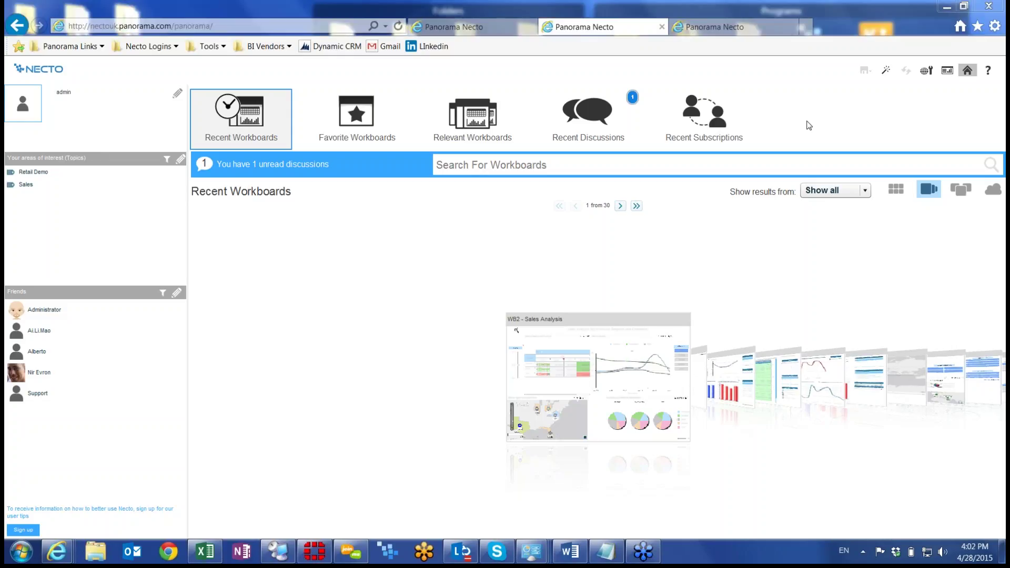
Create a blank workboard named "Advanced Analytics Session" in the private admin folder.
{"action": "left_click", "coordinate": [887, 68]}
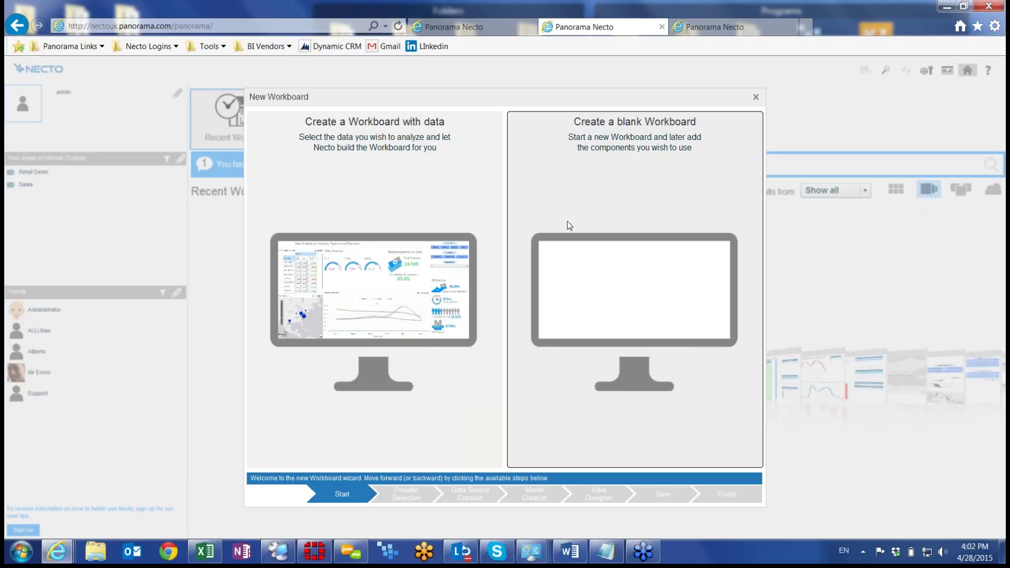
{"action": "left_click", "coordinate": [645, 203]}
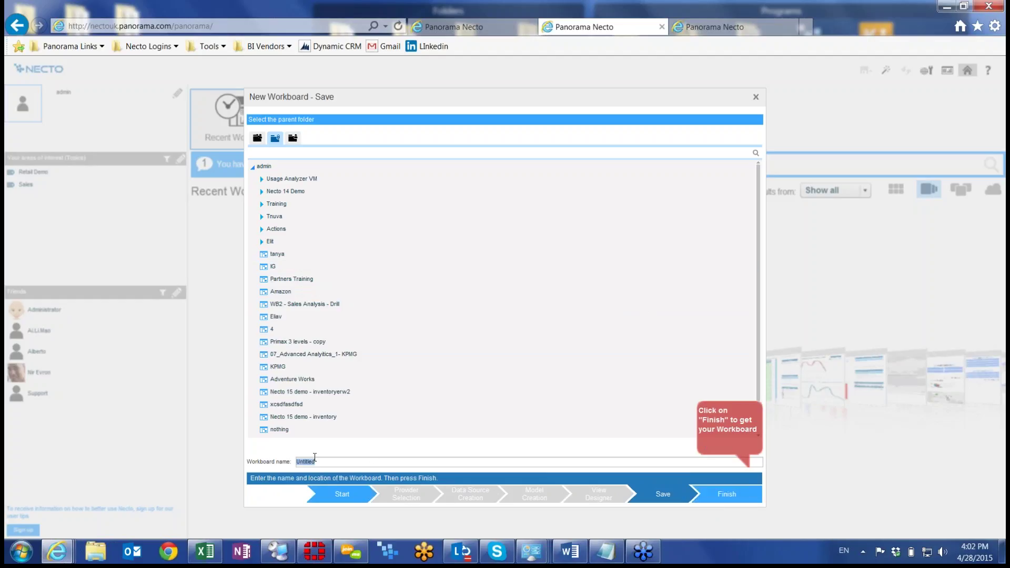
{"action": "left_click", "coordinate": [258, 140]}
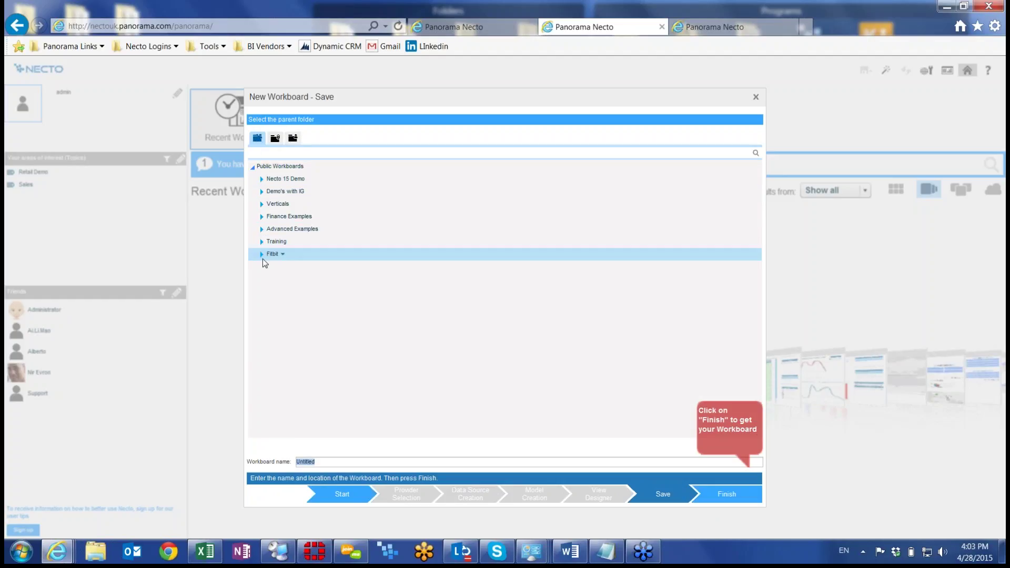
{"action": "left_click", "coordinate": [275, 139]}
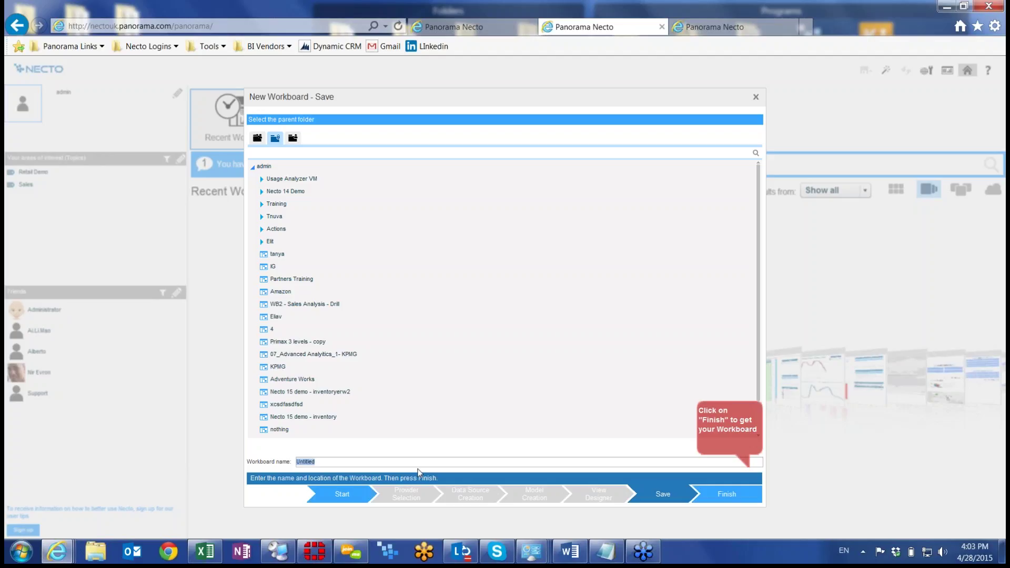
{"action": "type", "text": "Advanced Analytics Session"}
{"action": "left_click", "coordinate": [735, 493]}
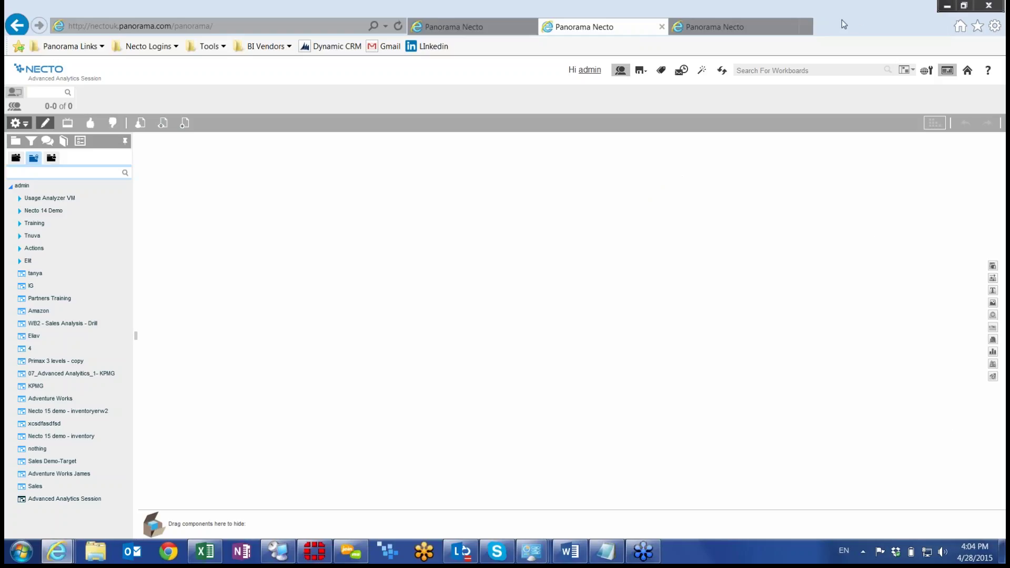
Display the application properties for the new workboard in design mode.
{"action": "left_click", "coordinate": [845, 181]}
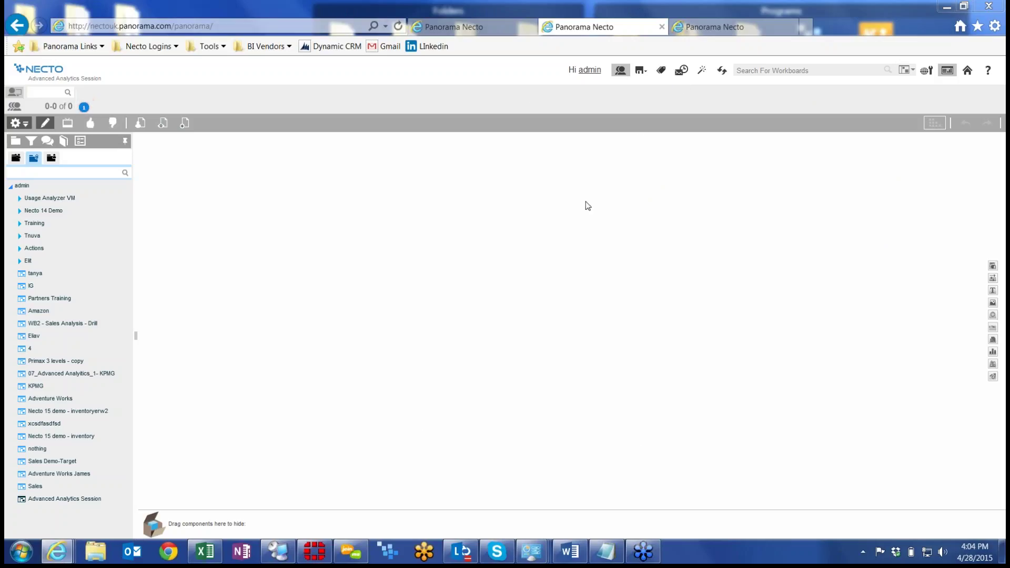
{"action": "left_click", "coordinate": [46, 126]}
{"action": "left_click", "coordinate": [80, 141]}
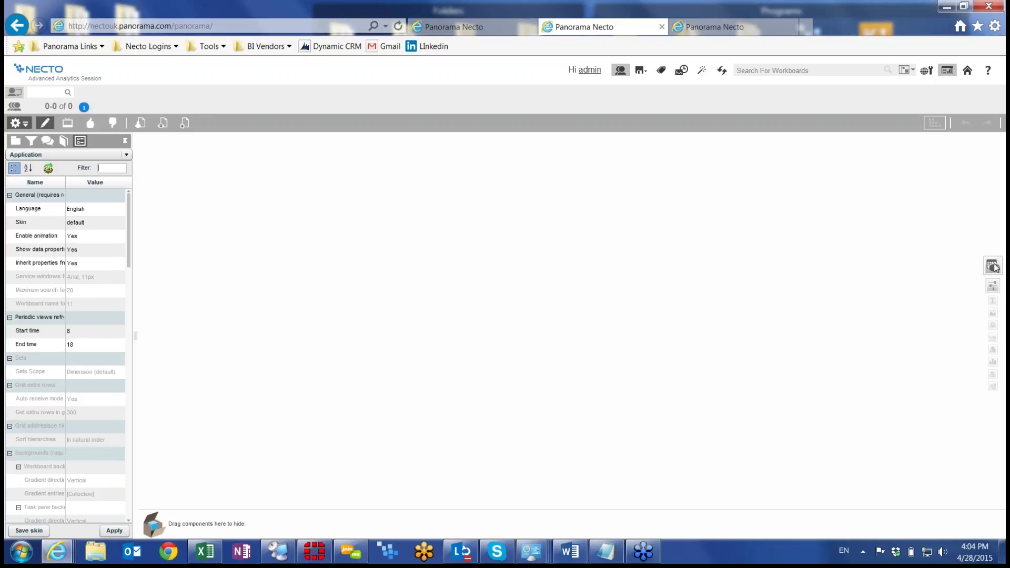
Add a new data view component to the centre of the empty workboard.
{"action": "left_click", "coordinate": [994, 267]}
{"action": "left_click_drag", "start_coordinate": [994, 267], "coordinate": [613, 306]}
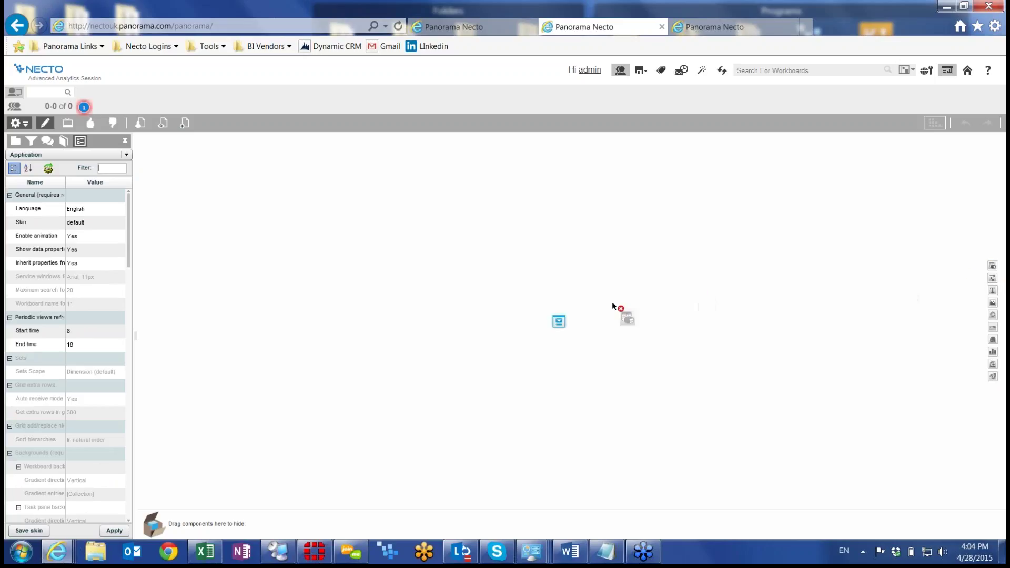
{"action": "mouse_move", "coordinate": [572, 339]}
{"action": "left_mouse_down"}
{"action": "mouse_move", "coordinate": [579, 322]}
{"action": "mouse_move", "coordinate": [561, 318]}
{"action": "mouse_move", "coordinate": [605, 311]}
{"action": "mouse_move", "coordinate": [587, 291]}
{"action": "left_mouse_up"}
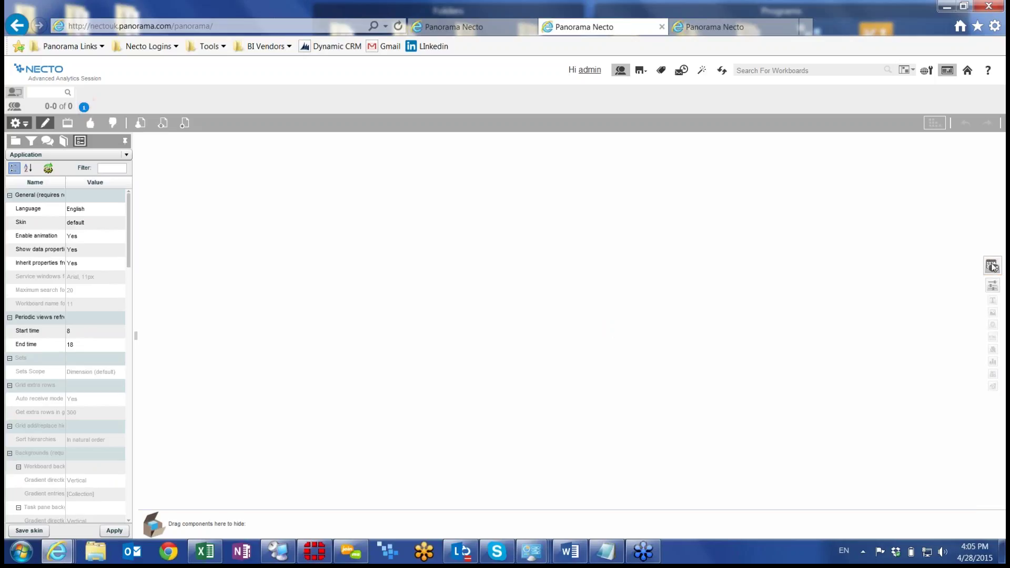
{"action": "left_click_drag", "start_coordinate": [993, 266], "coordinate": [562, 323]}
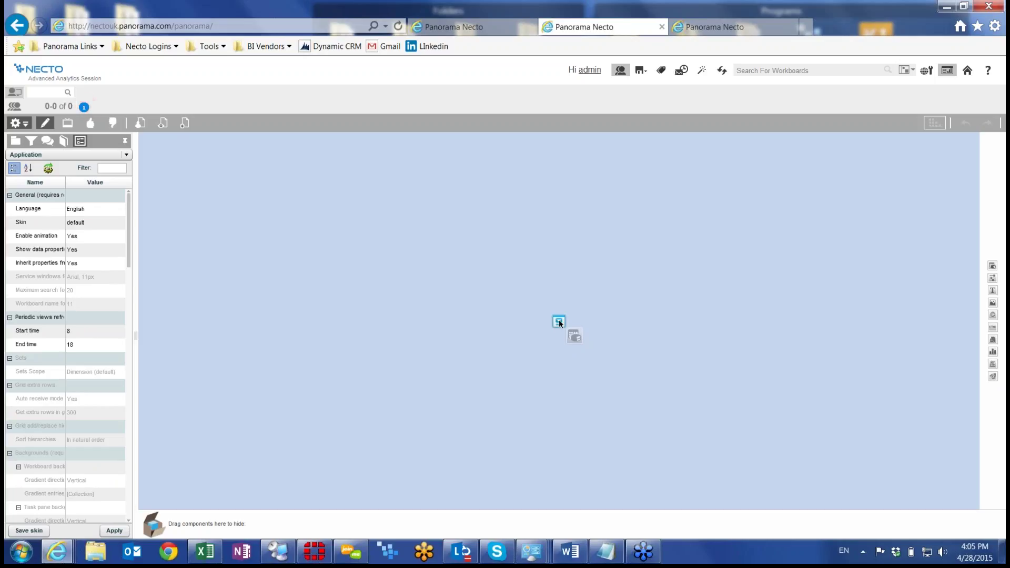
{"action": "left_click_drag", "start_coordinate": [559, 320], "coordinate": [559, 320]}
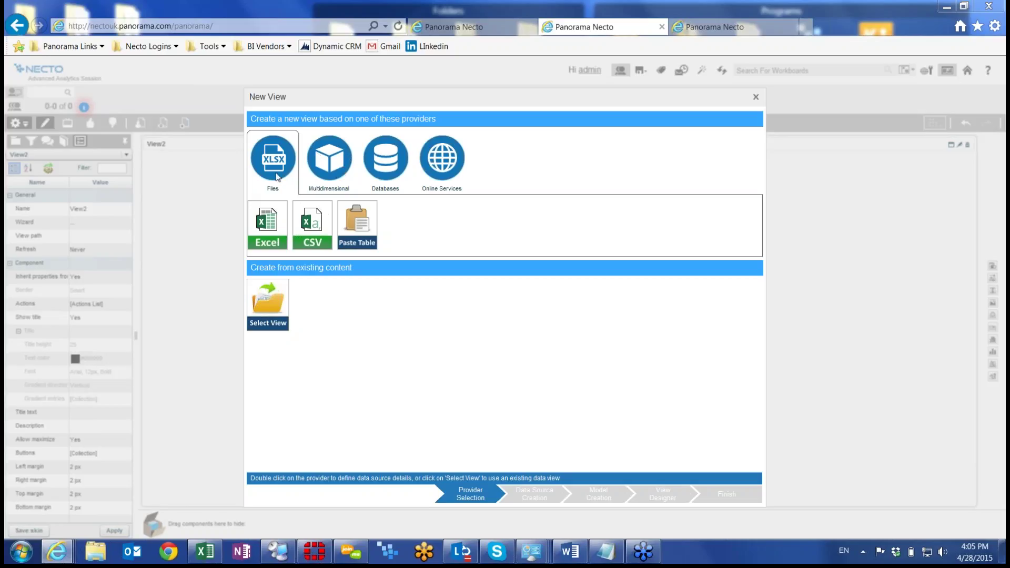
Examine the data providers offered for files, multidimensional sources, databases and online services.
{"action": "left_click", "coordinate": [330, 162]}
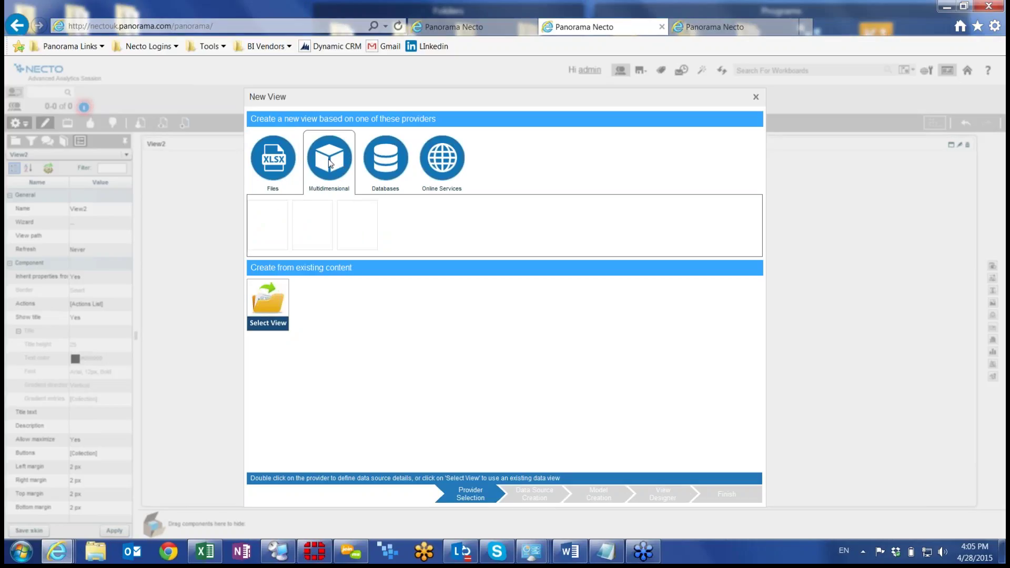
{"action": "left_click", "coordinate": [392, 169]}
{"action": "left_click", "coordinate": [449, 158]}
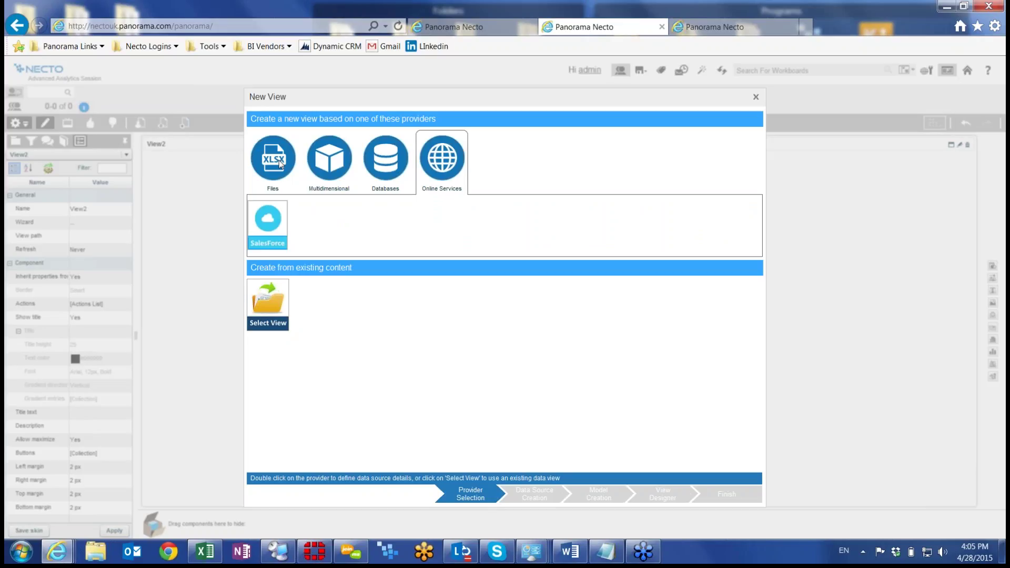
{"action": "left_click", "coordinate": [326, 173]}
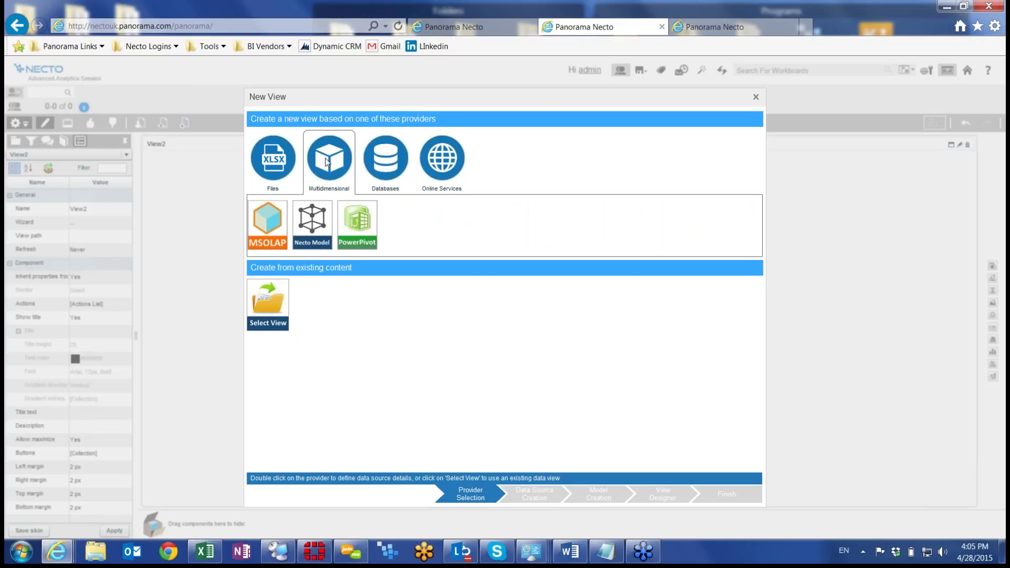
{"action": "left_click", "coordinate": [270, 172]}
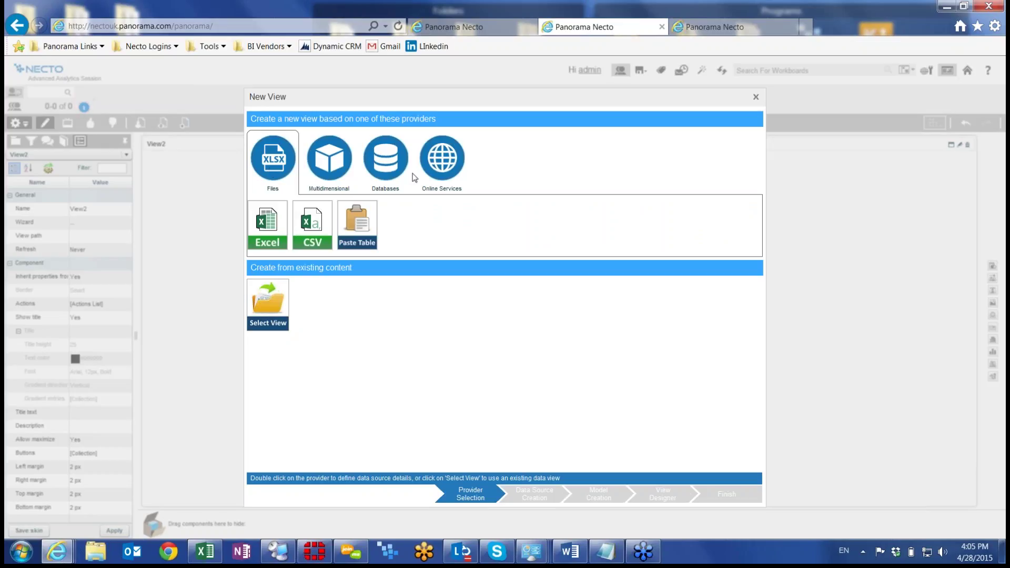
{"action": "left_click", "coordinate": [383, 167]}
{"action": "left_click", "coordinate": [445, 159]}
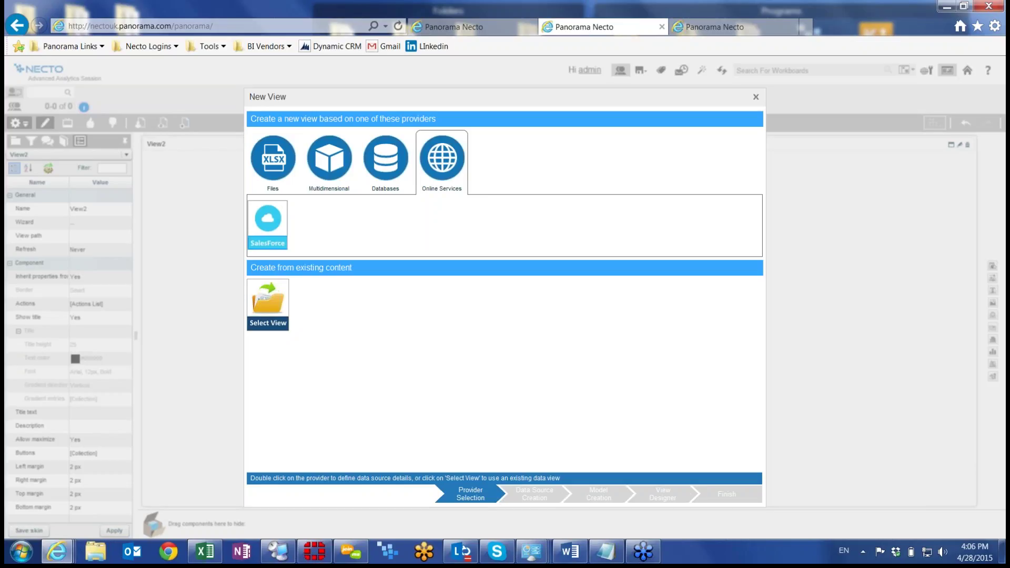
Choose the multidimensional MSOLAP provider for the view and connect to the local OLAP data source.
{"action": "left_click", "coordinate": [319, 158]}
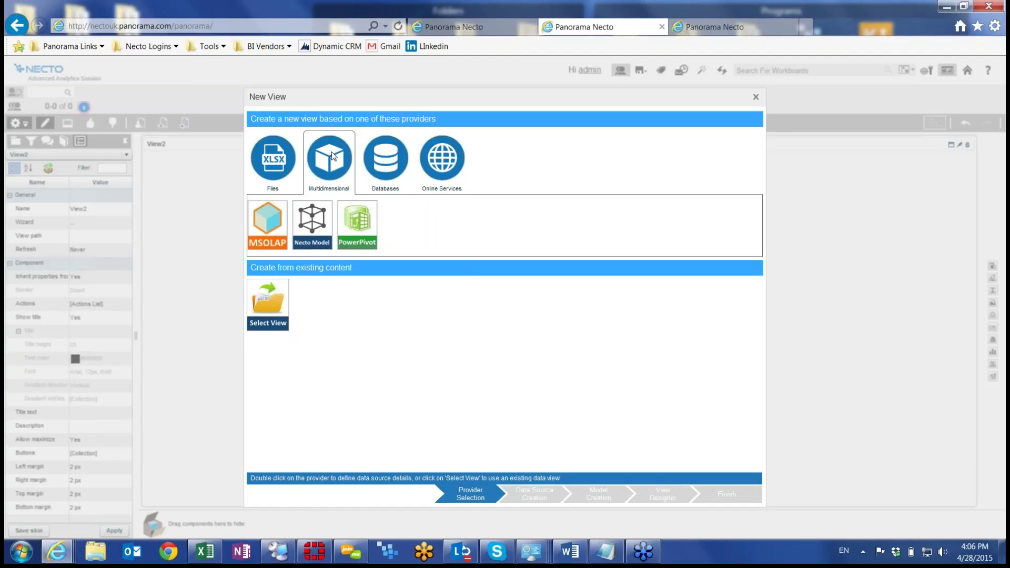
{"action": "double_click", "coordinate": [266, 233]}
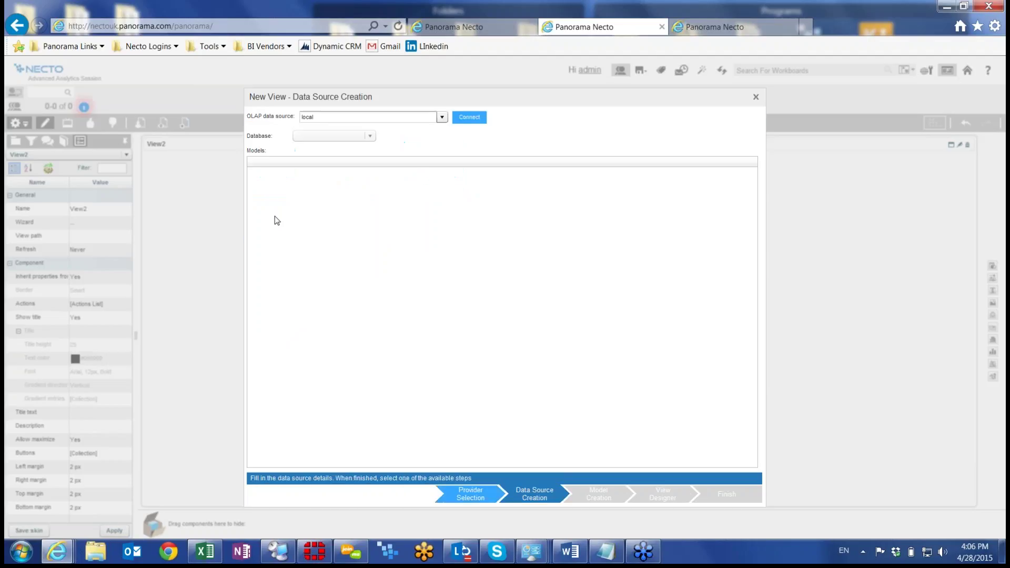
{"action": "left_click", "coordinate": [354, 118]}
{"action": "left_click", "coordinate": [455, 117]}
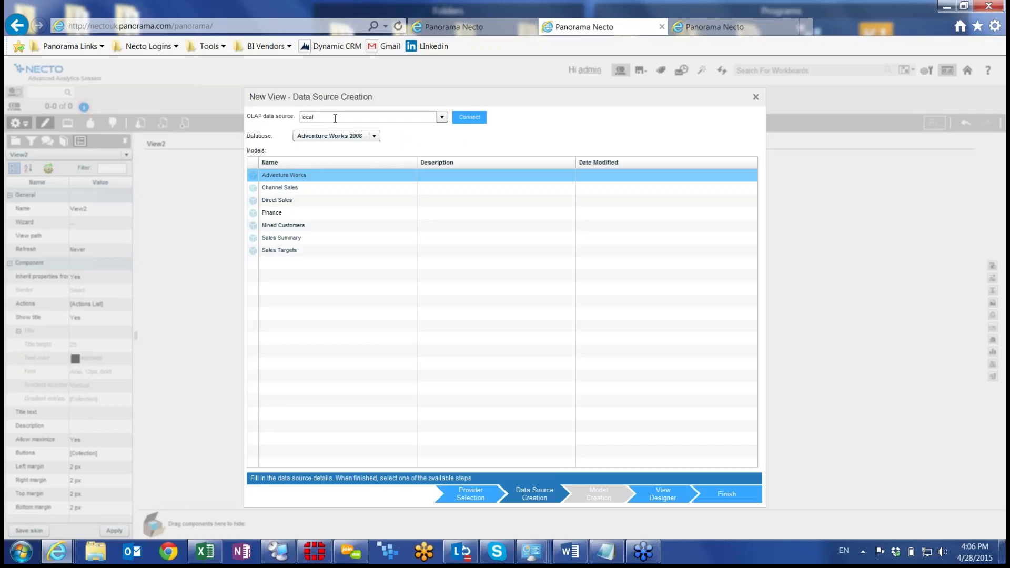
Base the view on the Sales model of the Contoso_Retail database and proceed to designing the view.
{"action": "left_click", "coordinate": [329, 136]}
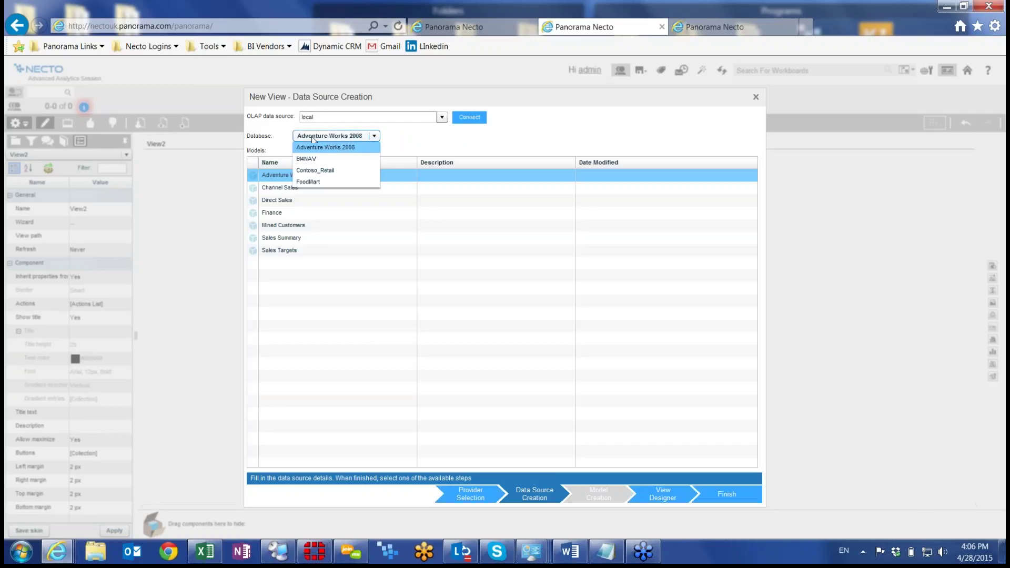
{"action": "left_click", "coordinate": [324, 170]}
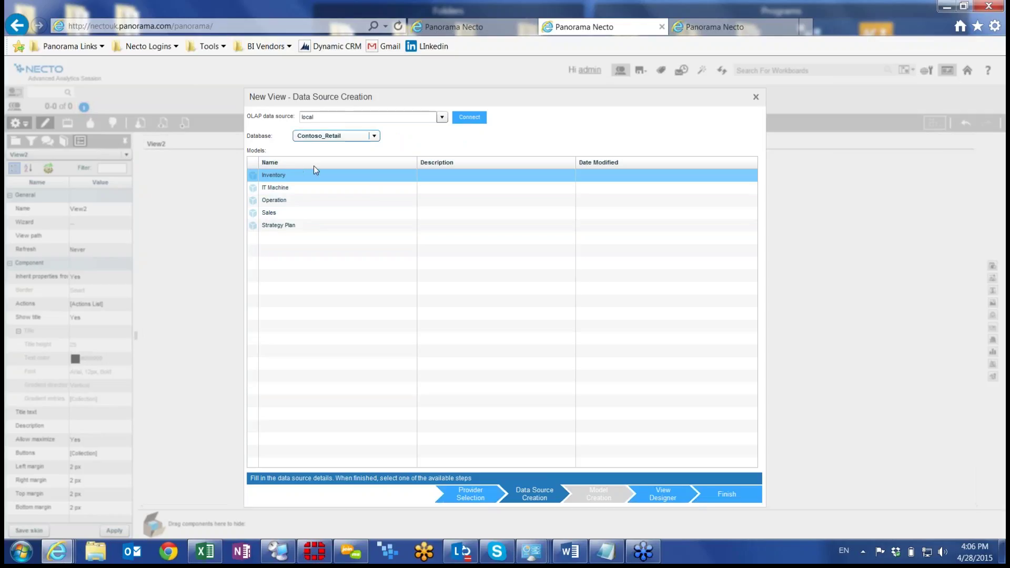
{"action": "left_click", "coordinate": [271, 213]}
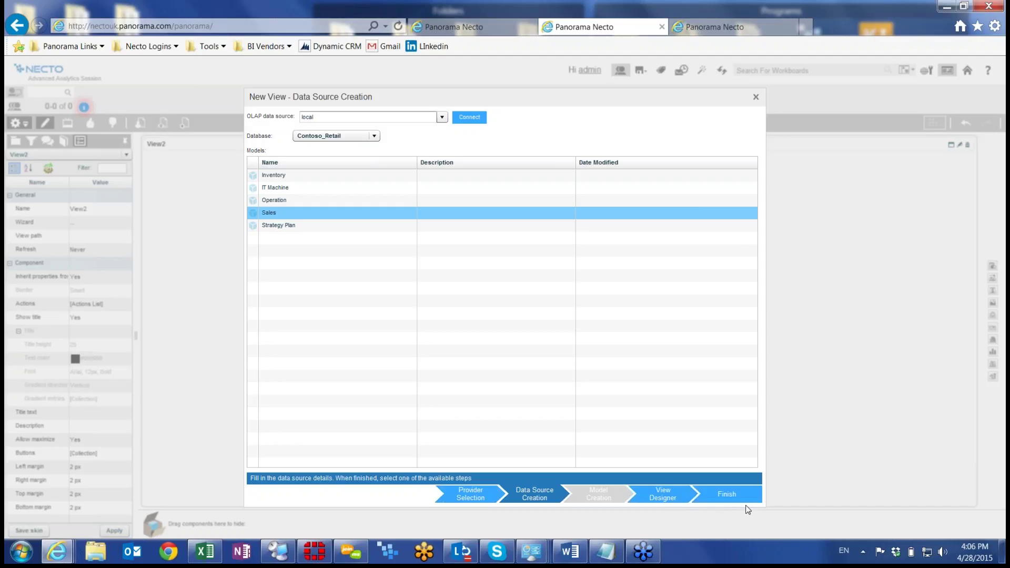
{"action": "left_click", "coordinate": [665, 493]}
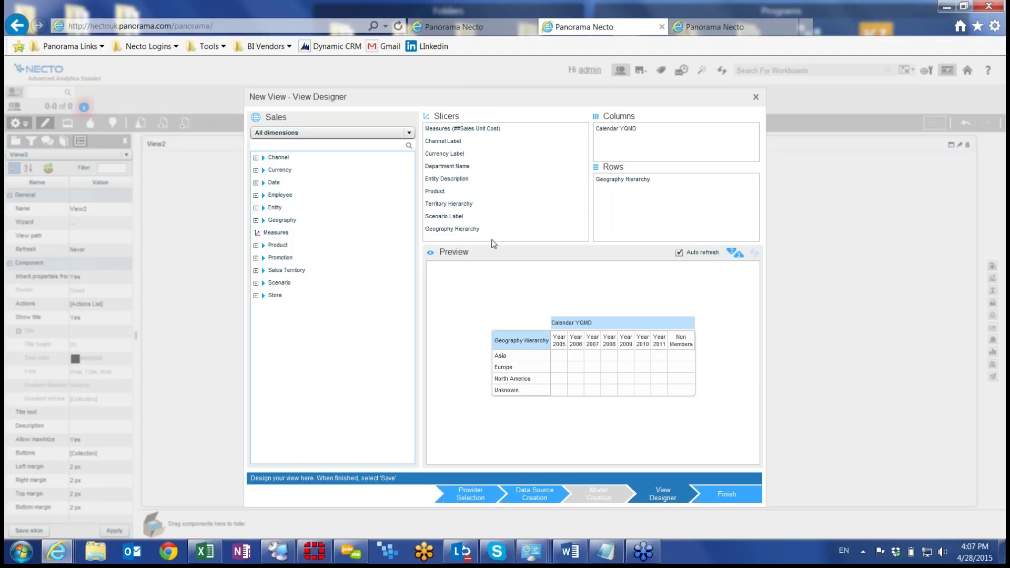
Put Product on the rows in place of Geography Hierarchy, moving the geography hierarchy to the slicers.
{"action": "left_click_drag", "start_coordinate": [439, 193], "coordinate": [661, 195]}
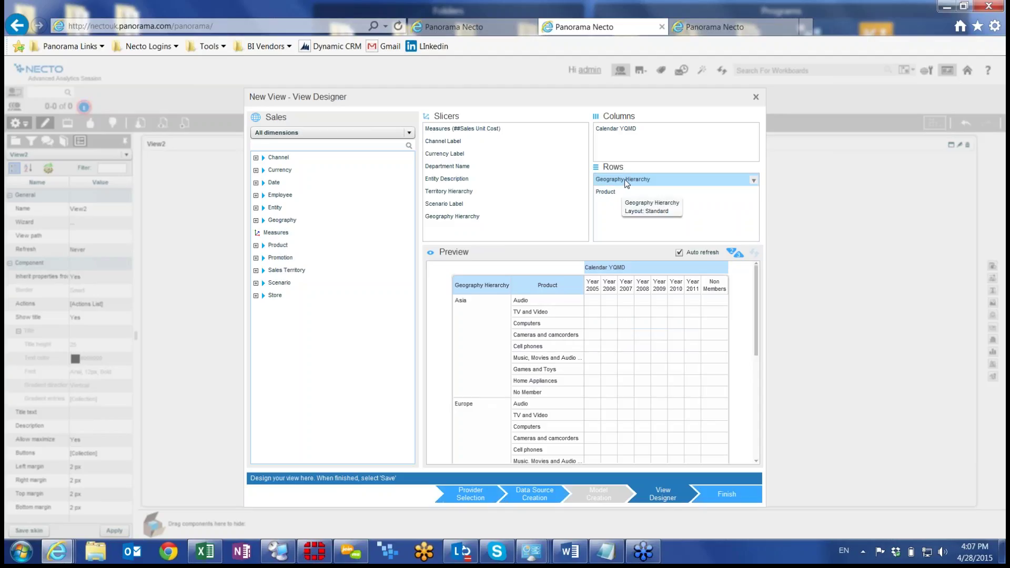
{"action": "left_click_drag", "start_coordinate": [626, 183], "coordinate": [505, 199]}
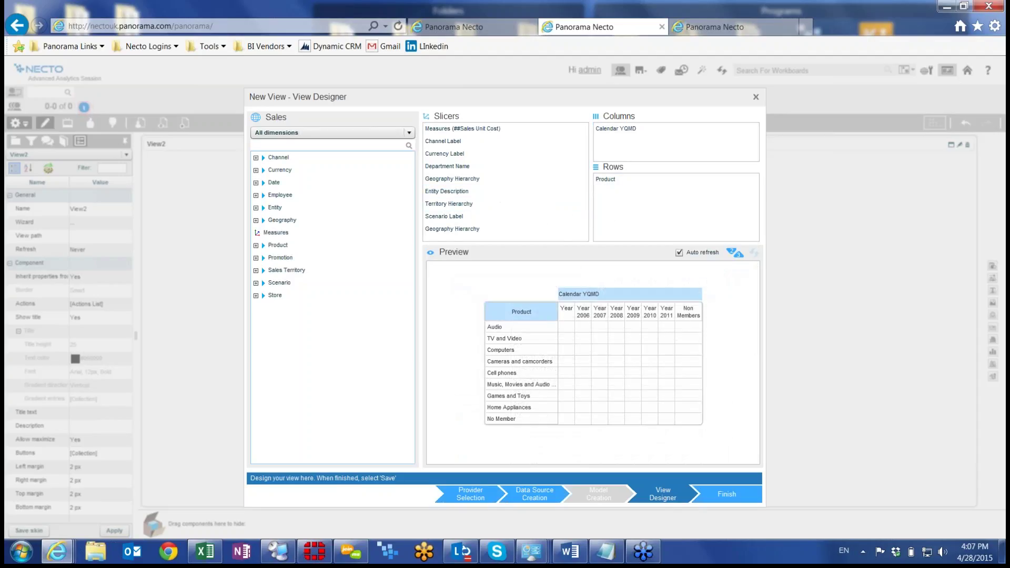
Remove Scenario Label, Territory Hierarchy, Entity Description and one of the Geography Hierarchy entries from the slicers.
{"action": "mouse_move", "coordinate": [454, 219]}
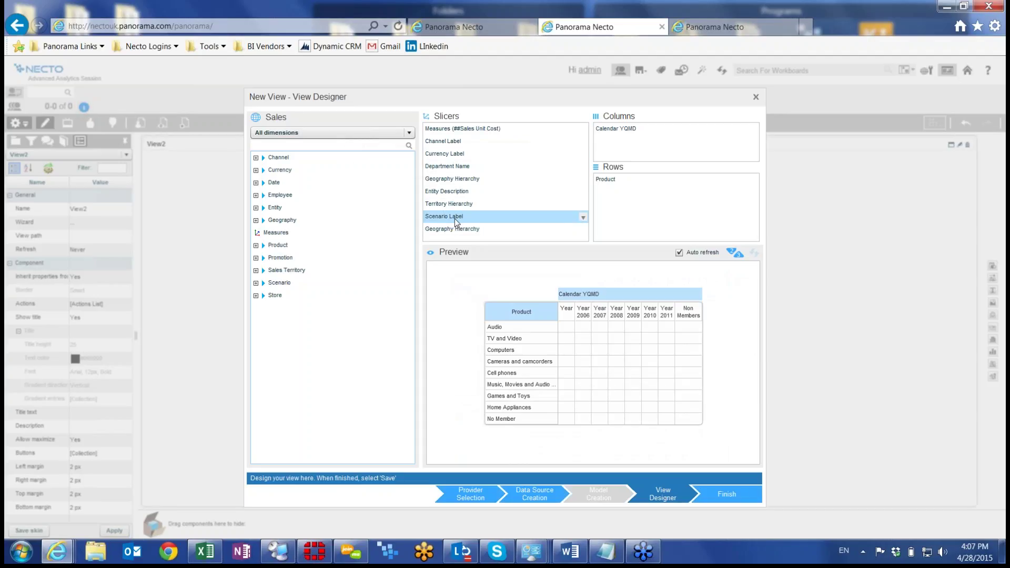
{"action": "left_click_drag", "start_coordinate": [453, 220], "coordinate": [315, 207]}
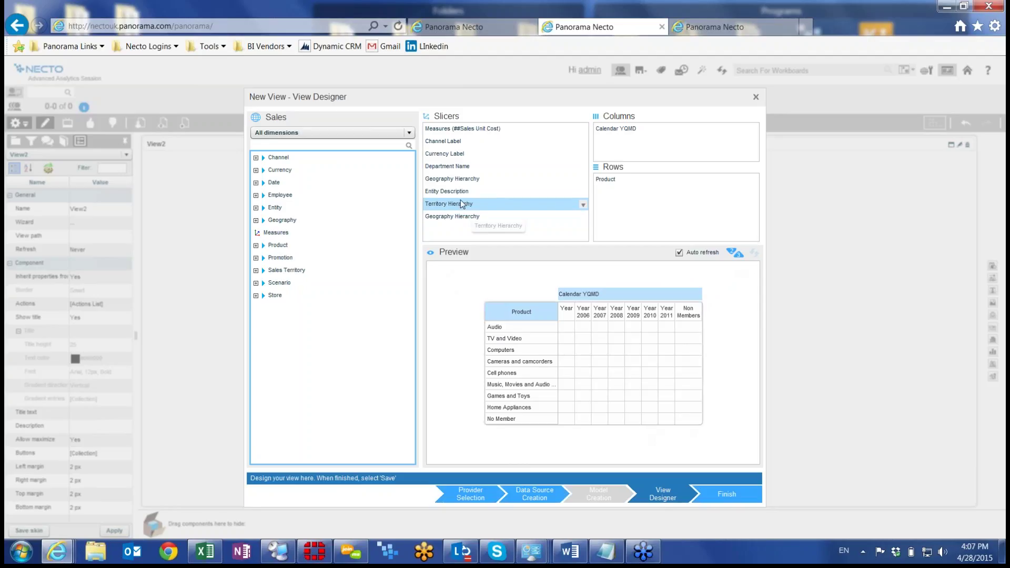
{"action": "left_click_drag", "start_coordinate": [458, 205], "coordinate": [347, 204]}
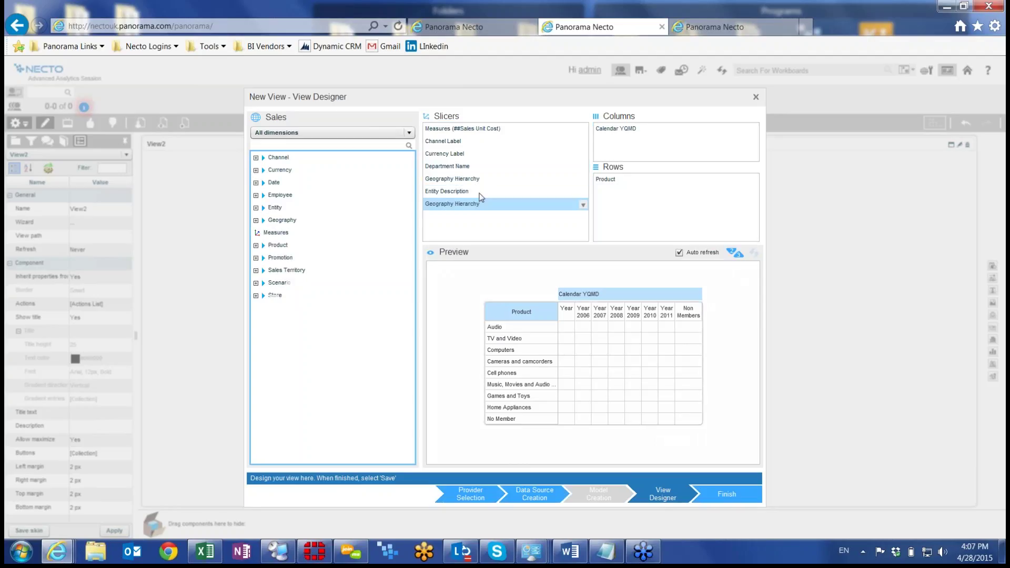
{"action": "left_click_drag", "start_coordinate": [466, 180], "coordinate": [341, 186]}
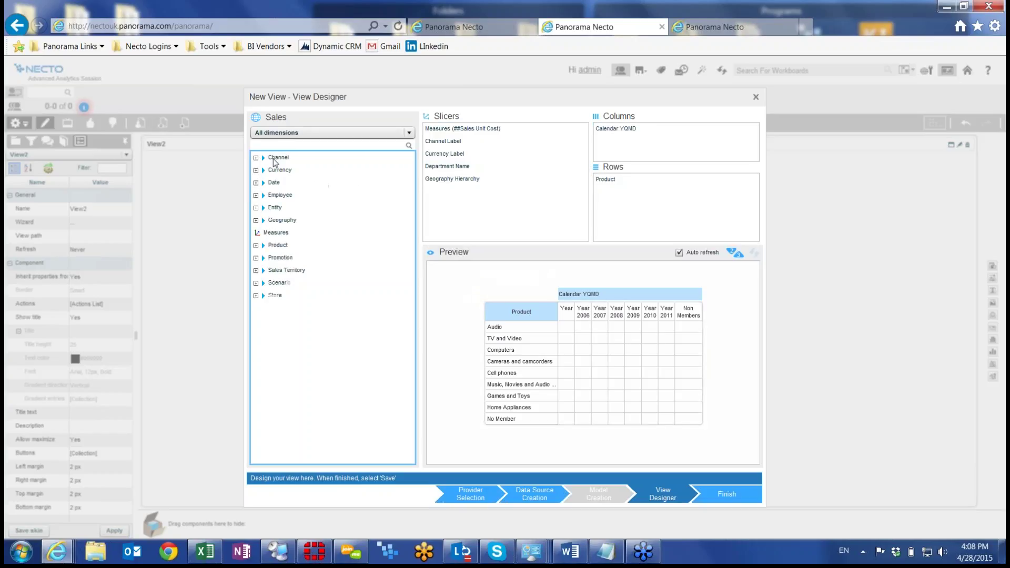
Examine the hierarchies inside the Currency dimension and collapse it again.
{"action": "left_click", "coordinate": [279, 145]}
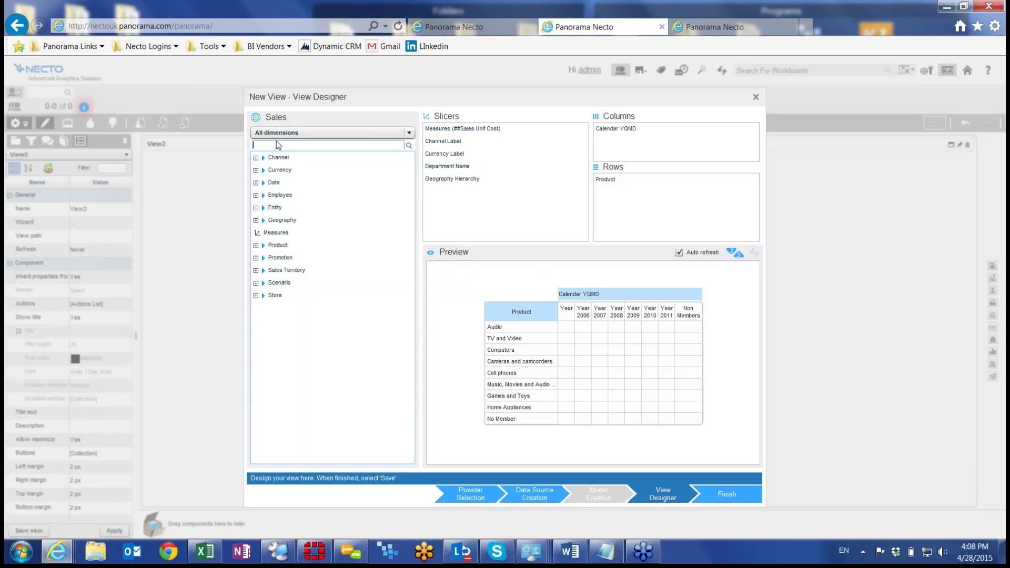
{"action": "left_click", "coordinate": [256, 170]}
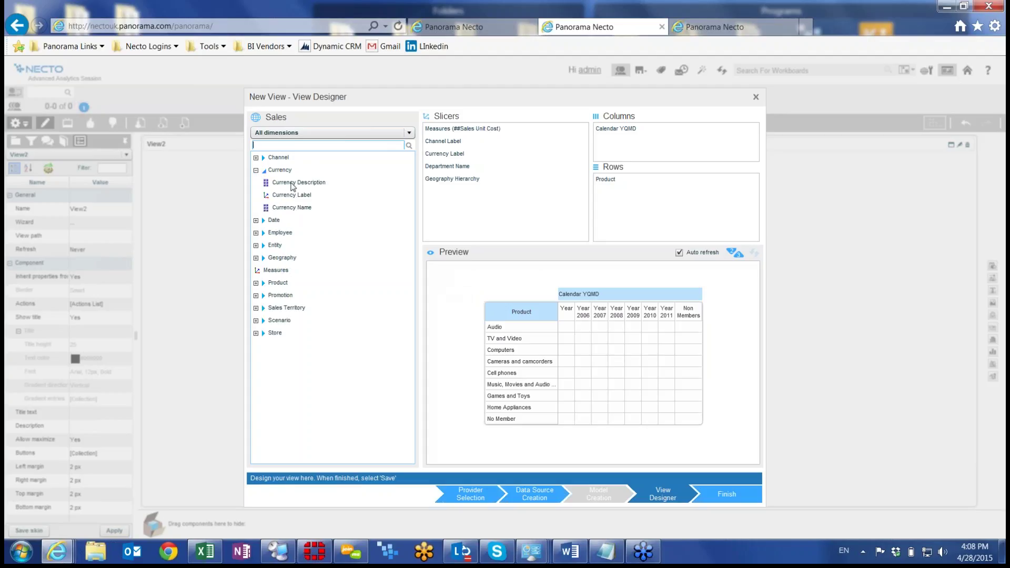
{"action": "left_click_drag", "start_coordinate": [294, 188], "coordinate": [338, 179]}
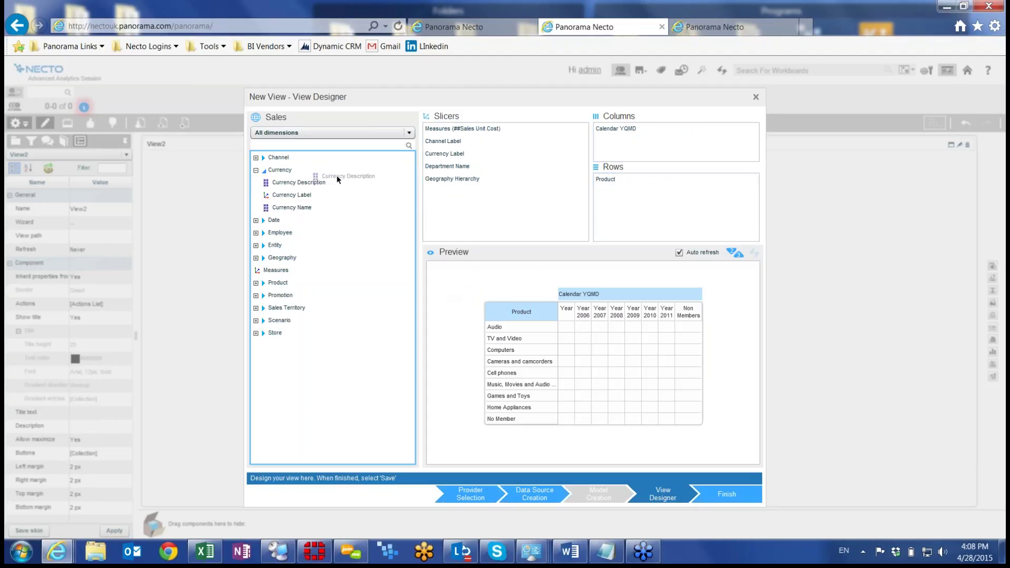
{"action": "left_click", "coordinate": [256, 171]}
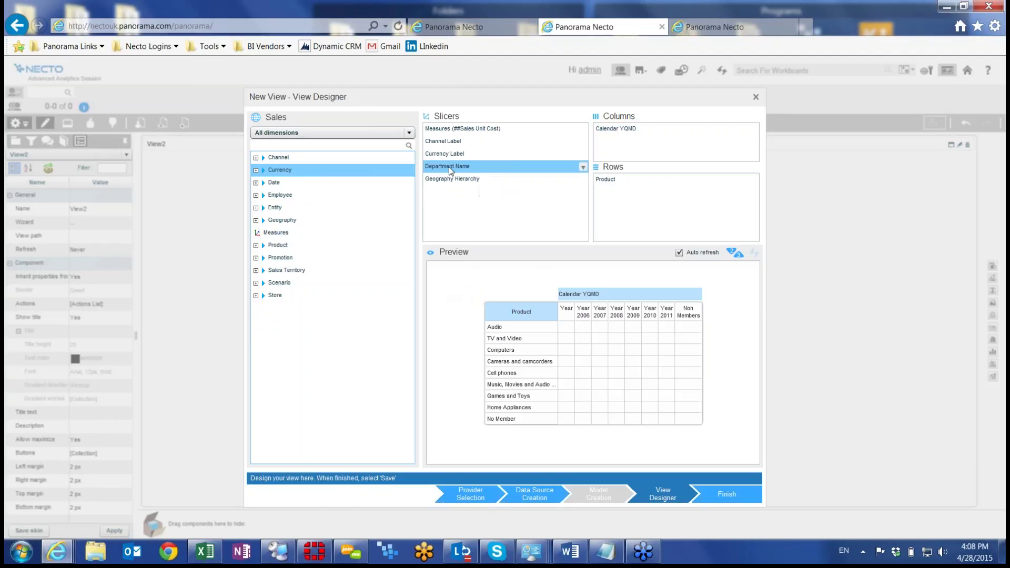
{"action": "left_click", "coordinate": [583, 167]}
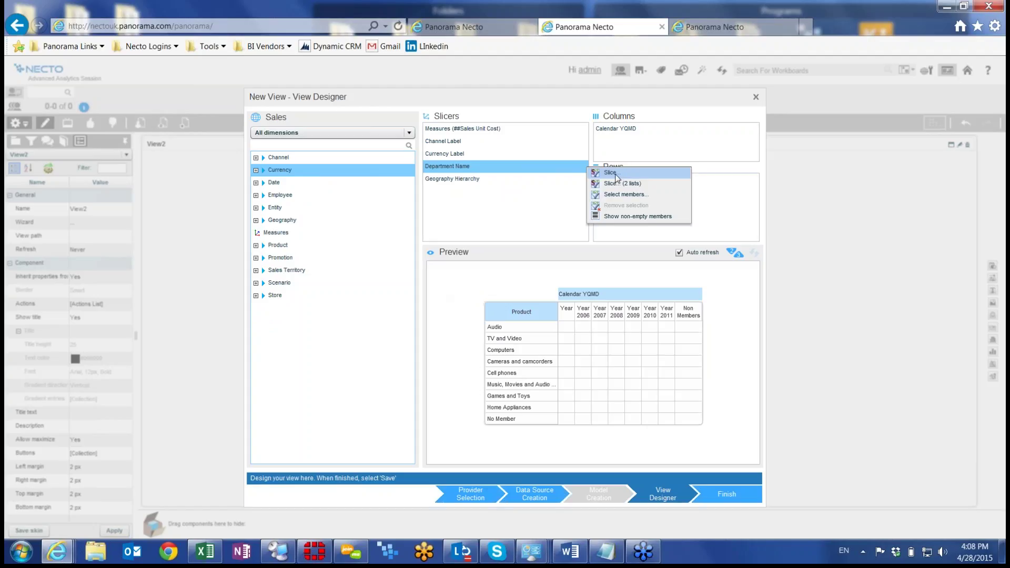
{"action": "left_click", "coordinate": [610, 173]}
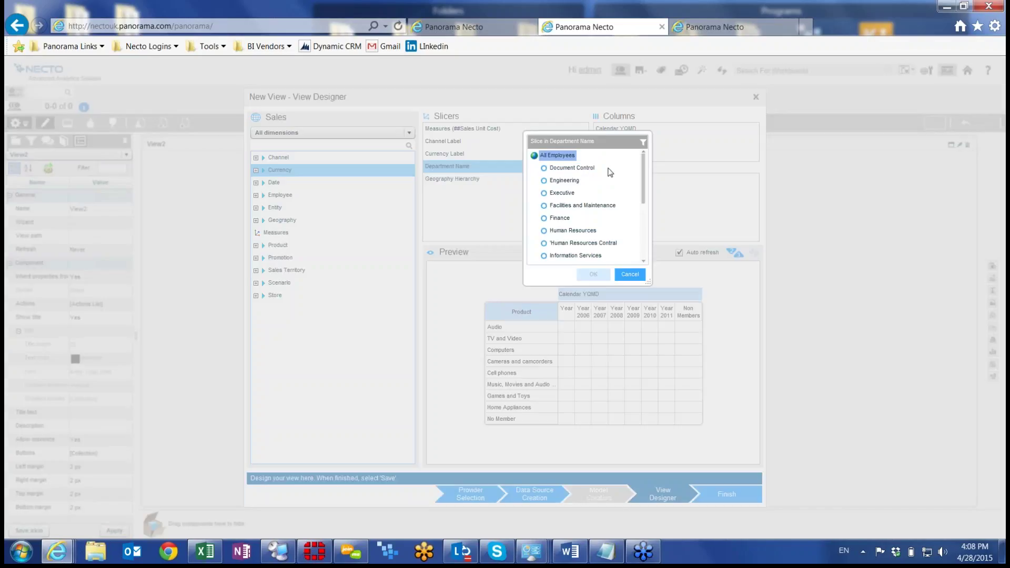
{"action": "left_click", "coordinate": [579, 168]}
{"action": "left_click", "coordinate": [560, 219], "text": "shift"}
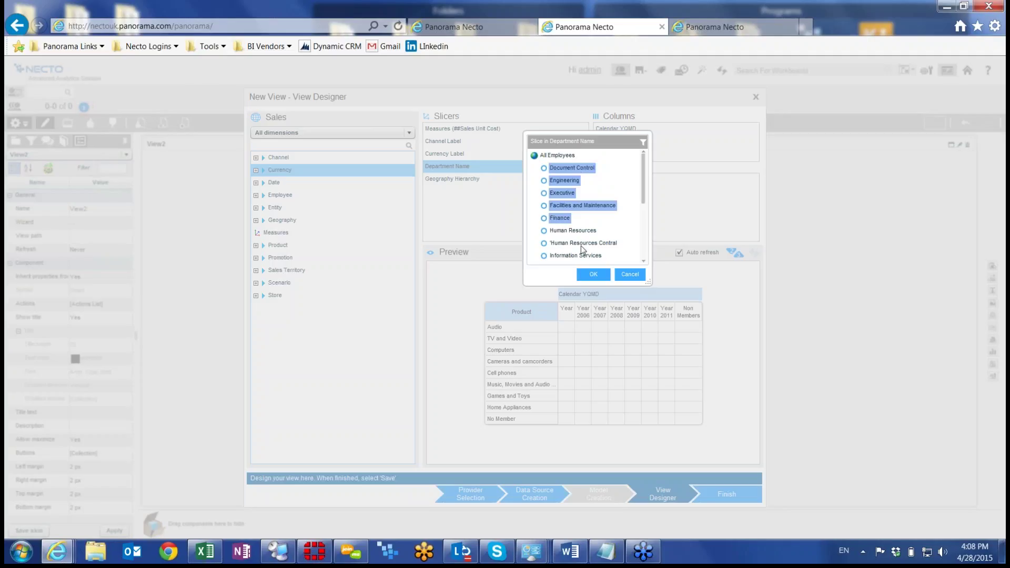
{"action": "left_click", "coordinate": [630, 274]}
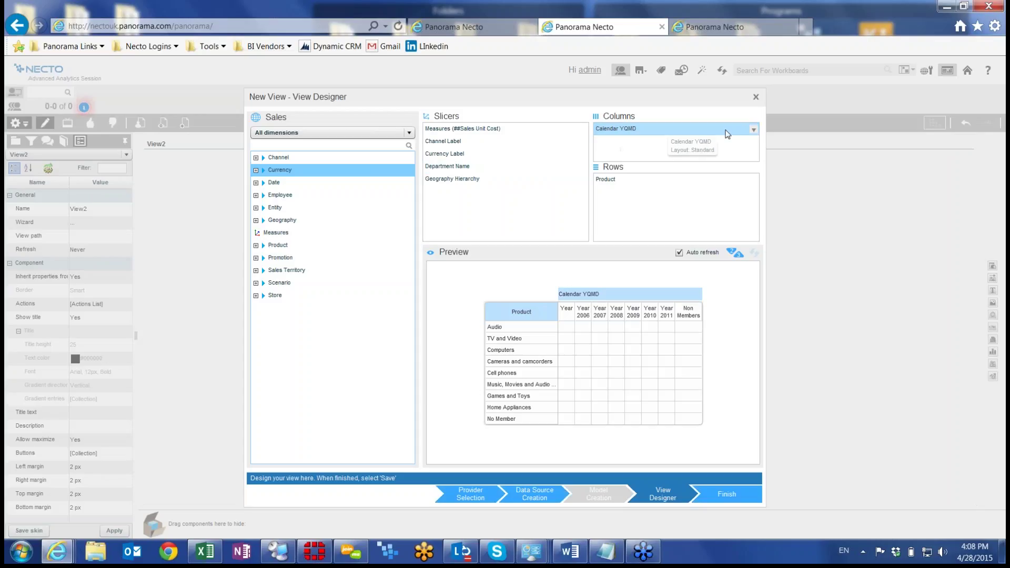
Add subtotals to the Calendar YQMD hierarchy on the columns.
{"action": "left_click", "coordinate": [754, 130]}
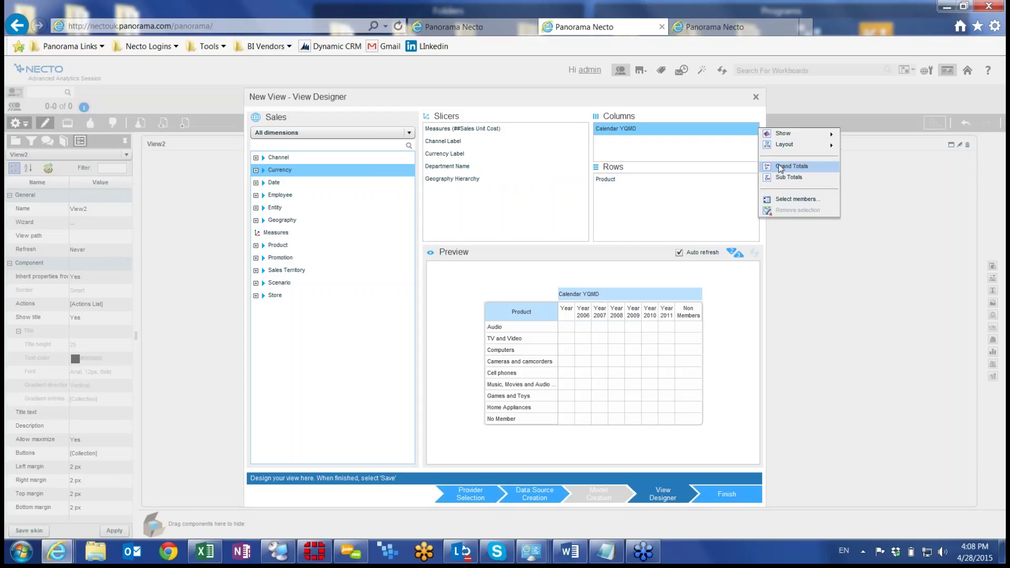
{"action": "mouse_move", "coordinate": [810, 135]}
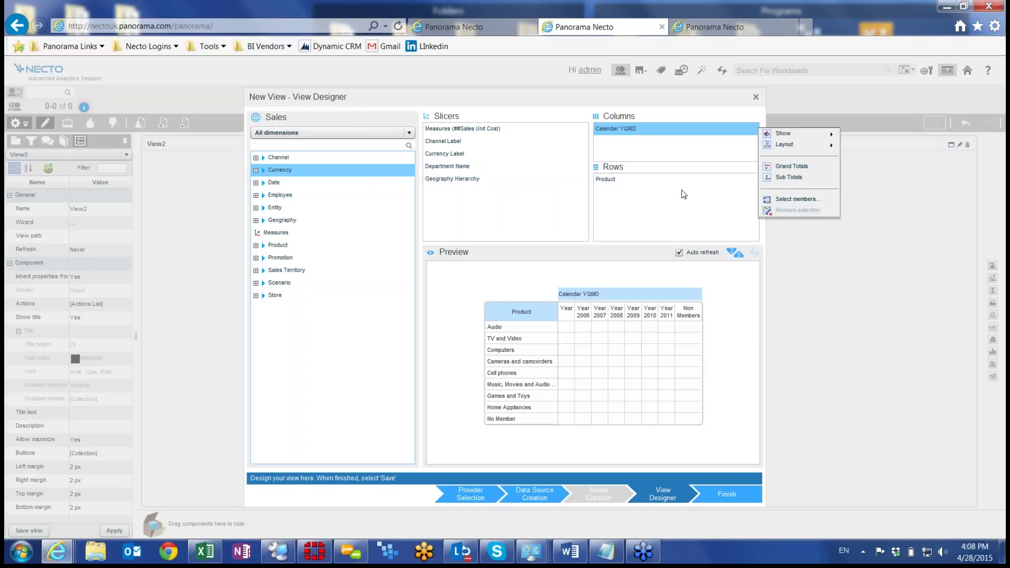
{"action": "left_click", "coordinate": [778, 177]}
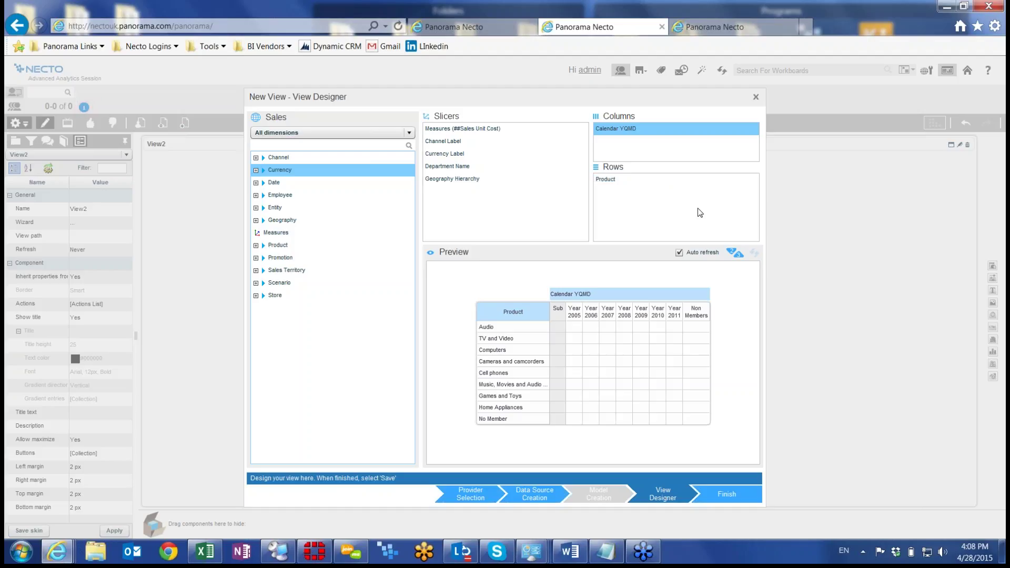
Load real data into the view's preview and finish designing the view.
{"action": "left_click", "coordinate": [736, 254]}
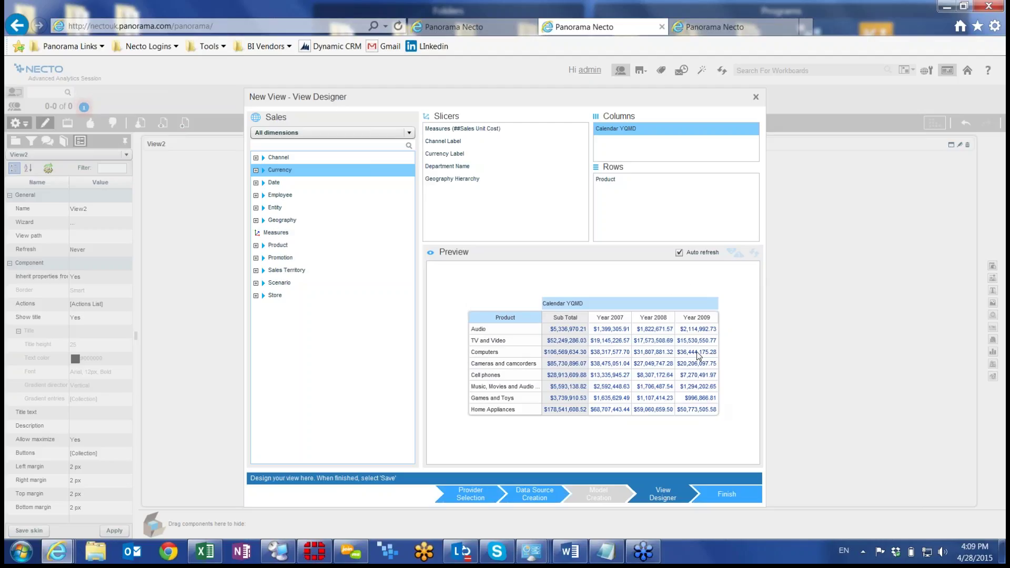
{"action": "left_click", "coordinate": [726, 496]}
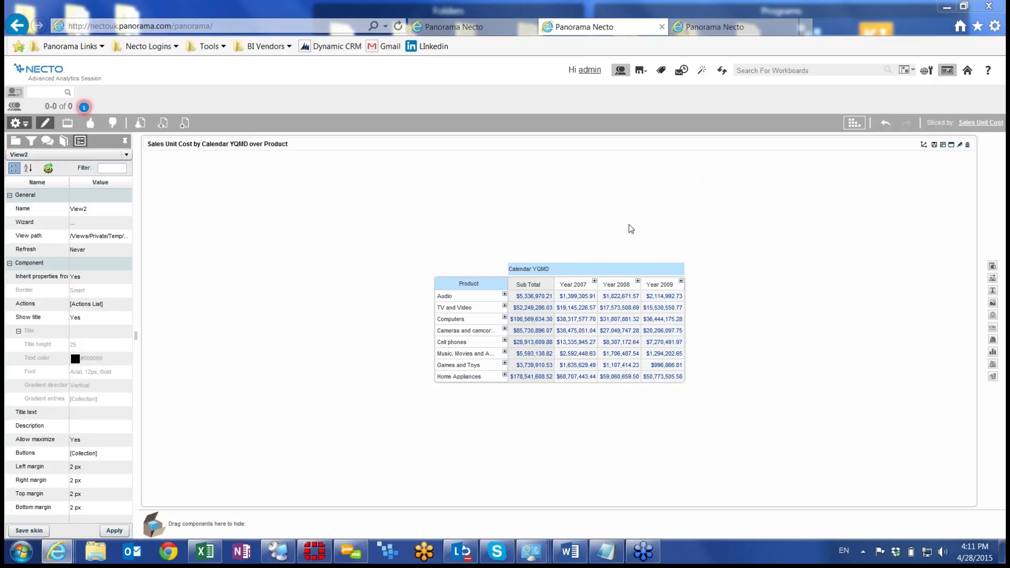
{"action": "left_click", "coordinate": [944, 145]}
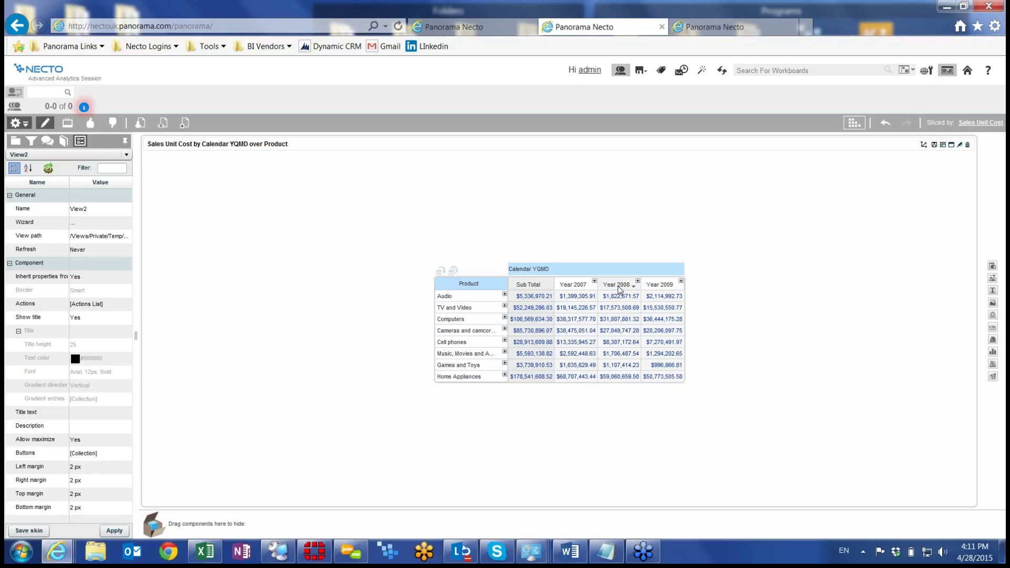
{"action": "left_click", "coordinate": [677, 287]}
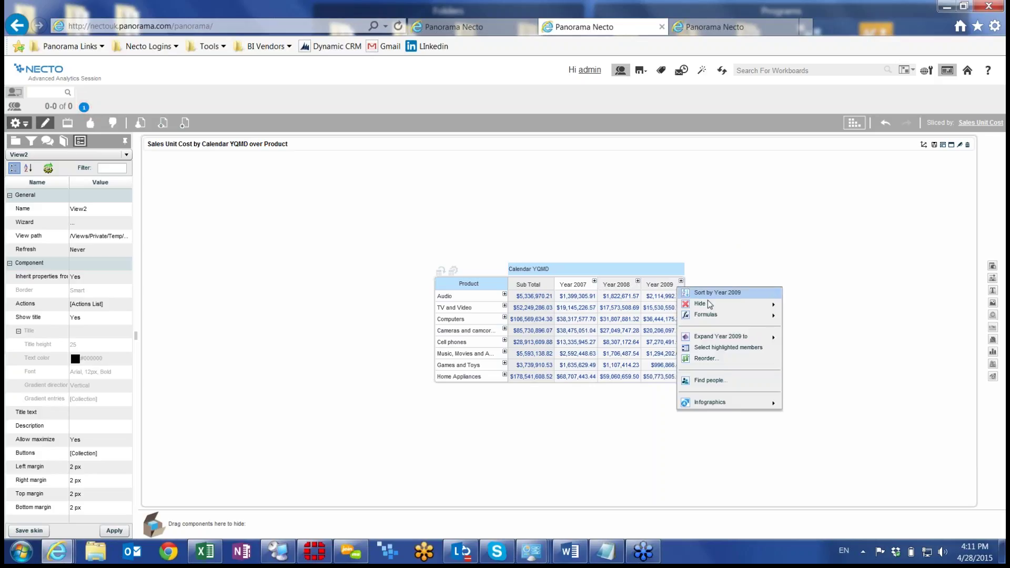
{"action": "mouse_move", "coordinate": [728, 316]}
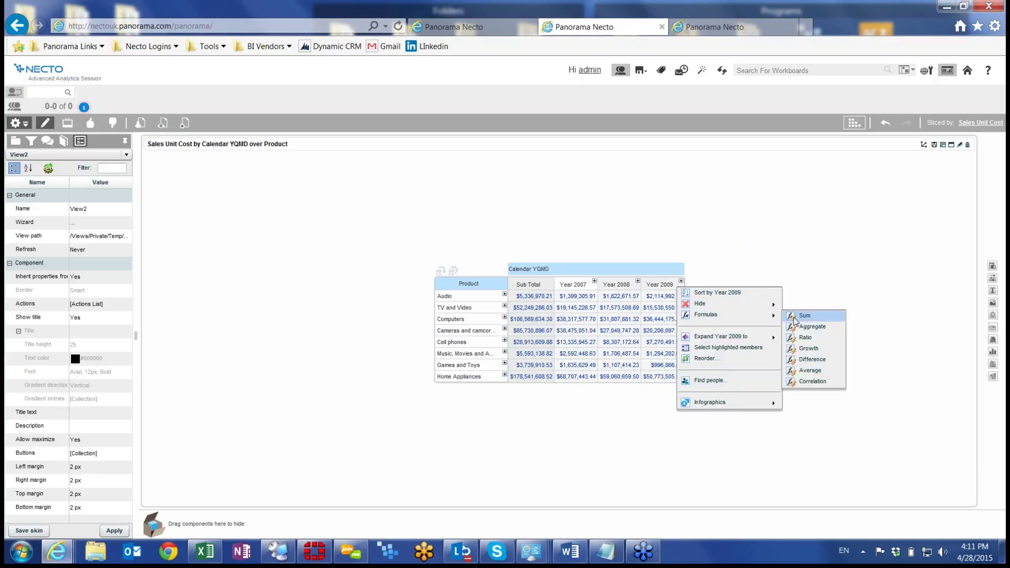
{"action": "left_click", "coordinate": [810, 340]}
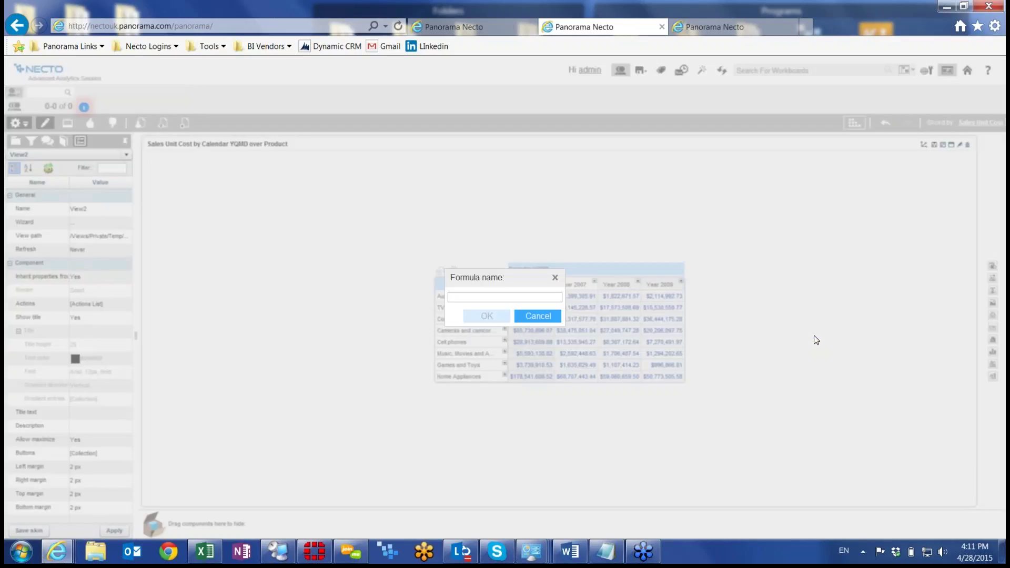
{"action": "left_click", "coordinate": [553, 318]}
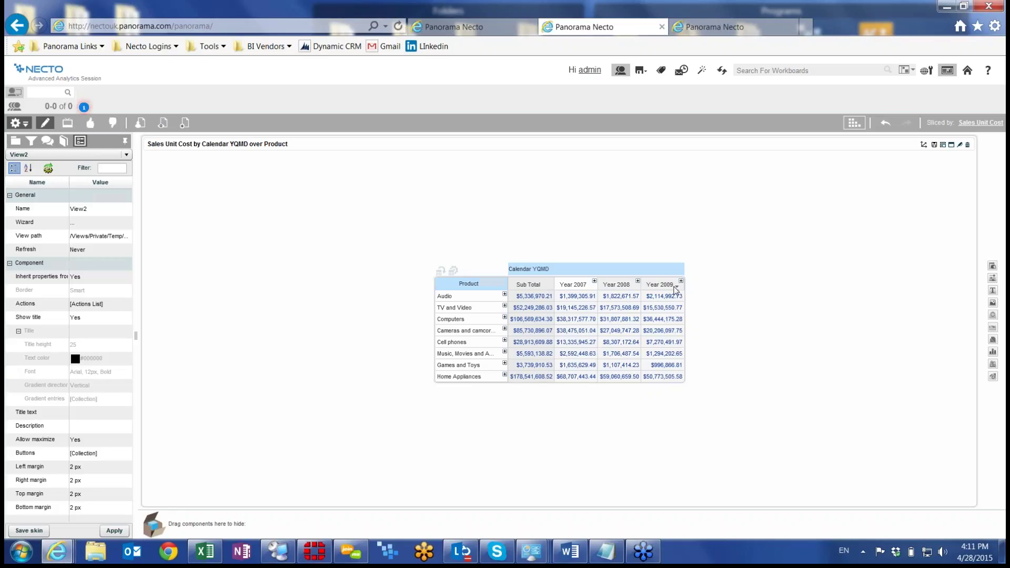
Add a quick Growth formula from the Year 2009 column and name it Growth.
{"action": "left_click", "coordinate": [676, 287]}
{"action": "mouse_move", "coordinate": [755, 318]}
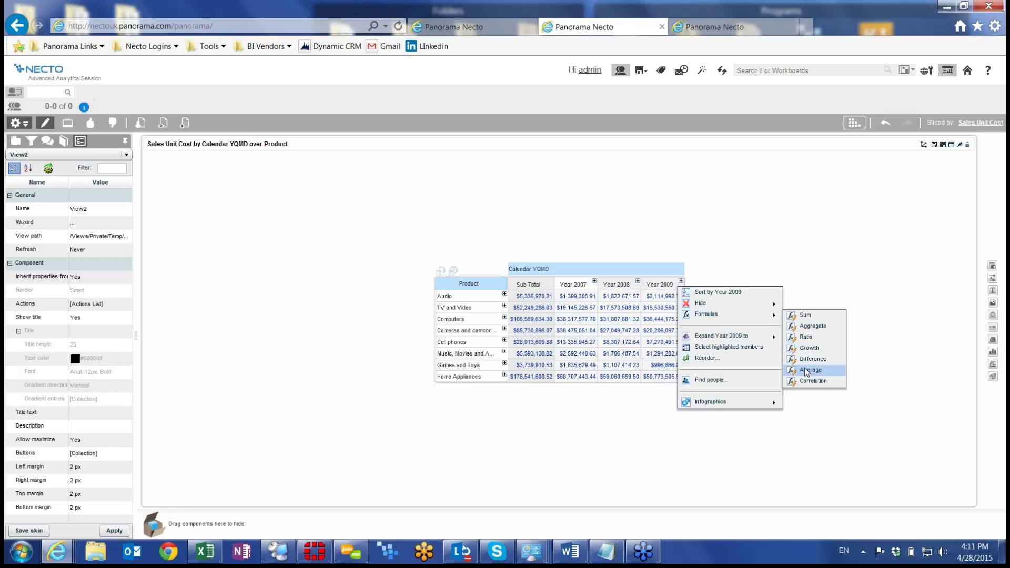
{"action": "left_click", "coordinate": [809, 348]}
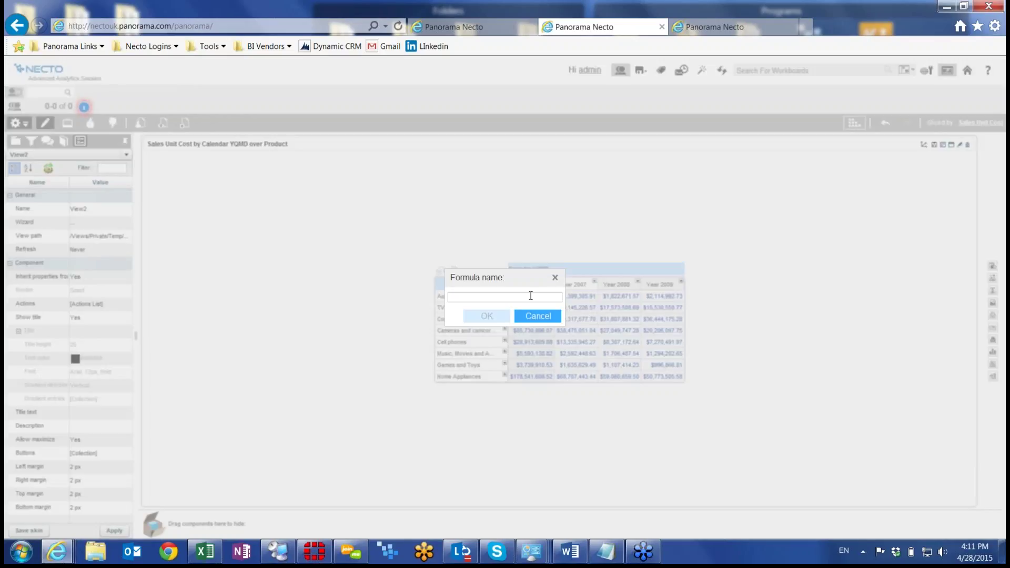
{"action": "type", "text": "Growth"}
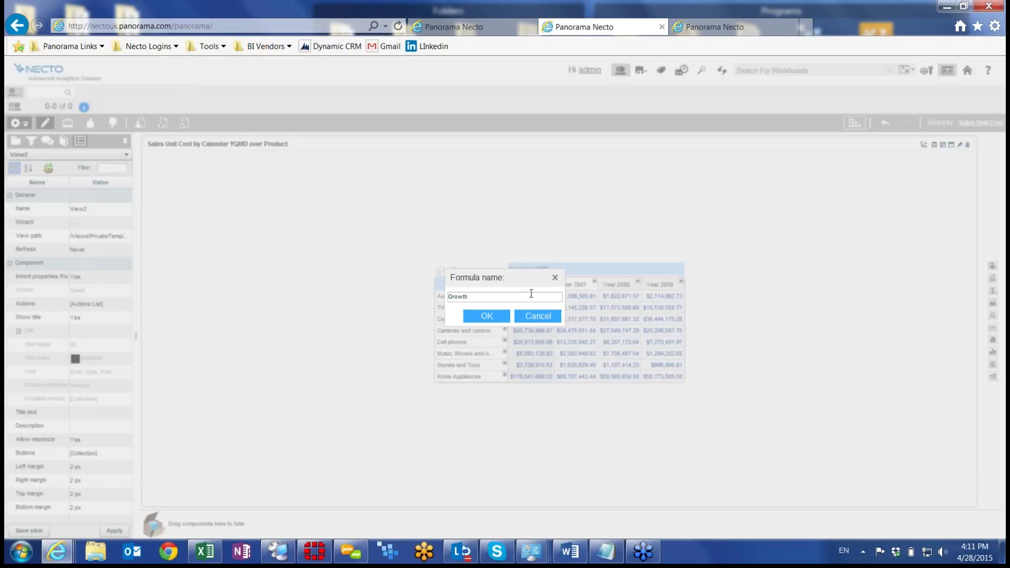
{"action": "left_click", "coordinate": [487, 317]}
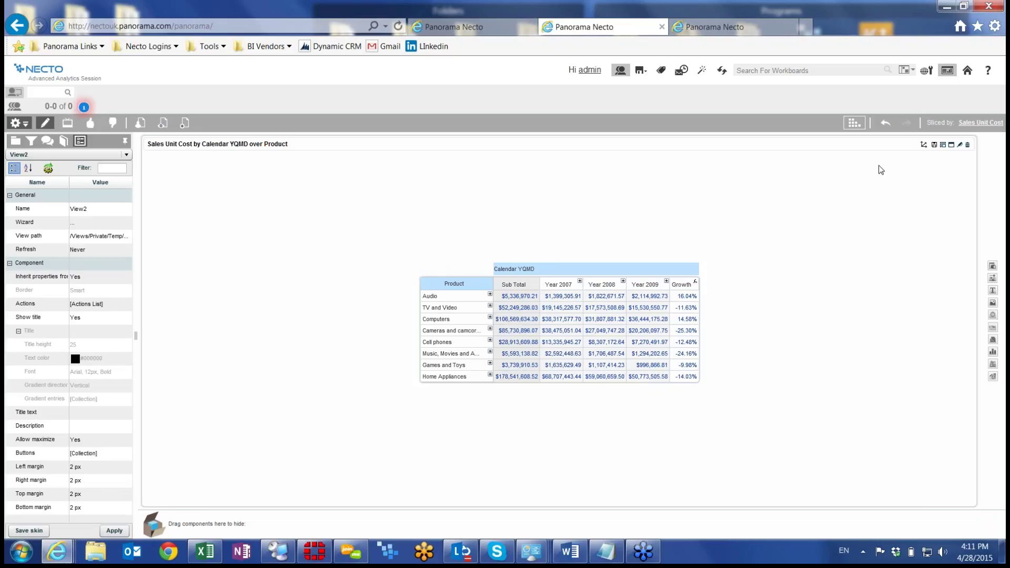
Turn on exception highlighting with the less than -5% condition and look over its threshold and comparison options.
{"action": "left_click", "coordinate": [854, 122]}
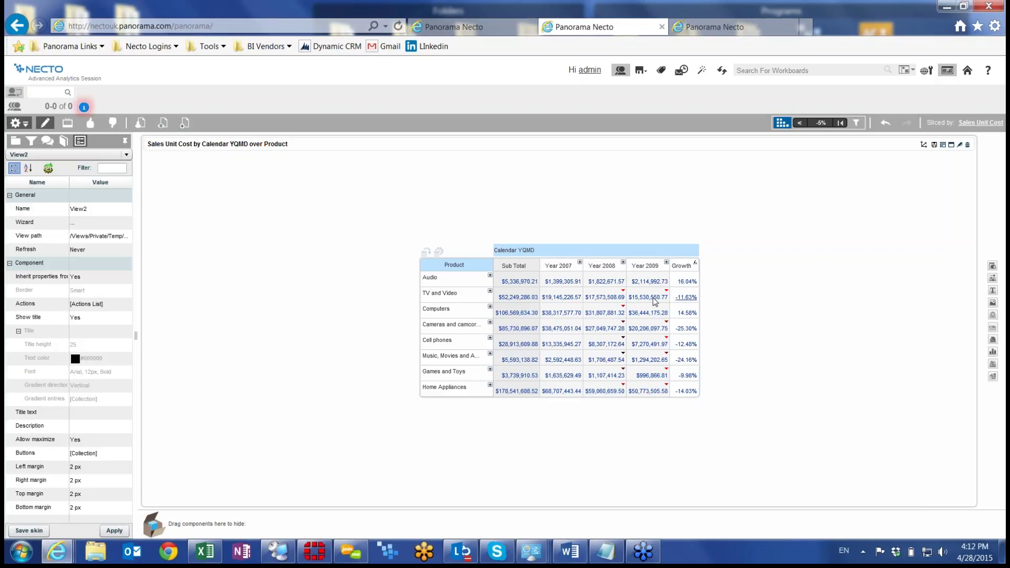
{"action": "left_click", "coordinate": [822, 123]}
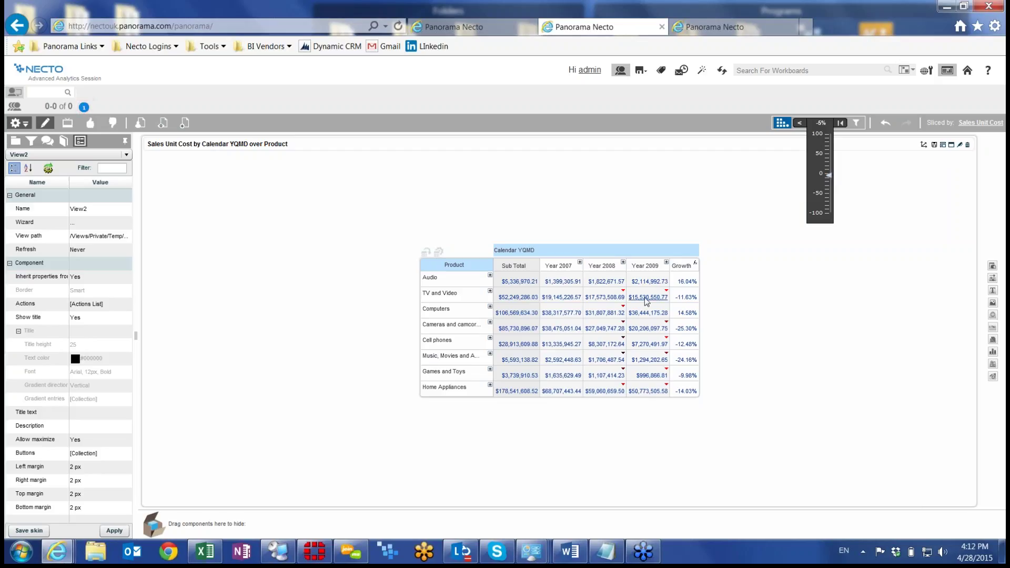
{"action": "left_click", "coordinate": [842, 123]}
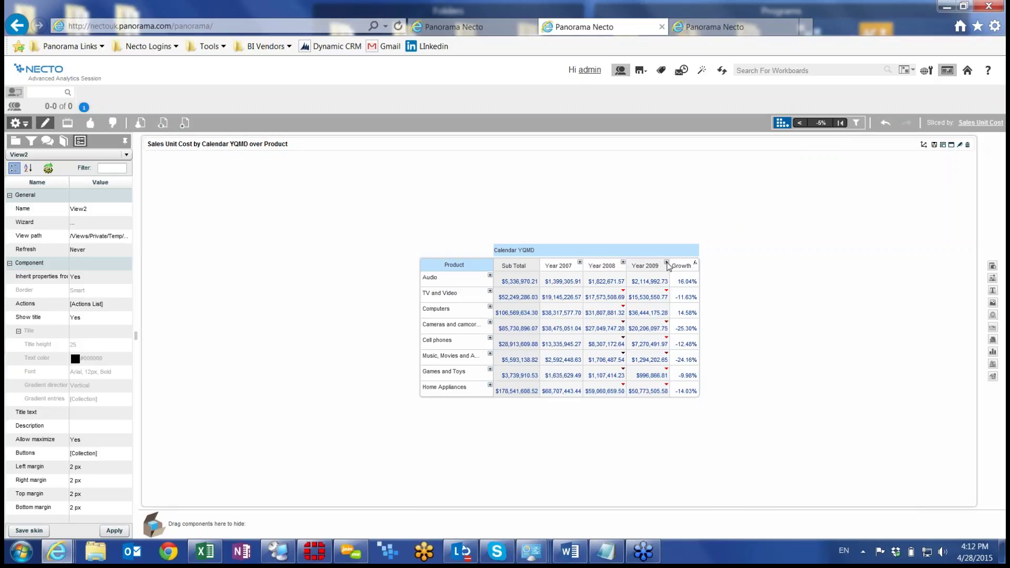
With Year 2009 expanded to quarters, switch the exception comparison to the parallel period and collapse the year again.
{"action": "left_click", "coordinate": [667, 263]}
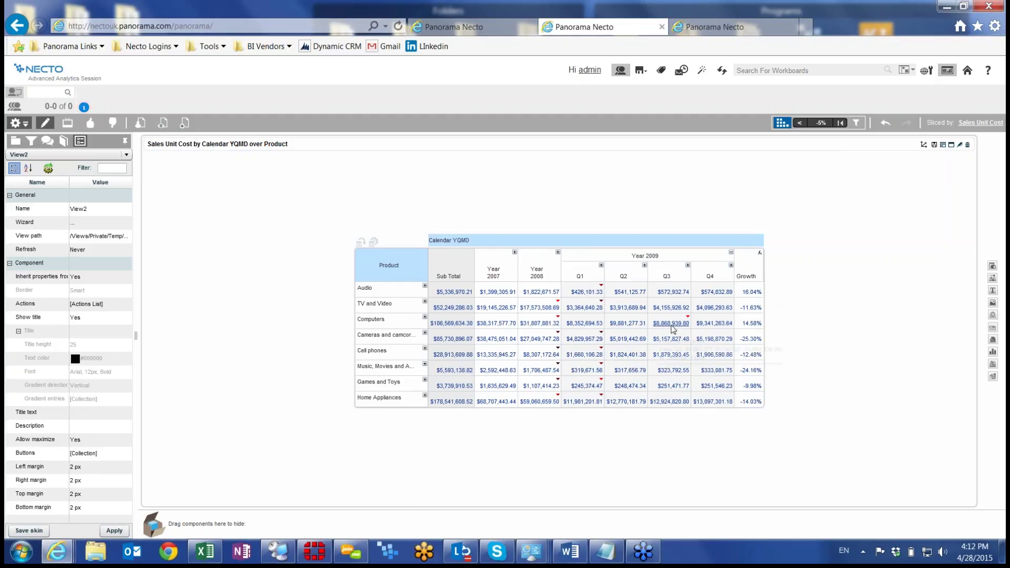
{"action": "mouse_move", "coordinate": [674, 329]}
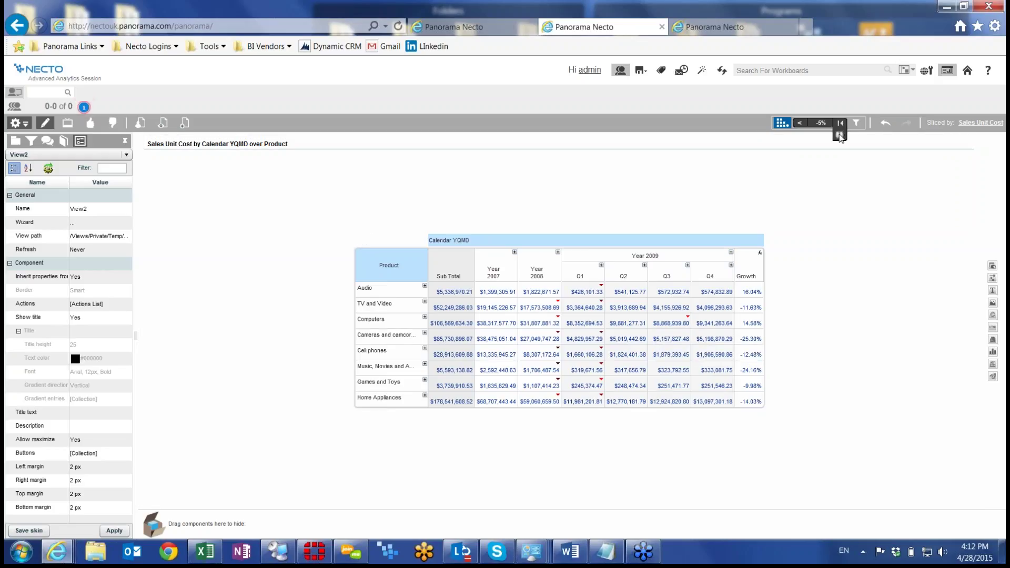
{"action": "left_click", "coordinate": [840, 124]}
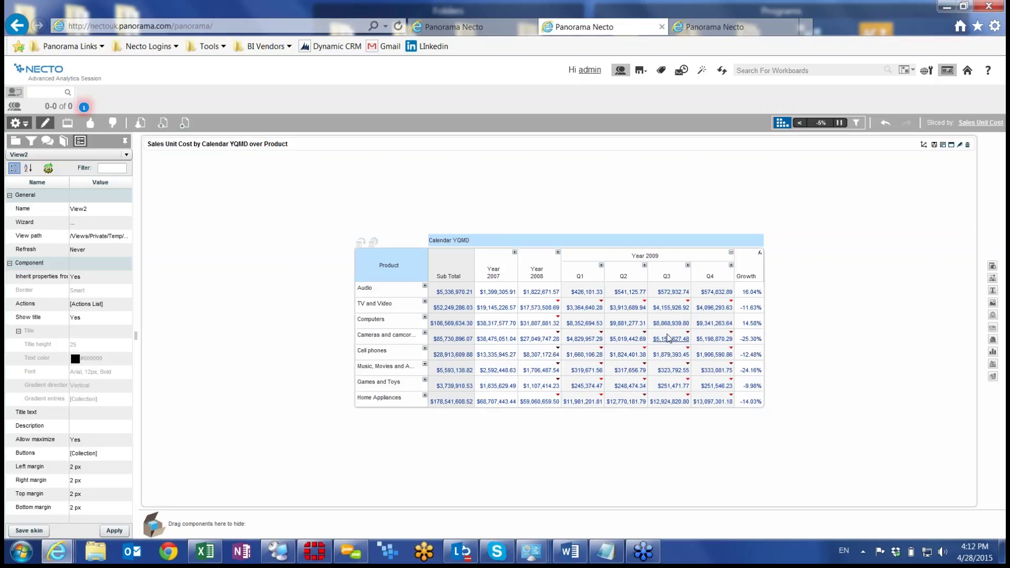
{"action": "mouse_move", "coordinate": [669, 337]}
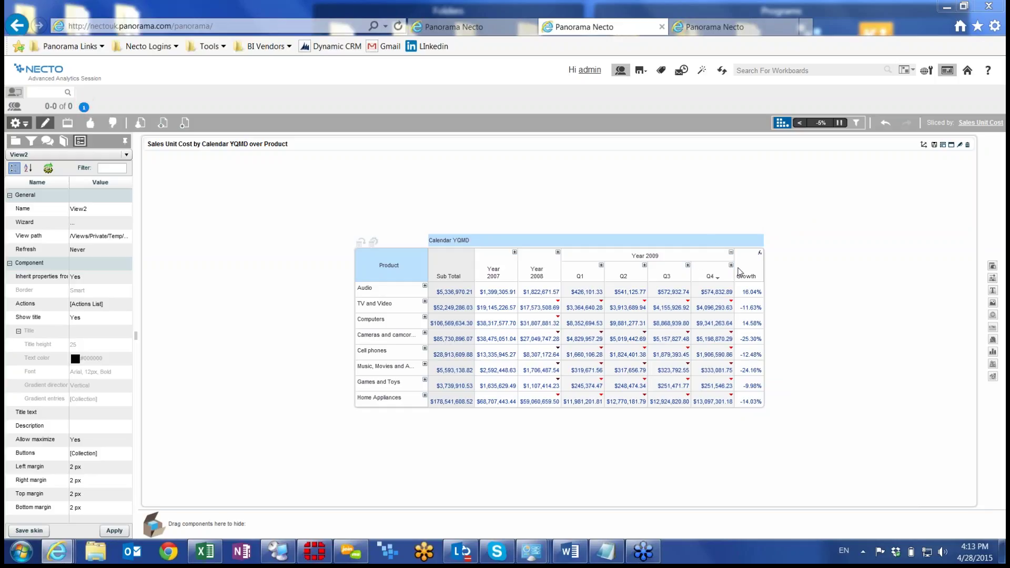
{"action": "left_click", "coordinate": [731, 253]}
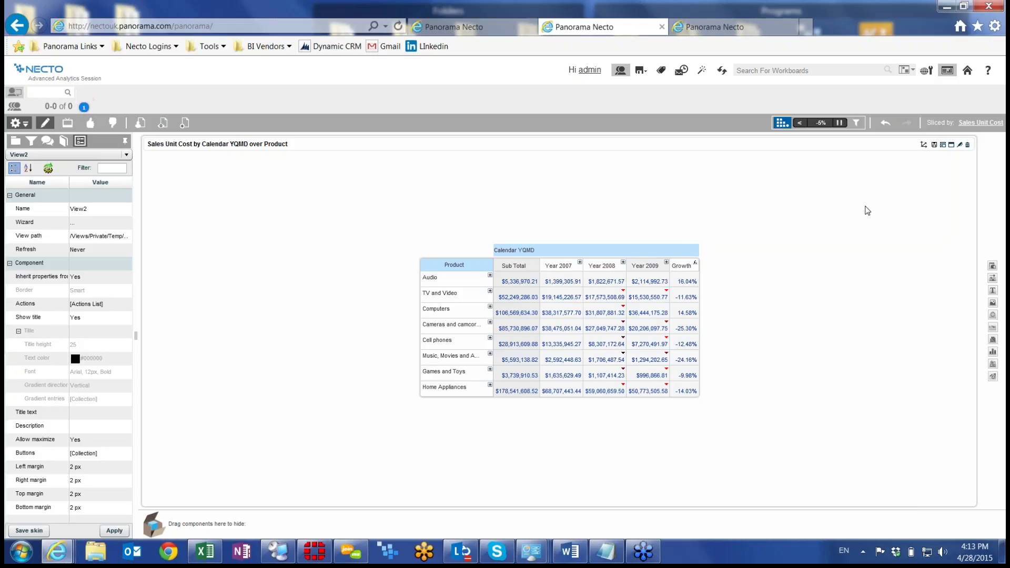
Maximize the view with the collaboration bar hidden, and display grid and chart together with a wider legend area.
{"action": "left_click", "coordinate": [952, 145]}
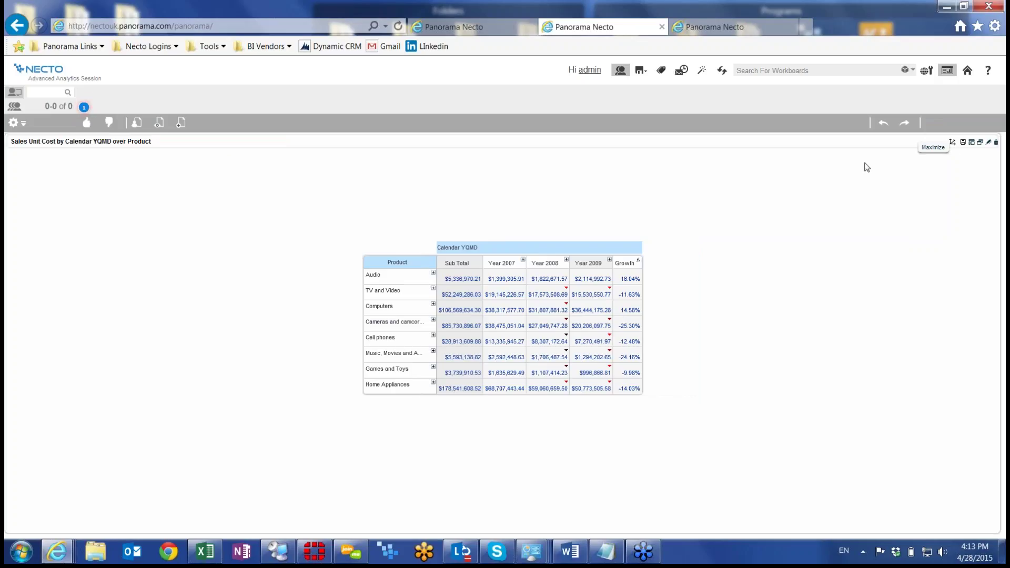
{"action": "left_click", "coordinate": [628, 71]}
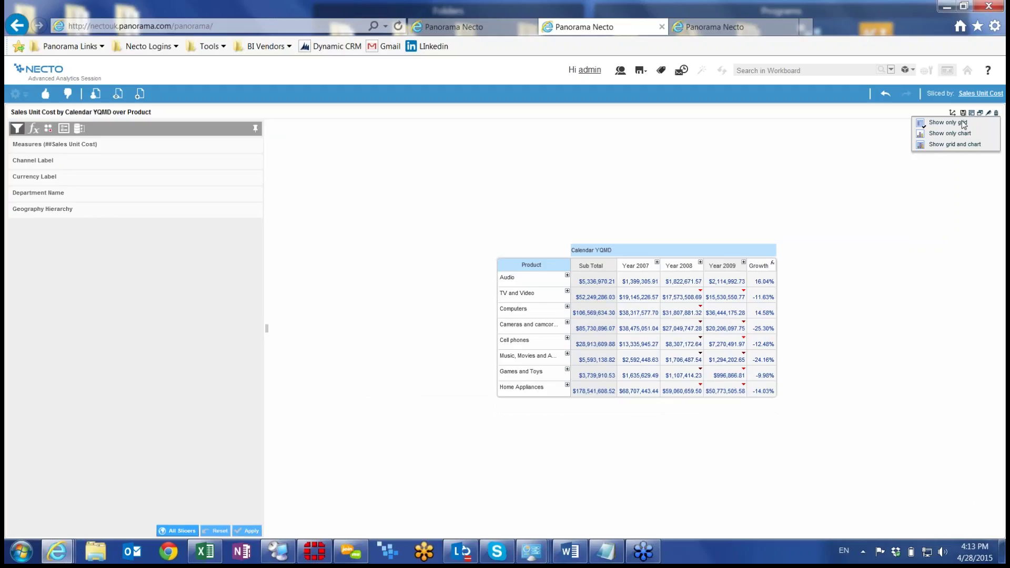
{"action": "left_click", "coordinate": [943, 144]}
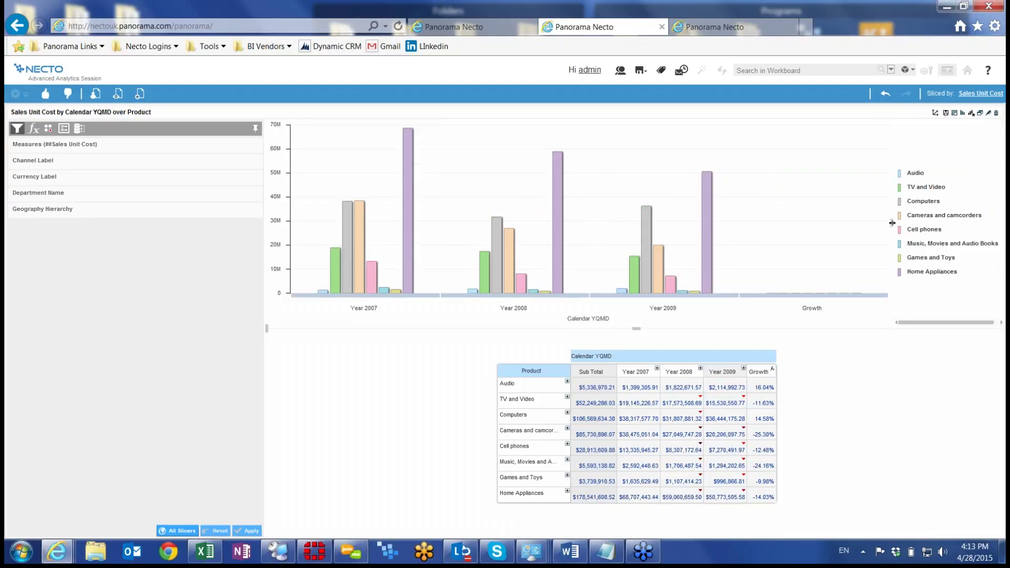
{"action": "left_click_drag", "start_coordinate": [893, 223], "coordinate": [875, 223]}
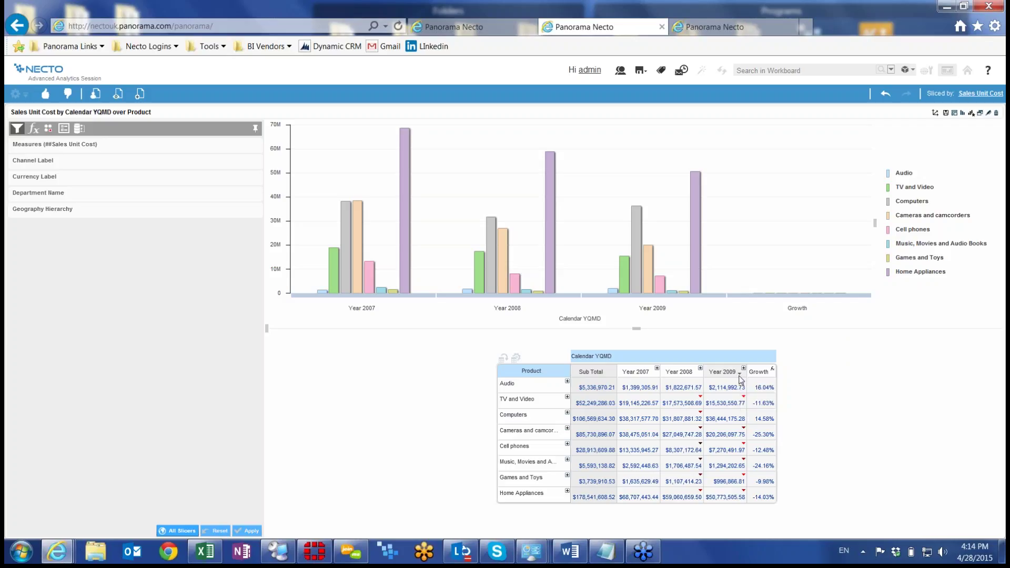
Start a new formula from the Year 2009 column of the grid.
{"action": "left_click", "coordinate": [740, 375]}
{"action": "mouse_move", "coordinate": [768, 415]}
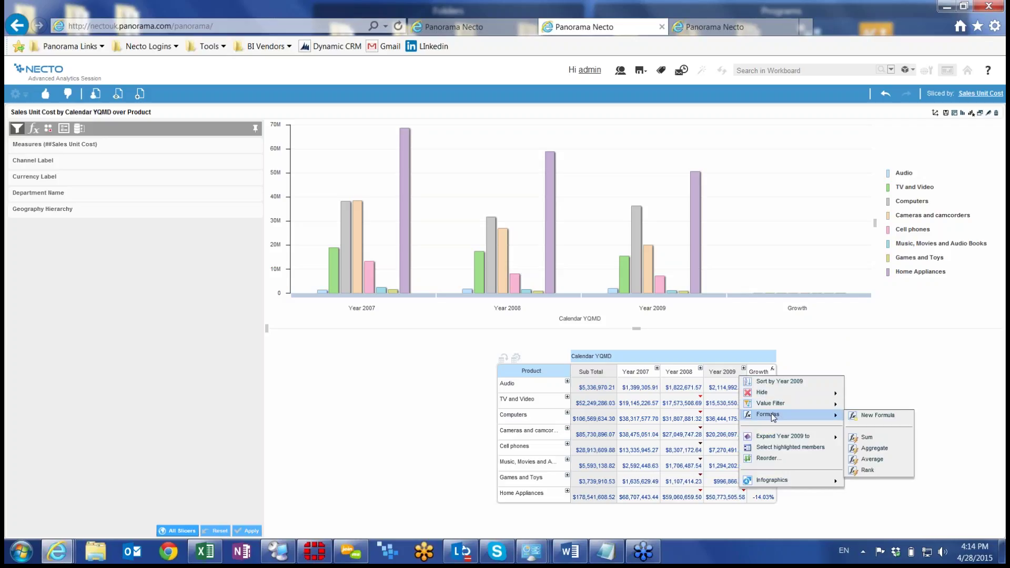
{"action": "left_click", "coordinate": [874, 419]}
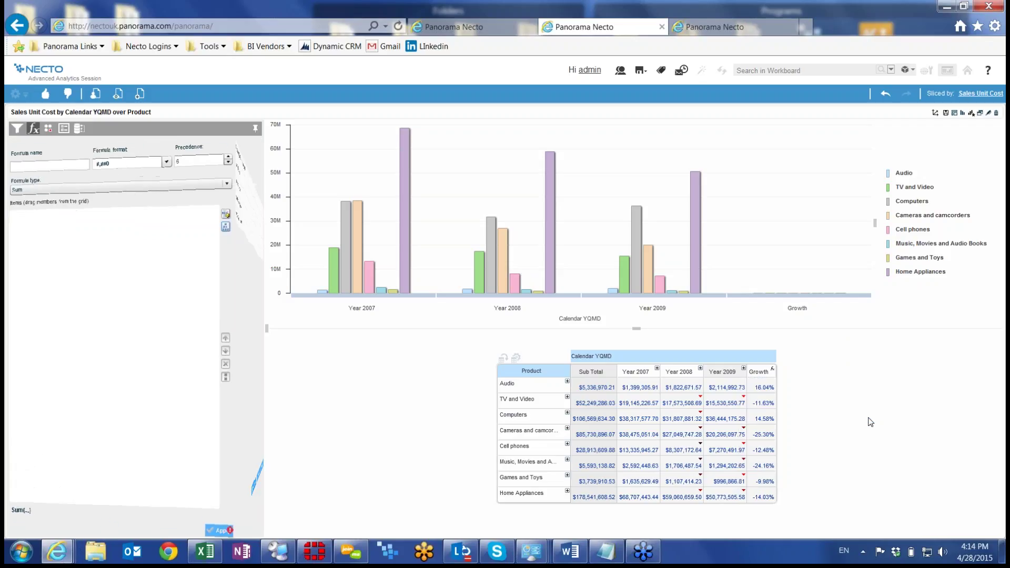
Examine the available formula types in the Math, Customized, Time and Statistics groups, leaving the type as Sum.
{"action": "left_click", "coordinate": [82, 182]}
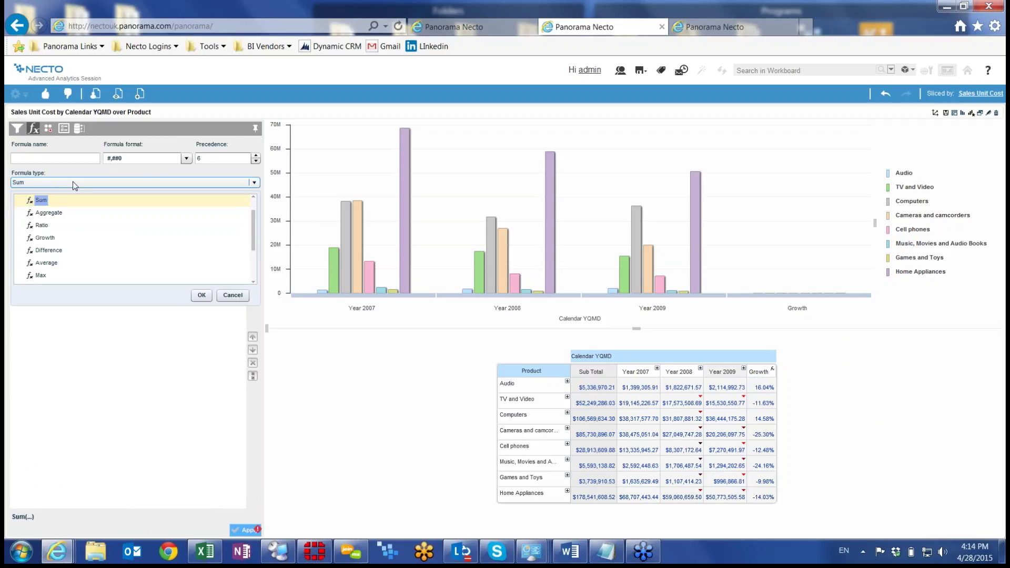
{"action": "scroll", "coordinate": [42, 214], "scroll_direction": "down", "scroll_amount": 2}
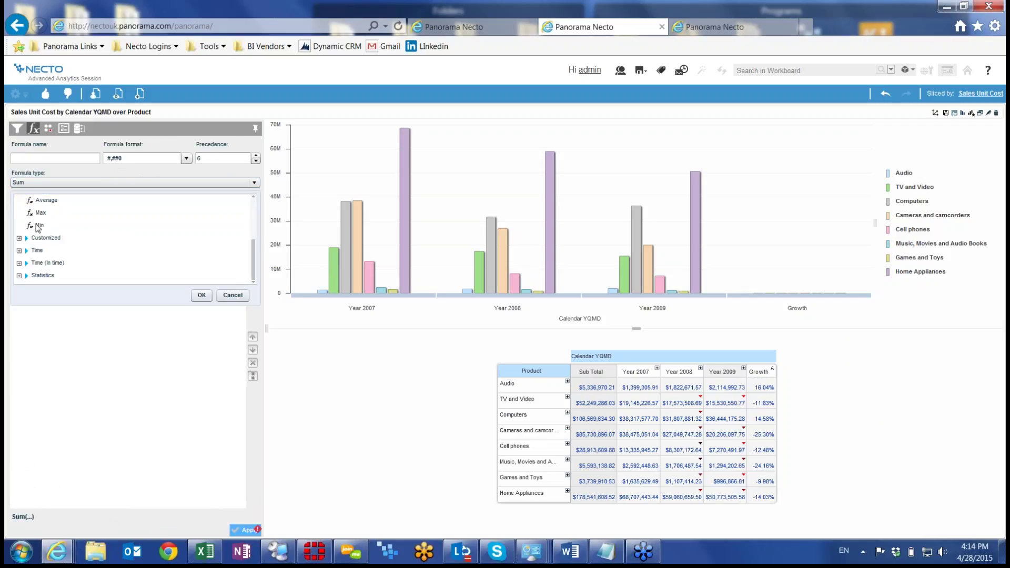
{"action": "left_click", "coordinate": [19, 237]}
{"action": "scroll", "coordinate": [53, 242], "scroll_direction": "down", "scroll_amount": 1}
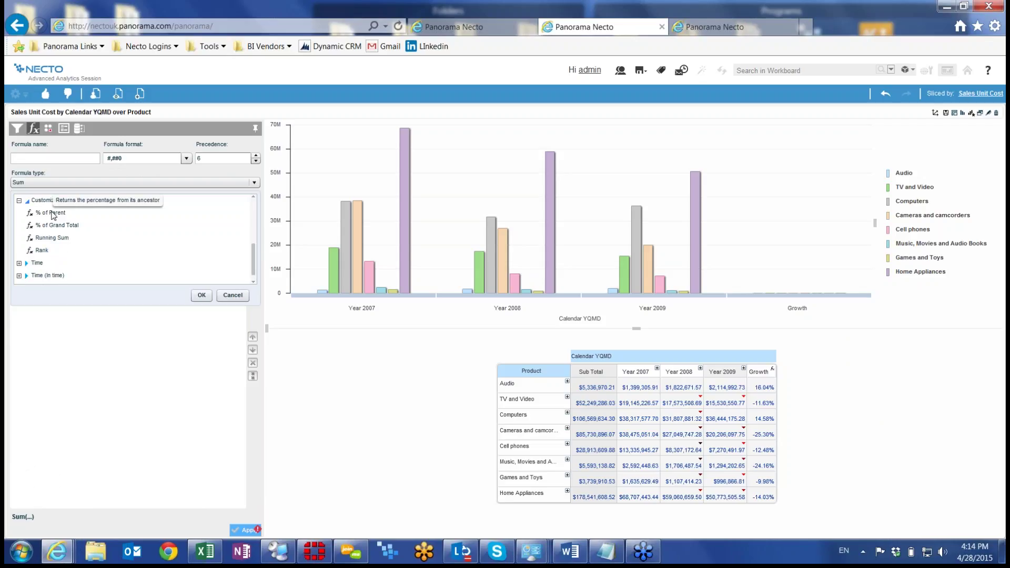
{"action": "scroll", "coordinate": [31, 242], "scroll_direction": "down", "scroll_amount": 1}
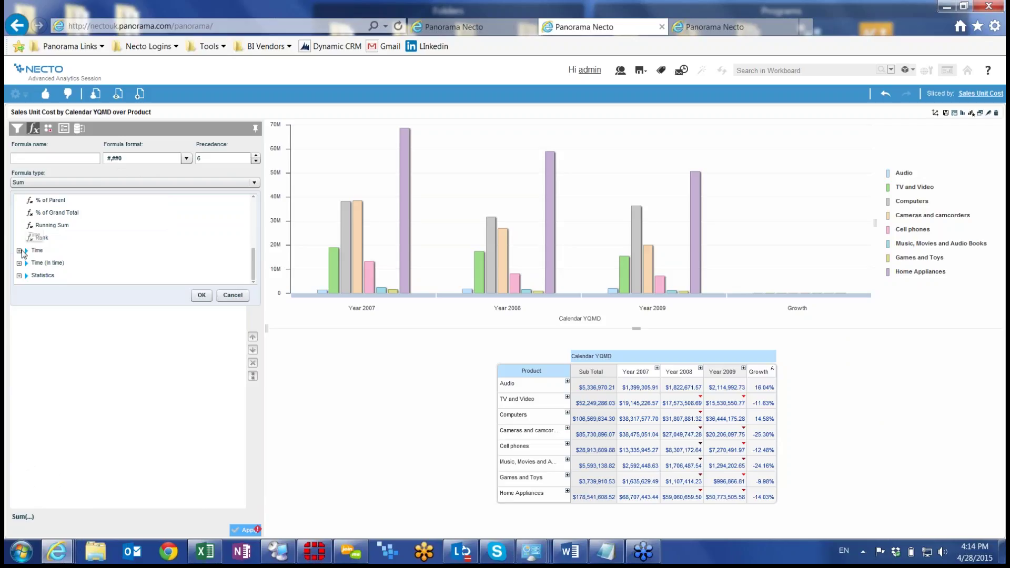
{"action": "left_click", "coordinate": [28, 252]}
{"action": "scroll", "coordinate": [29, 255], "scroll_direction": "down", "scroll_amount": 1}
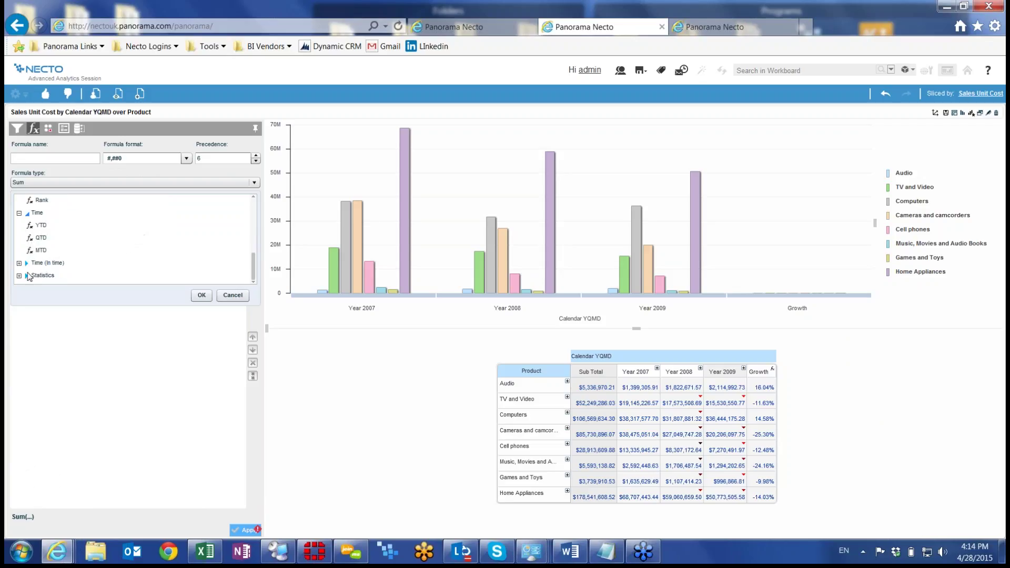
{"action": "left_click", "coordinate": [20, 276]}
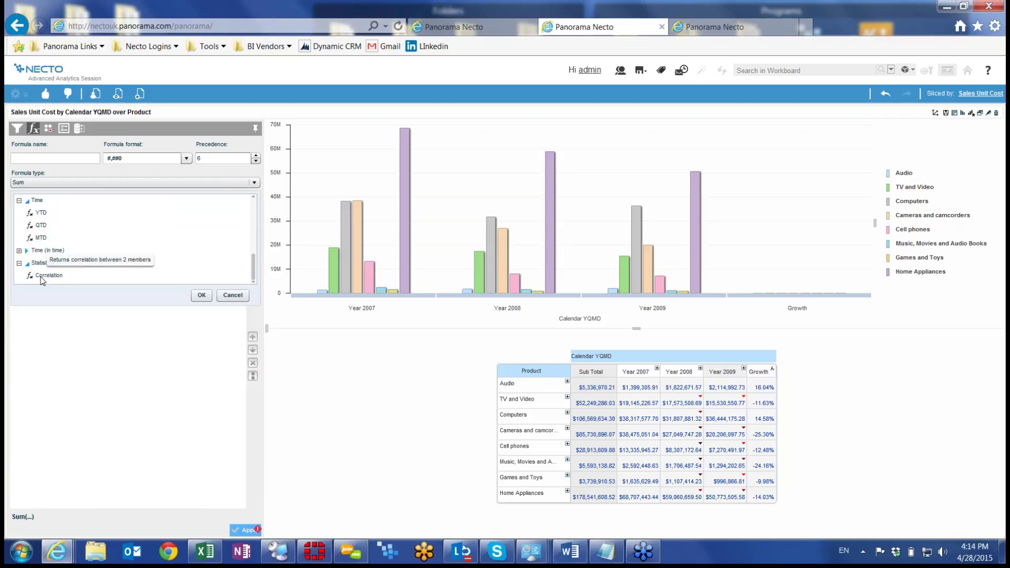
{"action": "scroll", "coordinate": [54, 273], "scroll_direction": "up", "scroll_amount": 5}
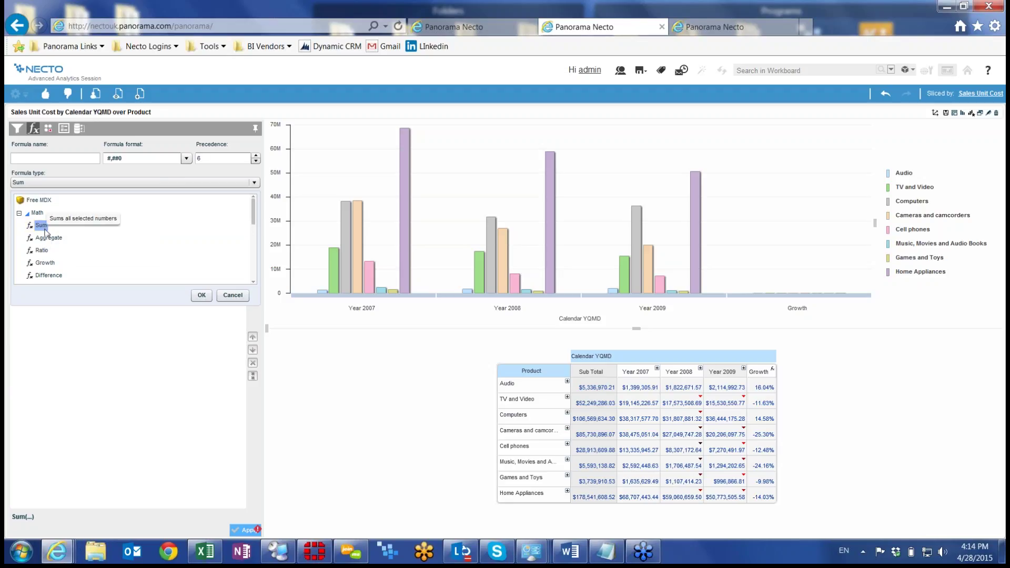
{"action": "scroll", "coordinate": [53, 229], "scroll_direction": "down", "scroll_amount": 2}
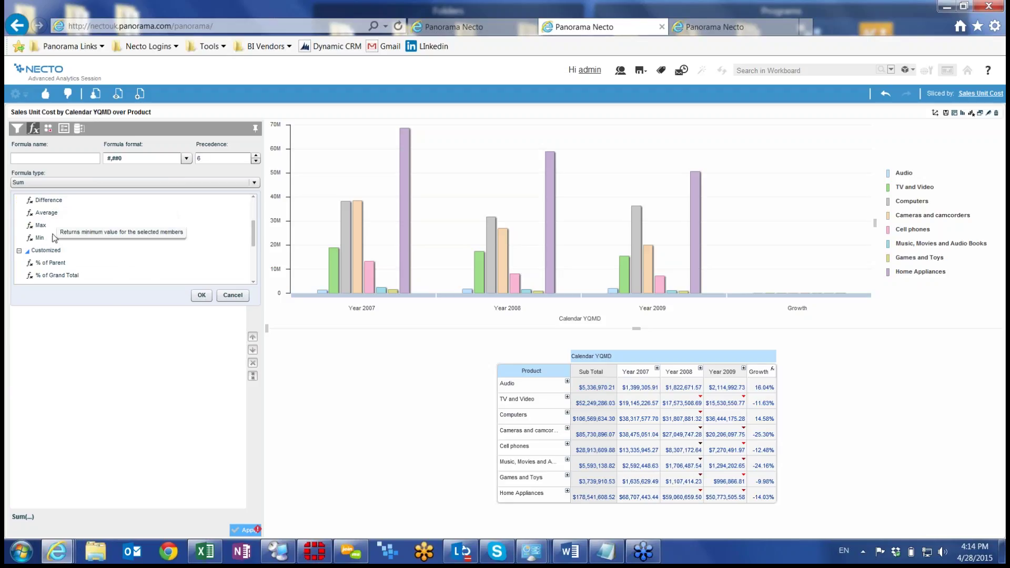
{"action": "scroll", "coordinate": [58, 241], "scroll_direction": "down", "scroll_amount": 1}
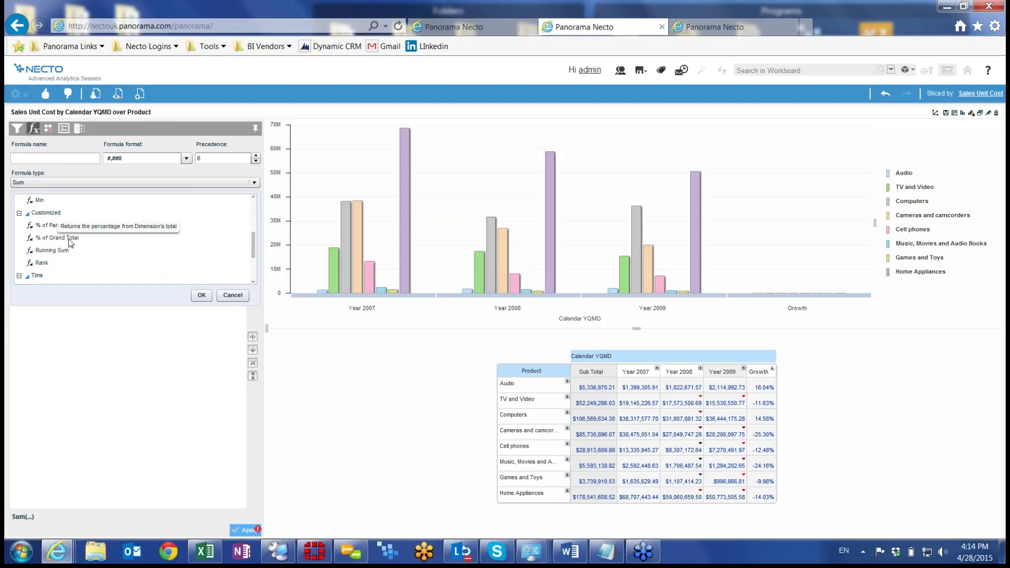
{"action": "left_click", "coordinate": [228, 295]}
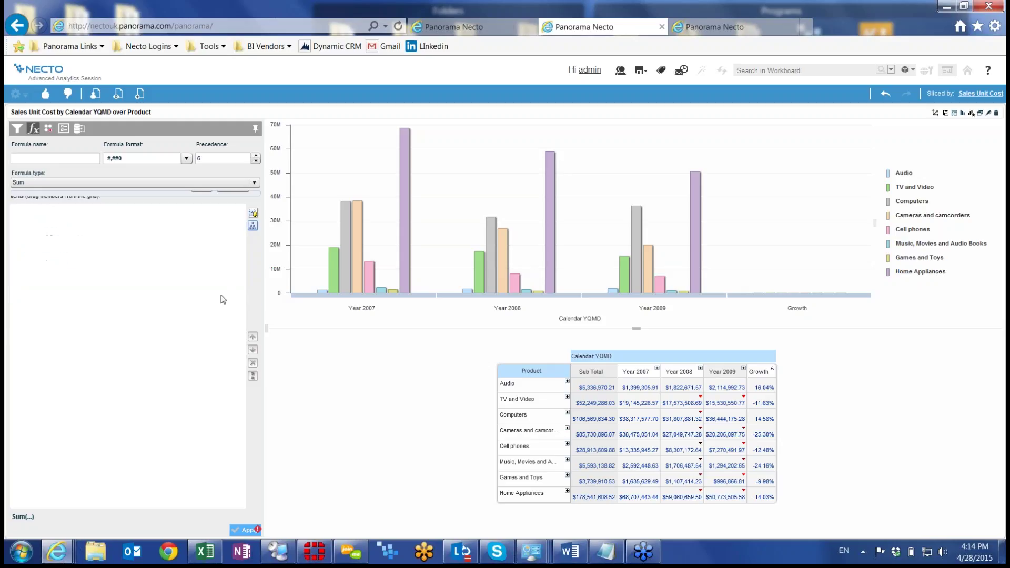
Switch the formula to Free MDX and replace the default expression with the Year 2009 member followed by *(1+.
{"action": "left_click", "coordinate": [253, 212]}
{"action": "triple_click", "coordinate": [5, 228]}
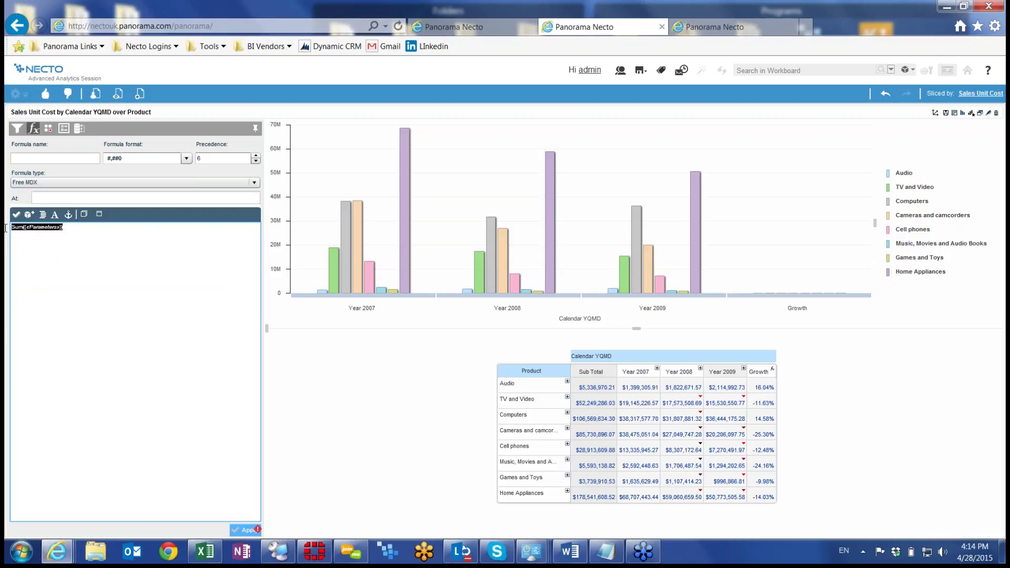
{"action": "key", "text": "Delete"}
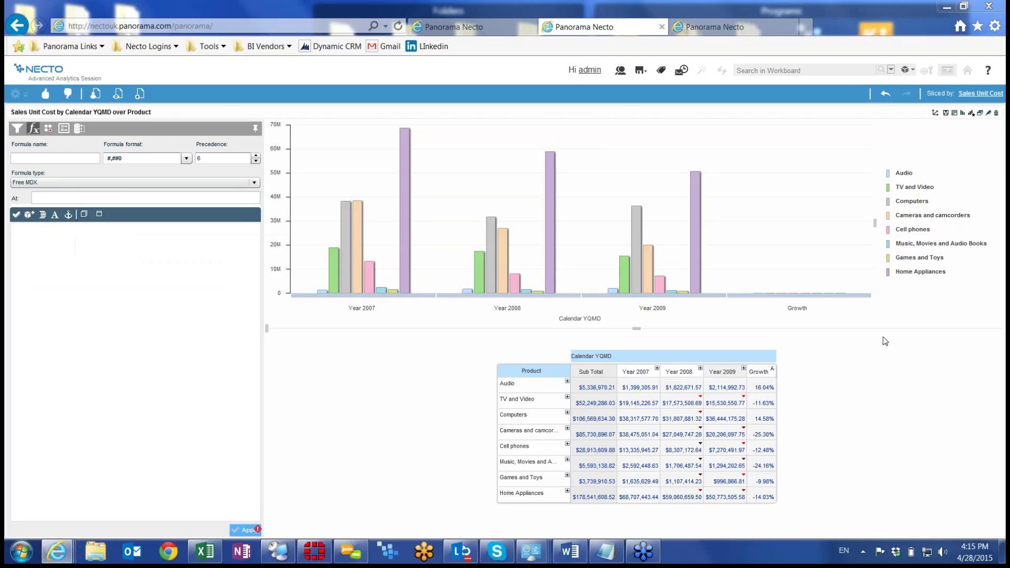
{"action": "left_click_drag", "start_coordinate": [726, 372], "coordinate": [170, 246]}
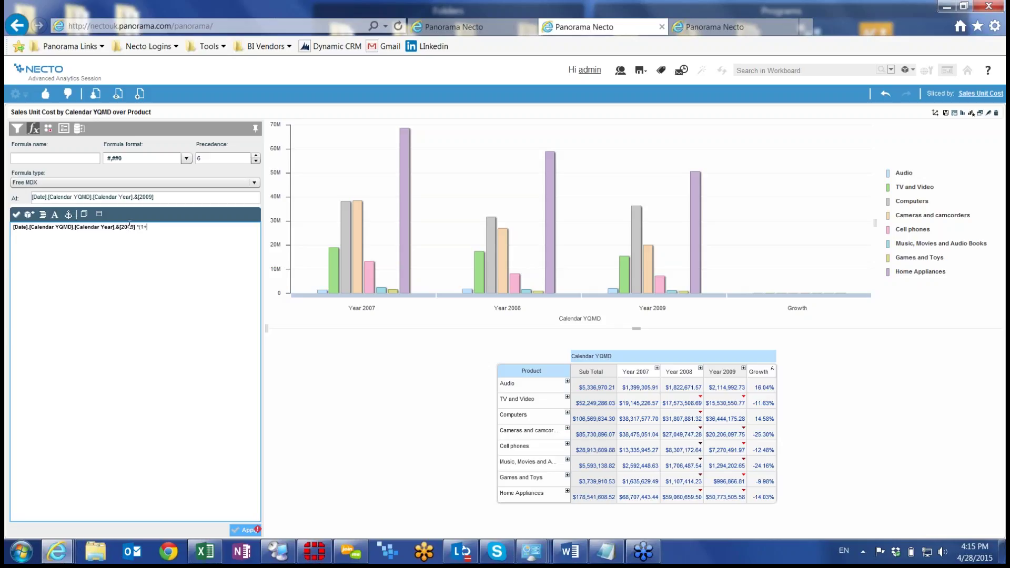
Set the font size of the MDX editor to 13.
{"action": "left_click", "coordinate": [55, 215]}
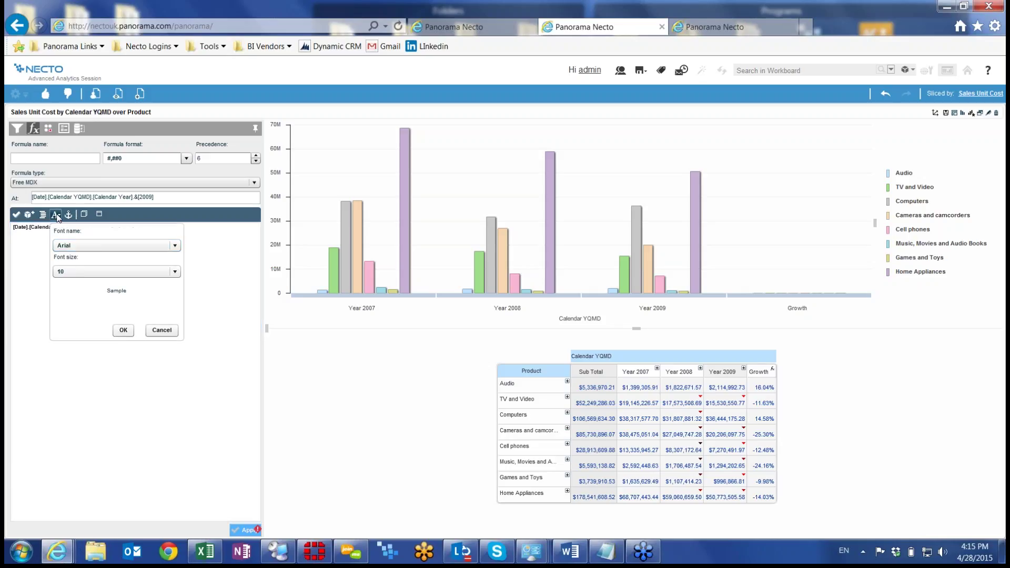
{"action": "left_click", "coordinate": [74, 272]}
{"action": "left_click", "coordinate": [62, 331]}
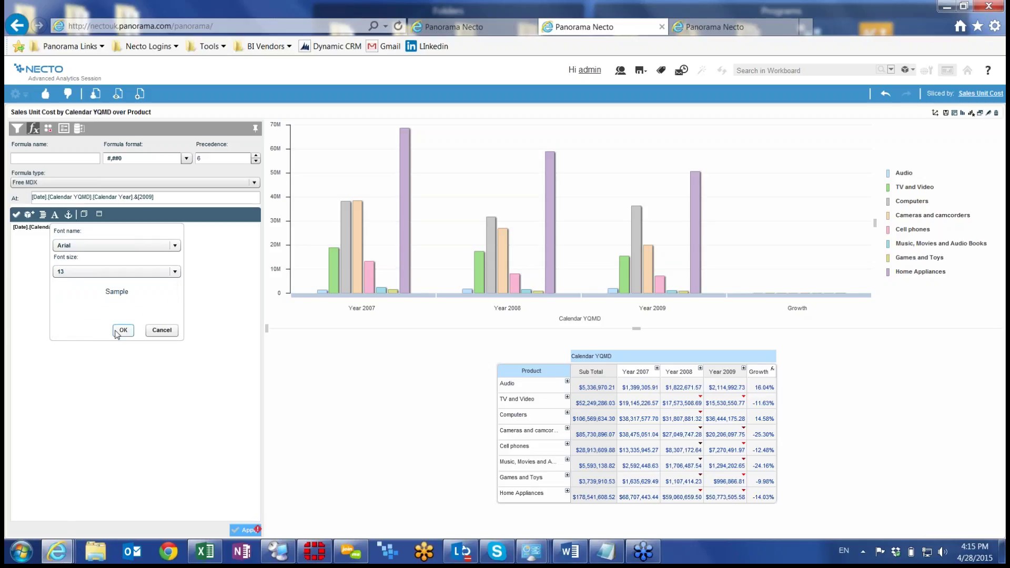
{"action": "left_click", "coordinate": [123, 330]}
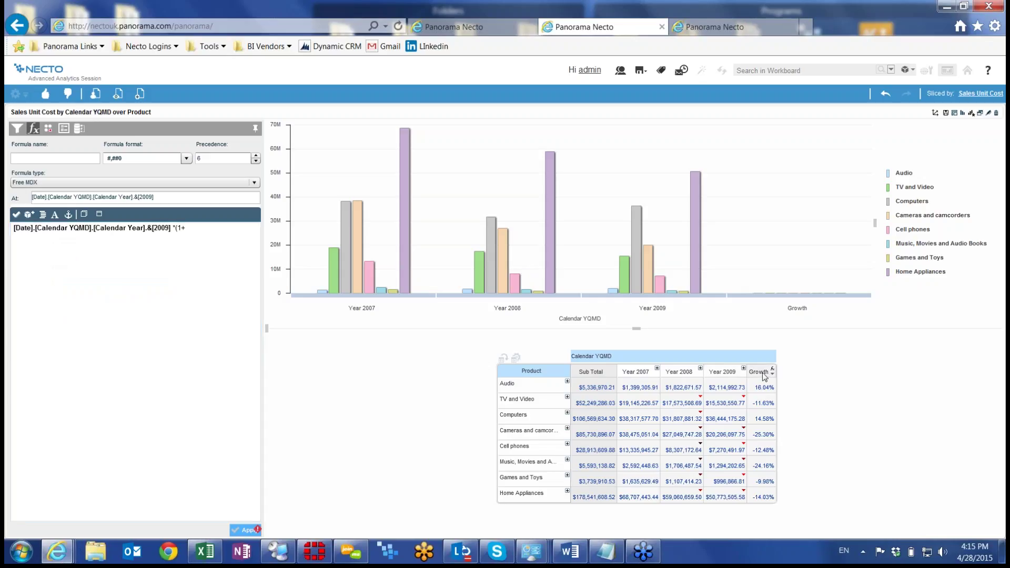
Complete the MDX expression with the Growth member from the grid and a closing parenthesis, dismissing the Calendar YQMD member suggestions.
{"action": "left_click_drag", "start_coordinate": [764, 376], "coordinate": [193, 228]}
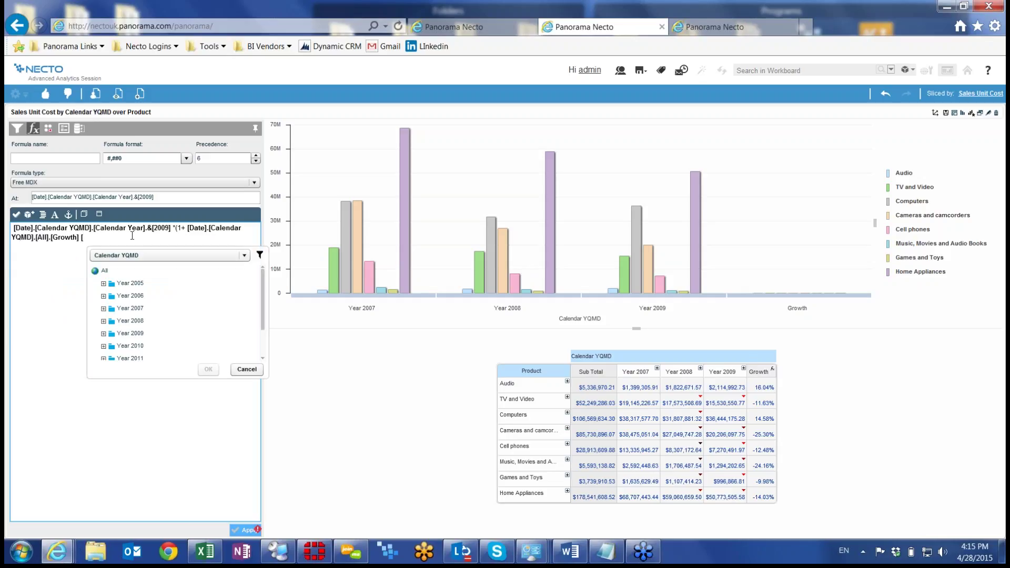
{"action": "left_click", "coordinate": [186, 256]}
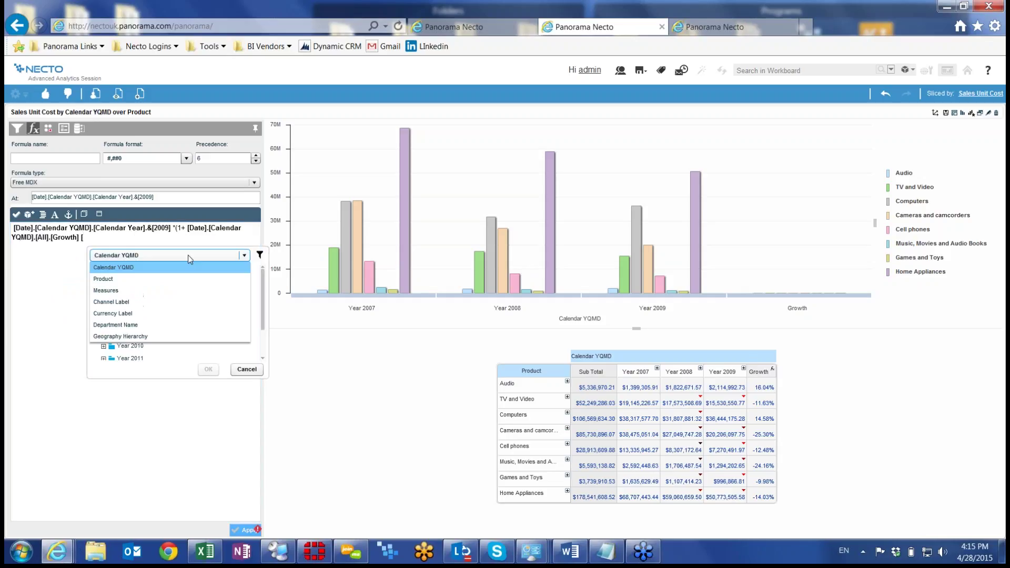
{"action": "left_click", "coordinate": [127, 256]}
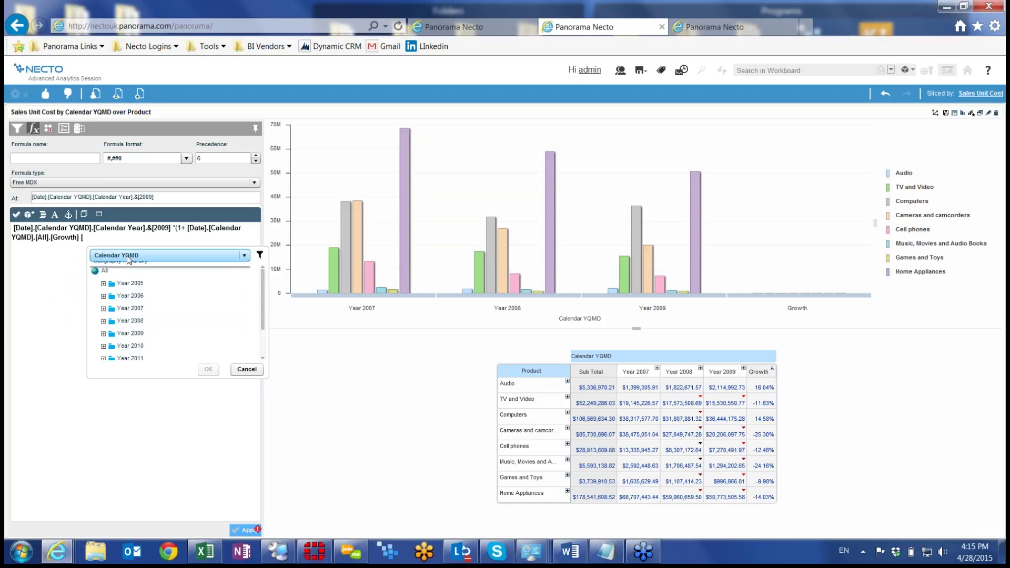
{"action": "scroll", "coordinate": [130, 333], "scroll_direction": "down", "scroll_amount": 3}
{"action": "left_click", "coordinate": [119, 346]}
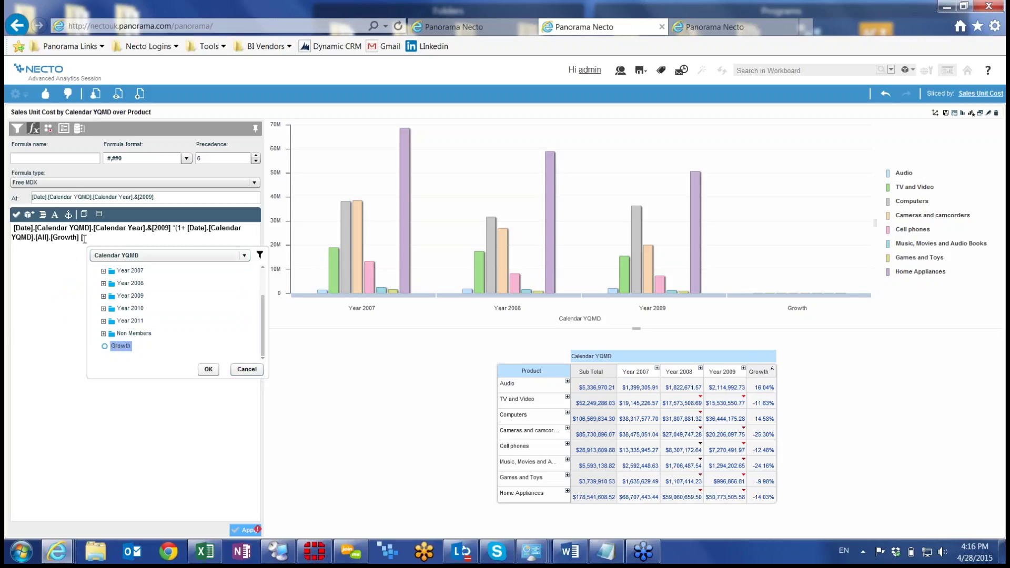
{"action": "left_click", "coordinate": [246, 369]}
{"action": "left_click", "coordinate": [101, 239]}
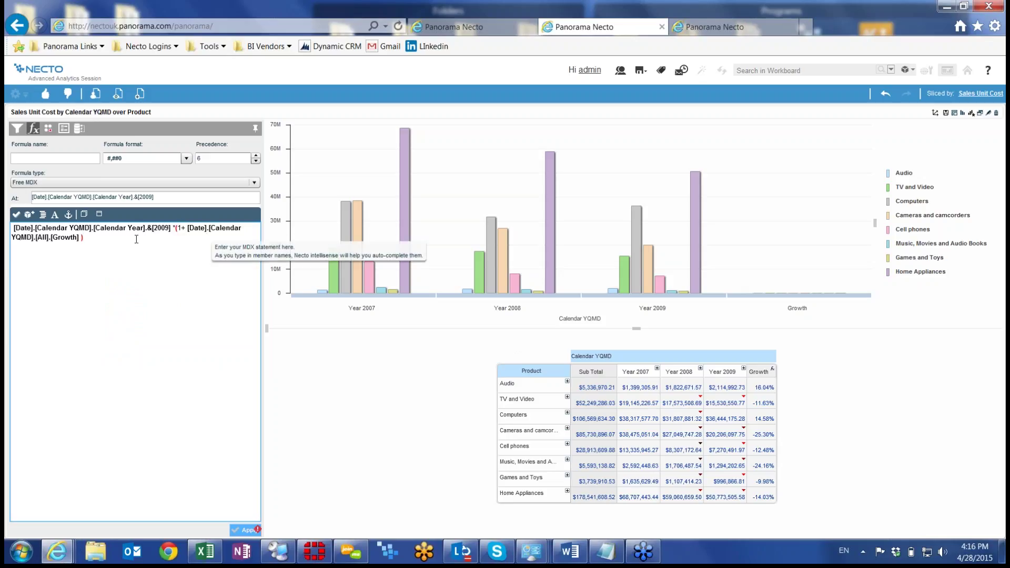
Name the formula 2010 What If and apply it to the grid.
{"action": "left_click", "coordinate": [83, 161]}
{"action": "type", "text": "2010 What If"}
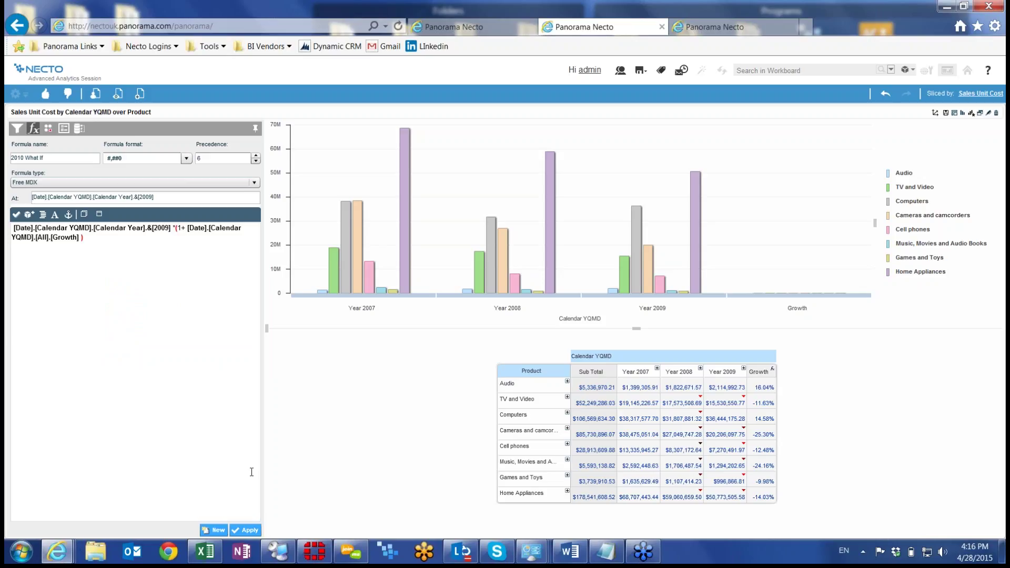
{"action": "left_click", "coordinate": [247, 532]}
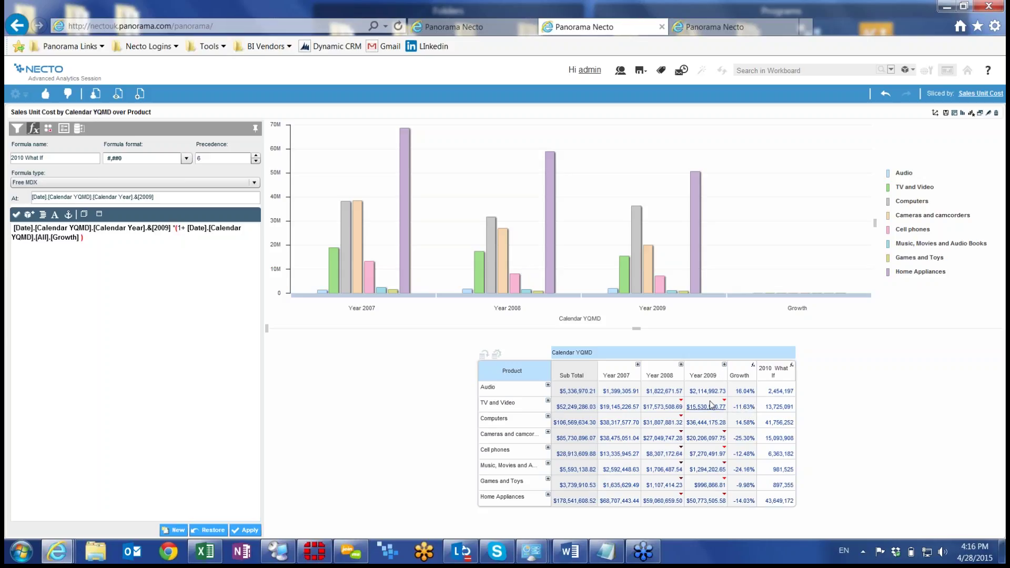
Chart only the 2010 What If and Year 2009 columns and rotate the bar chart to group the bars by product.
{"action": "mouse_move", "coordinate": [706, 409]}
{"action": "mouse_move", "coordinate": [668, 412]}
{"action": "left_click", "coordinate": [777, 391]}
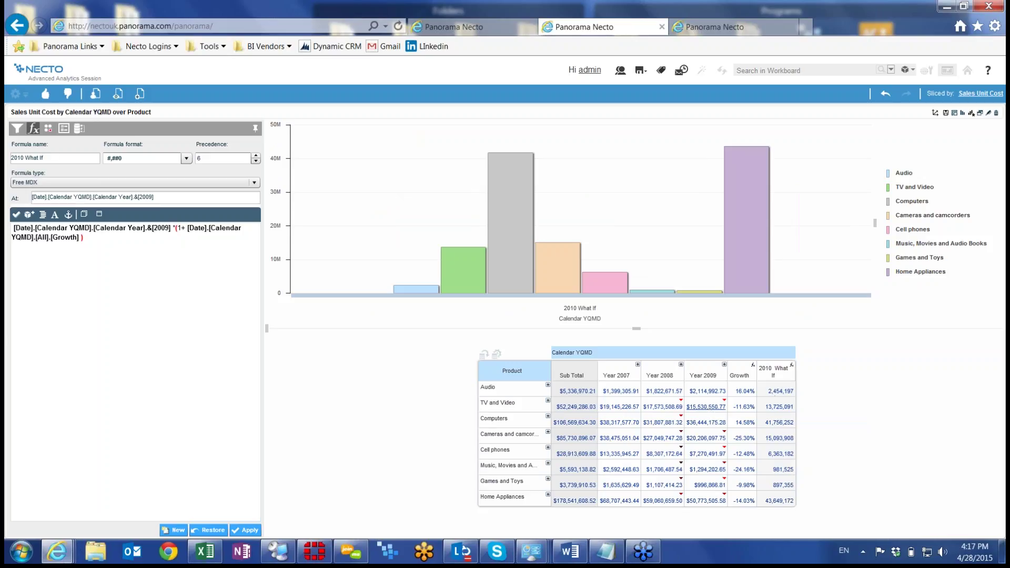
{"action": "left_click", "coordinate": [700, 392]}
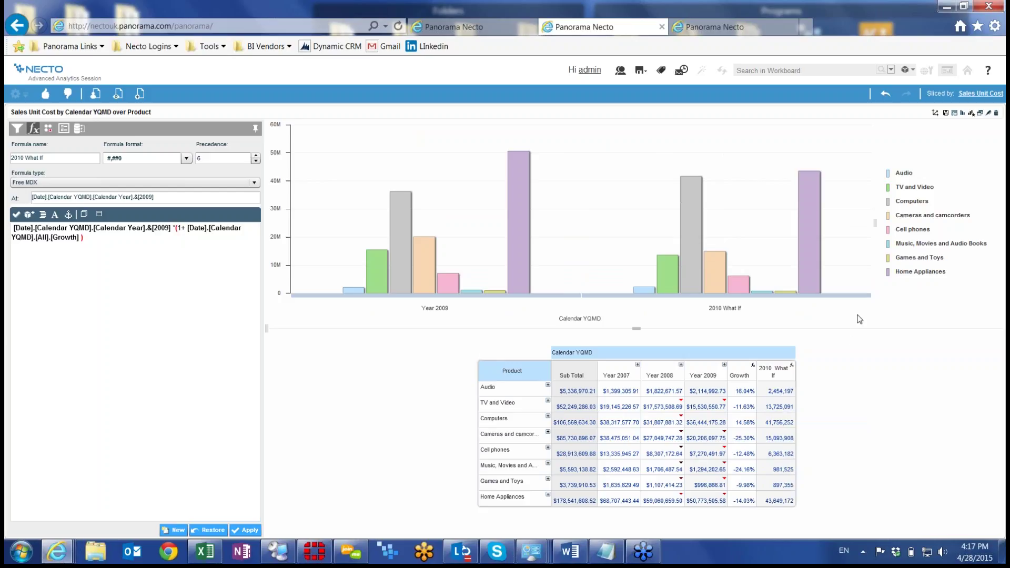
{"action": "left_click", "coordinate": [963, 112]}
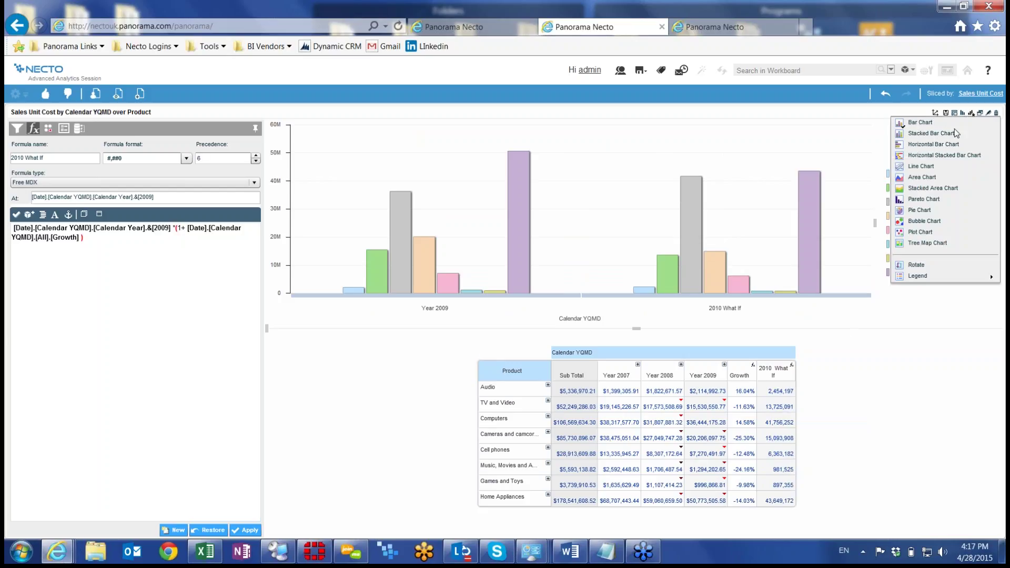
{"action": "left_click", "coordinate": [935, 263]}
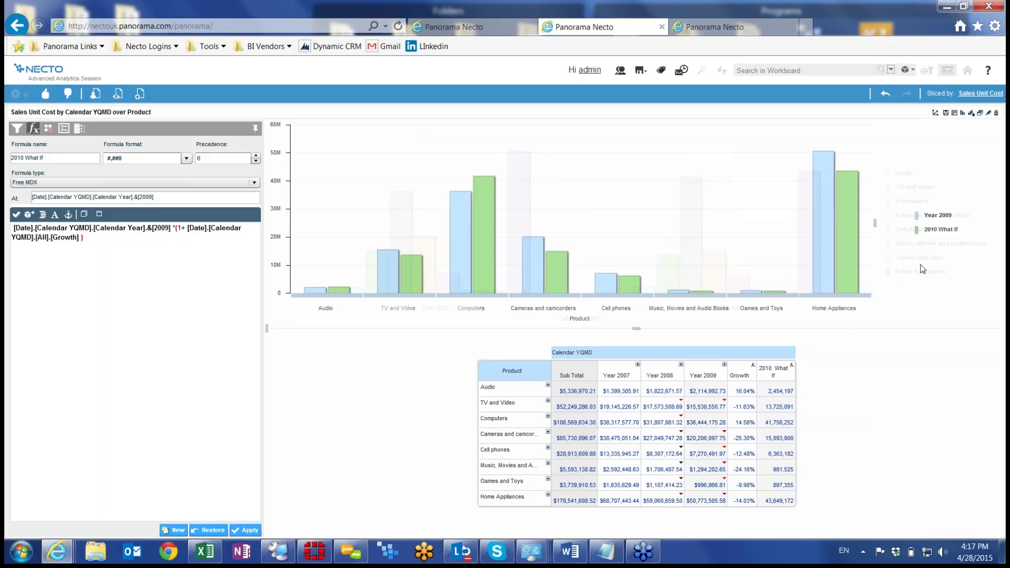
Compare the product bars, and add Year 2008 and Year 2007 to the chart alongside Year 2009 and 2010 What If.
{"action": "mouse_move", "coordinate": [457, 254]}
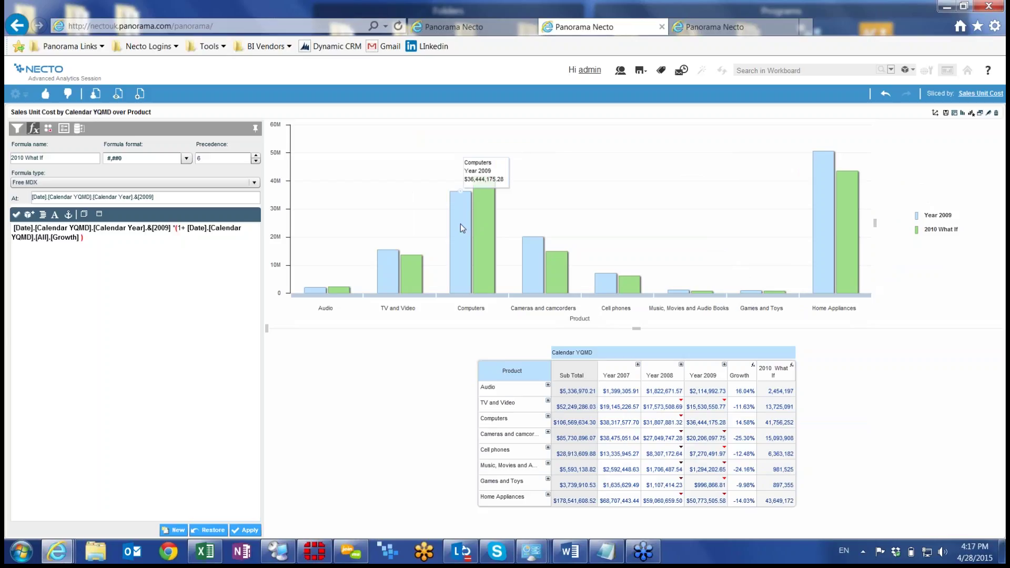
{"action": "mouse_move", "coordinate": [484, 226]}
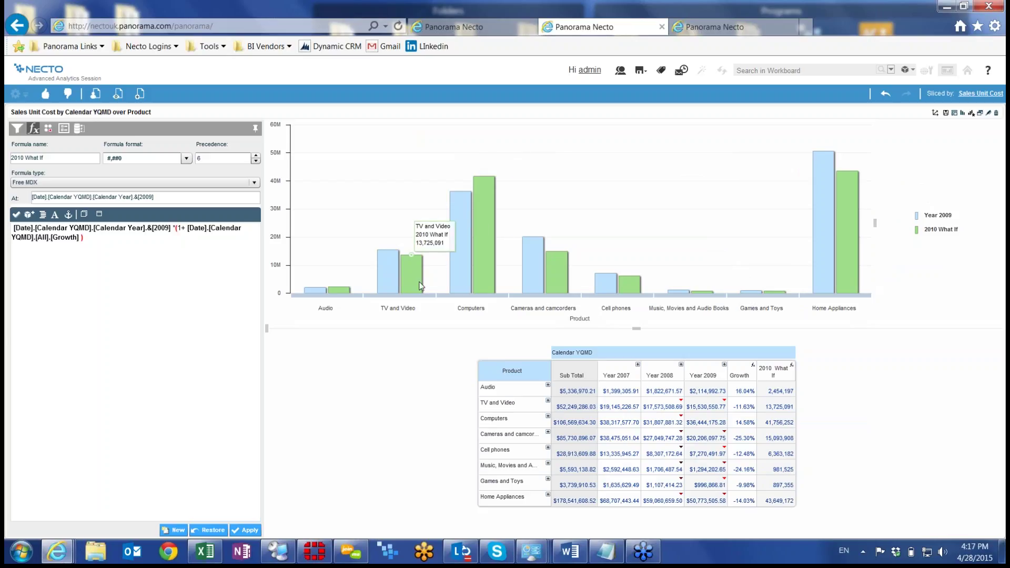
{"action": "mouse_move", "coordinate": [551, 273]}
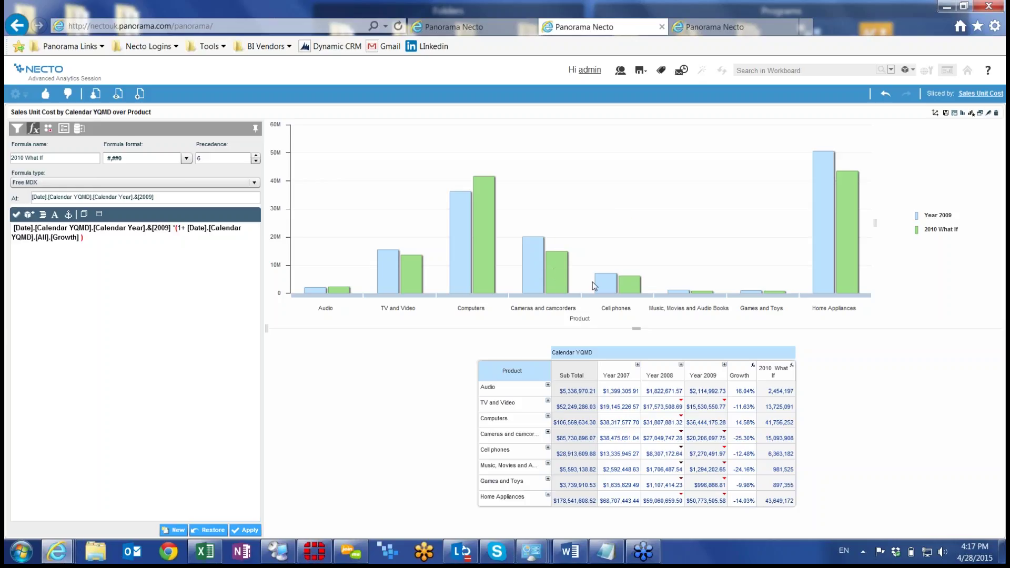
{"action": "mouse_move", "coordinate": [610, 289]}
{"action": "left_click", "coordinate": [653, 401], "text": "ctrl"}
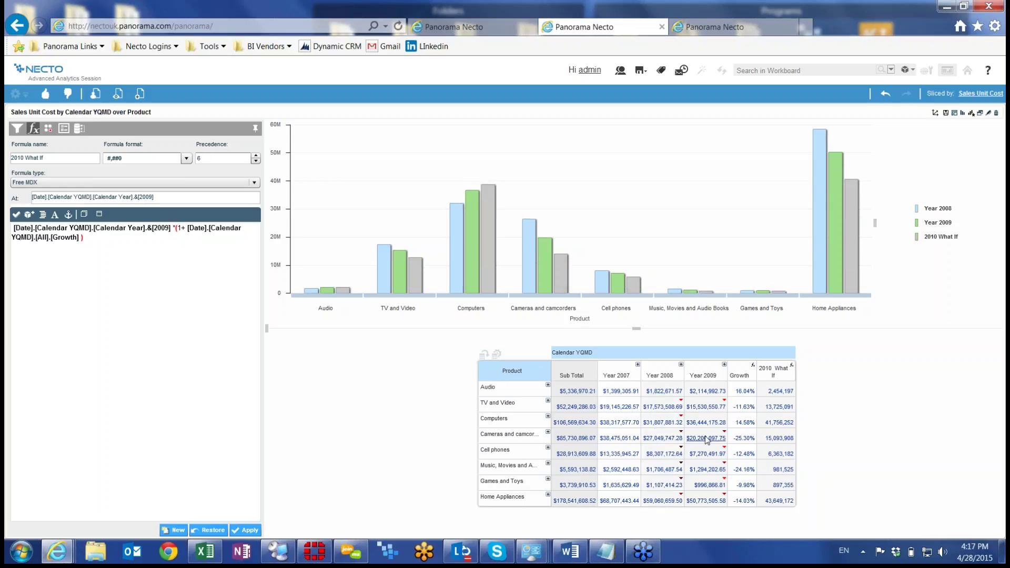
{"action": "left_click", "coordinate": [613, 393], "text": "ctrl"}
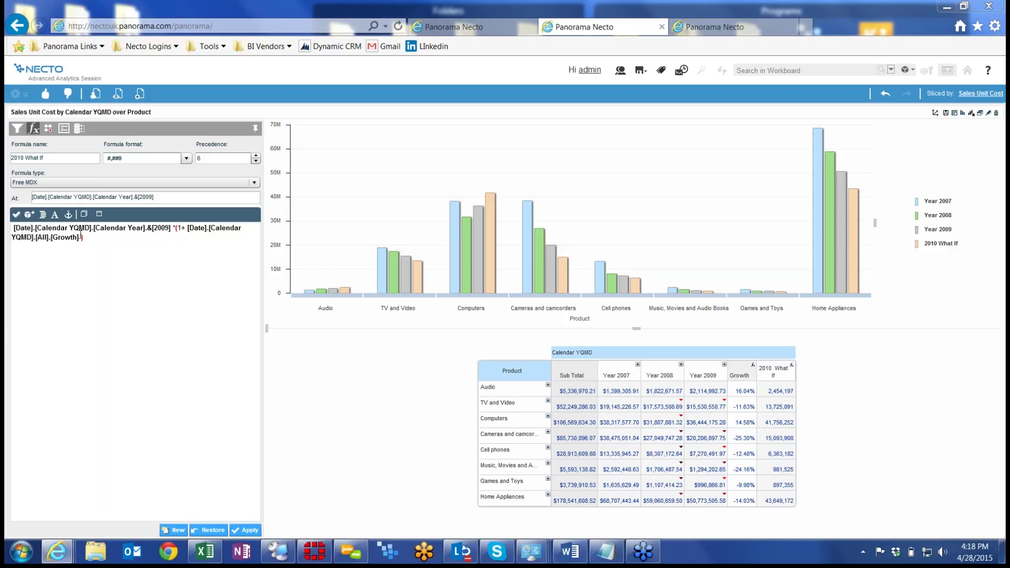
Add a plus sign after the Growth member in the 2010 What If expression and open the Parameters Designer from the placeholders.
{"action": "left_click", "coordinate": [122, 239]}
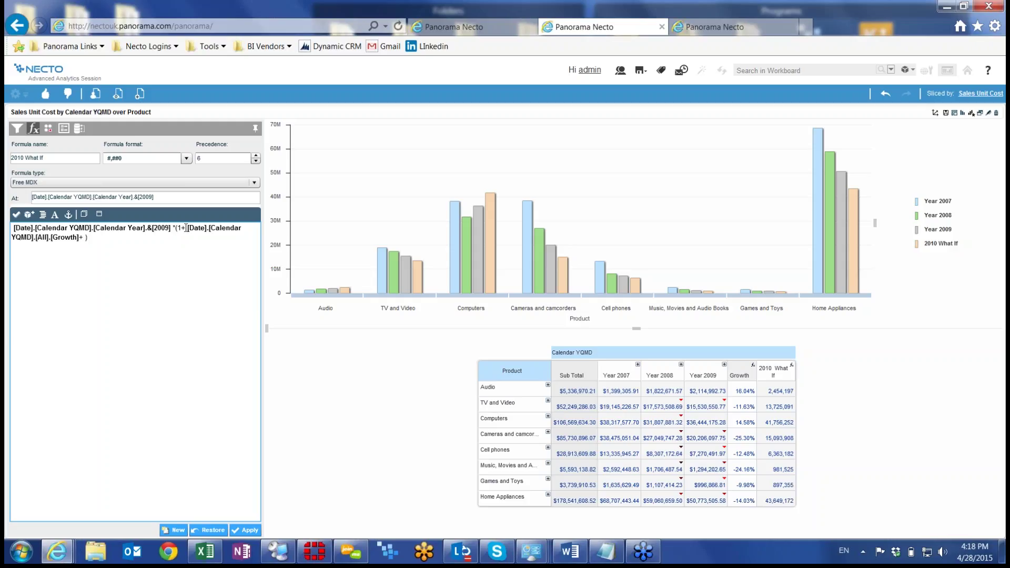
{"action": "left_click", "coordinate": [68, 216]}
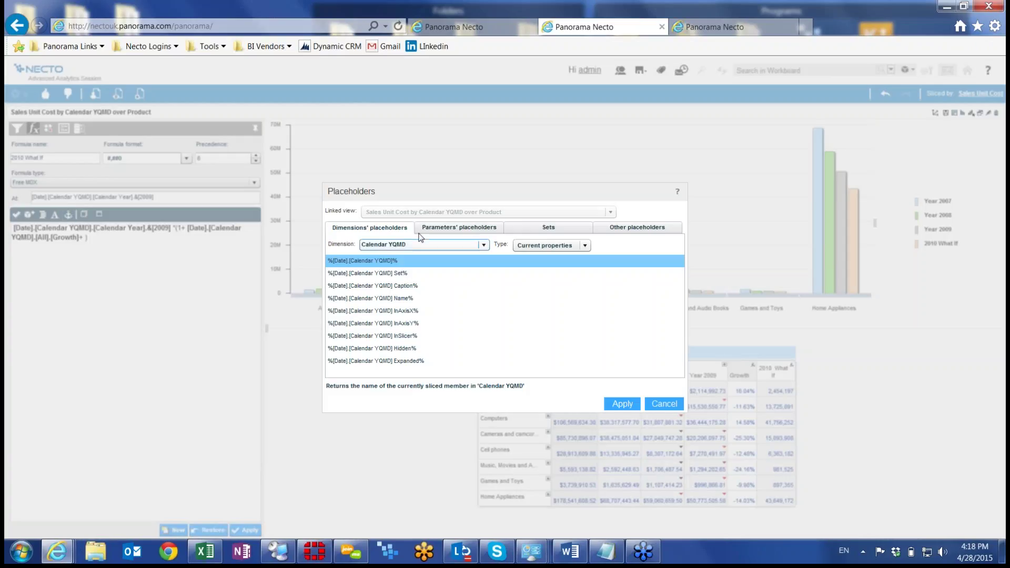
{"action": "left_click", "coordinate": [454, 227]}
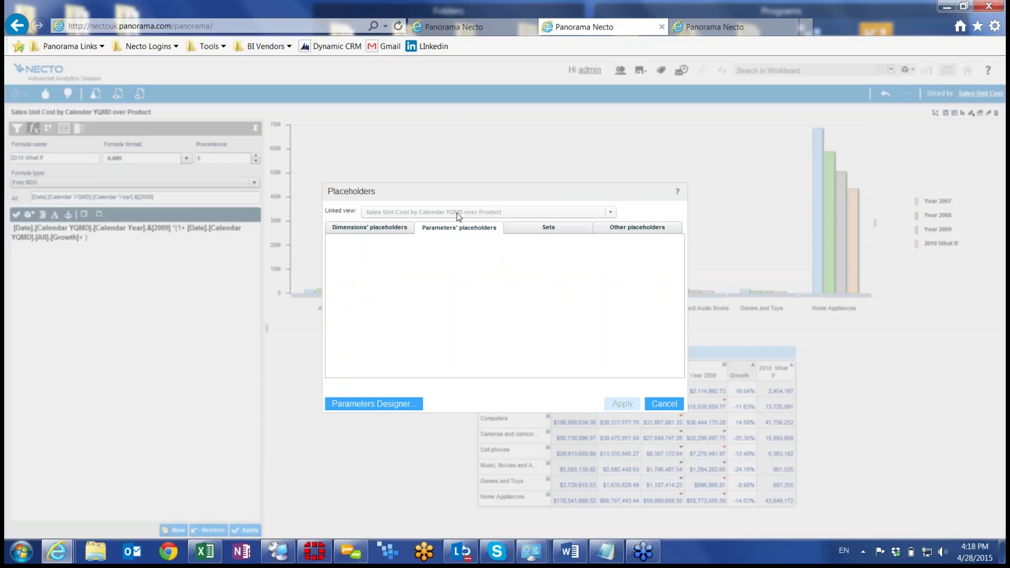
{"action": "left_click", "coordinate": [378, 405]}
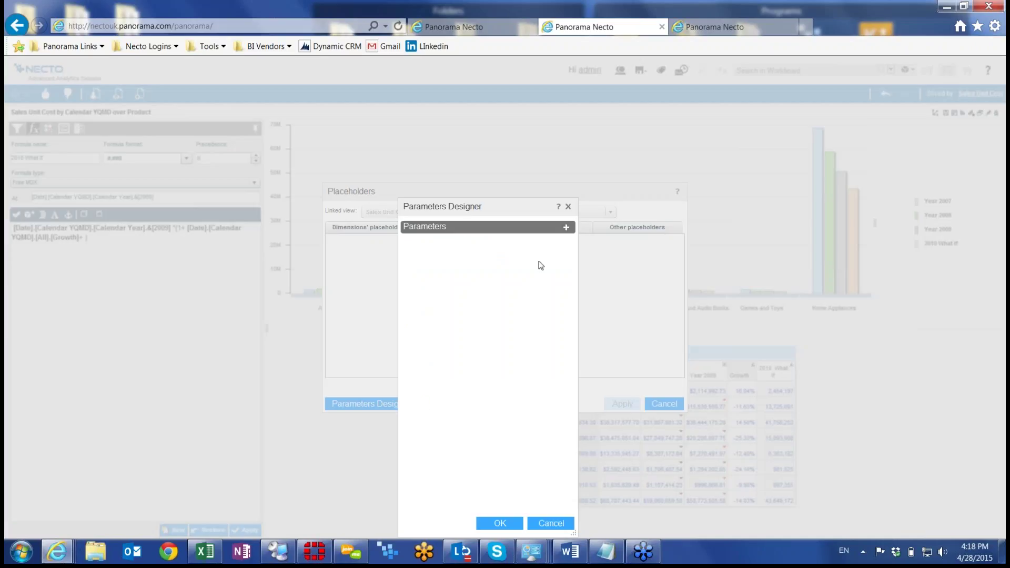
Create a numeric range parameter and name it Campaigns.
{"action": "left_click", "coordinate": [566, 226]}
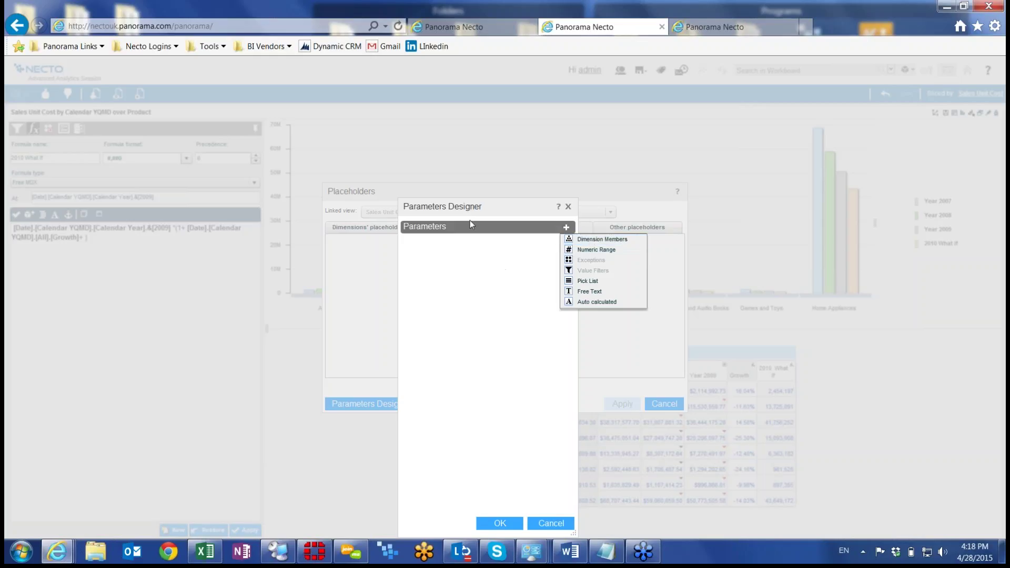
{"action": "left_click", "coordinate": [595, 252]}
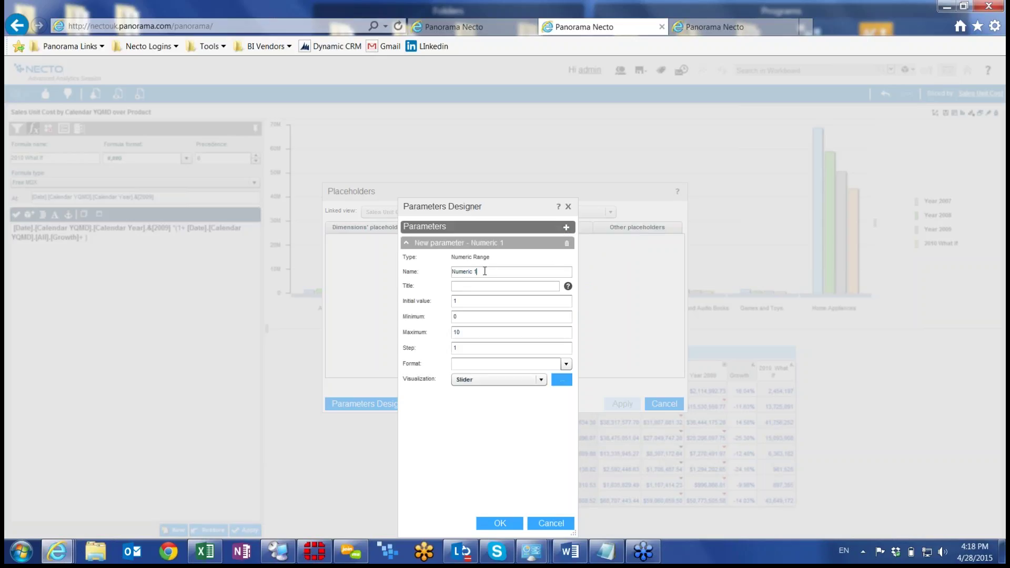
{"action": "left_click_drag", "start_coordinate": [485, 271], "coordinate": [442, 276]}
{"action": "type", "text": "Campaigns"}
Set the Campaigns parameter's initial value to 0, minimum to -0.1, maximum to 0.1, step to 0.01 and format to #,#0%.
{"action": "left_click", "coordinate": [471, 301]}
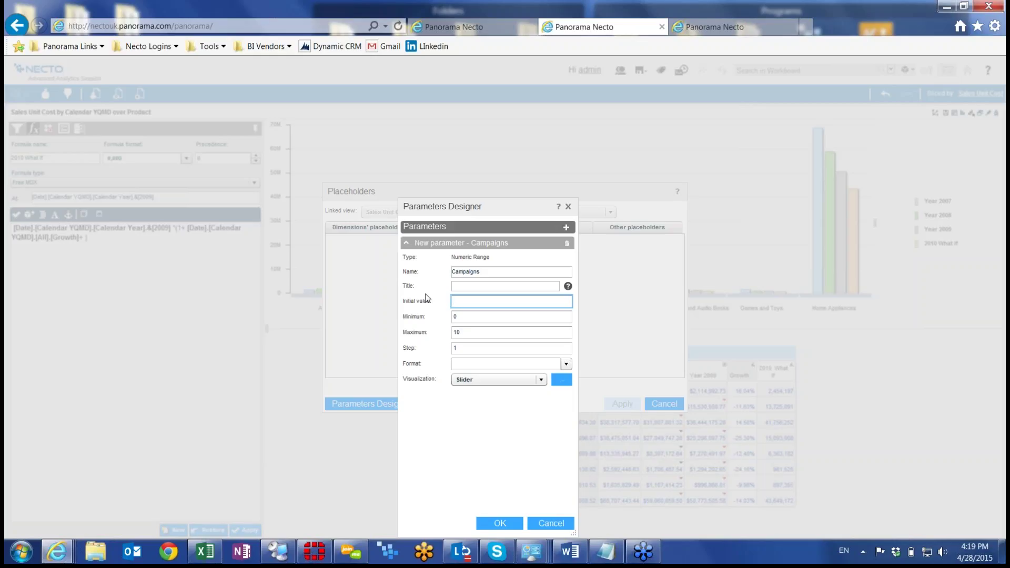
{"action": "double_click", "coordinate": [474, 316]}
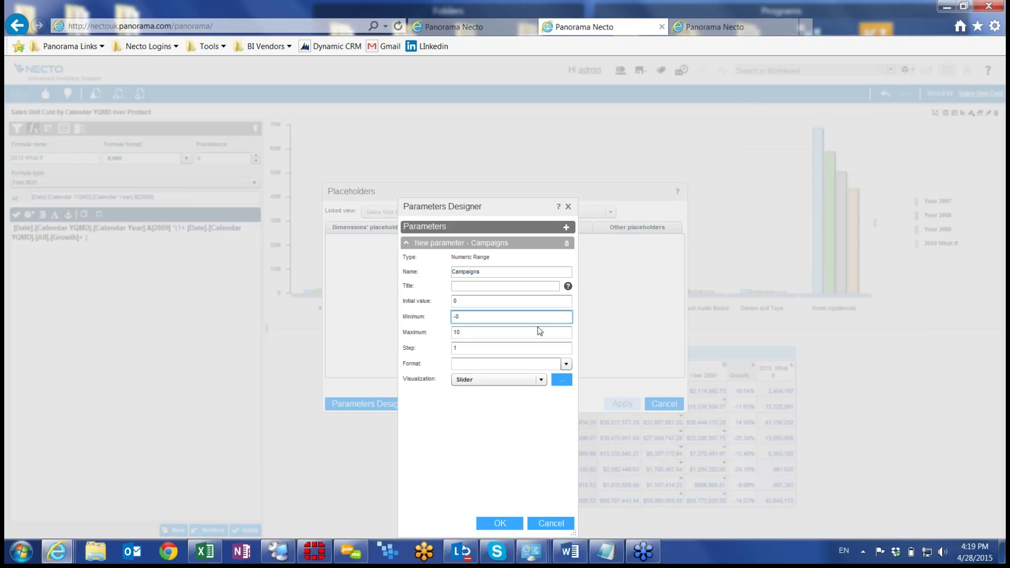
{"action": "key", "text": "Tab"}
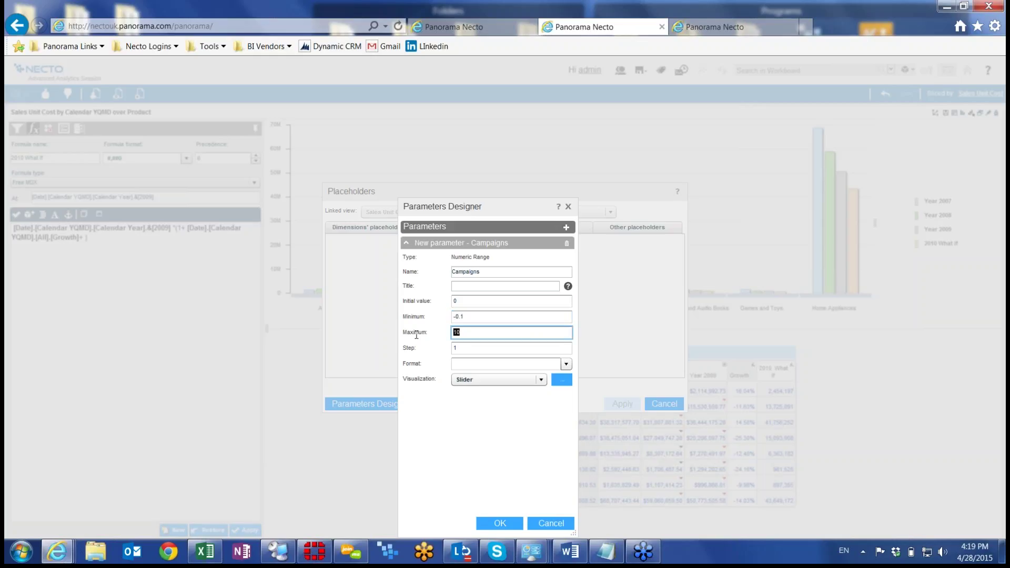
{"action": "type", "text": "0."}
{"action": "left_click", "coordinate": [480, 347]}
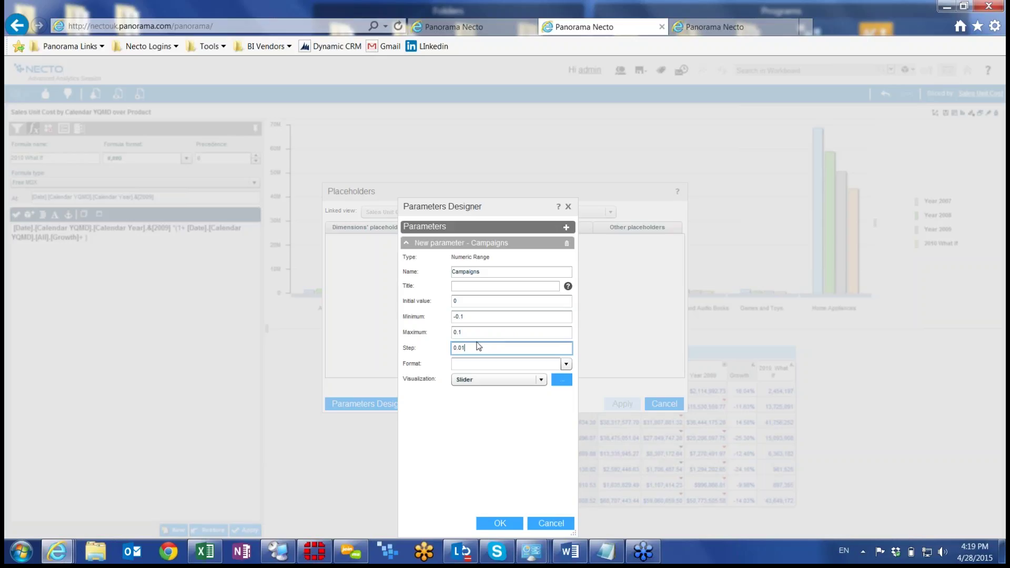
{"action": "left_click", "coordinate": [489, 361]}
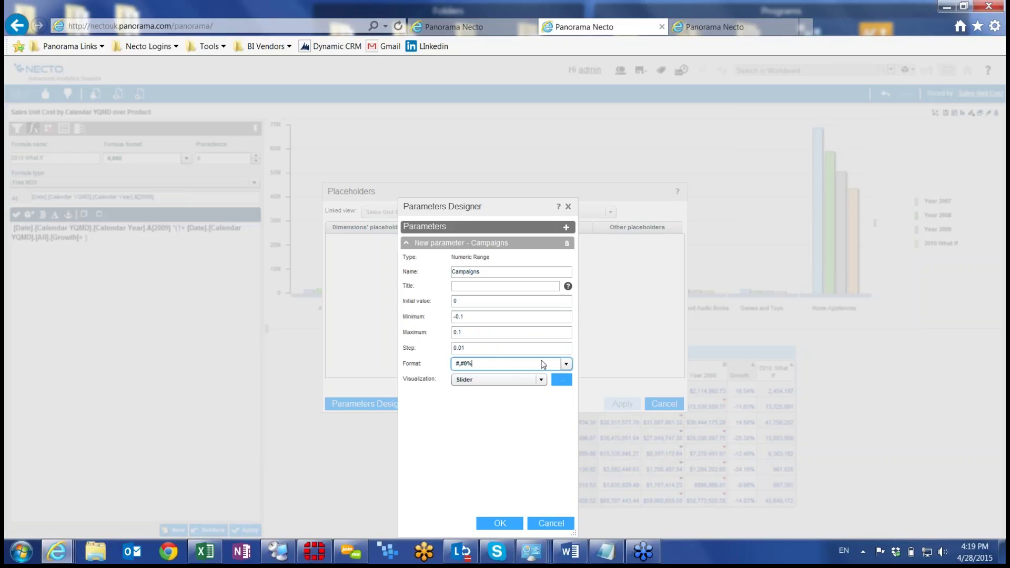
{"action": "left_click", "coordinate": [483, 380]}
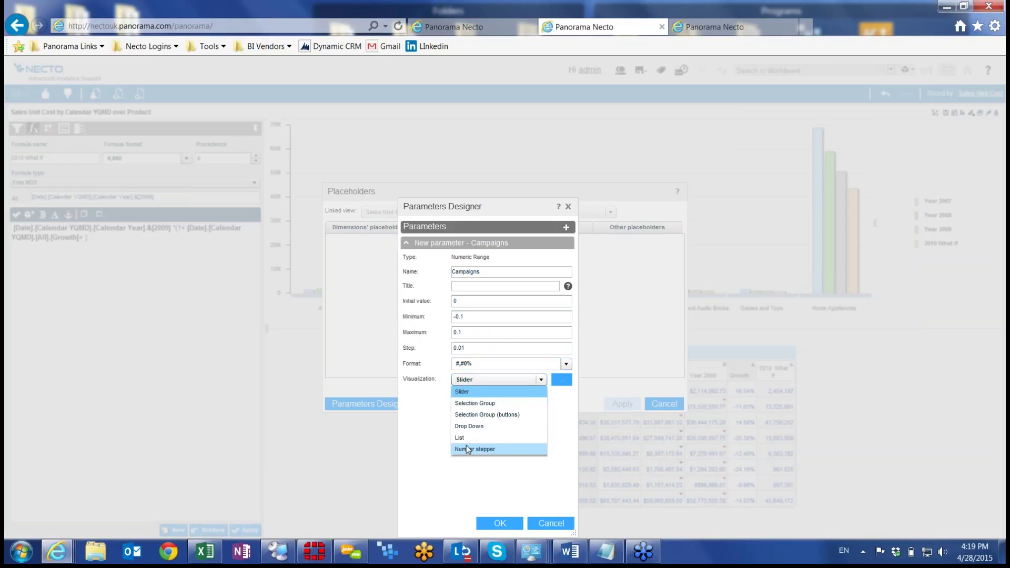
{"action": "left_click", "coordinate": [490, 384]}
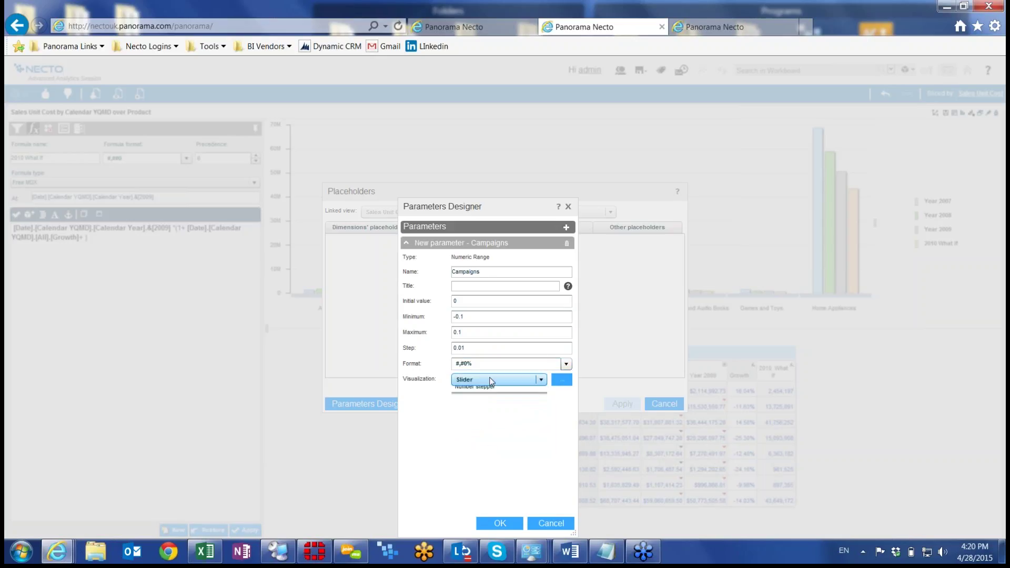
{"action": "left_click", "coordinate": [562, 380]}
{"action": "left_click", "coordinate": [666, 403]}
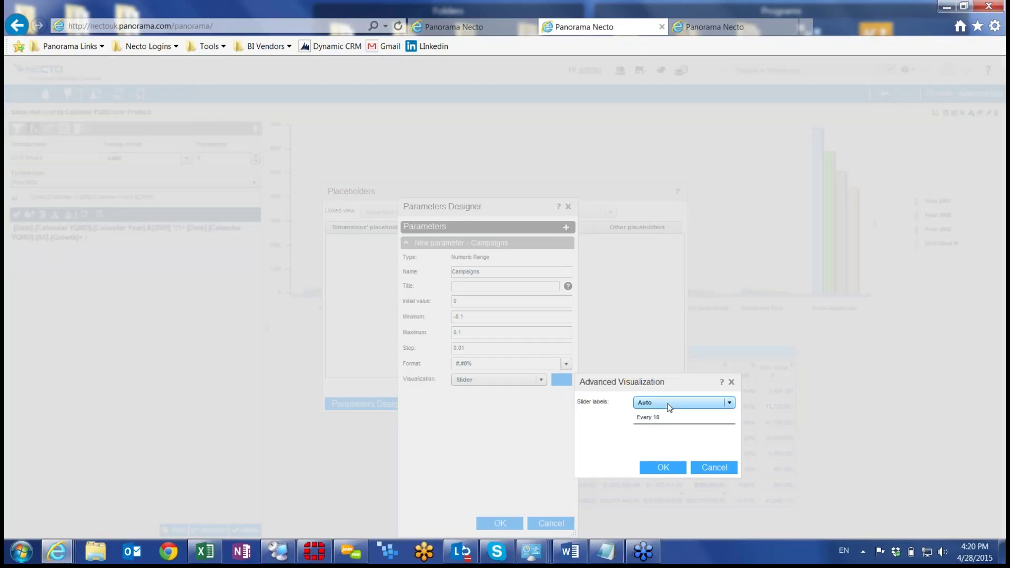
{"action": "left_click", "coordinate": [675, 432]}
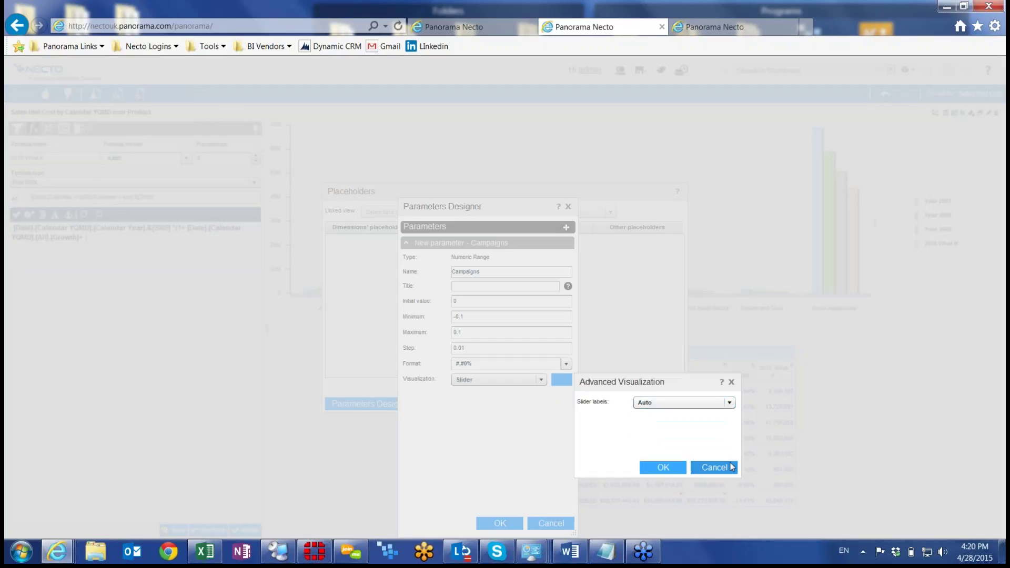
{"action": "left_click", "coordinate": [700, 464]}
Set the Campaigns slider's labels to All and save the parameter.
{"action": "left_click", "coordinate": [562, 379]}
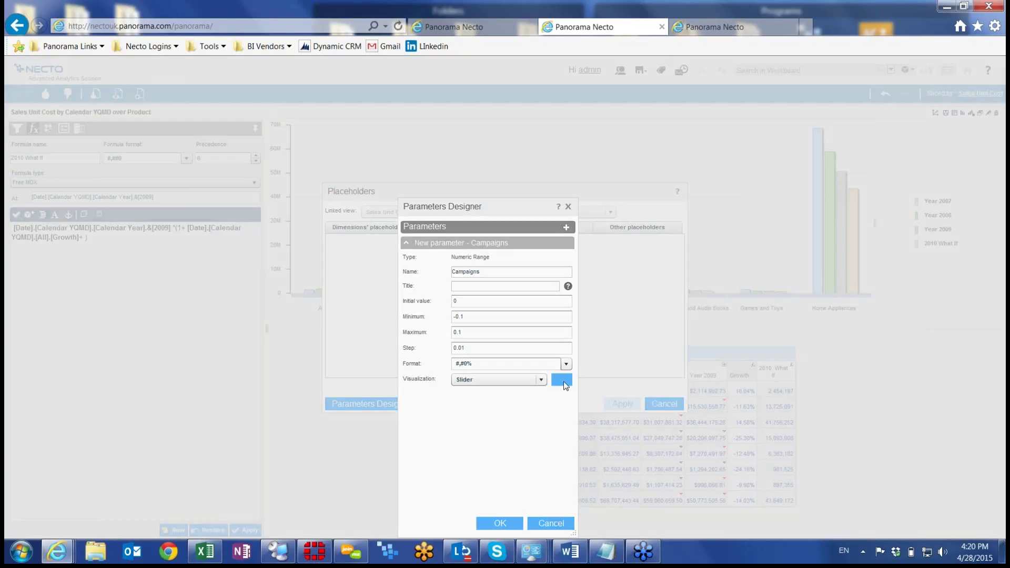
{"action": "left_click", "coordinate": [676, 405]}
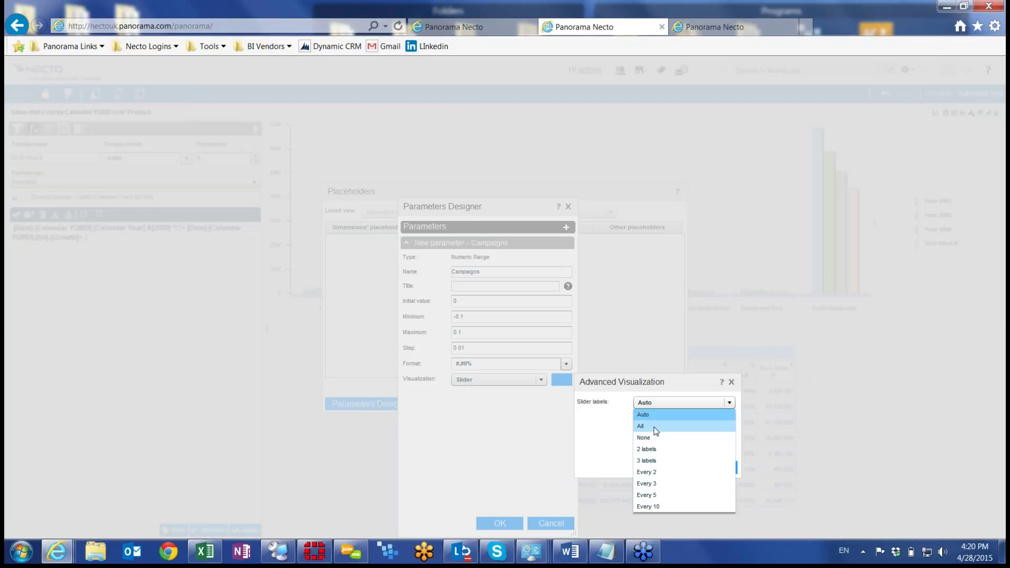
{"action": "left_click", "coordinate": [656, 431]}
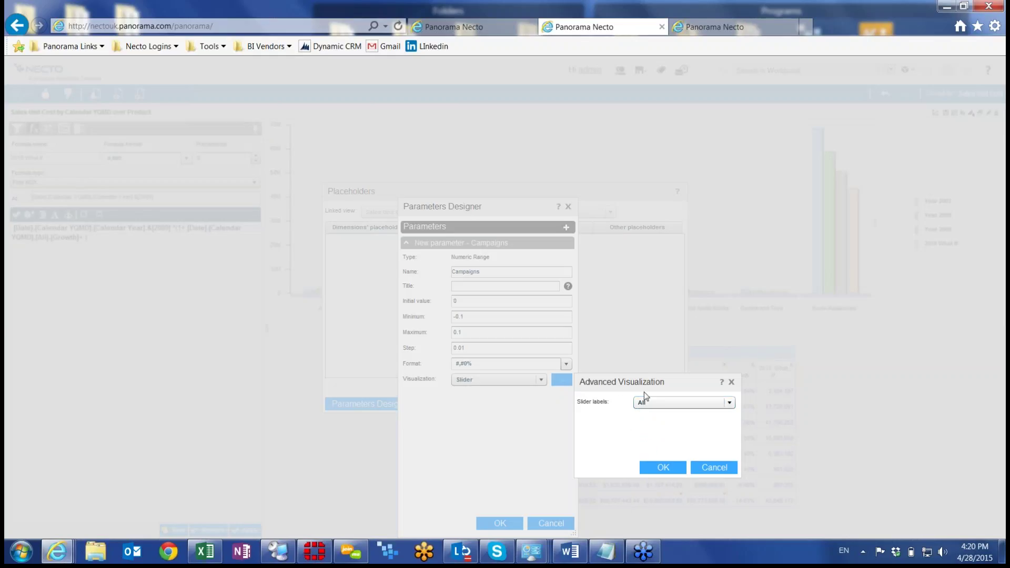
{"action": "left_click", "coordinate": [661, 468]}
{"action": "left_click", "coordinate": [502, 524]}
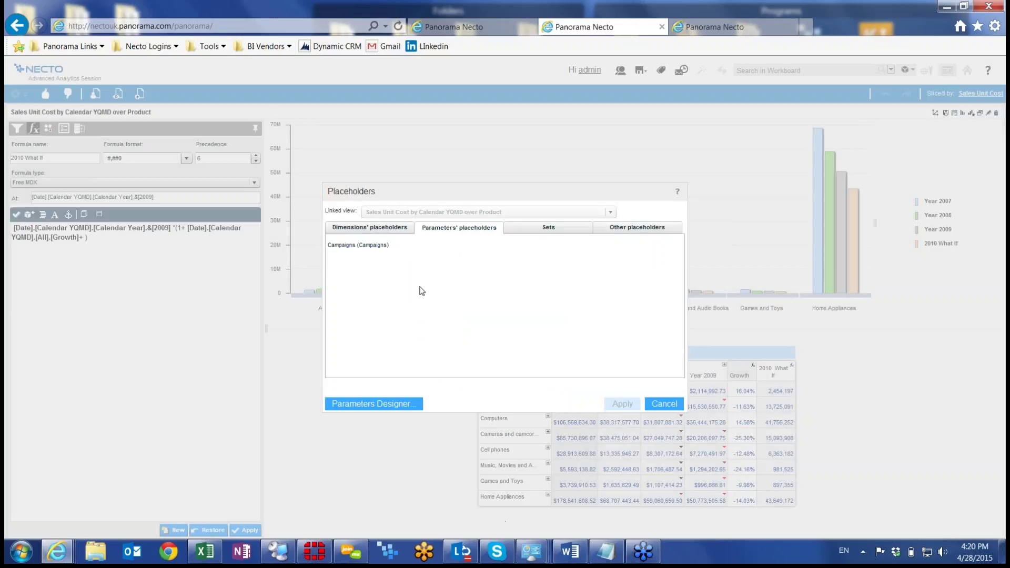
Insert the Campaigns parameter into the 2010 What If formula before the closing parenthesis and return to the workboard.
{"action": "left_click", "coordinate": [360, 246]}
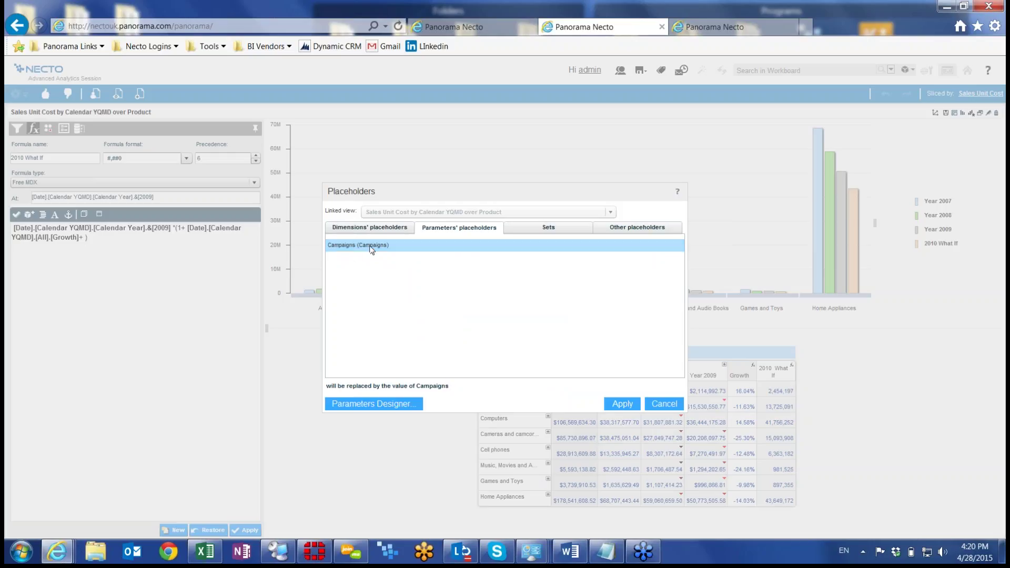
{"action": "left_click", "coordinate": [621, 404]}
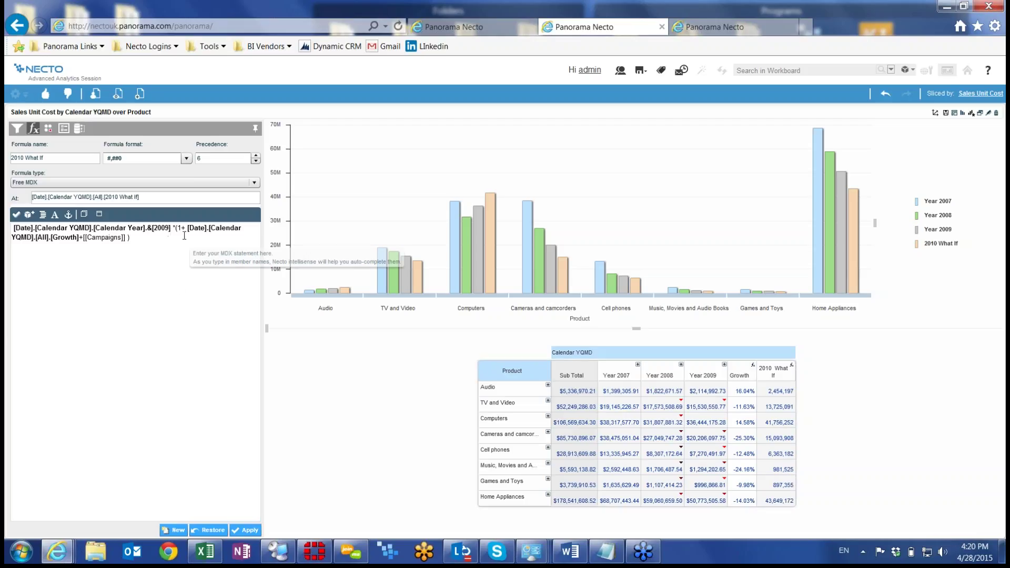
{"action": "left_click", "coordinate": [981, 113]}
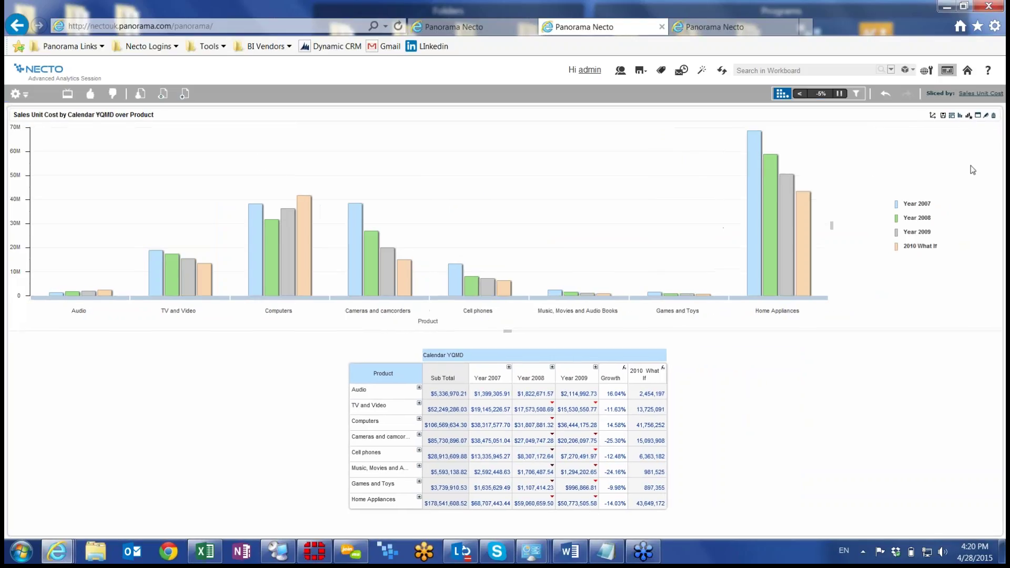
Add a navigation component on the right side of the workboard in design mode and include the Campaigns slider in it.
{"action": "left_click", "coordinate": [988, 113]}
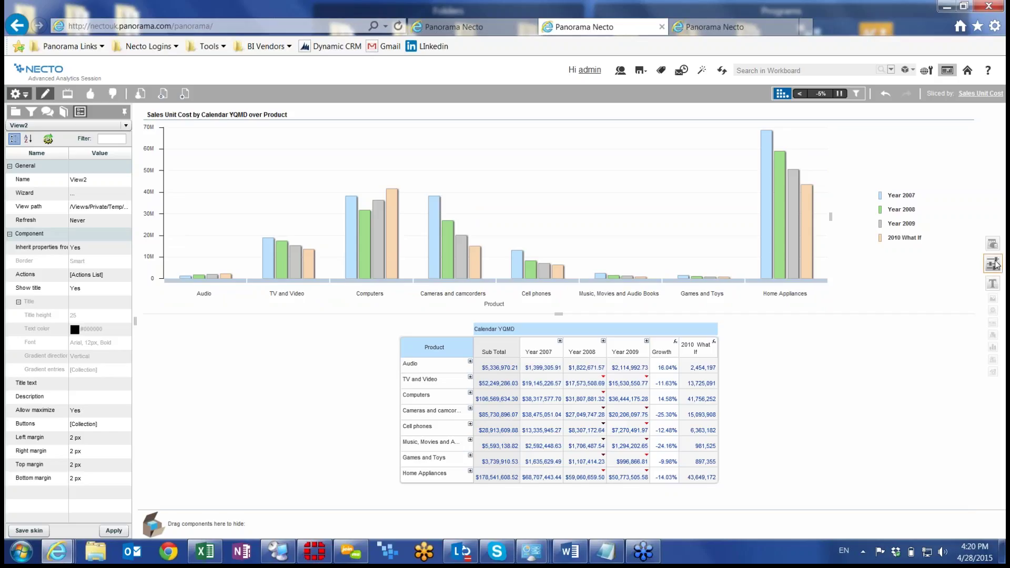
{"action": "left_click", "coordinate": [993, 264]}
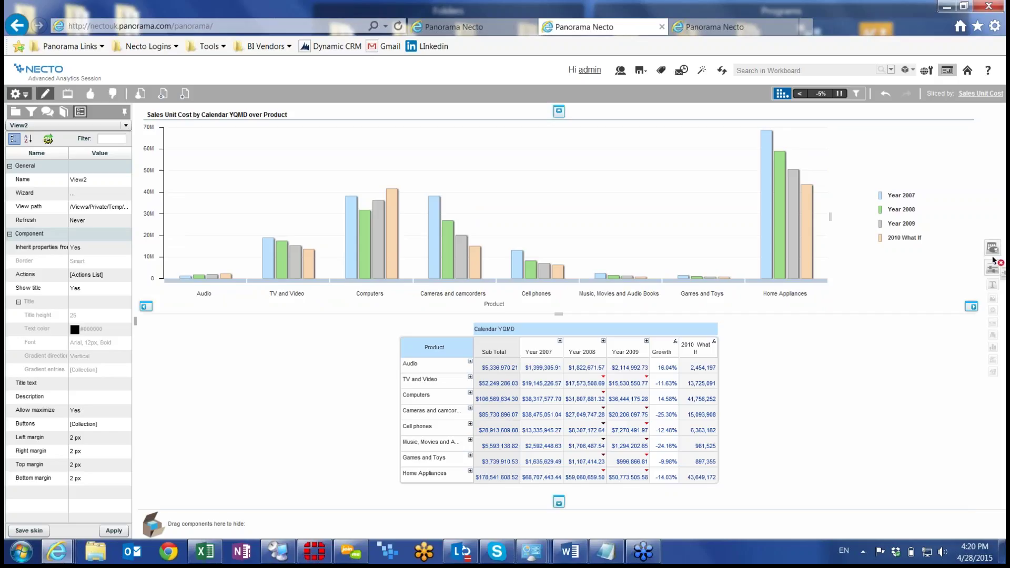
{"action": "left_click", "coordinate": [971, 306]}
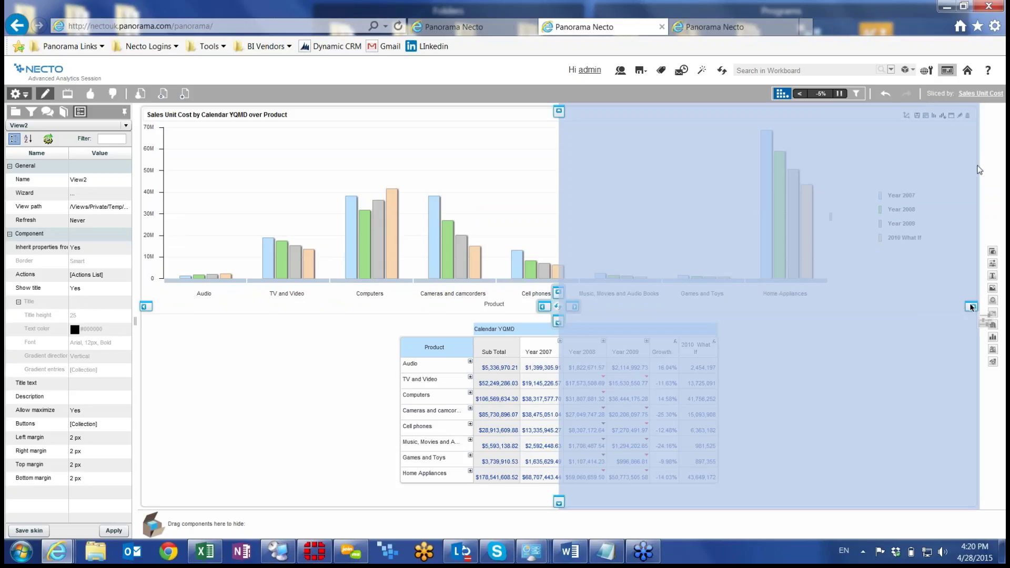
{"action": "left_click", "coordinate": [975, 105]}
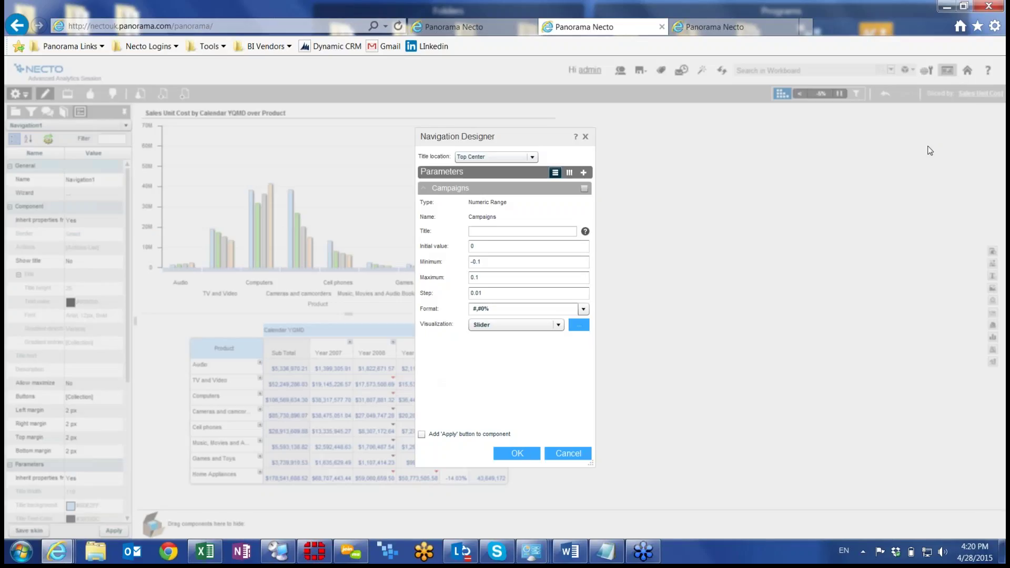
{"action": "left_click", "coordinate": [585, 189]}
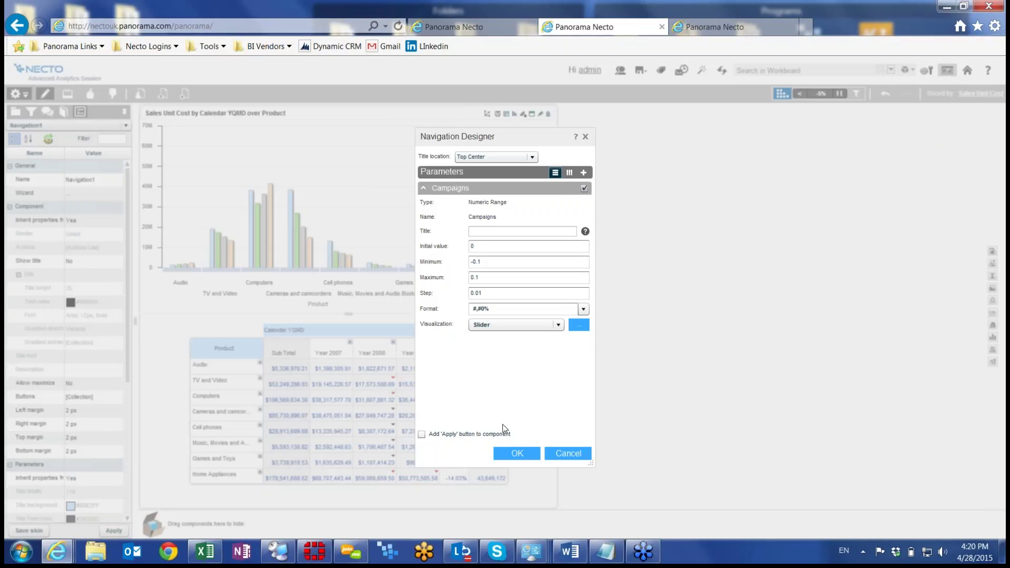
{"action": "left_click", "coordinate": [515, 454]}
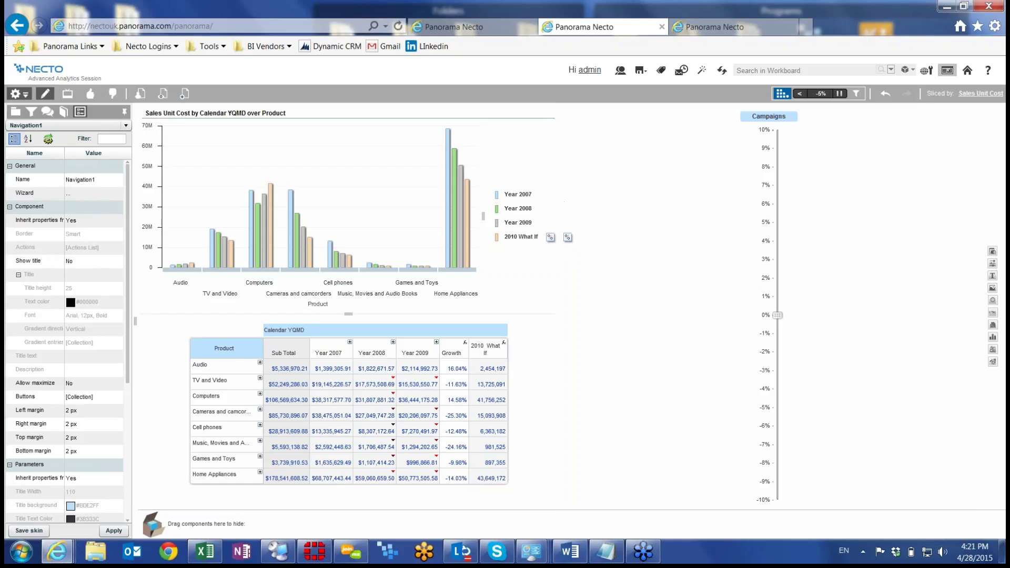
Widen the sales view against the Campaigns pane, and test the forecast with the slider at 7% and at -4%.
{"action": "left_click_drag", "start_coordinate": [559, 198], "coordinate": [898, 208]}
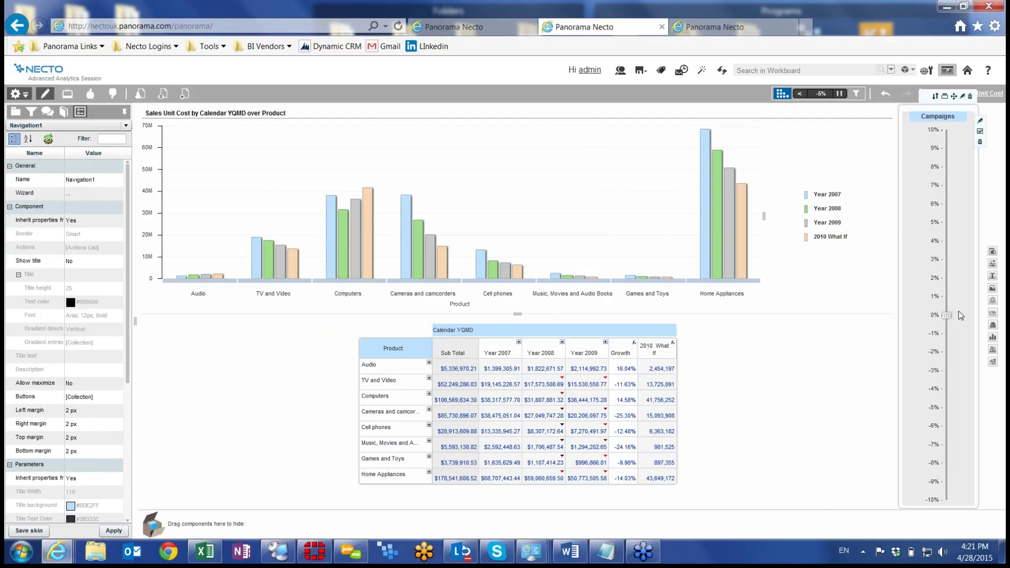
{"action": "left_click_drag", "start_coordinate": [947, 317], "coordinate": [948, 188]}
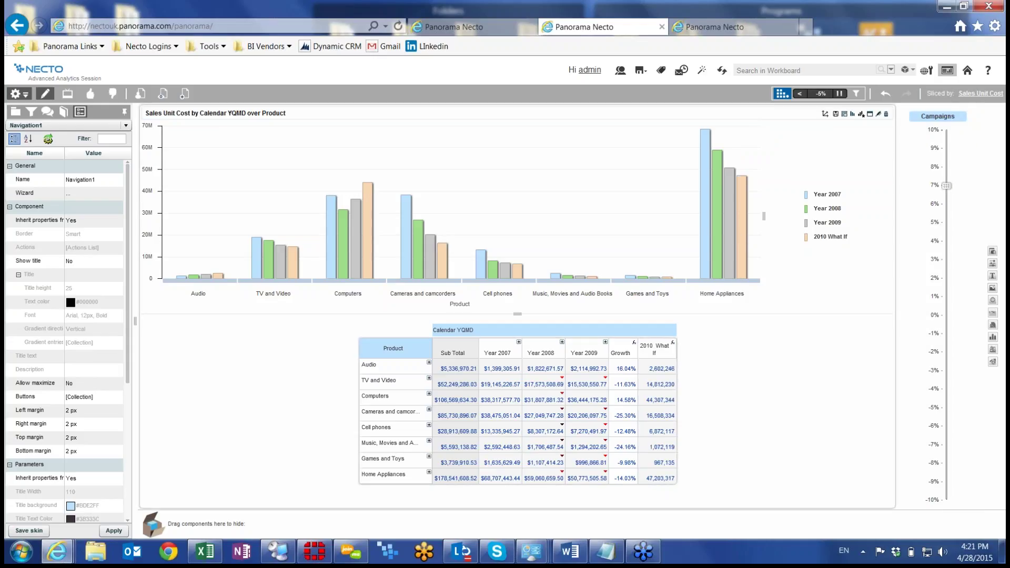
{"action": "left_click_drag", "start_coordinate": [947, 186], "coordinate": [947, 389]}
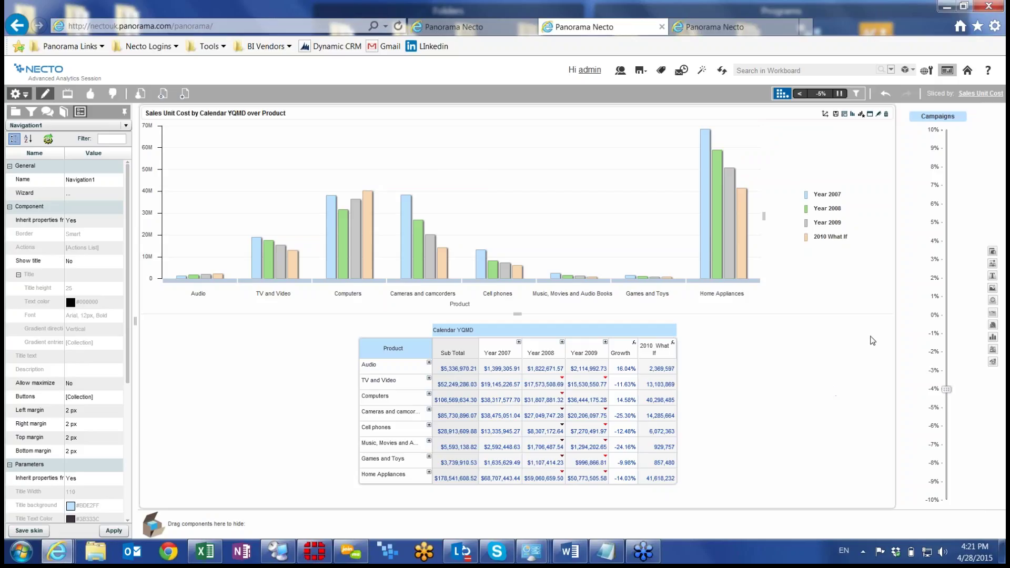
Open the sales view for editing and add a new exception for the Sales Unit Cost measure.
{"action": "mouse_move", "coordinate": [916, 154]}
{"action": "left_click", "coordinate": [871, 115]}
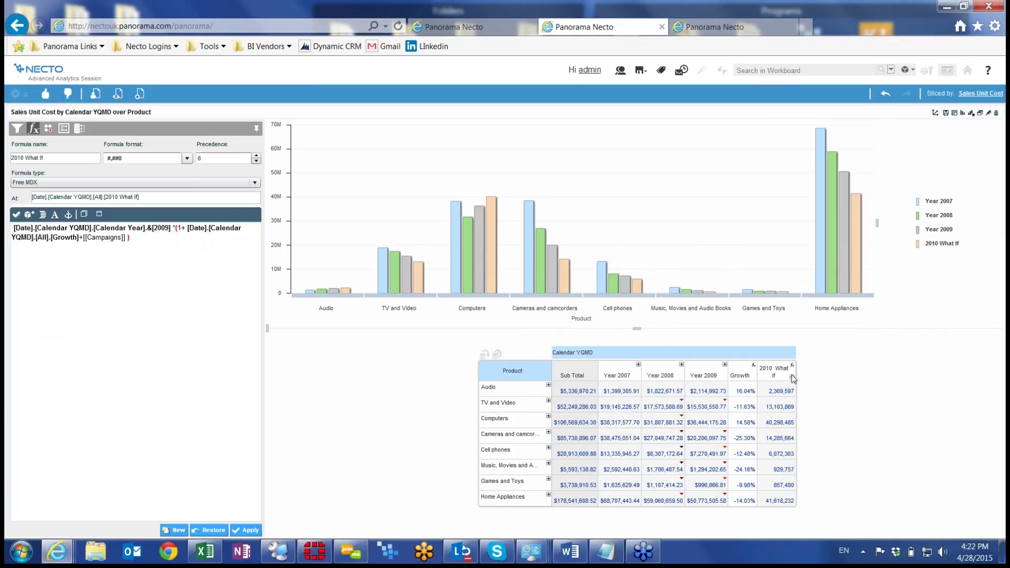
{"action": "left_click", "coordinate": [49, 129]}
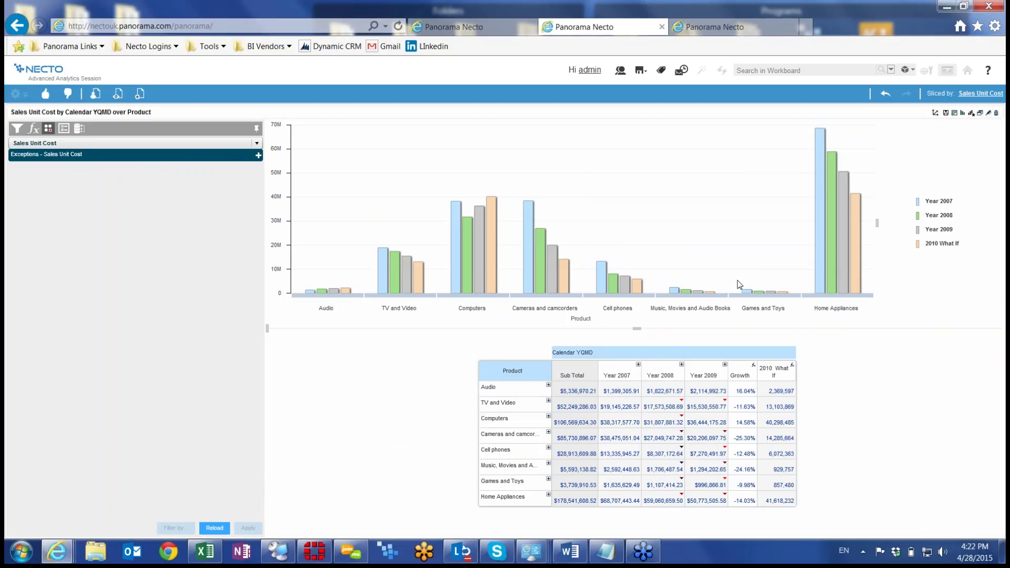
{"action": "left_click", "coordinate": [257, 156]}
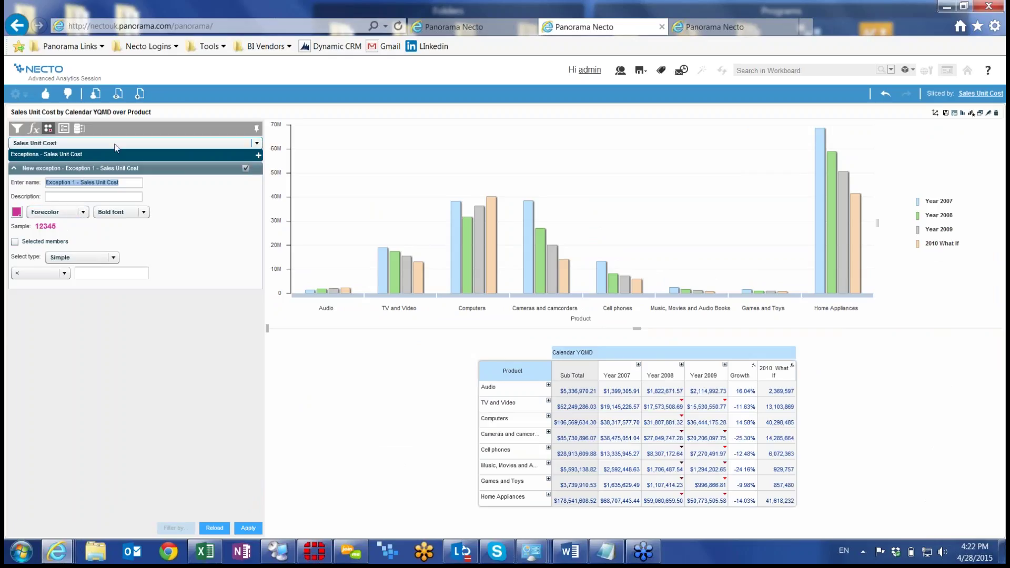
{"action": "left_click", "coordinate": [36, 143]}
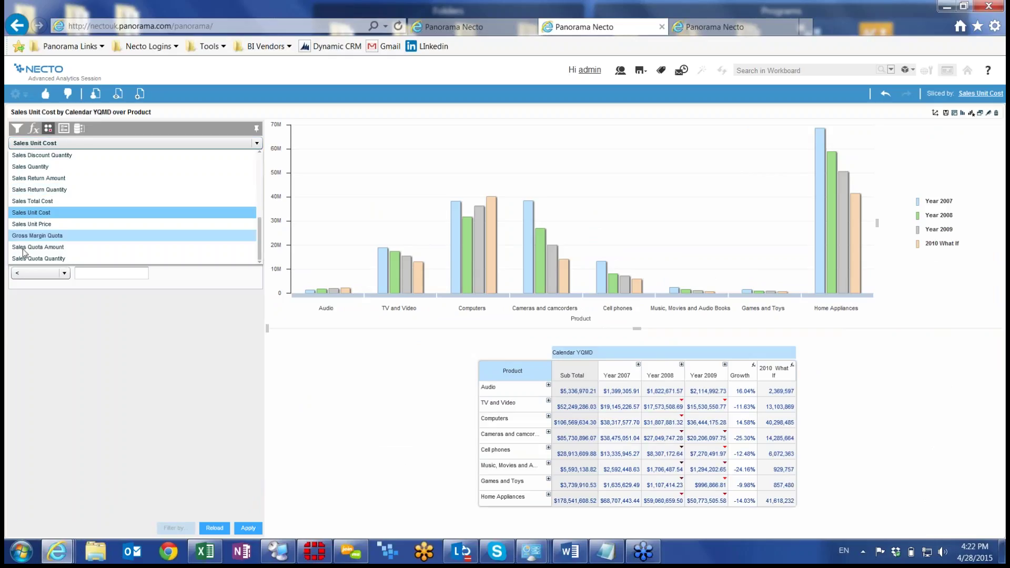
{"action": "left_click", "coordinate": [29, 213]}
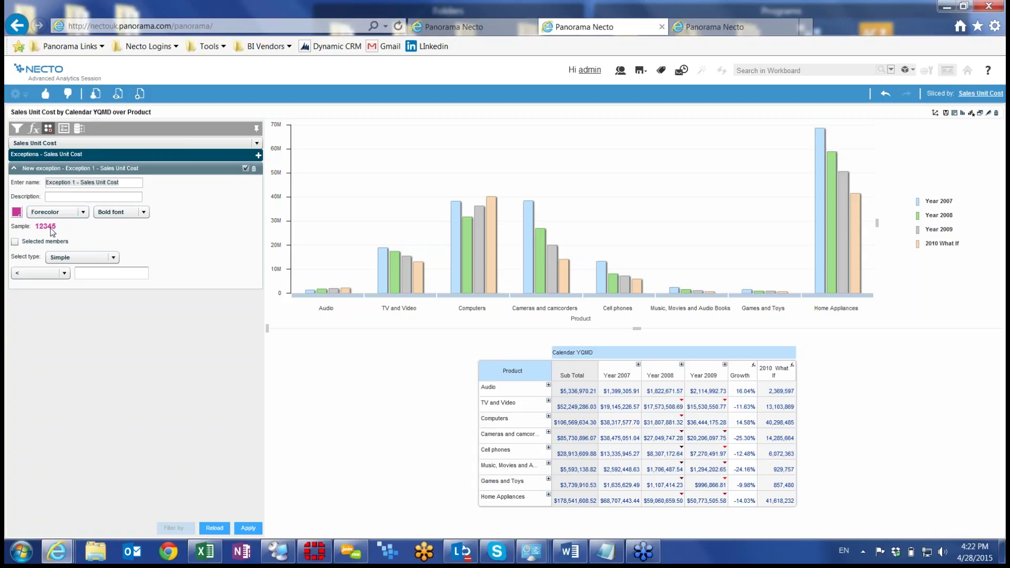
Define the exception as Simple type with values < 2000000 and apply it to the table.
{"action": "left_click", "coordinate": [15, 242]}
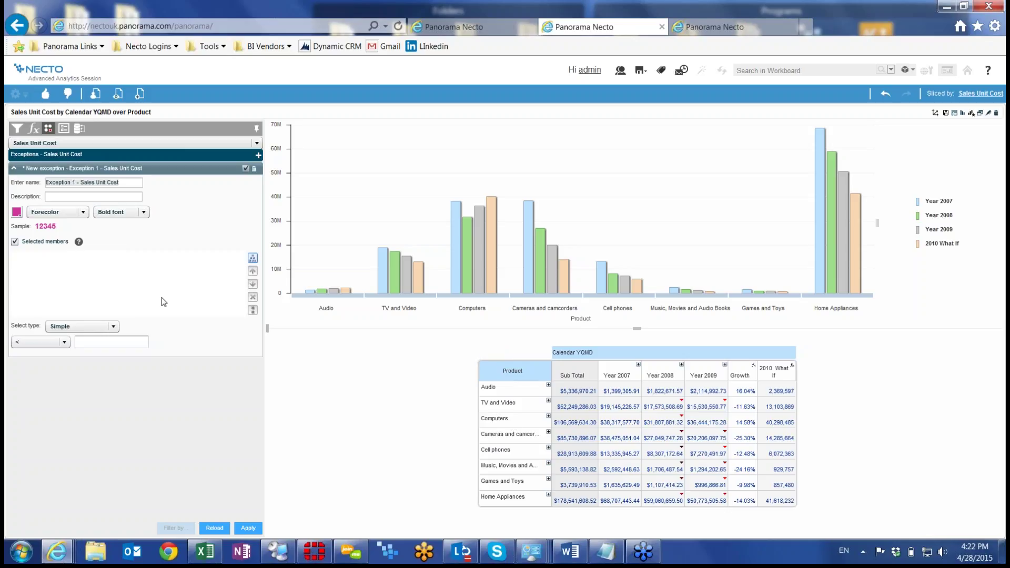
{"action": "left_click", "coordinate": [14, 243]}
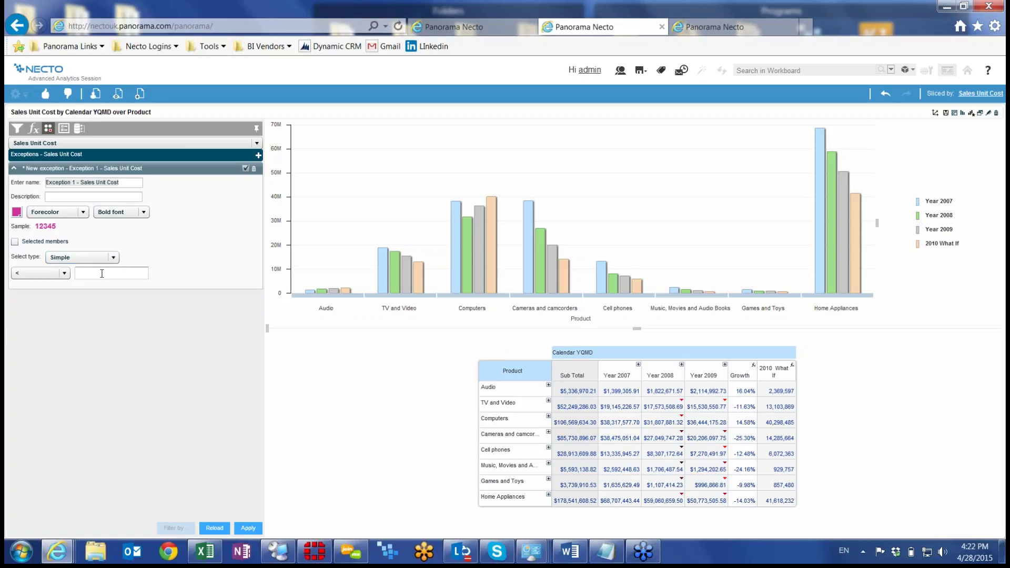
{"action": "left_click", "coordinate": [59, 259]}
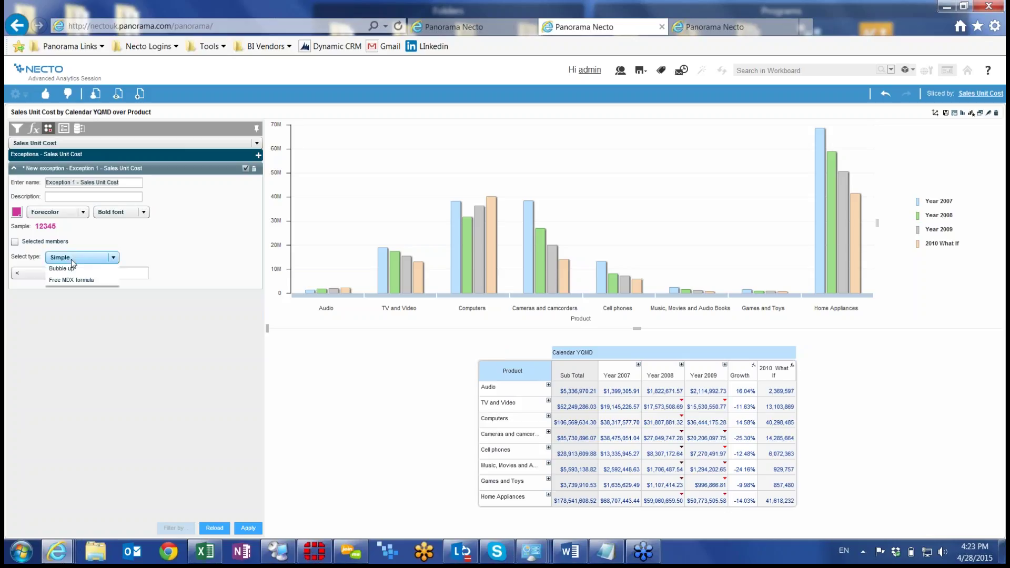
{"action": "left_click", "coordinate": [58, 269]}
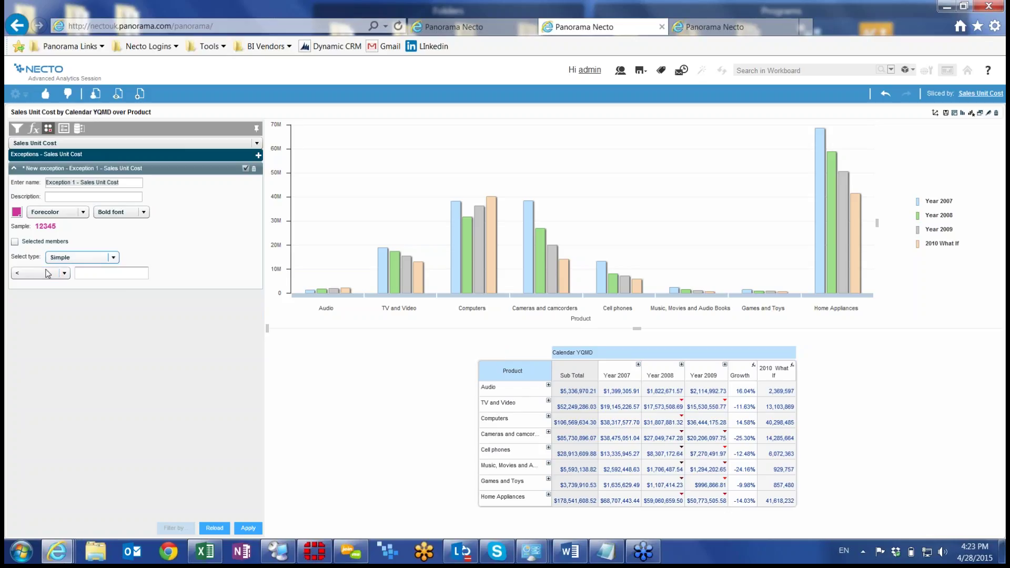
{"action": "left_click", "coordinate": [42, 274]}
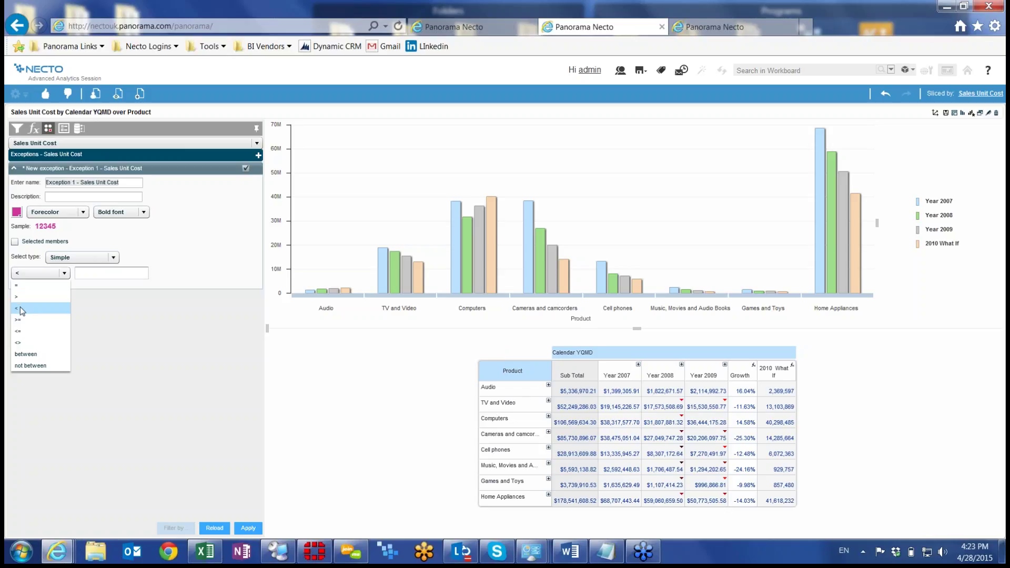
{"action": "left_click", "coordinate": [21, 310]}
{"action": "left_click", "coordinate": [94, 273]}
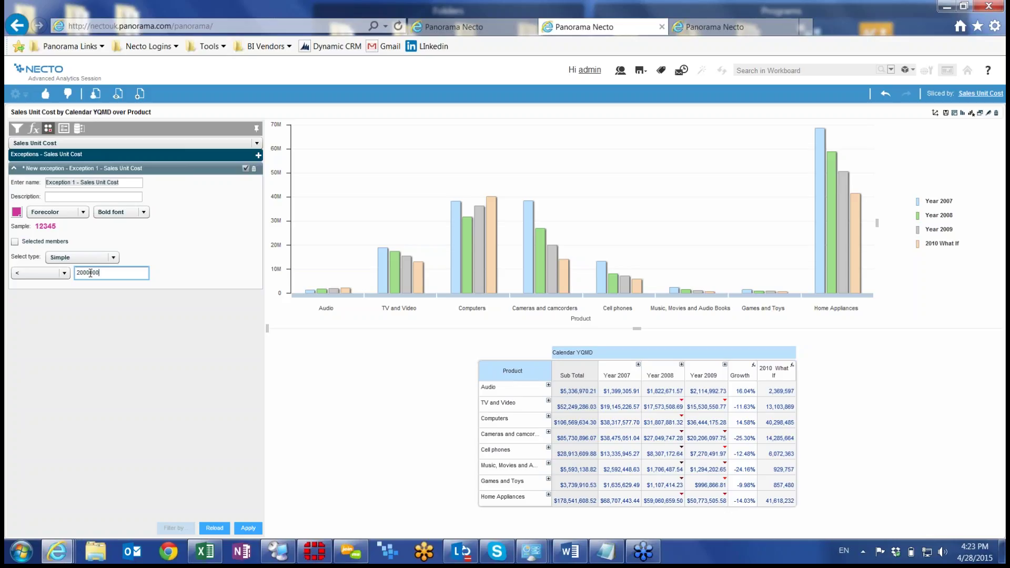
{"action": "left_click", "coordinate": [248, 528]}
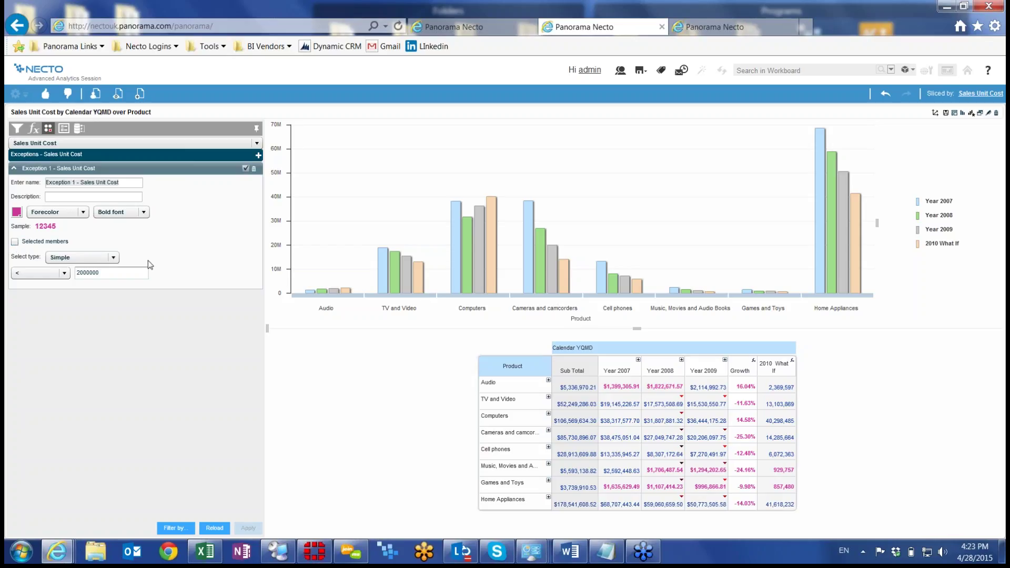
Restrict the exception to the selected Calendar YQMD members Year 2005 through Year 2011 and apply it.
{"action": "left_click", "coordinate": [14, 243]}
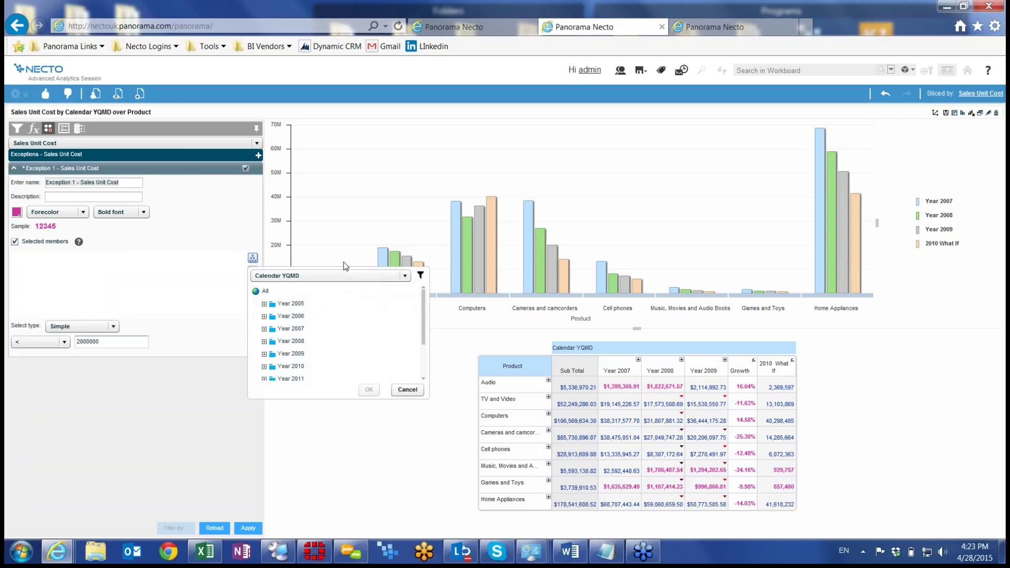
{"action": "left_click", "coordinate": [298, 277]}
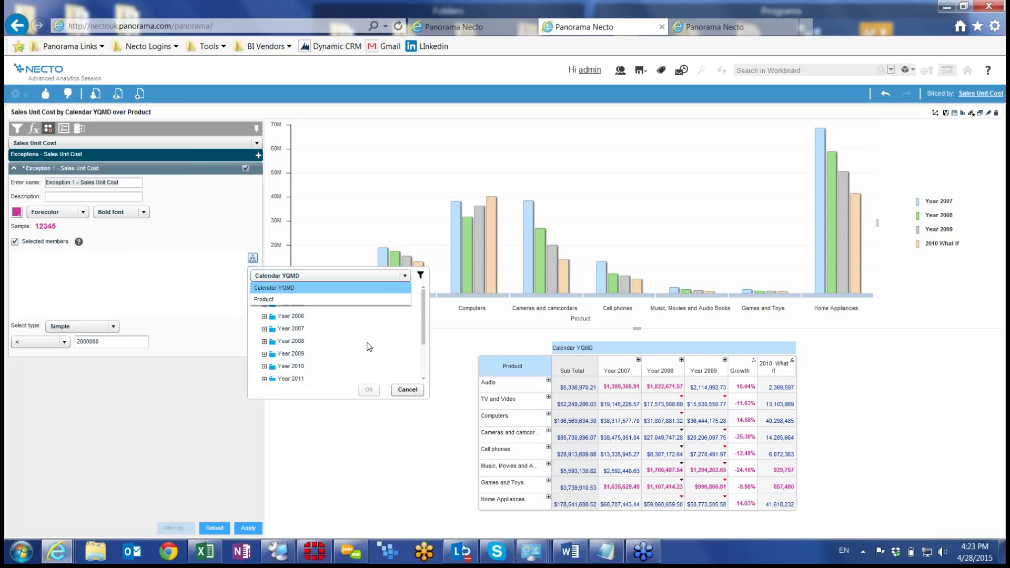
{"action": "scroll", "coordinate": [423, 324], "scroll_direction": "down", "scroll_amount": 3}
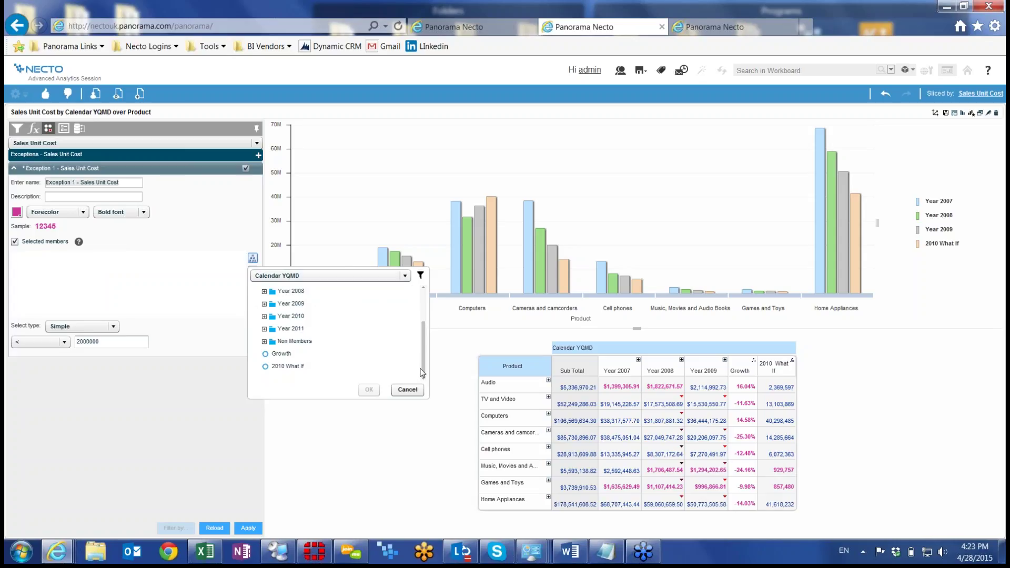
{"action": "left_click", "coordinate": [339, 365]}
{"action": "scroll", "coordinate": [303, 343], "scroll_direction": "up", "scroll_amount": 2}
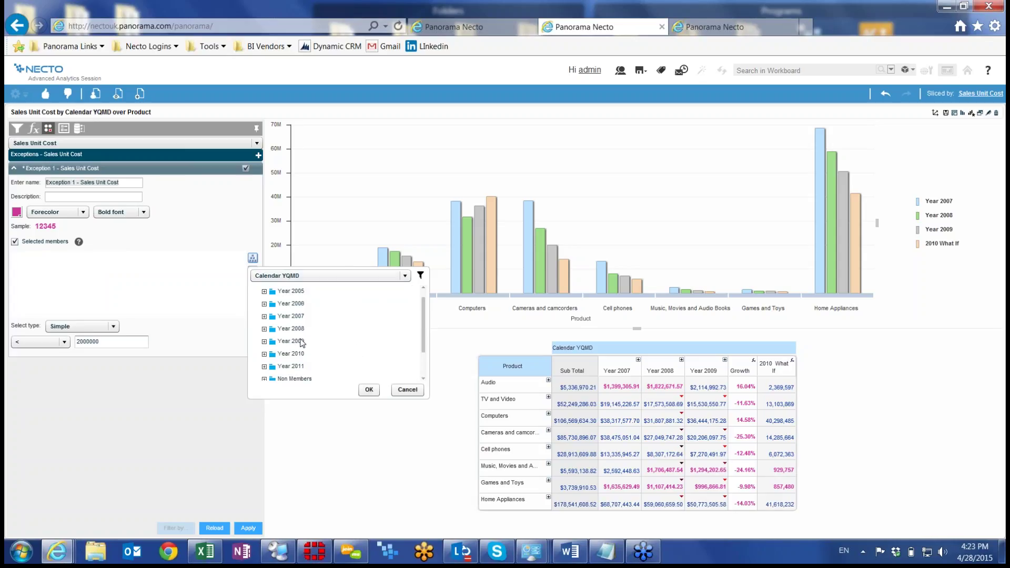
{"action": "left_click", "coordinate": [291, 368]}
{"action": "scroll", "coordinate": [298, 326], "scroll_direction": "up", "scroll_amount": 1}
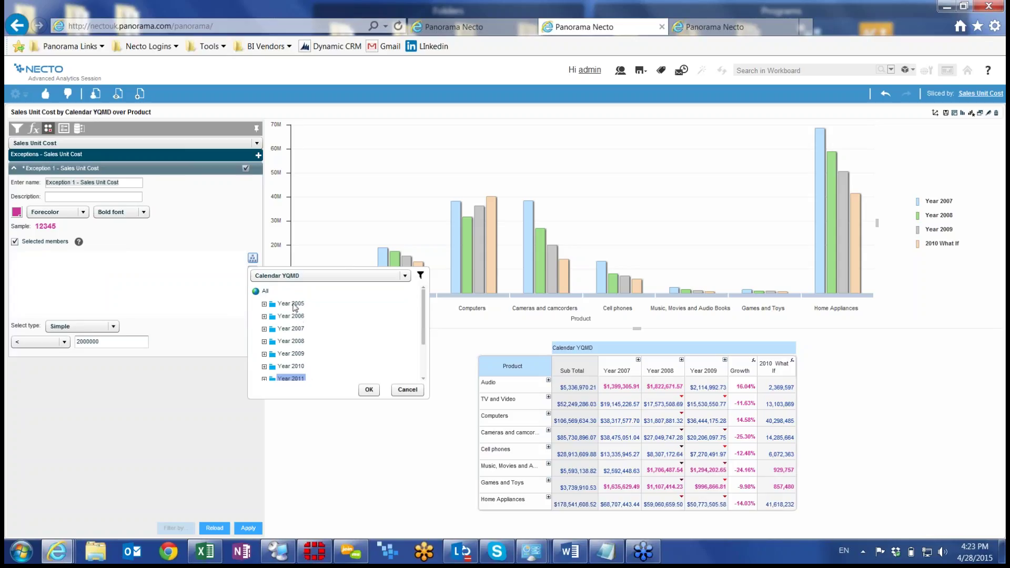
{"action": "left_click", "coordinate": [291, 303], "text": "shift"}
{"action": "left_click", "coordinate": [369, 389]}
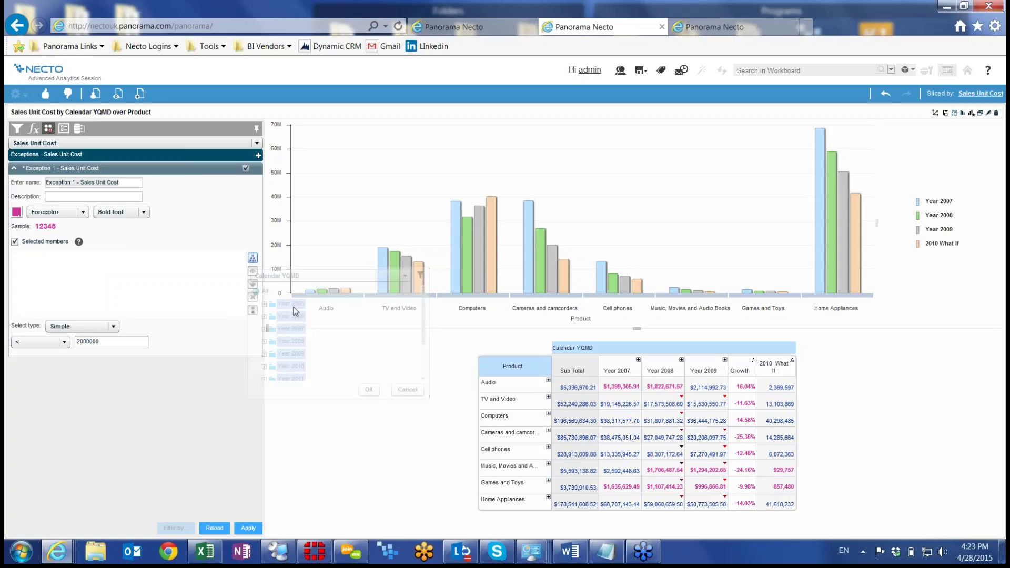
{"action": "scroll", "coordinate": [174, 290], "scroll_direction": "down", "scroll_amount": 2}
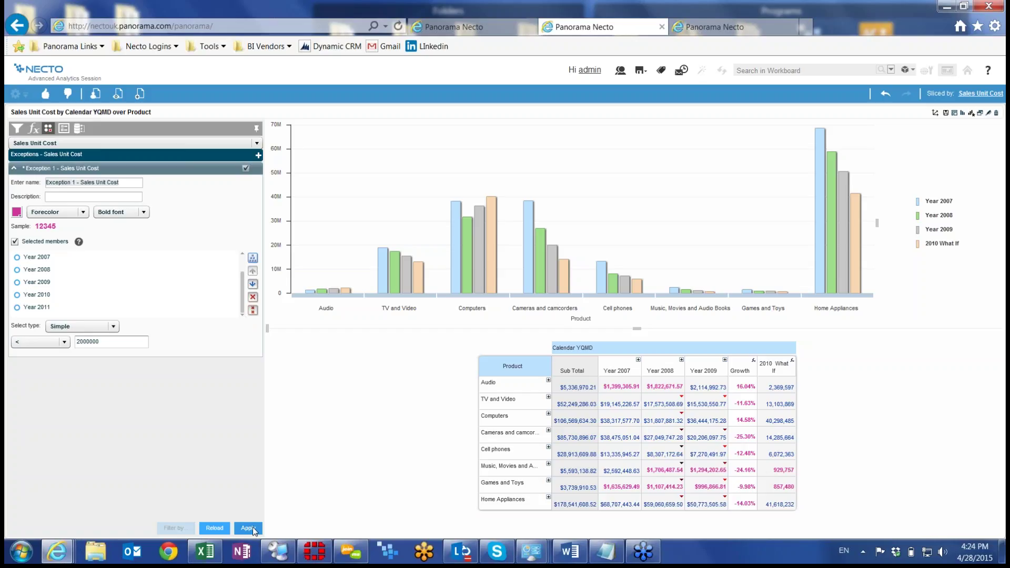
{"action": "scroll", "coordinate": [185, 275], "scroll_direction": "up", "scroll_amount": 2}
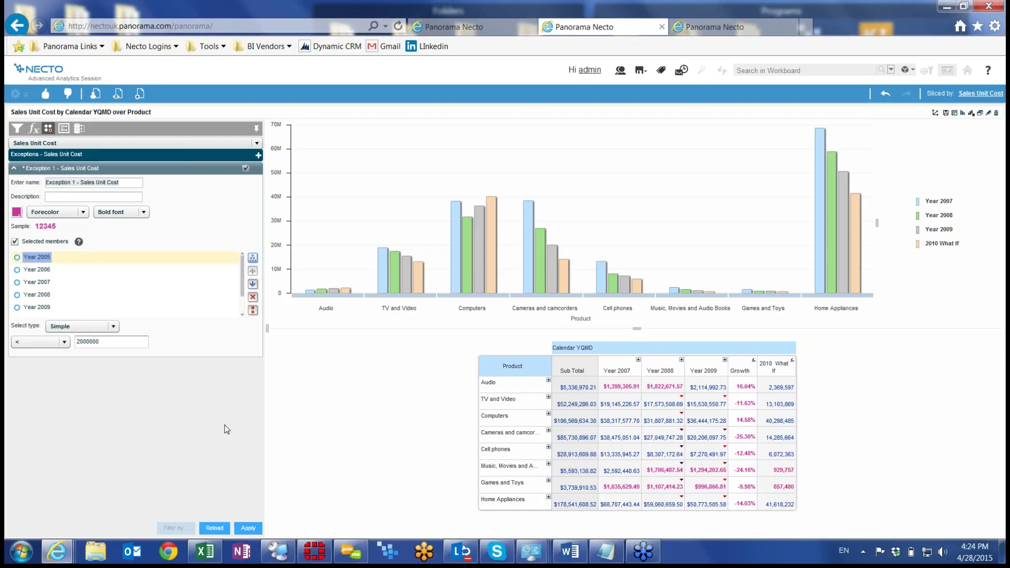
{"action": "left_click", "coordinate": [249, 528]}
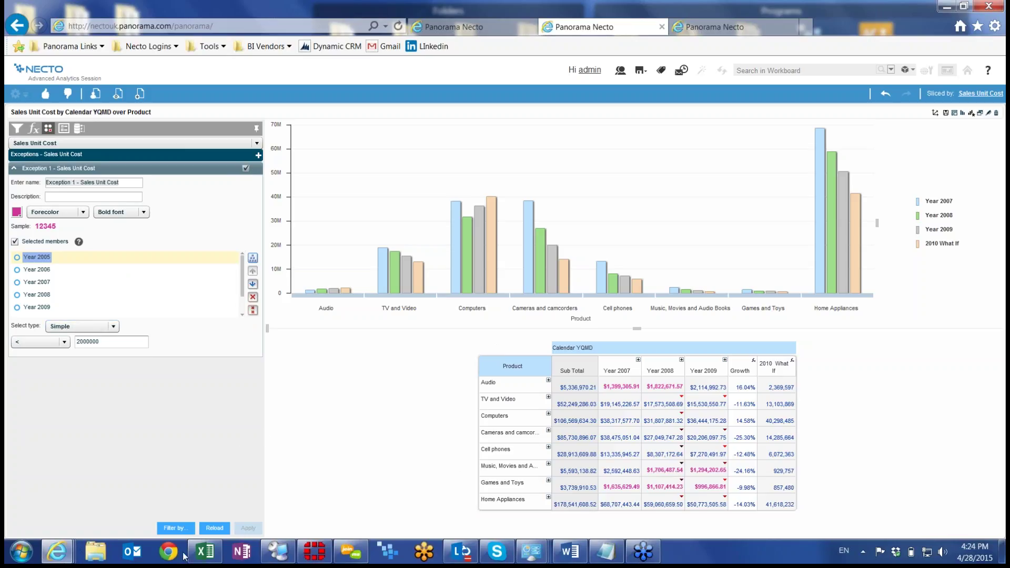
Filter the view by Exception 1 - Sales Unit Cost, clearing non-exceptional data, and return to the workboard.
{"action": "left_click", "coordinate": [176, 528]}
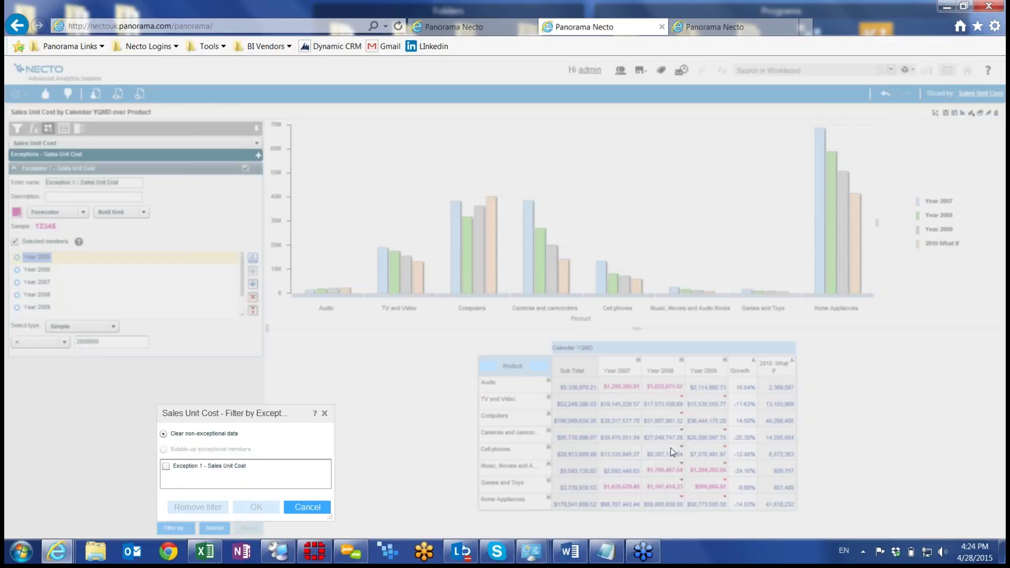
{"action": "left_click", "coordinate": [166, 466]}
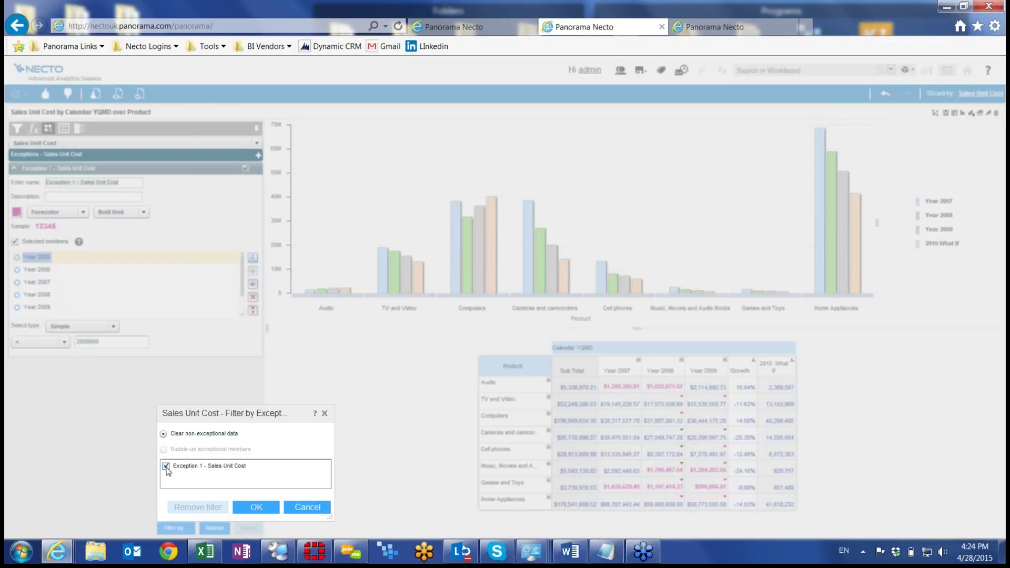
{"action": "left_click", "coordinate": [255, 506]}
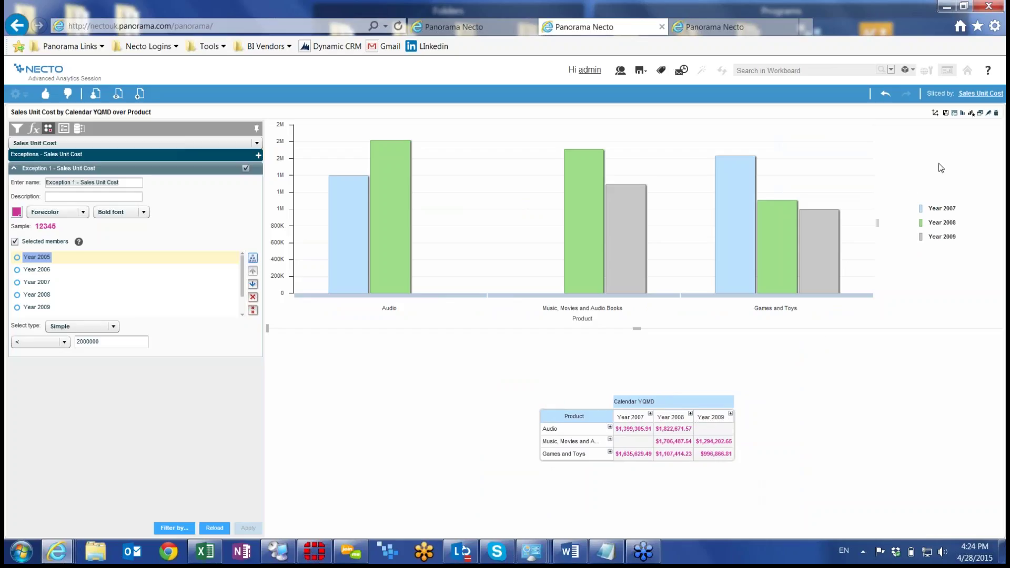
{"action": "left_click", "coordinate": [980, 113]}
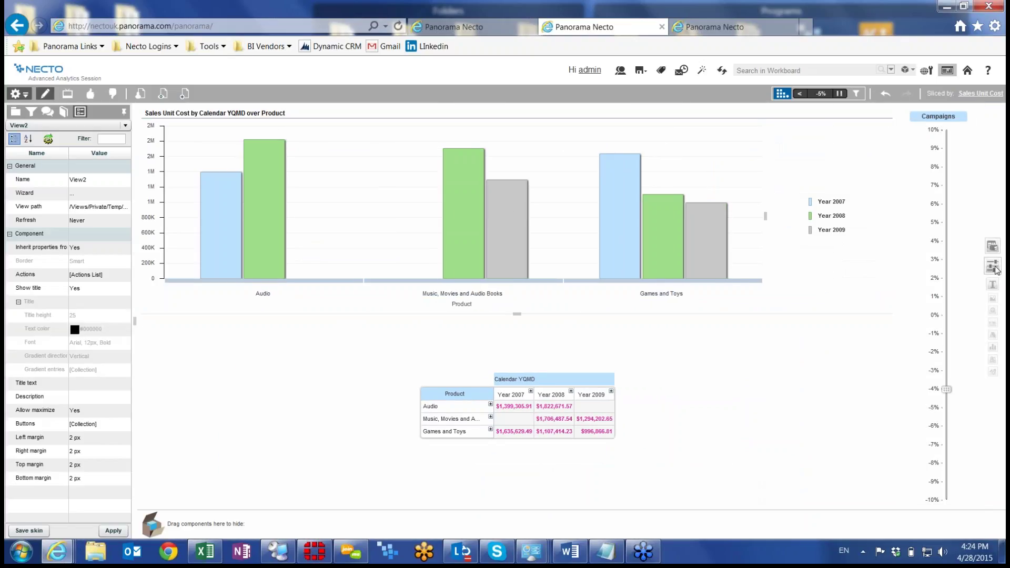
Add a navigation component beneath the sales view and create an Exceptions parameter in it.
{"action": "left_click_drag", "start_coordinate": [993, 267], "coordinate": [516, 322]}
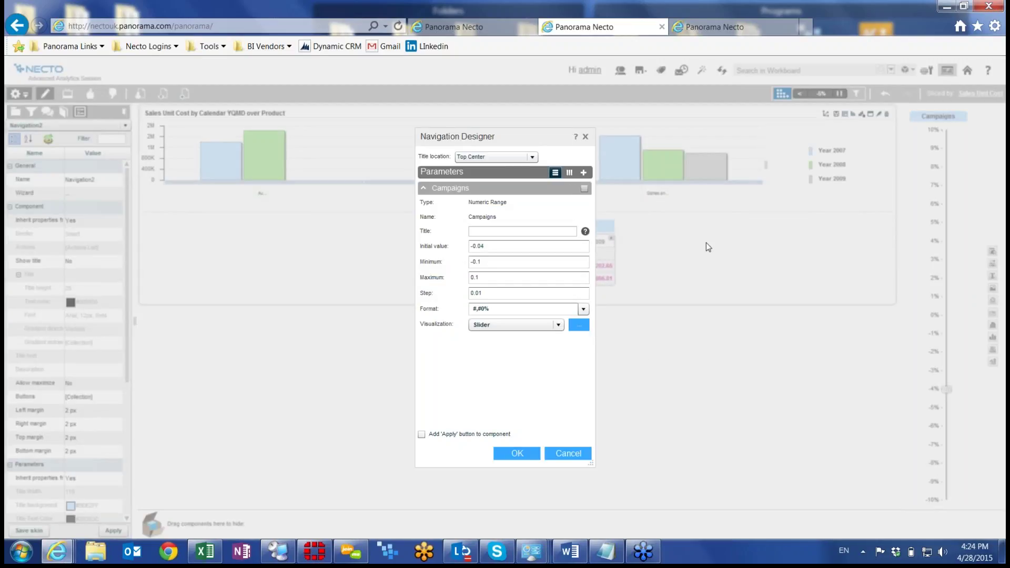
{"action": "left_click", "coordinate": [585, 174]}
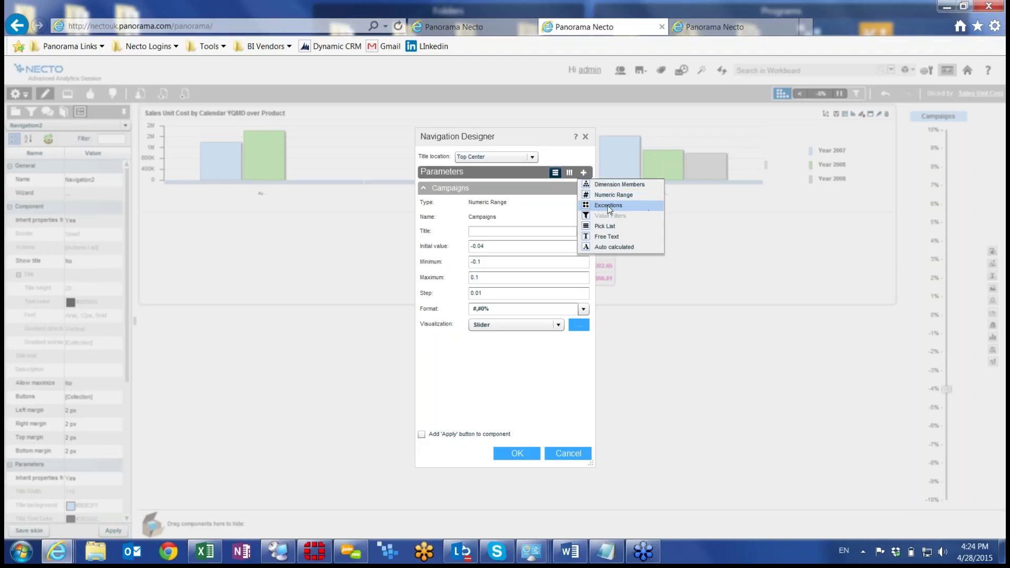
{"action": "left_click", "coordinate": [596, 205]}
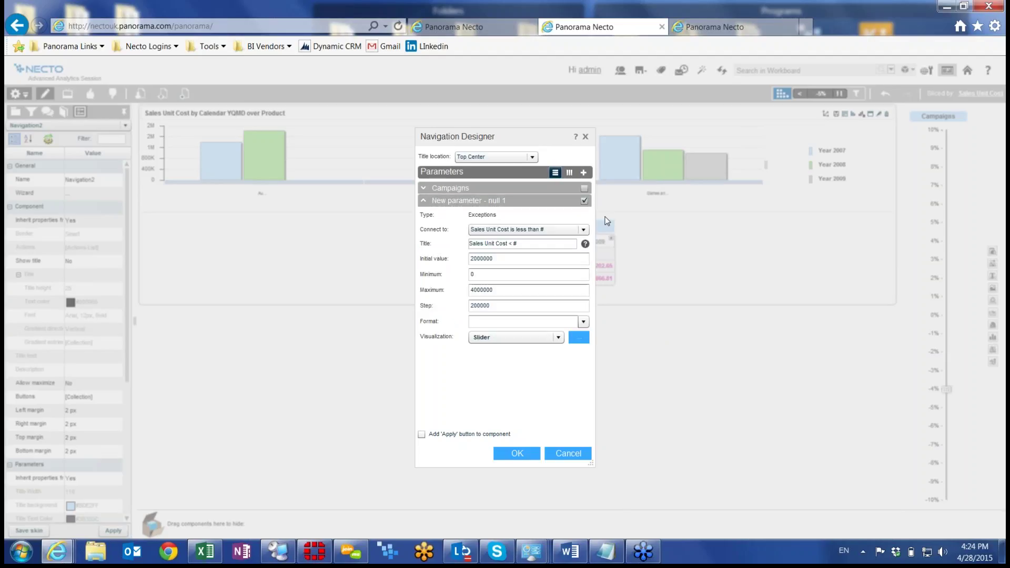
Set the exceptions parameter's format to #,#,K and its slider labels to All.
{"action": "double_click", "coordinate": [504, 259]}
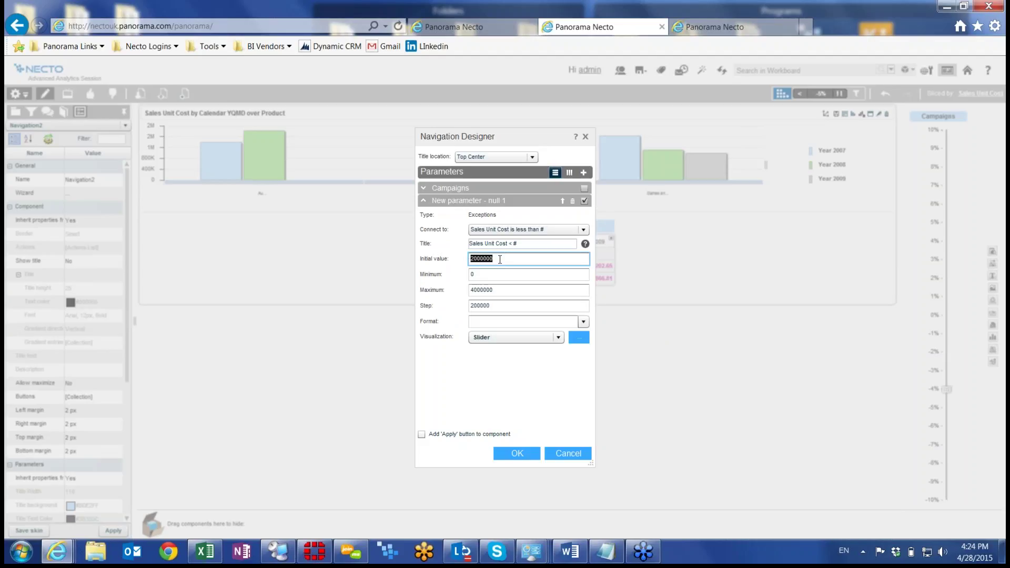
{"action": "left_click", "coordinate": [491, 275]}
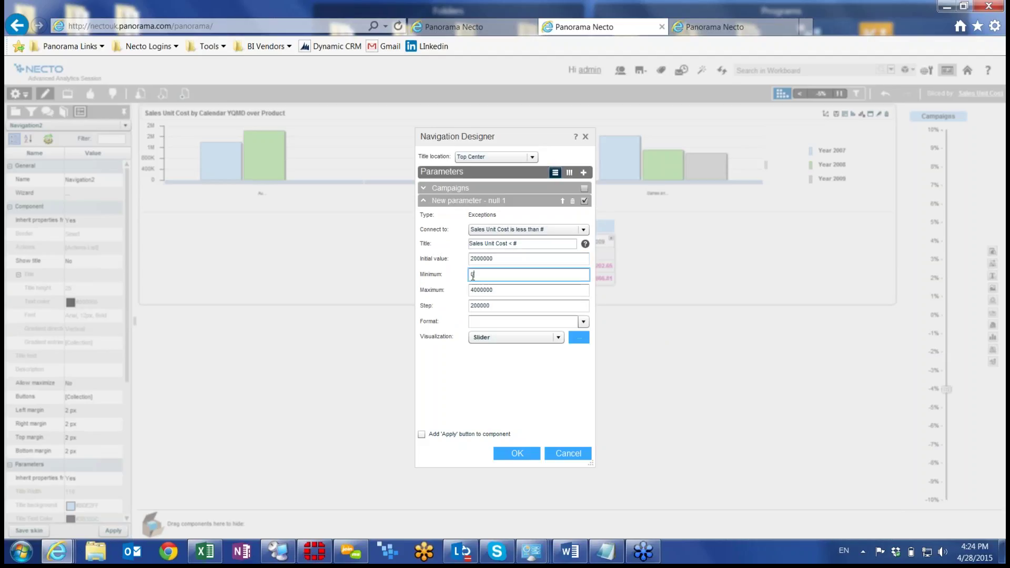
{"action": "double_click", "coordinate": [482, 290]}
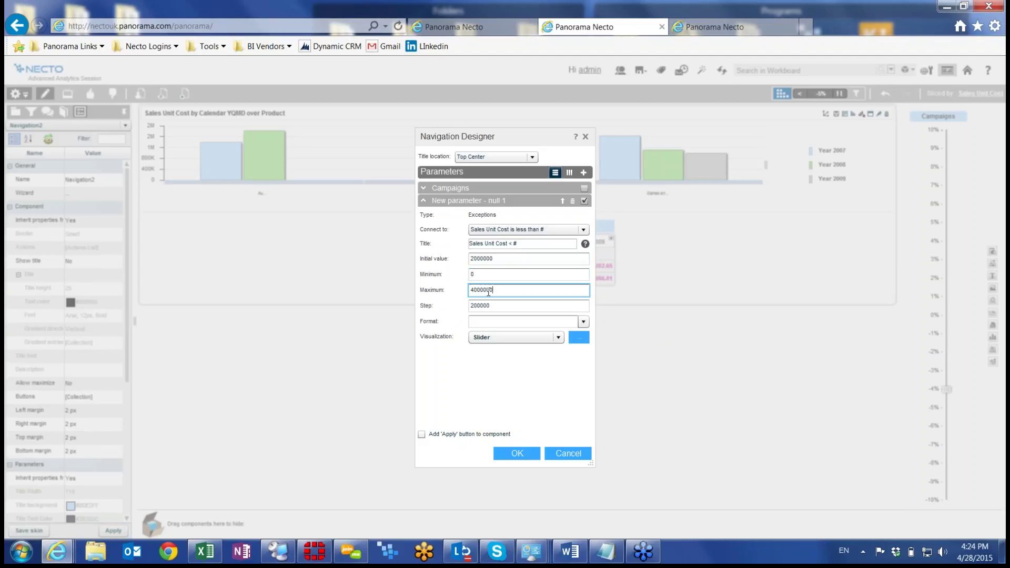
{"action": "left_click", "coordinate": [512, 321]}
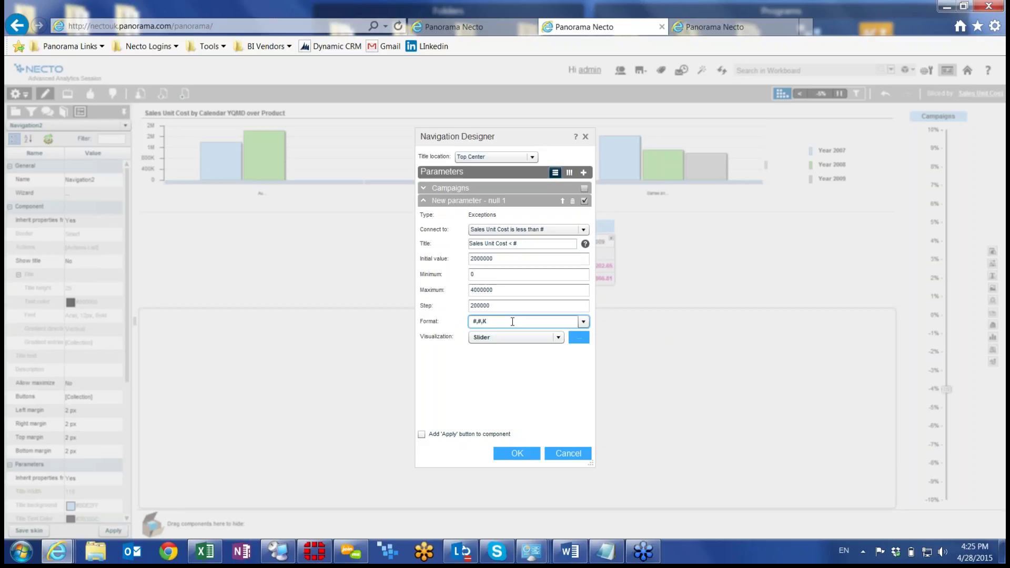
{"action": "left_click", "coordinate": [578, 337]}
{"action": "left_click", "coordinate": [719, 362]}
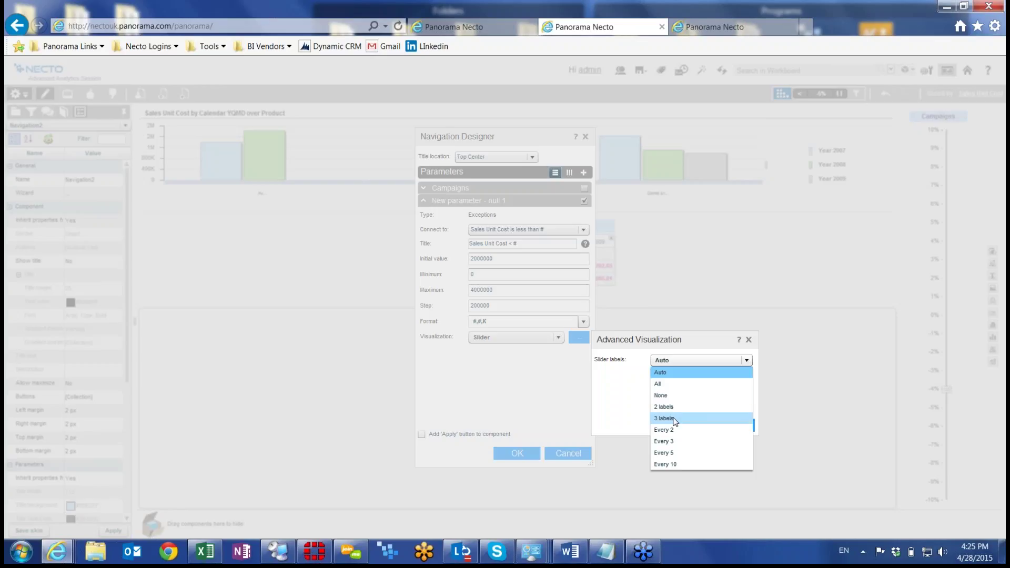
{"action": "left_click", "coordinate": [671, 385]}
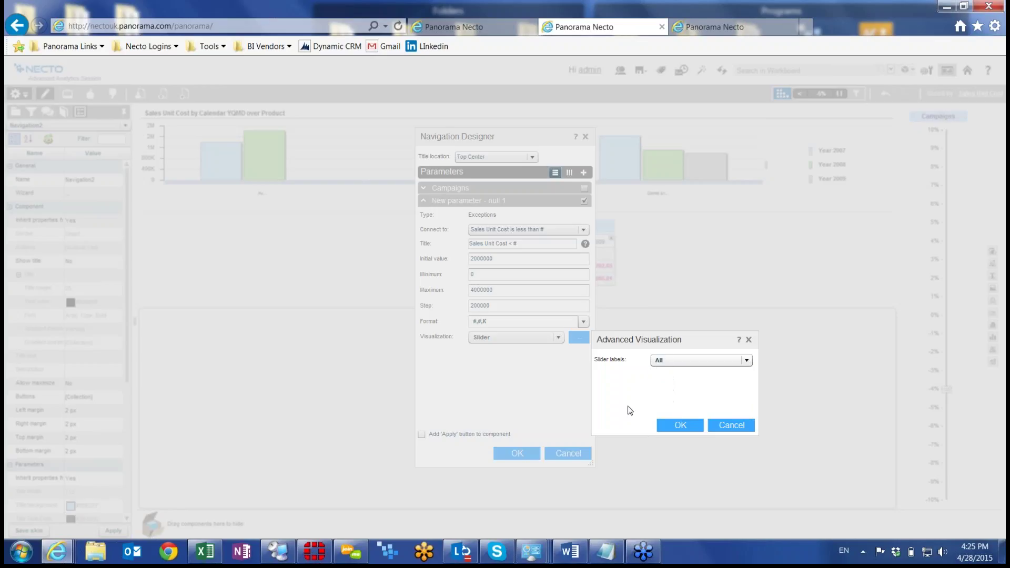
{"action": "left_click", "coordinate": [679, 424]}
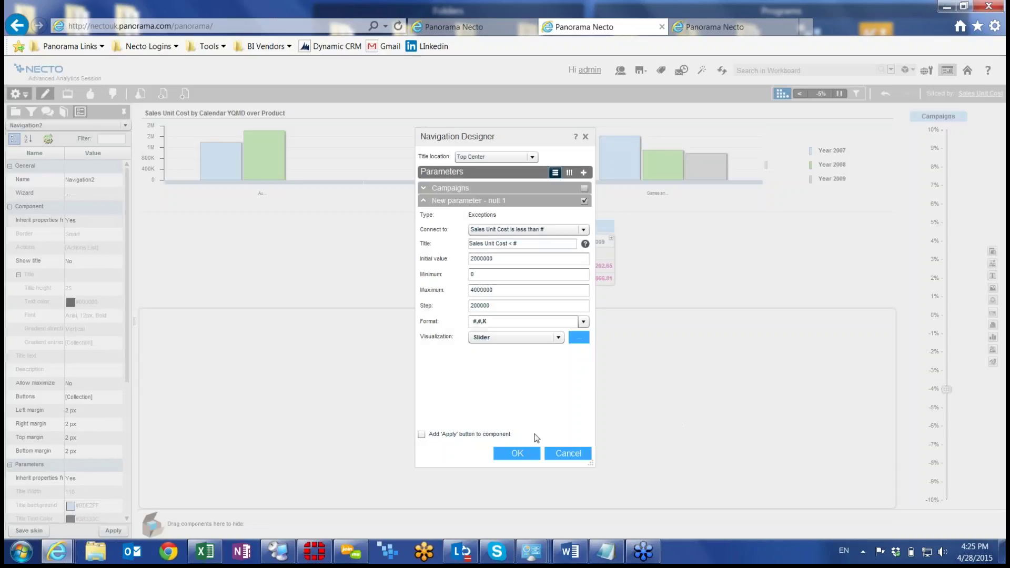
Confirm the exceptions parameter and enlarge the sales view so its slider component fills only a narrow strip beneath it.
{"action": "left_click", "coordinate": [519, 455]}
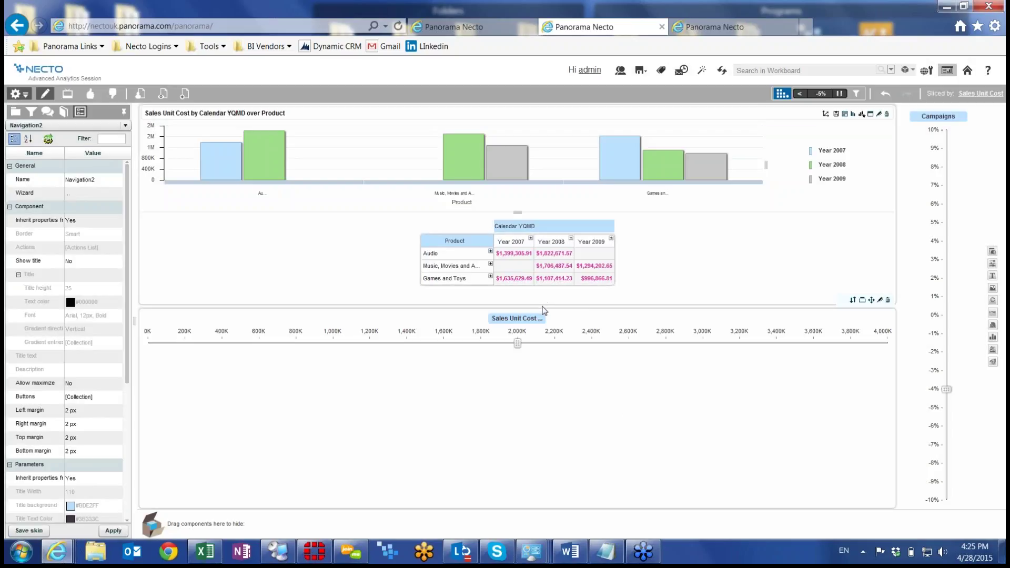
{"action": "left_click_drag", "start_coordinate": [542, 306], "coordinate": [517, 461]}
Try the Sales Unit Cost exception slider at 3,200K, 4,000K and 1,400K, ending at 3,600K.
{"action": "mouse_move", "coordinate": [519, 501]}
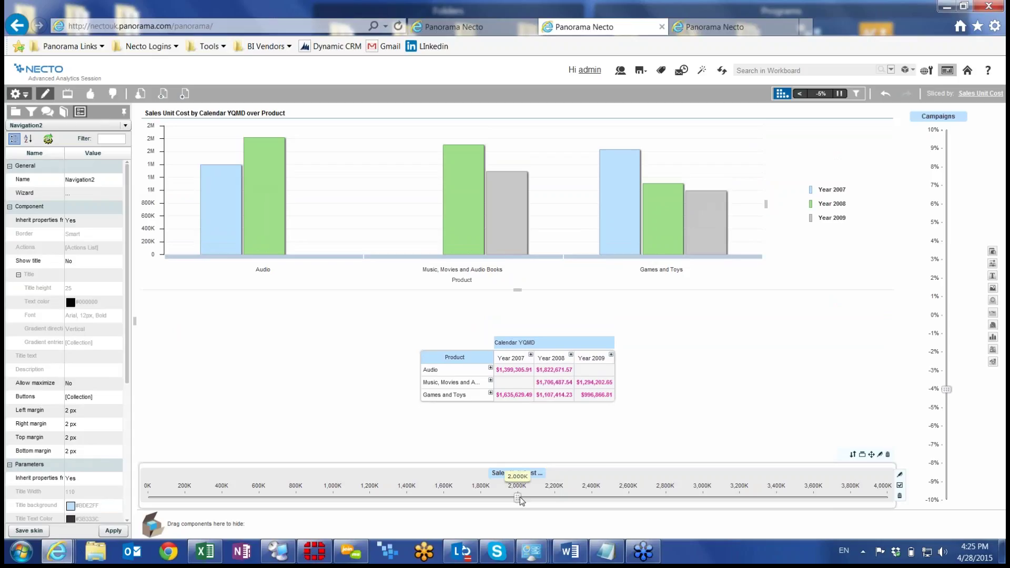
{"action": "left_click_drag", "start_coordinate": [520, 499], "coordinate": [743, 500]}
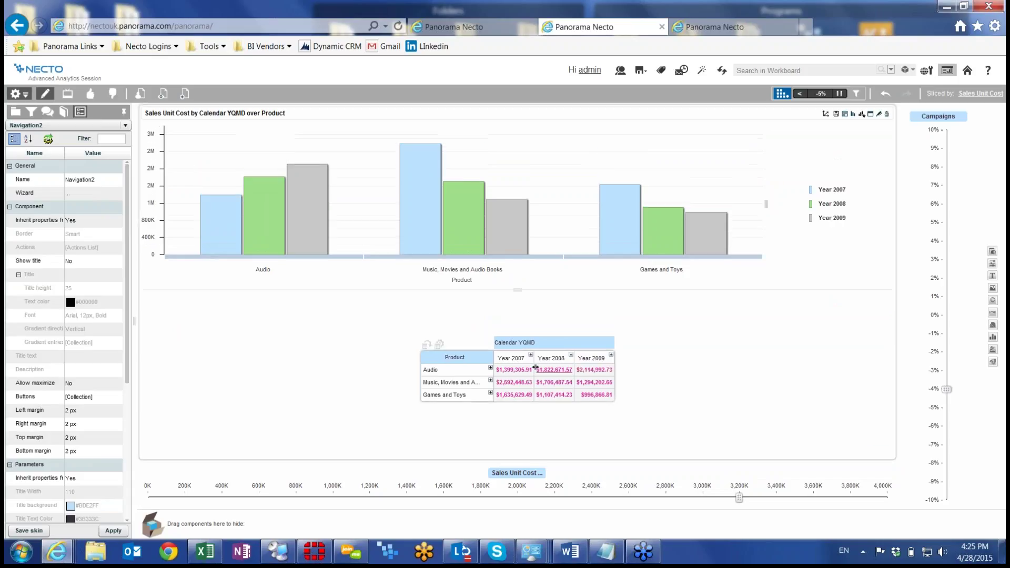
{"action": "left_click_drag", "start_coordinate": [740, 498], "coordinate": [888, 498]}
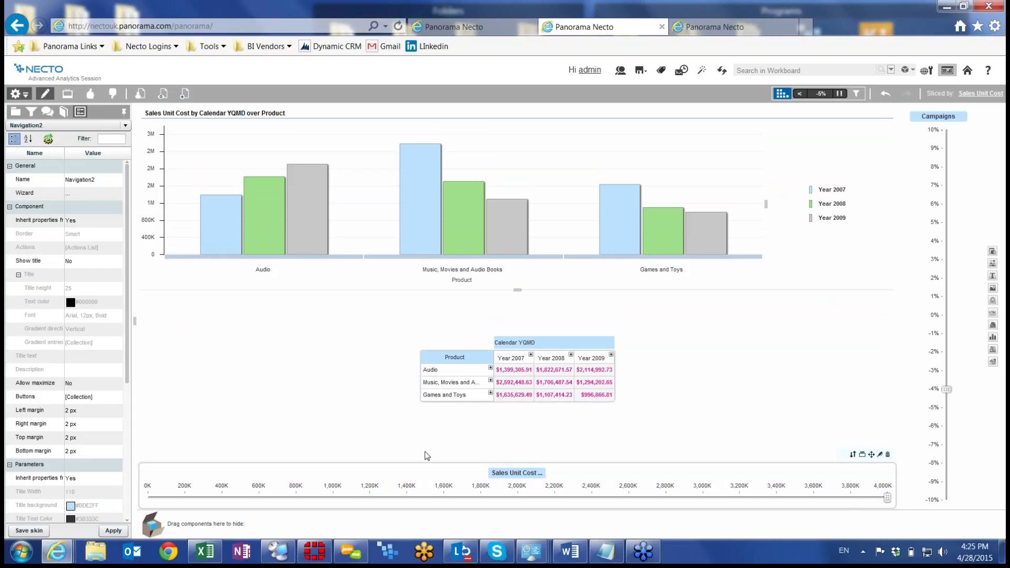
{"action": "left_click_drag", "start_coordinate": [888, 498], "coordinate": [405, 498]}
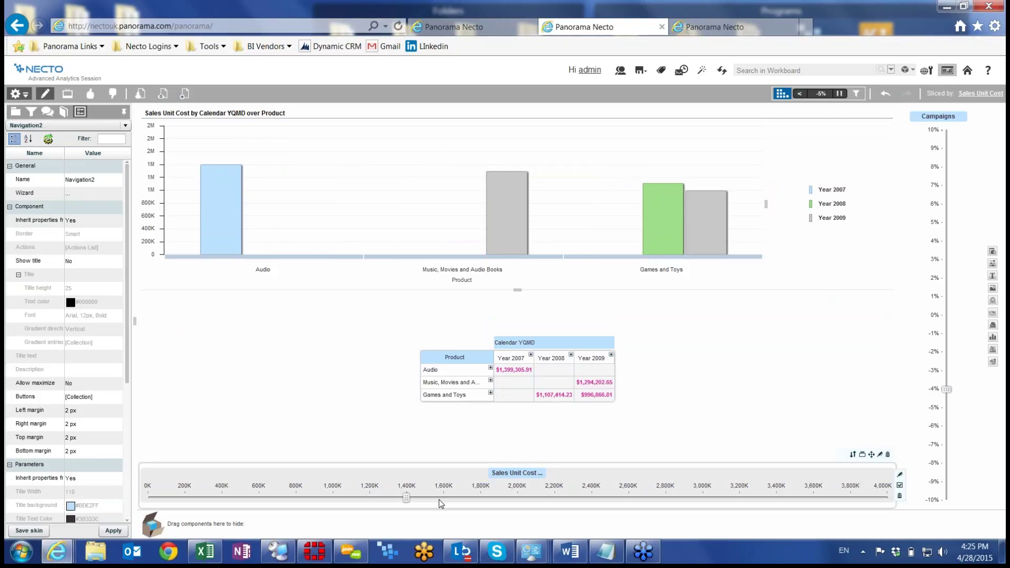
{"action": "left_click_drag", "start_coordinate": [406, 498], "coordinate": [811, 518]}
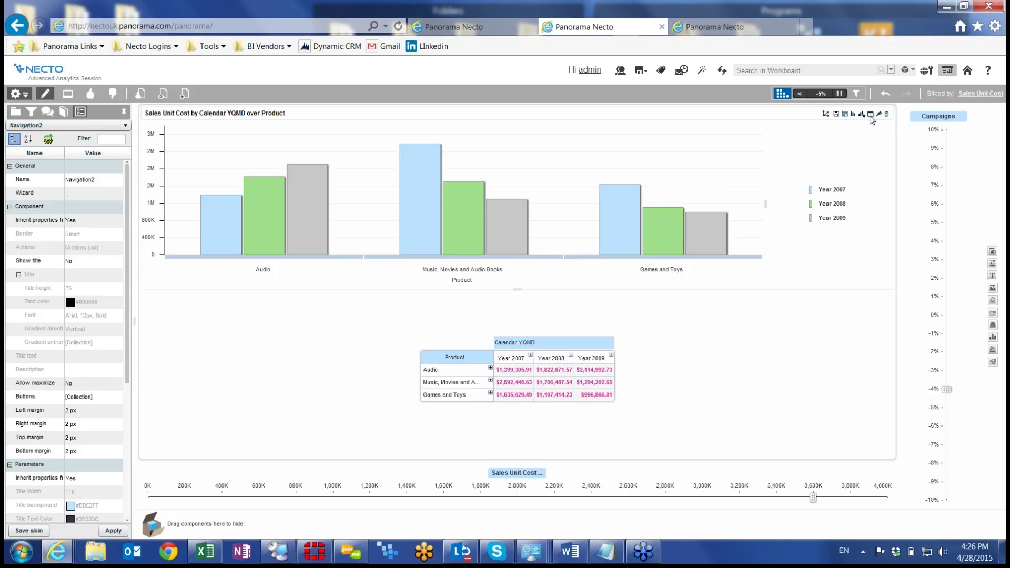
Open the sales view for editing, remove its Exception 1 - Sales Unit Cost filter, and return to the workboard.
{"action": "left_click", "coordinate": [871, 114]}
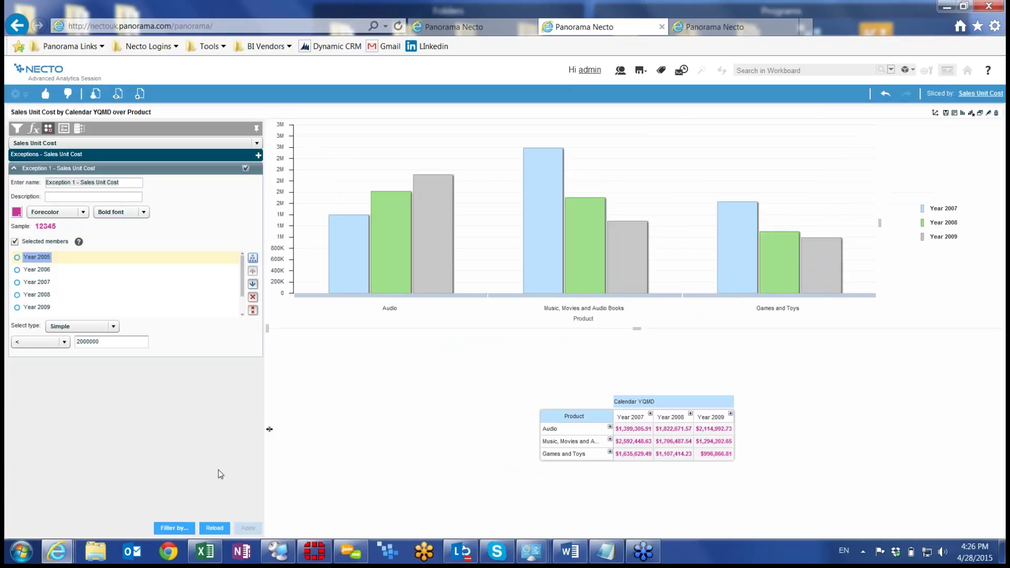
{"action": "left_click", "coordinate": [169, 529]}
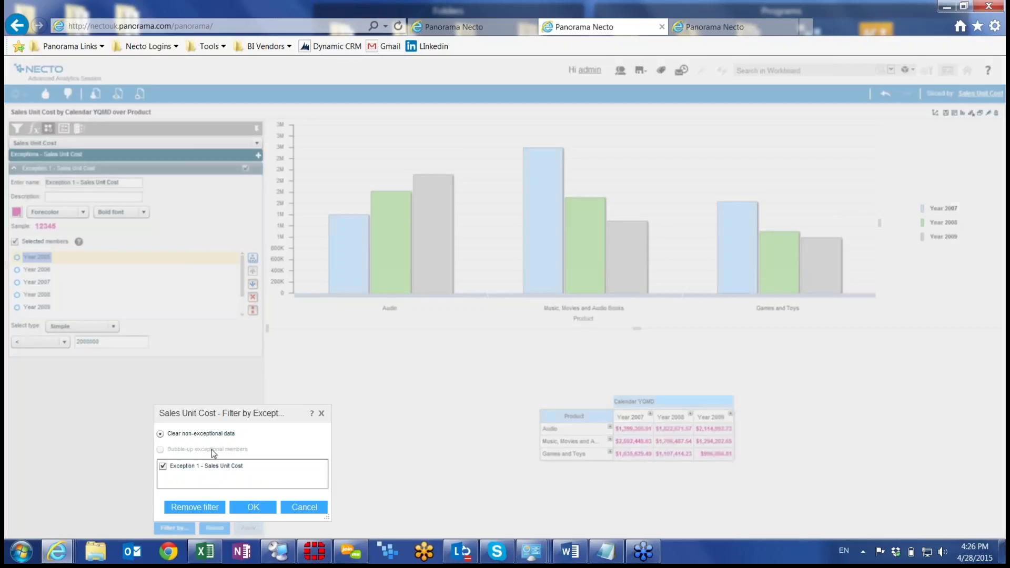
{"action": "left_click", "coordinate": [160, 434]}
{"action": "left_click", "coordinate": [164, 466]}
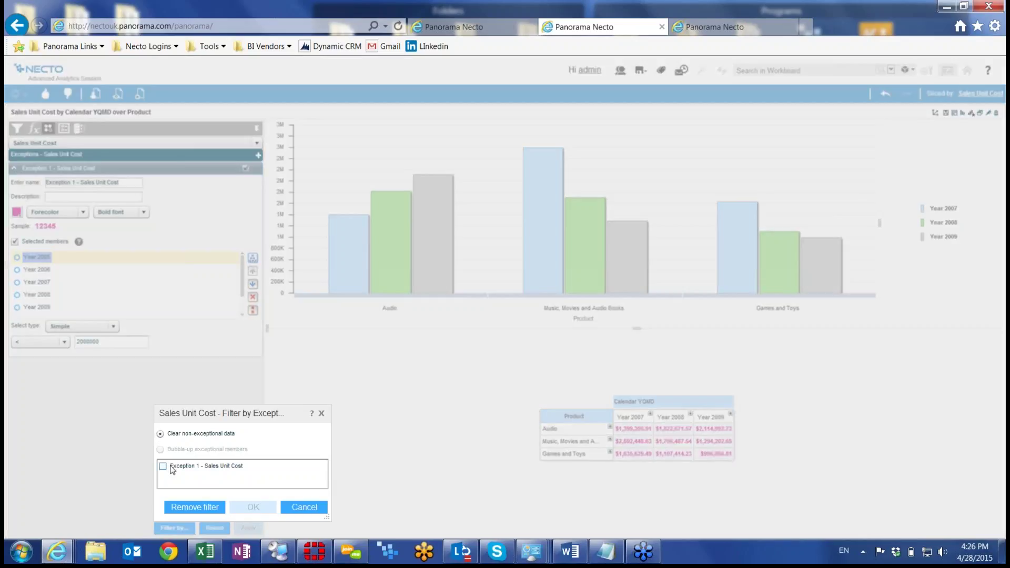
{"action": "left_click", "coordinate": [210, 507]}
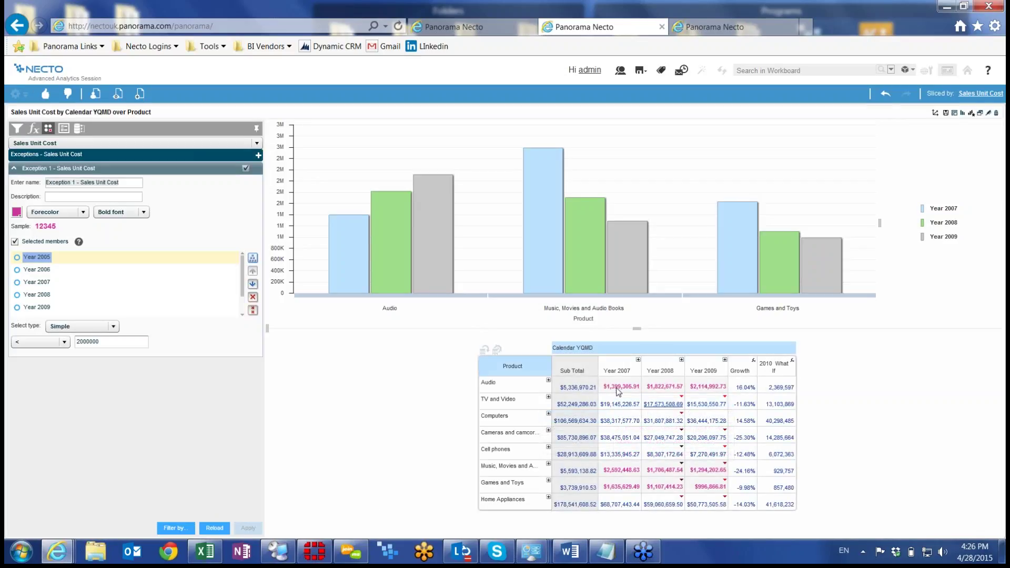
{"action": "left_click", "coordinate": [980, 114]}
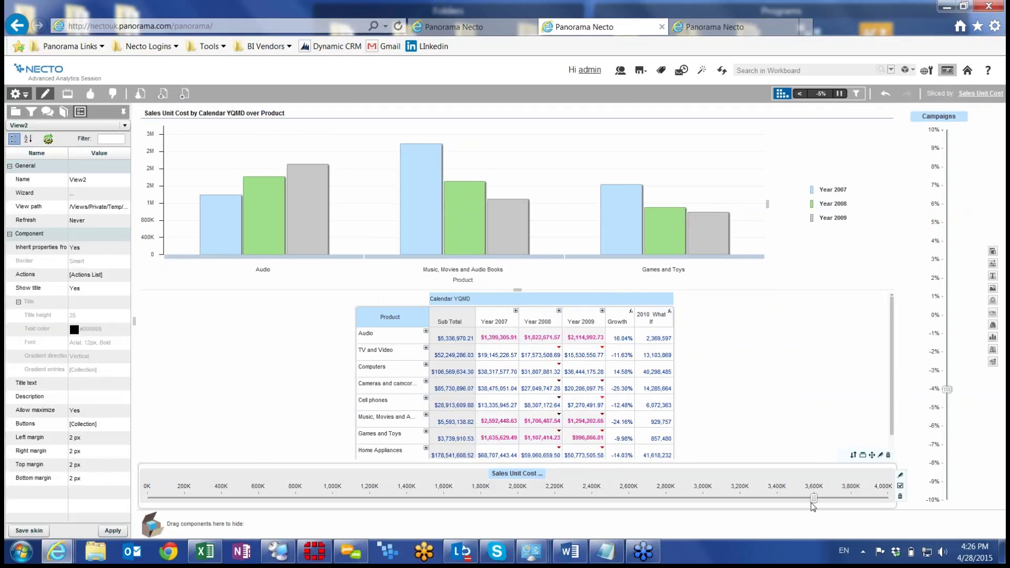
Set the Sales Unit Cost slider to 1,200K and inspect the growth details of the Games and Toys and TV and Video values.
{"action": "left_click_drag", "start_coordinate": [811, 502], "coordinate": [370, 499]}
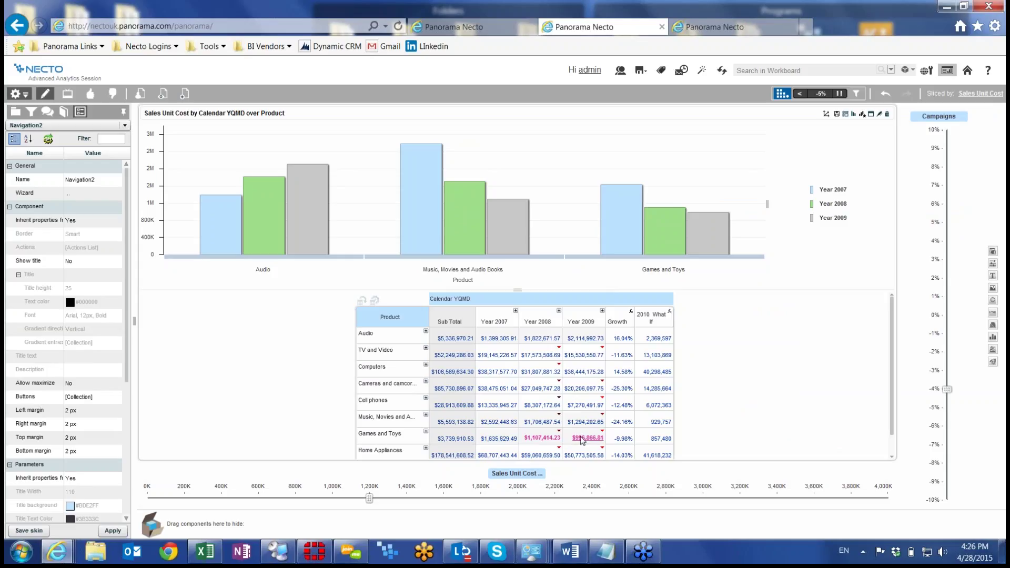
{"action": "mouse_move", "coordinate": [583, 441]}
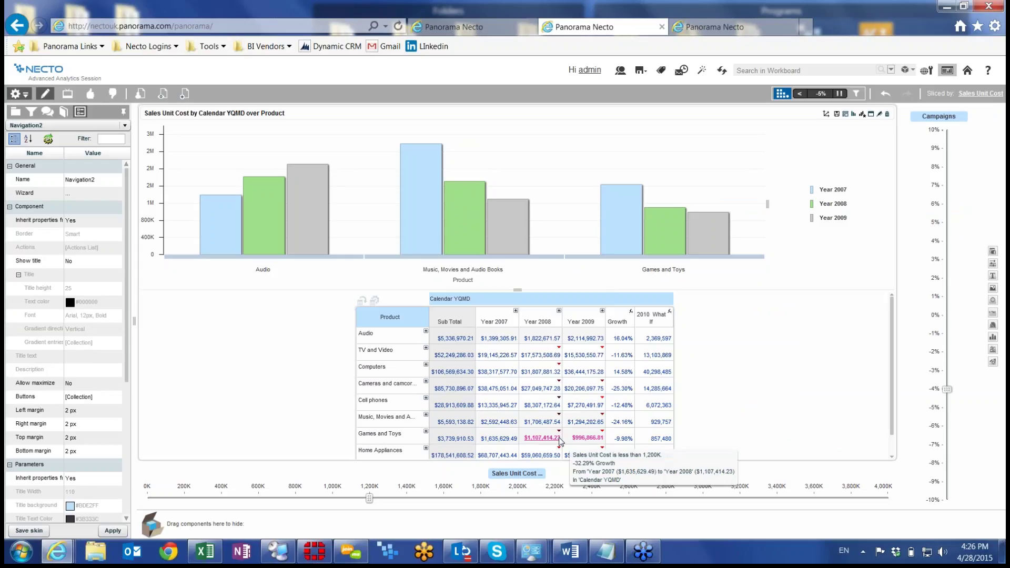
{"action": "mouse_move", "coordinate": [589, 359]}
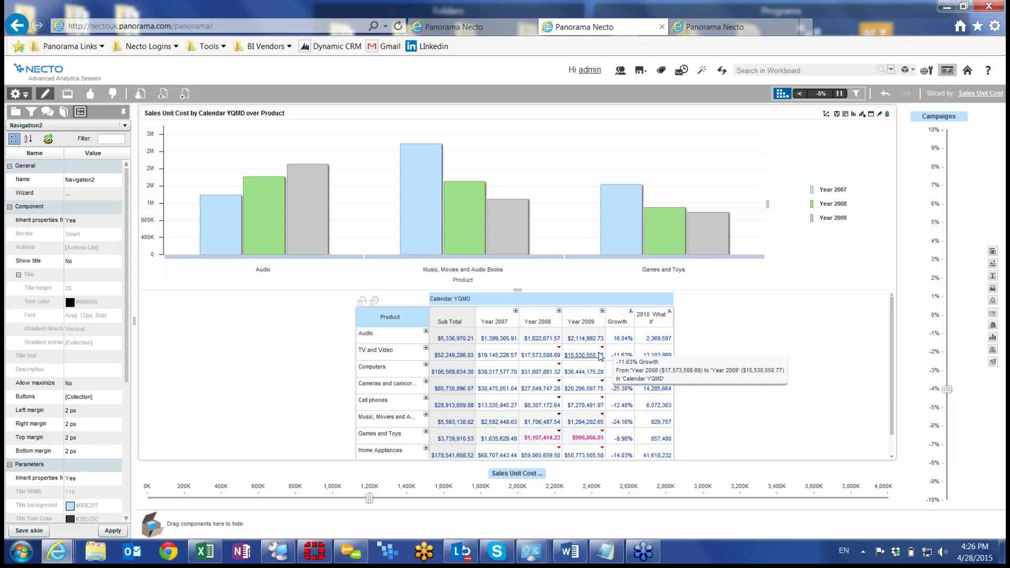
Set the growth indicator threshold to -20.5% and the Sales Unit Cost slider to 2,400K.
{"action": "left_click", "coordinate": [821, 94]}
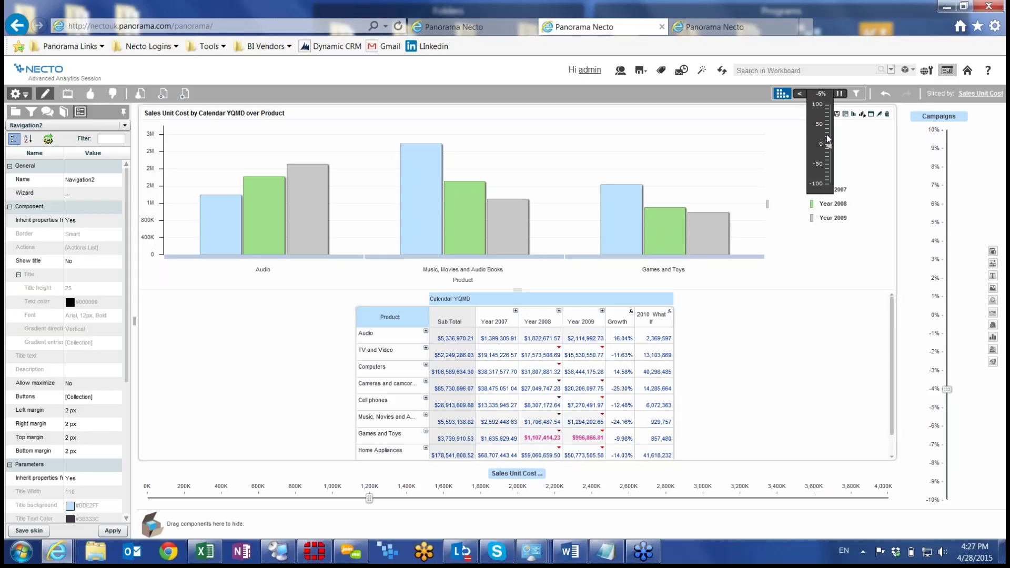
{"action": "left_click_drag", "start_coordinate": [831, 150], "coordinate": [830, 152]}
{"action": "left_click", "coordinate": [754, 350]}
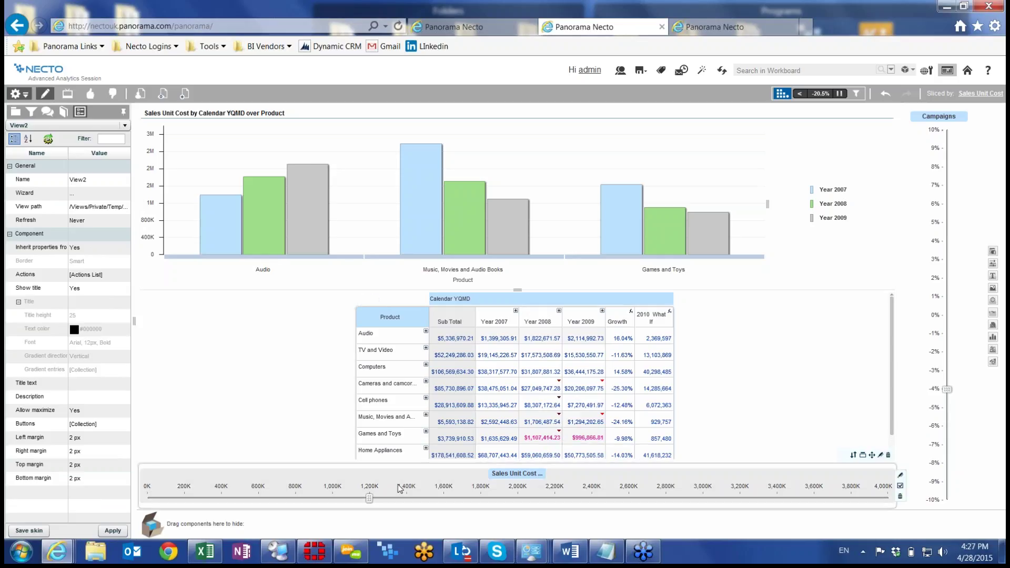
{"action": "left_click_drag", "start_coordinate": [370, 497], "coordinate": [592, 498]}
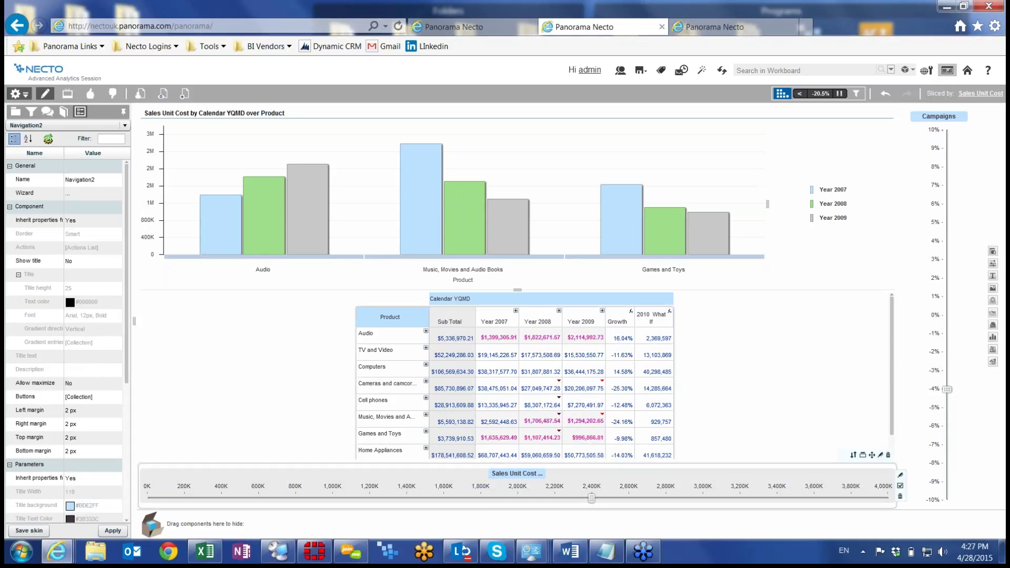
{"action": "mouse_move", "coordinate": [510, 442]}
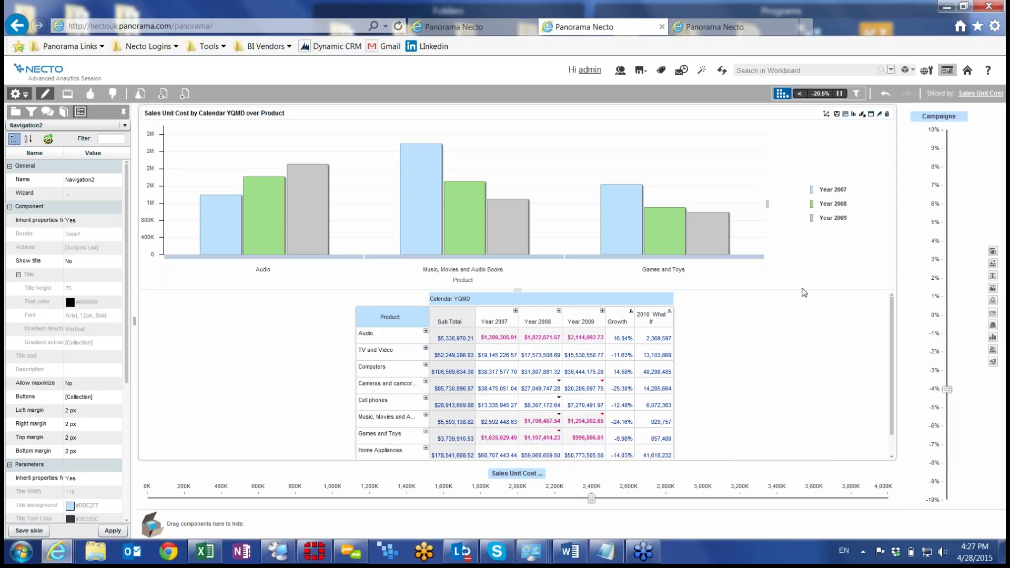
Open the sales view for editing and add a second Sales Unit Cost exception of type Bubble up.
{"action": "left_click", "coordinate": [872, 115]}
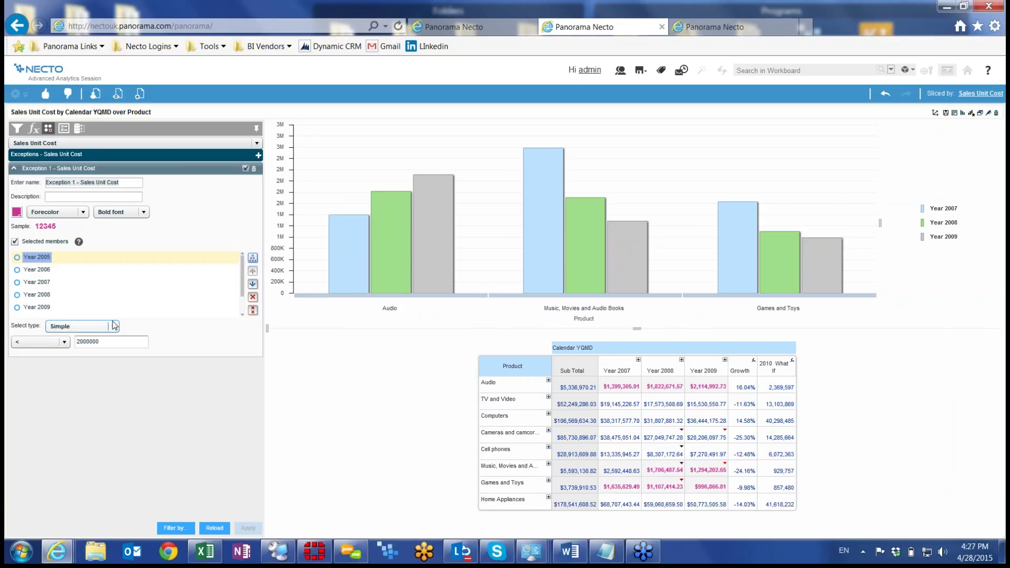
{"action": "left_click", "coordinate": [258, 156]}
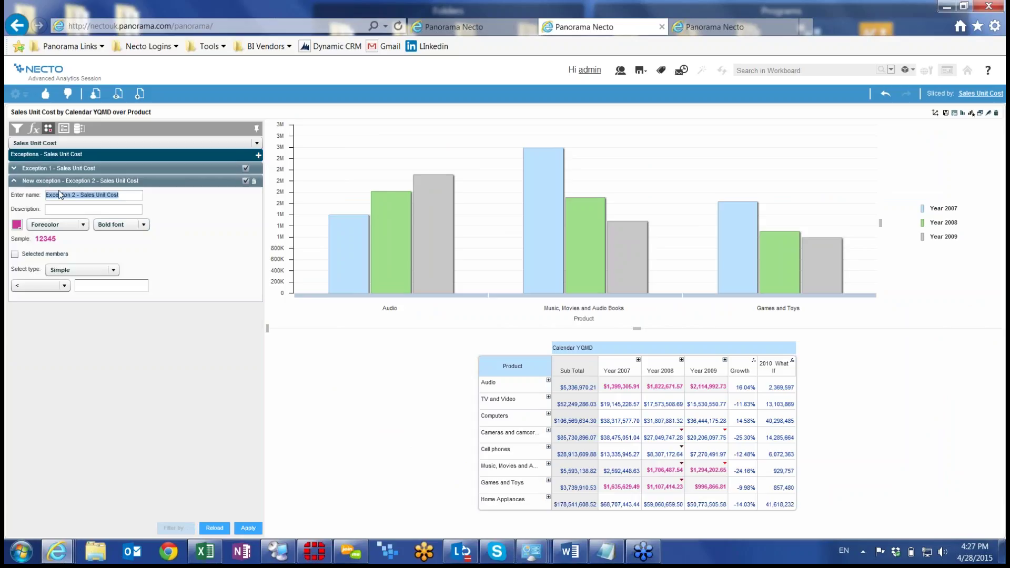
{"action": "left_click", "coordinate": [14, 169]}
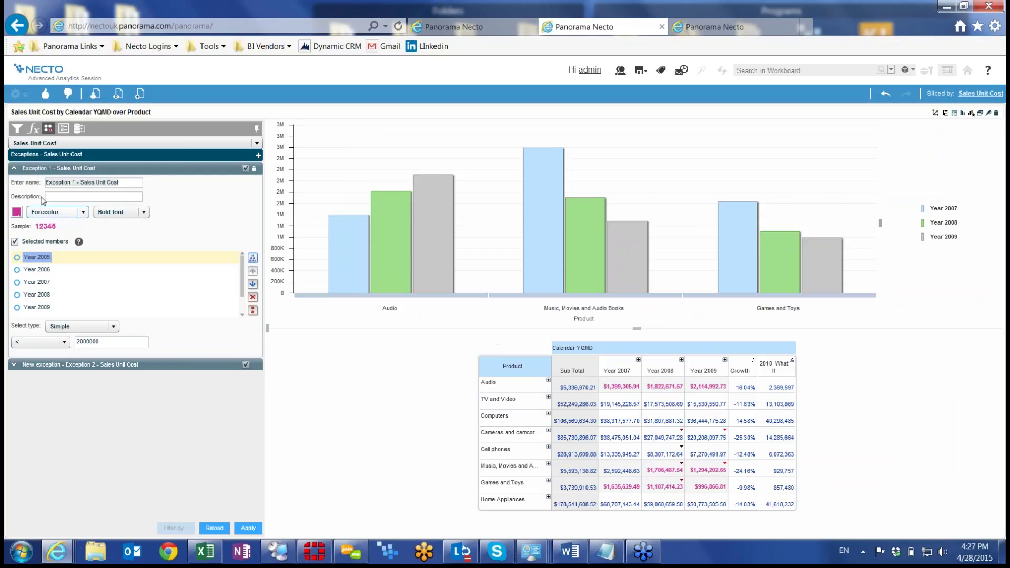
{"action": "left_click", "coordinate": [14, 169]}
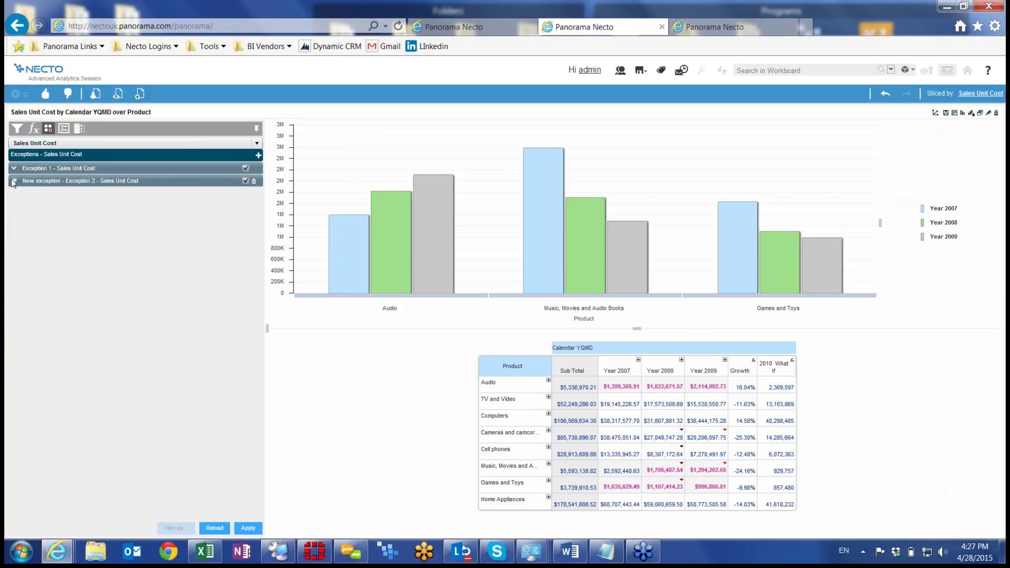
{"action": "left_click", "coordinate": [13, 181]}
{"action": "left_click", "coordinate": [61, 270]}
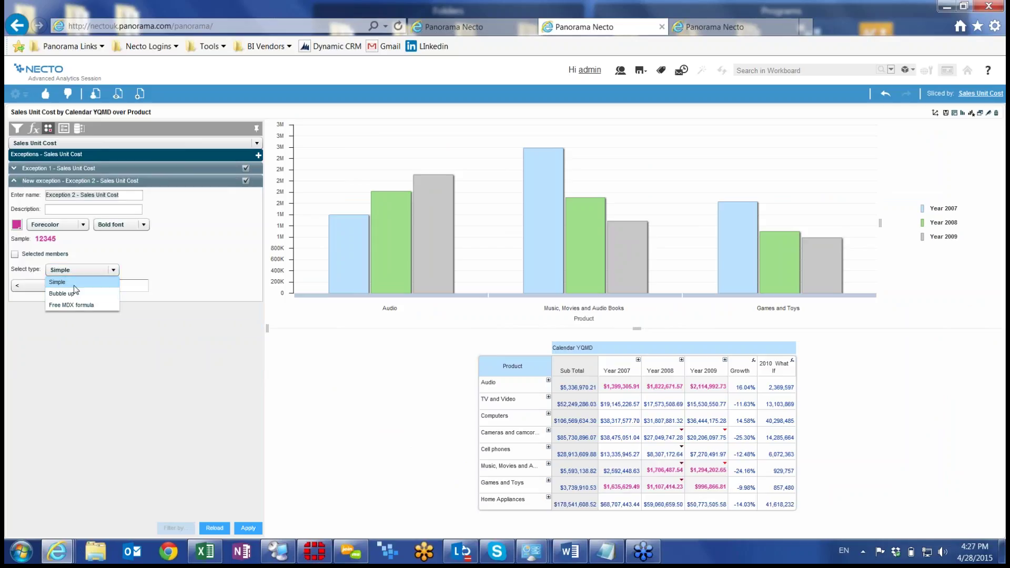
{"action": "left_click", "coordinate": [73, 293]}
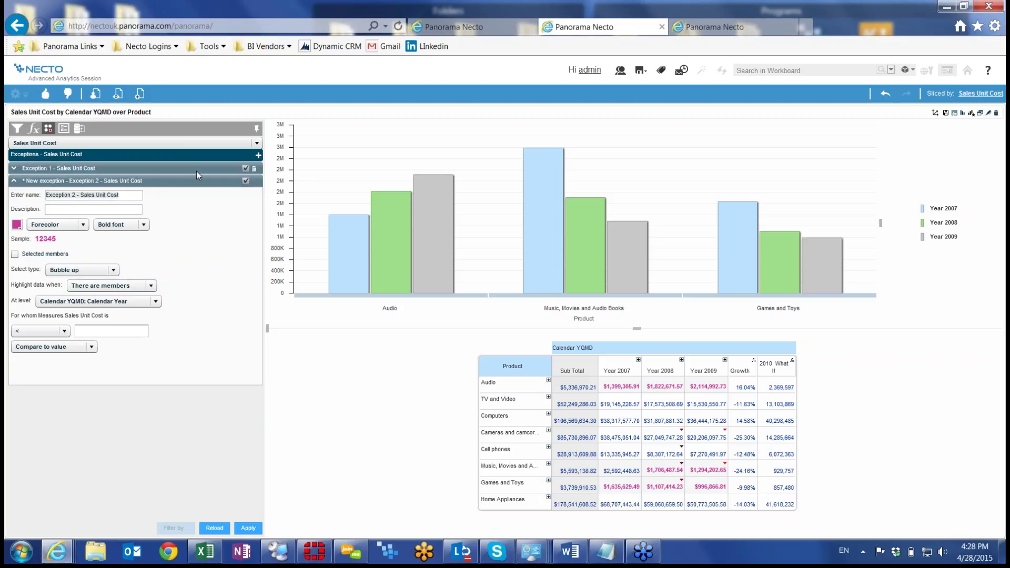
Delete both Sales Unit Cost exceptions from the view and apply the removal.
{"action": "left_click", "coordinate": [55, 167]}
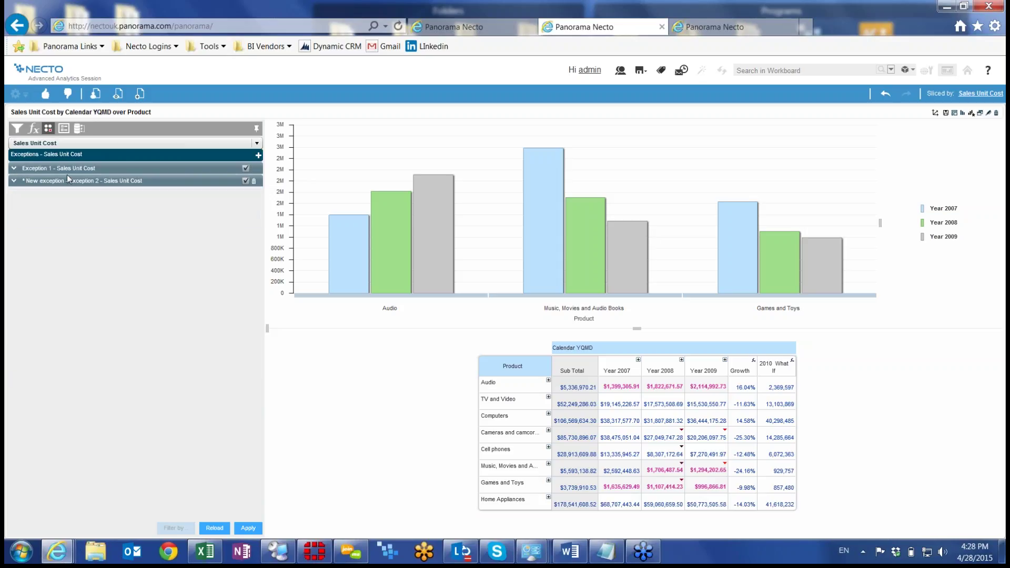
{"action": "left_click", "coordinate": [255, 169]}
{"action": "left_click", "coordinate": [247, 529]}
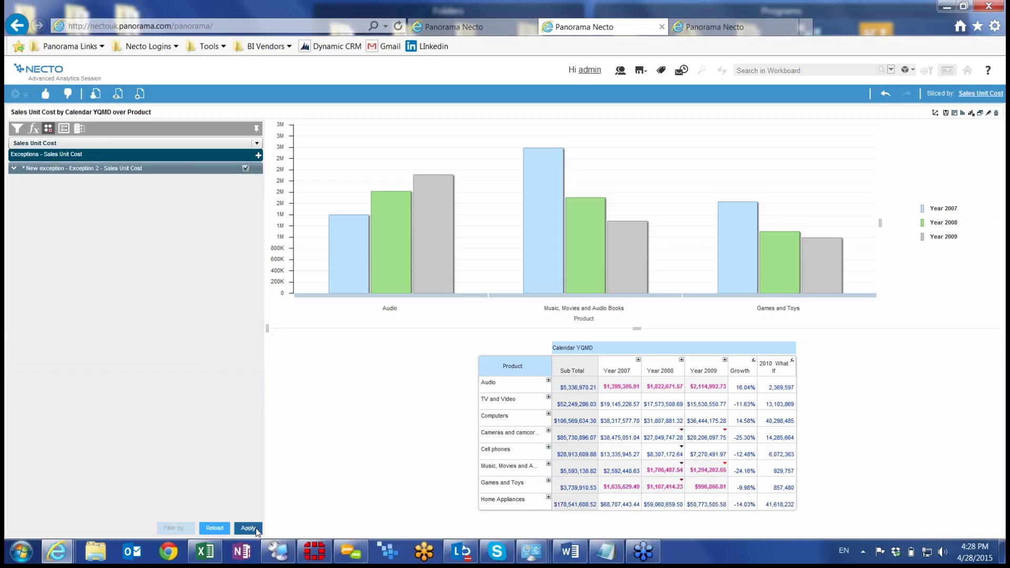
{"action": "left_click", "coordinate": [504, 319]}
{"action": "left_click", "coordinate": [253, 168]}
{"action": "left_click", "coordinate": [248, 529]}
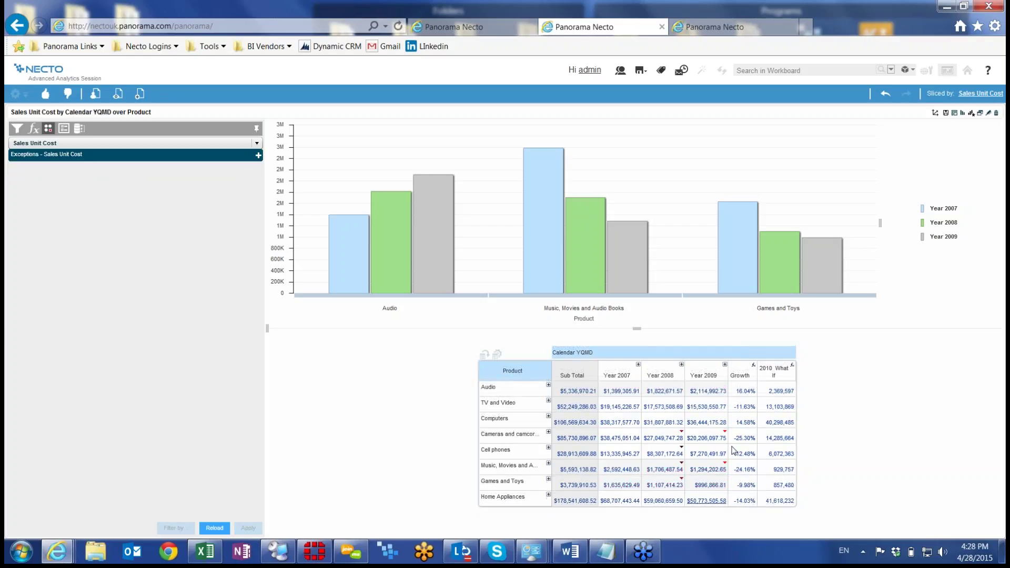
Create a new Sales Unit Cost exception of type Bubble up, keeping the There are members condition and the Calendar YQMD: Calendar Year level.
{"action": "left_click", "coordinate": [259, 156]}
{"action": "left_click", "coordinate": [76, 259]}
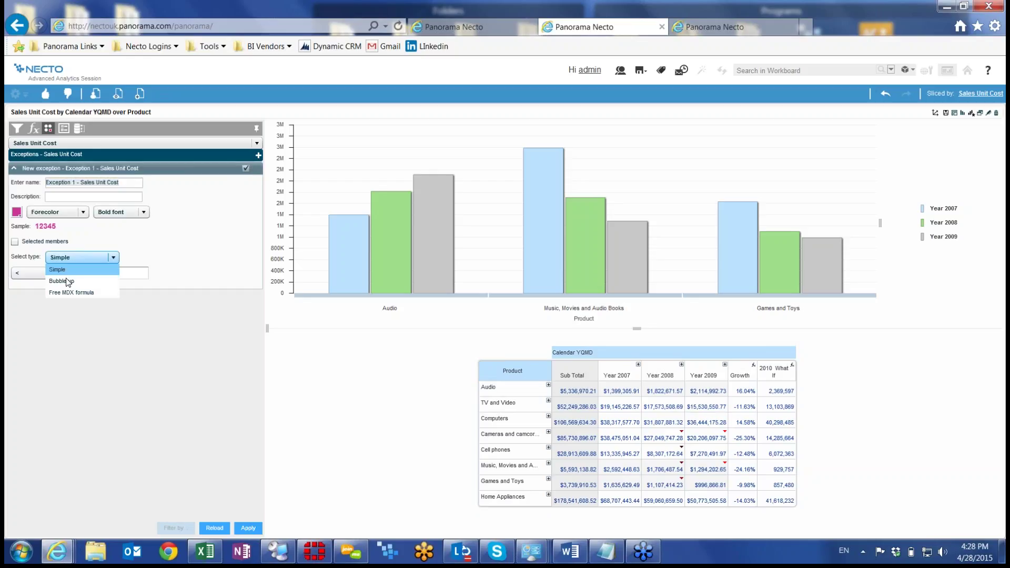
{"action": "left_click", "coordinate": [72, 280]}
{"action": "left_click", "coordinate": [91, 276]}
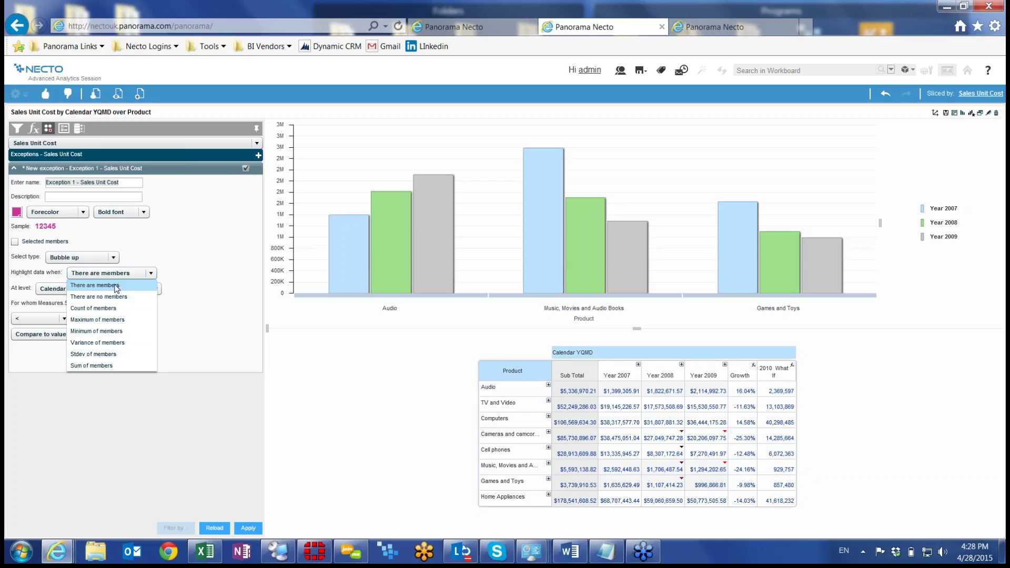
{"action": "left_click", "coordinate": [114, 275]}
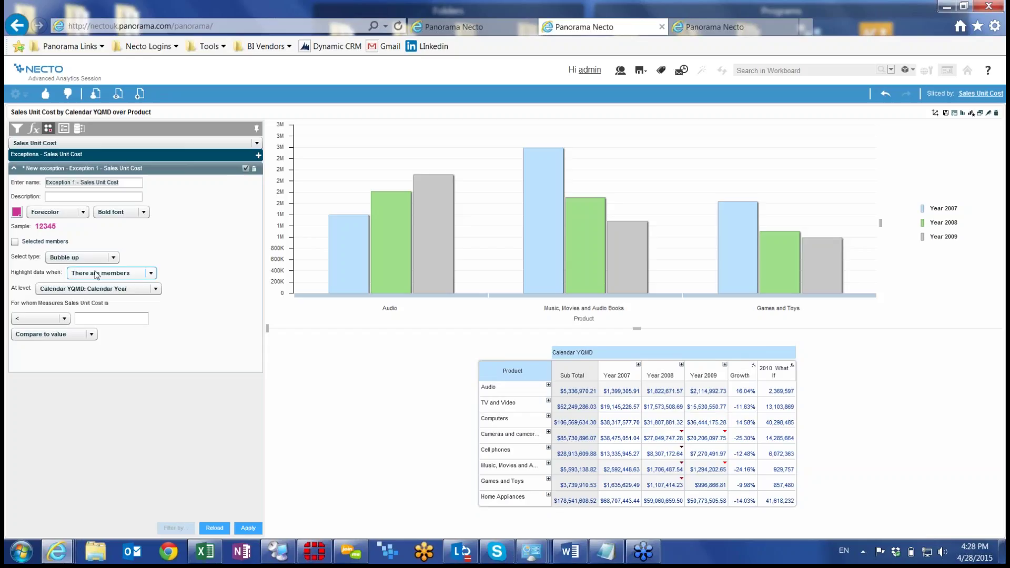
{"action": "left_click", "coordinate": [60, 289]}
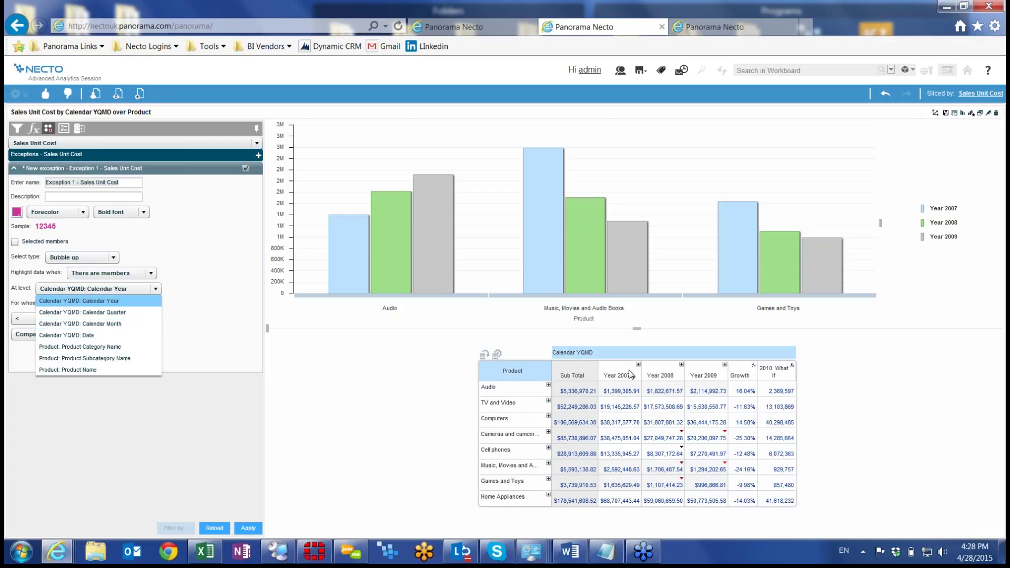
{"action": "left_click", "coordinate": [217, 271]}
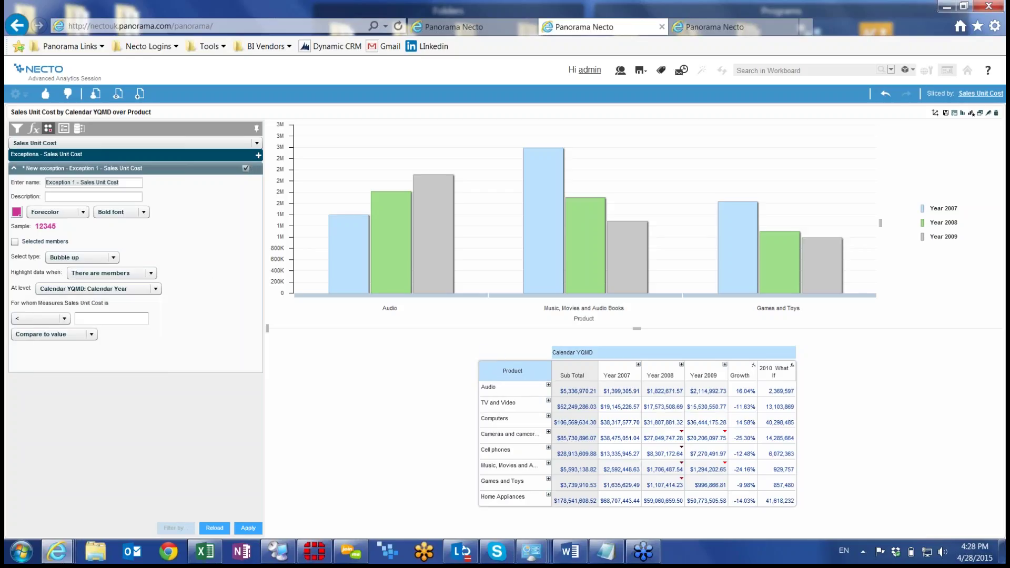
Drill down in the table from Year 2009 to its quarters and from Audio through MP4&MP3 to individual products.
{"action": "left_click", "coordinate": [725, 365]}
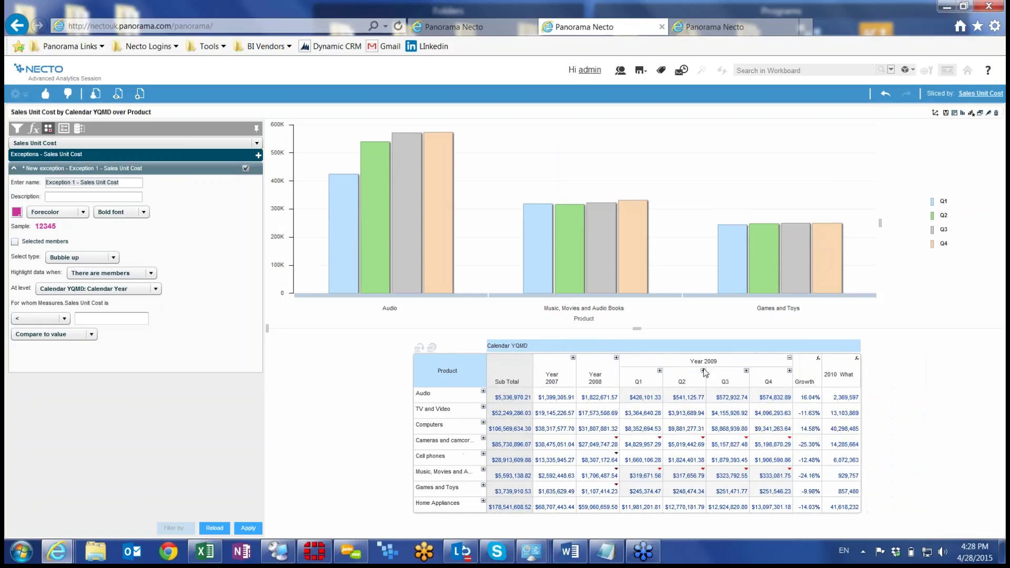
{"action": "left_click", "coordinate": [483, 391]}
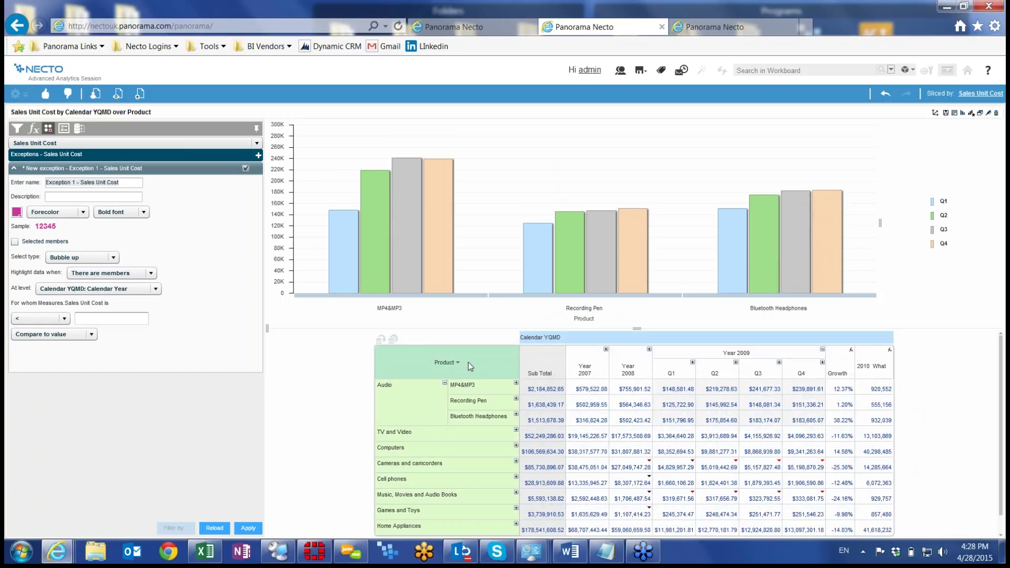
{"action": "double_click", "coordinate": [575, 389]}
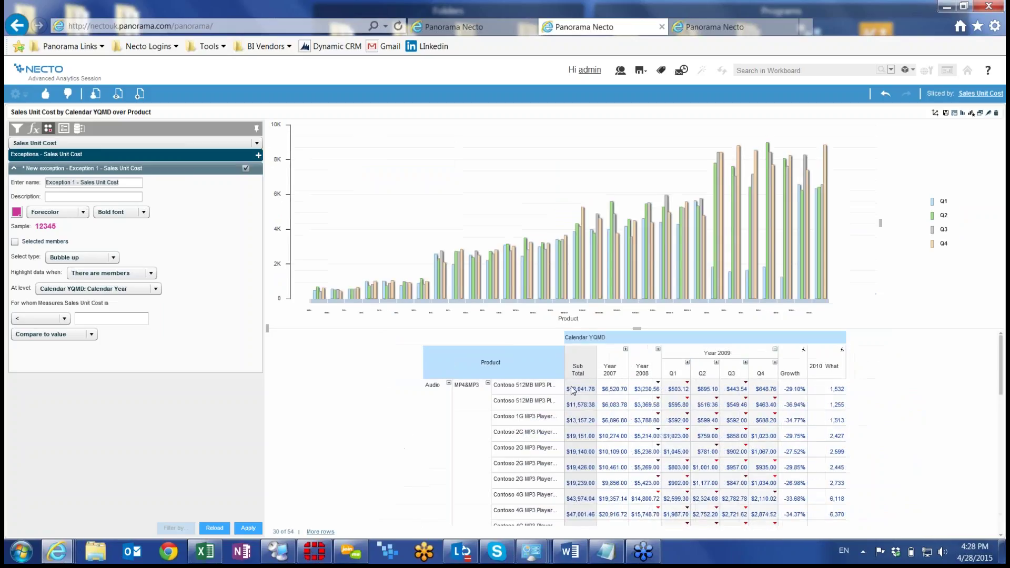
Collapse the Audio drill-down to the product categories and set the Bubble up exception's level to Product: Product Name.
{"action": "left_click", "coordinate": [450, 383]}
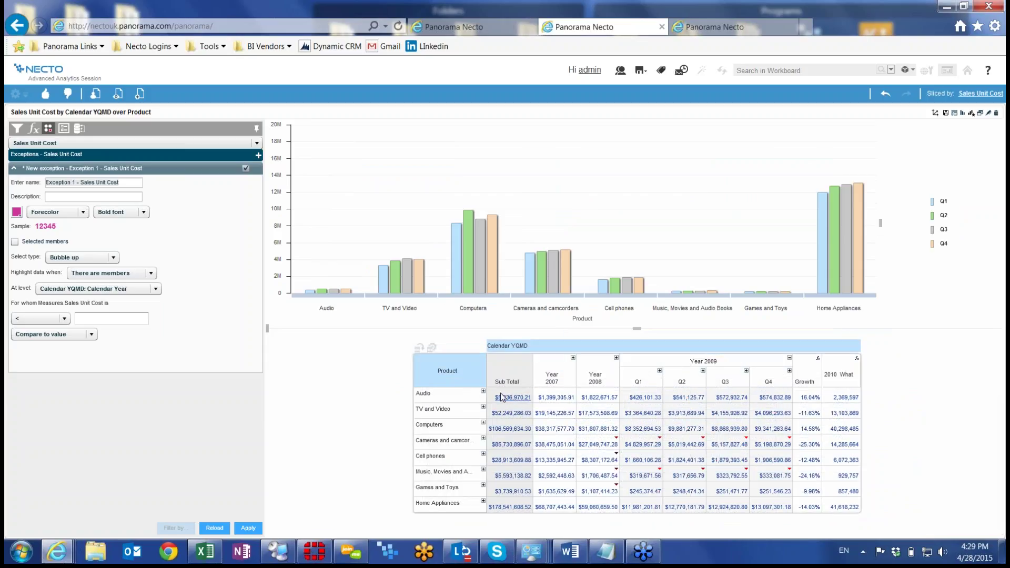
{"action": "left_click", "coordinate": [102, 291]}
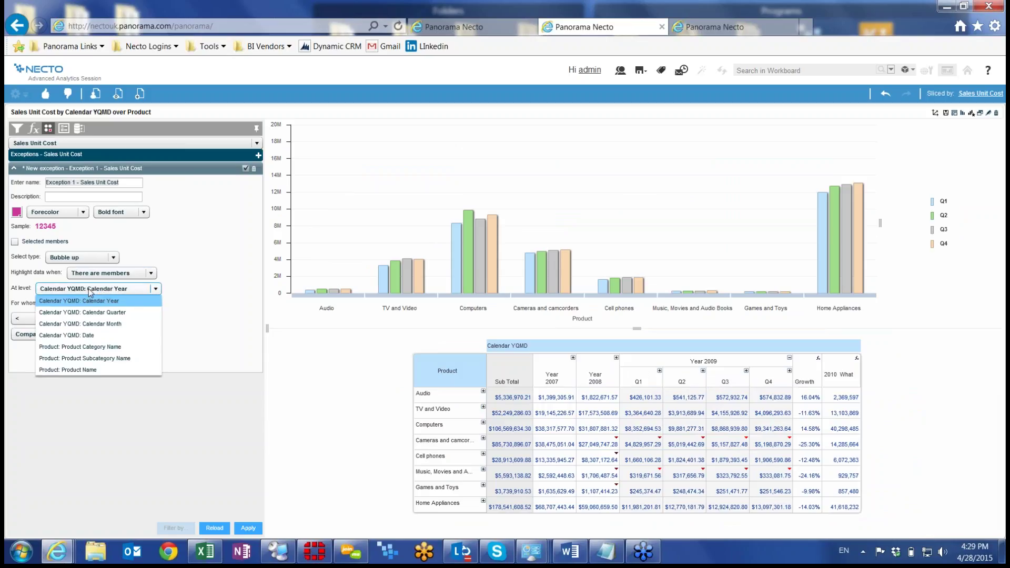
{"action": "left_click", "coordinate": [78, 359]}
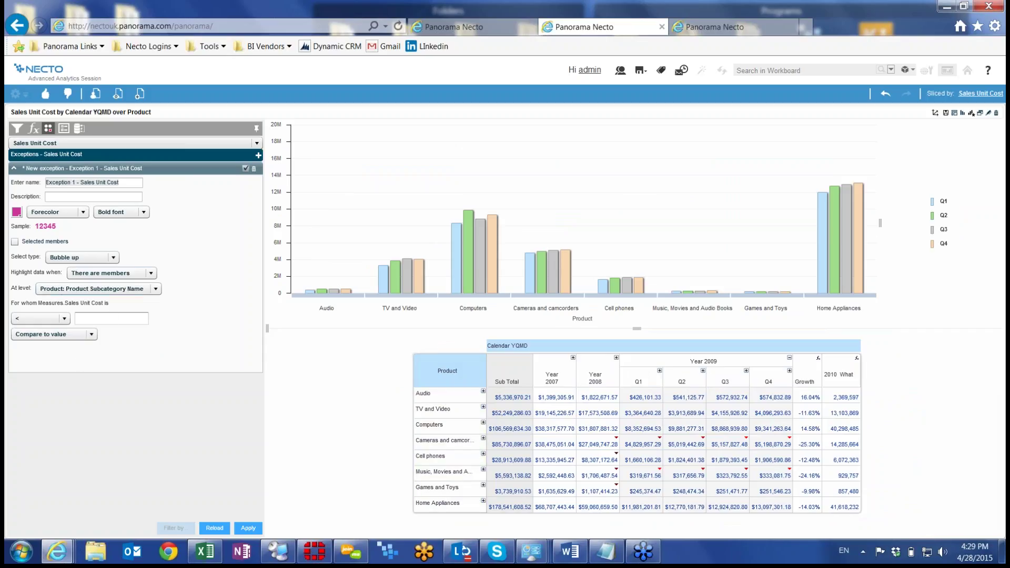
{"action": "left_click", "coordinate": [90, 289]}
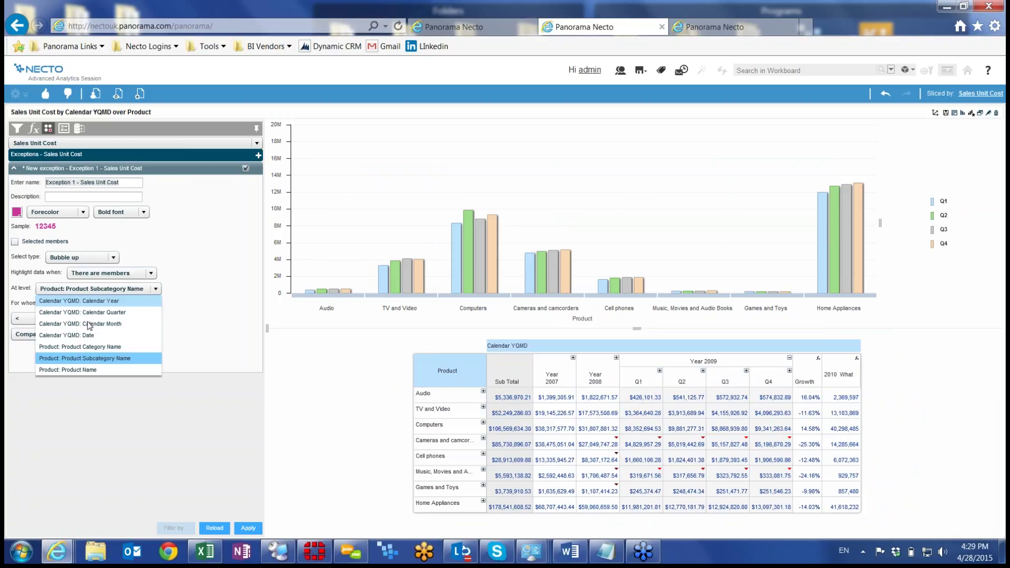
{"action": "left_click", "coordinate": [74, 371]}
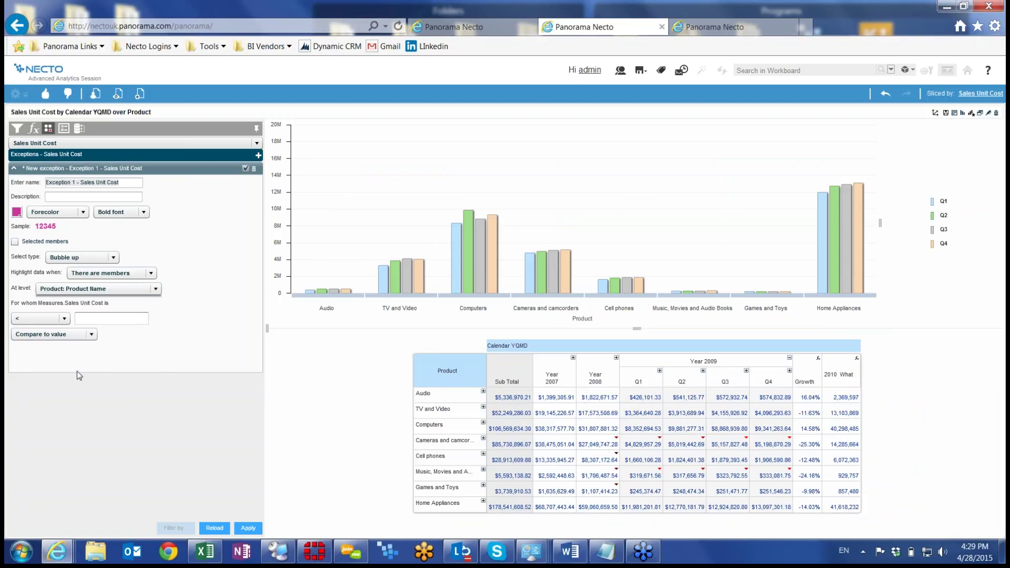
{"action": "left_click", "coordinate": [102, 318]}
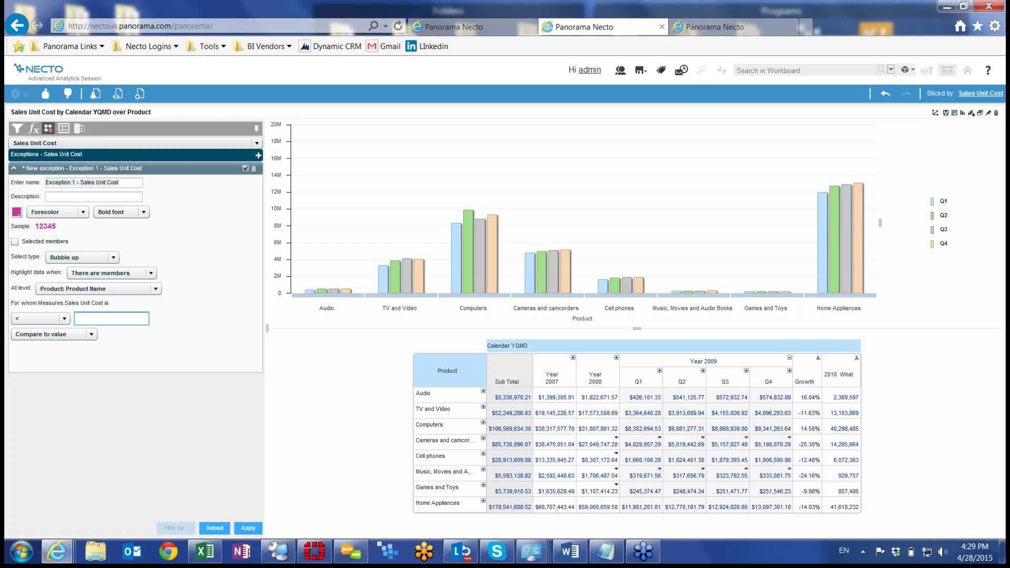
Try to keep only Year 2009 and its quarters in the table columns.
{"action": "left_click", "coordinate": [700, 367]}
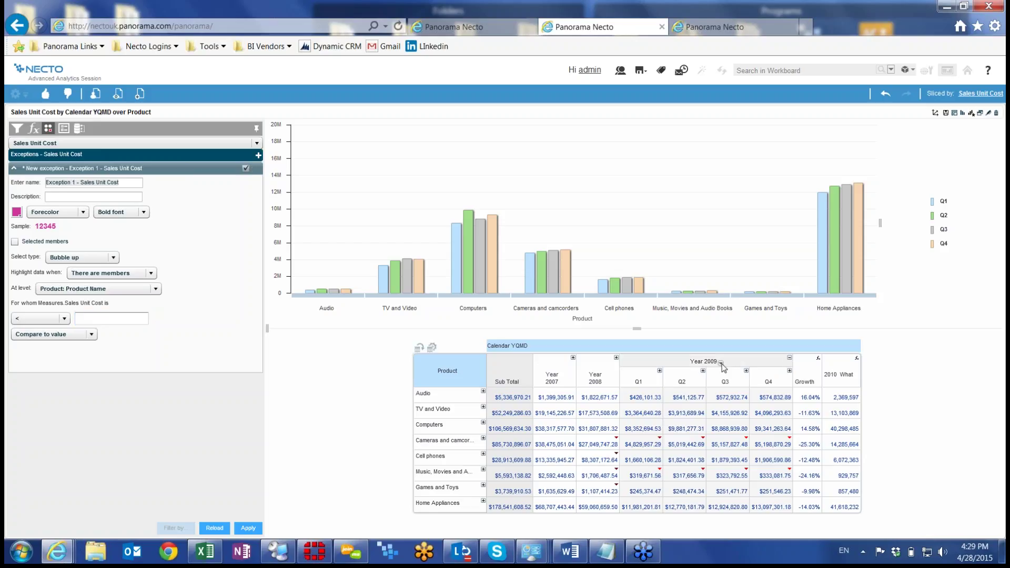
{"action": "left_click", "coordinate": [721, 363]}
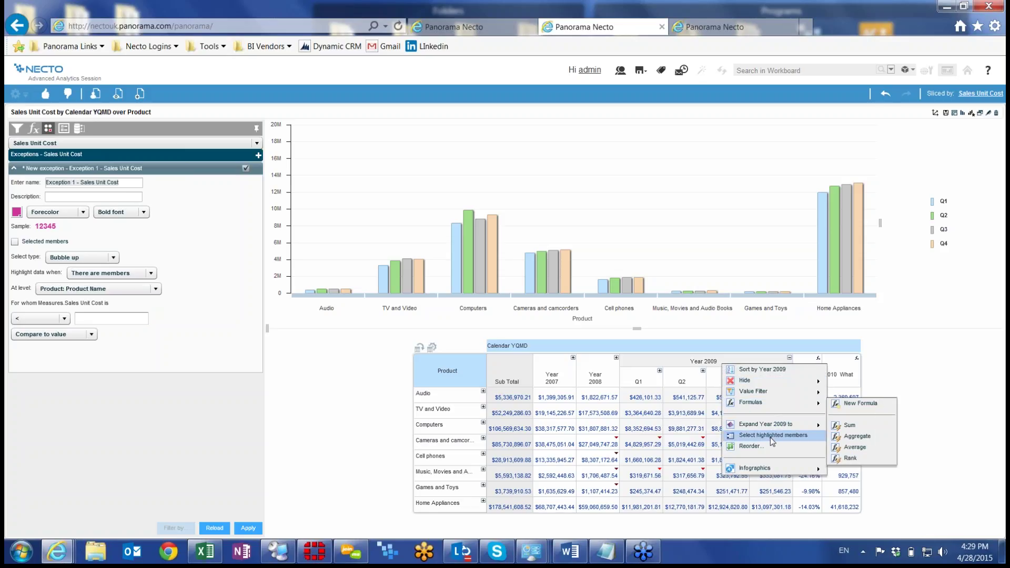
{"action": "left_click", "coordinate": [855, 439]}
{"action": "left_click", "coordinate": [698, 360]}
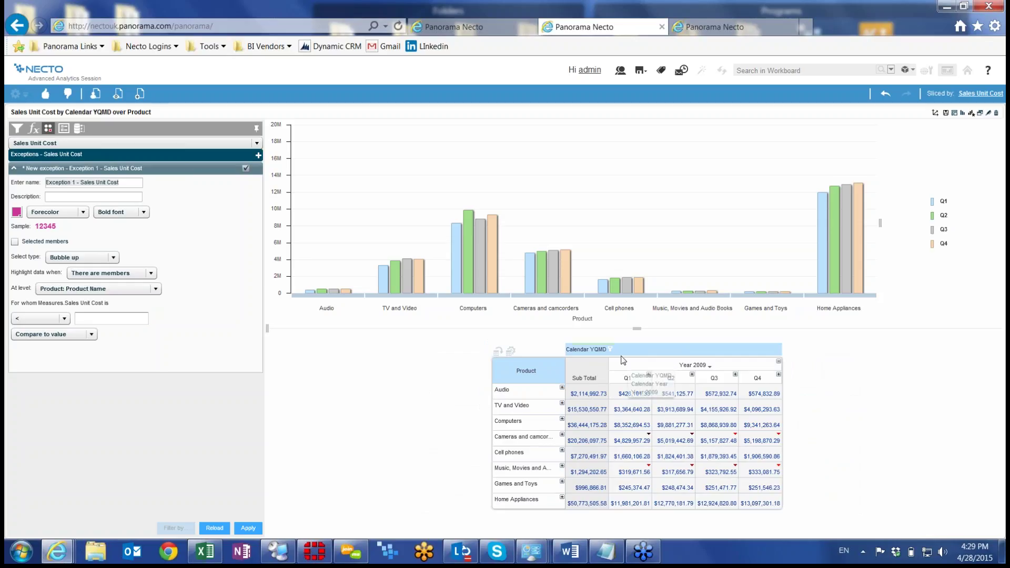
Reduce the table columns to Year 2009 and 2010 What If, with the quarters collapsed and the Calendar YQMD sub totals turned off.
{"action": "left_click", "coordinate": [779, 361]}
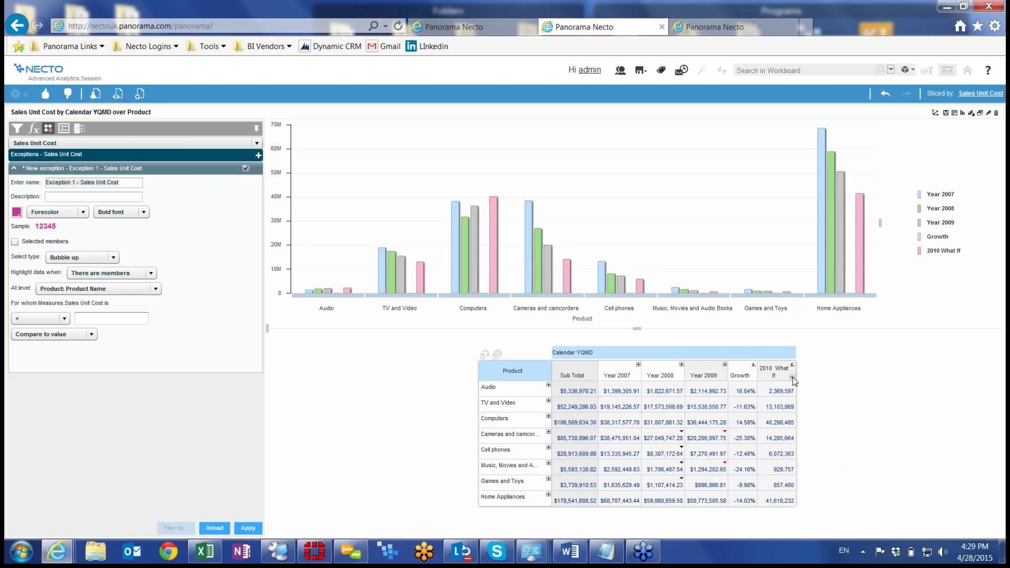
{"action": "left_click", "coordinate": [793, 379]}
{"action": "left_click", "coordinate": [859, 445]}
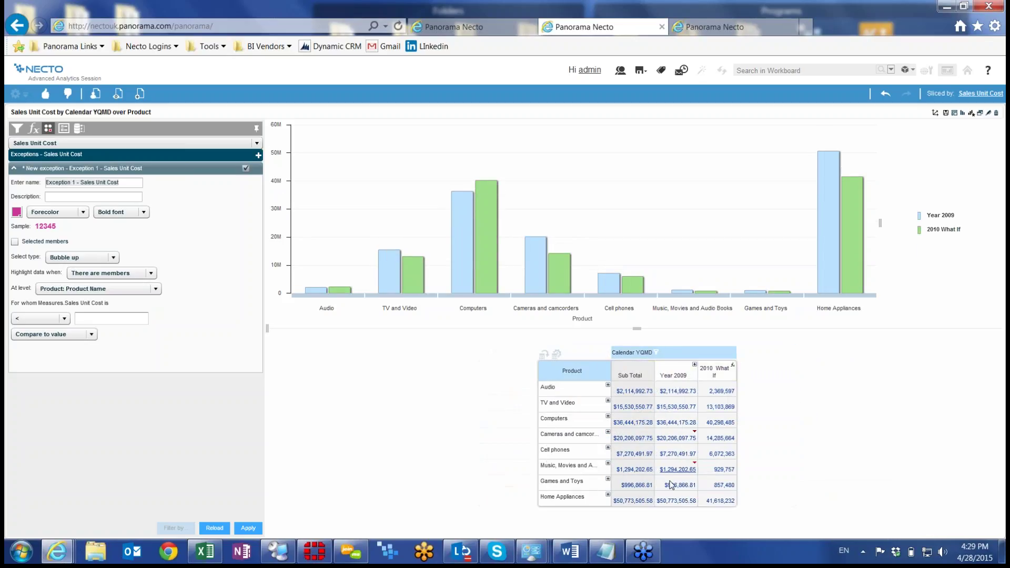
{"action": "right_click", "coordinate": [629, 357]}
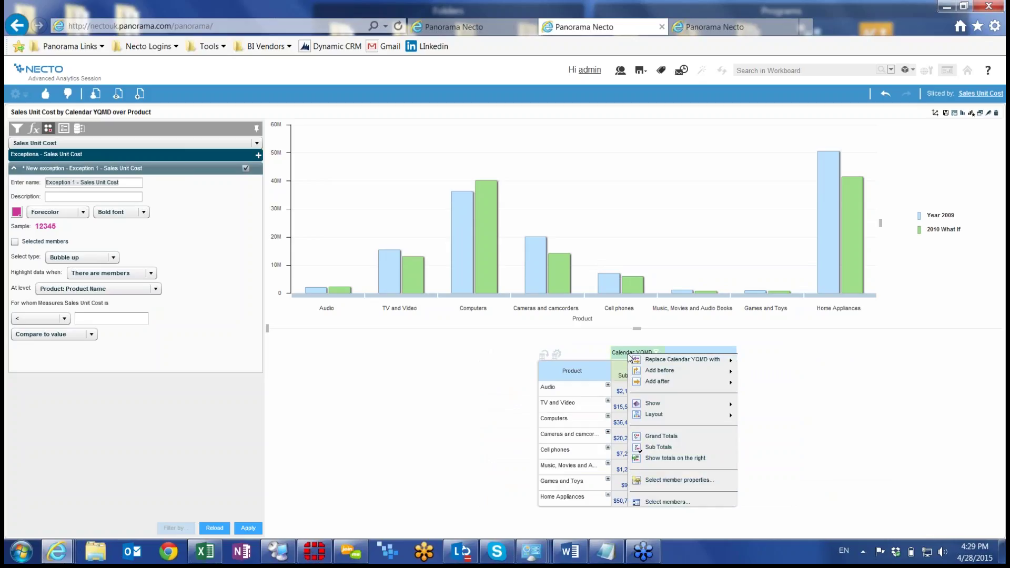
{"action": "left_click", "coordinate": [659, 447]}
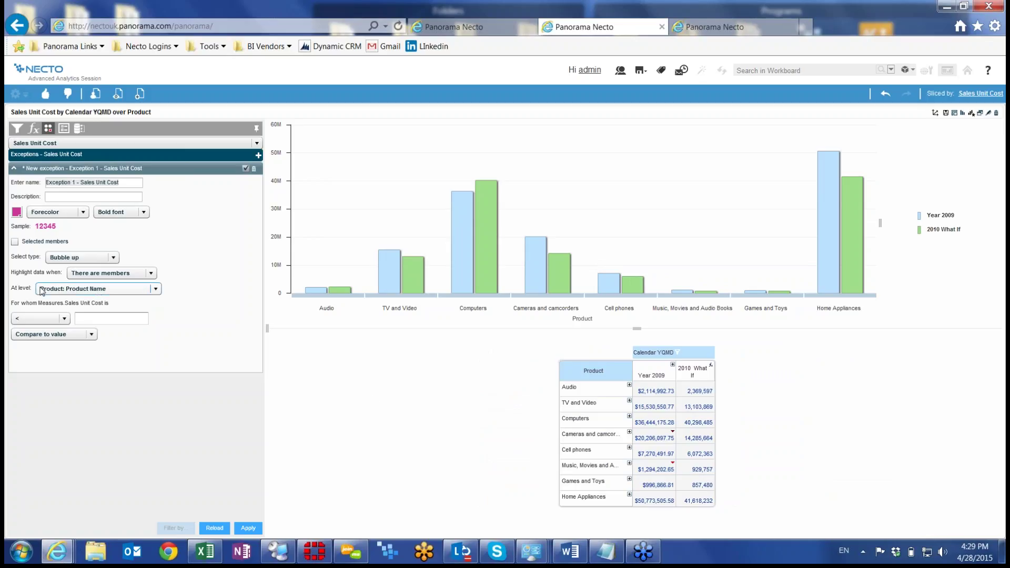
Apply the exception for Sales Unit Cost below 10000, and reapply it with the threshold lowered to 1000.
{"action": "left_click", "coordinate": [112, 318]}
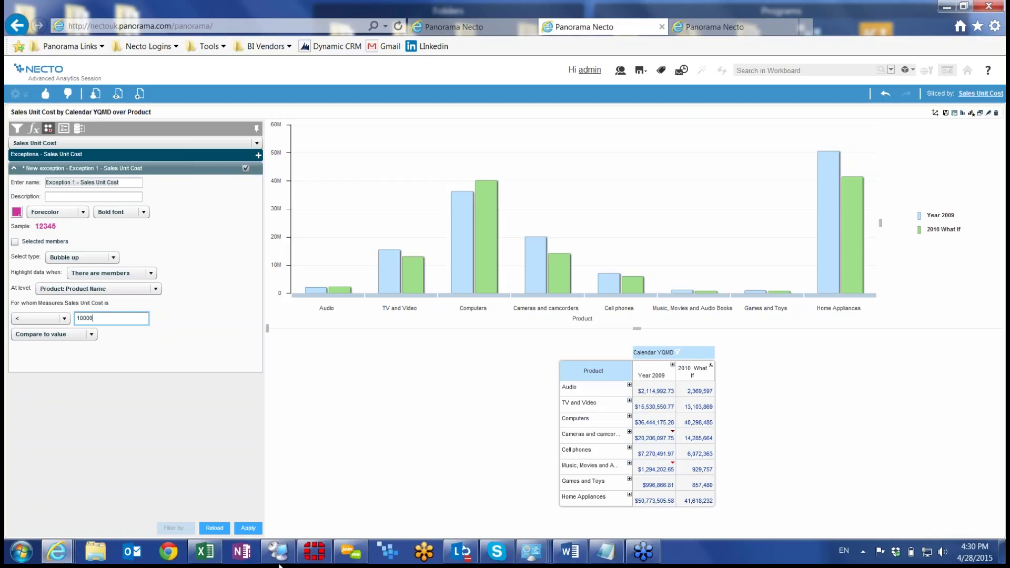
{"action": "left_click", "coordinate": [249, 528]}
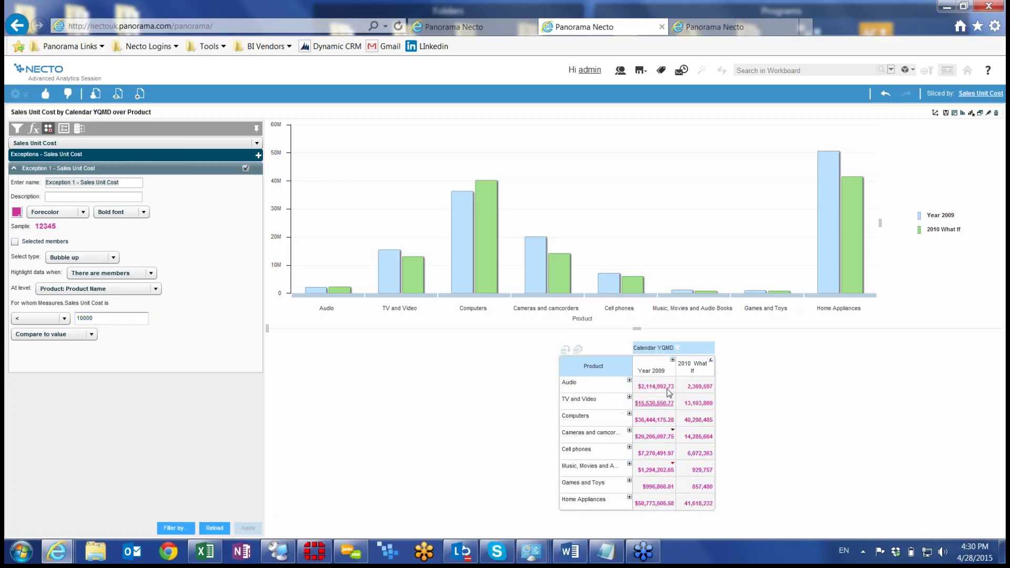
{"action": "left_click", "coordinate": [107, 318]}
{"action": "key", "text": "BackSpace"}
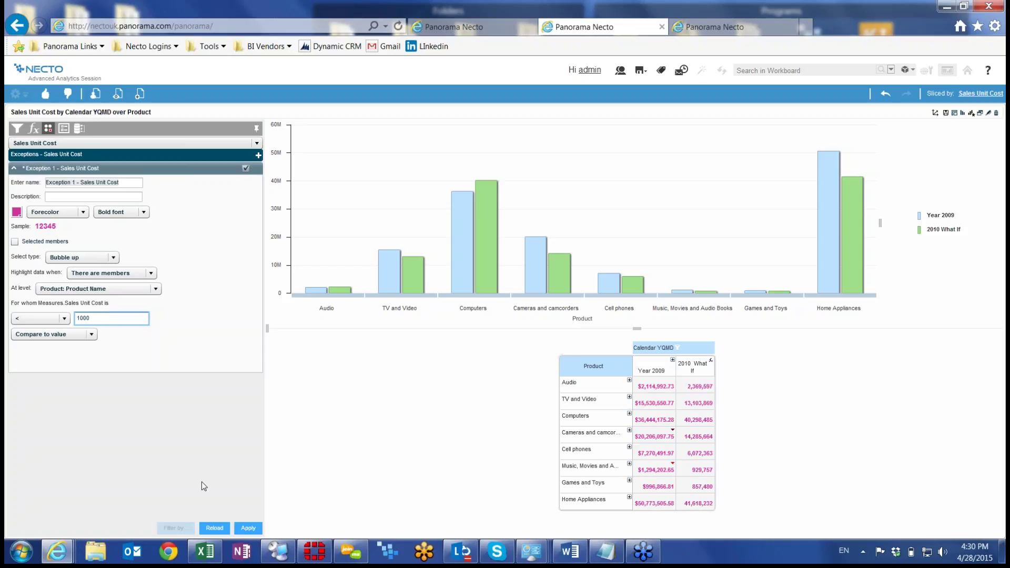
{"action": "left_click", "coordinate": [244, 527]}
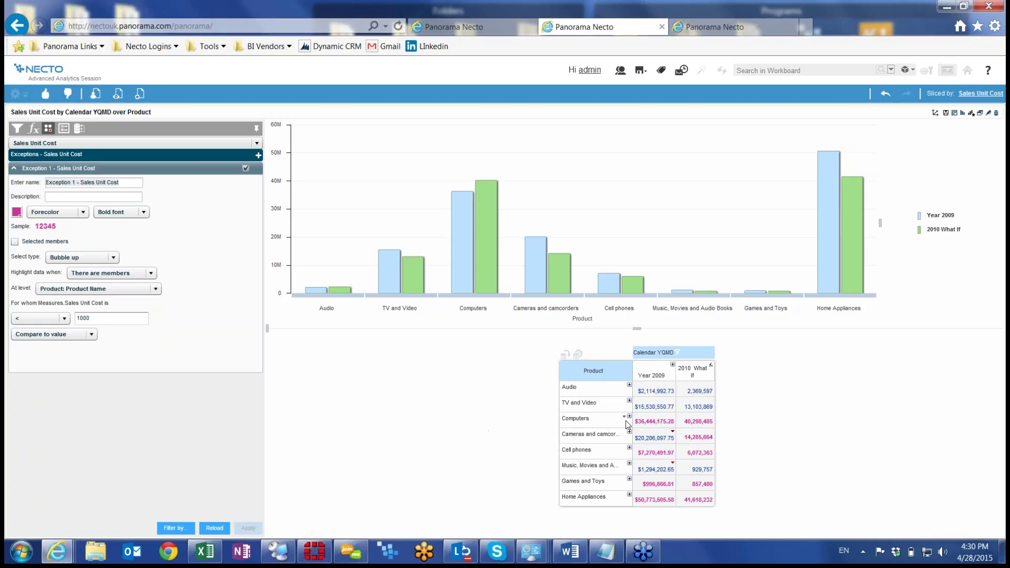
{"action": "mouse_move", "coordinate": [660, 426]}
Restore the maximized view to the workboard, trying the Sales Unit Cost slider at 400K and setting the Campaigns slider to 1%.
{"action": "left_click", "coordinate": [981, 114]}
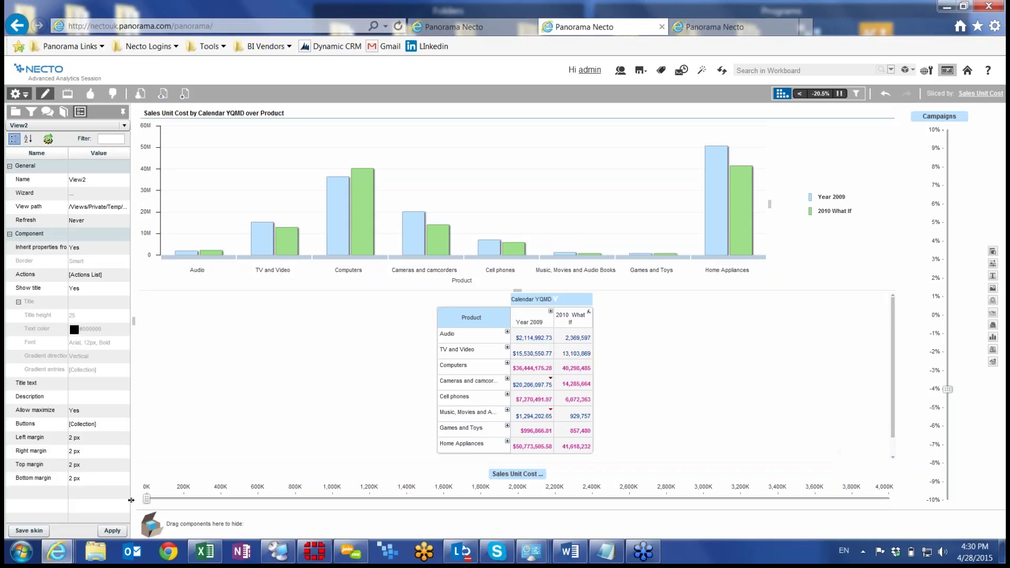
{"action": "left_click_drag", "start_coordinate": [147, 498], "coordinate": [220, 498]}
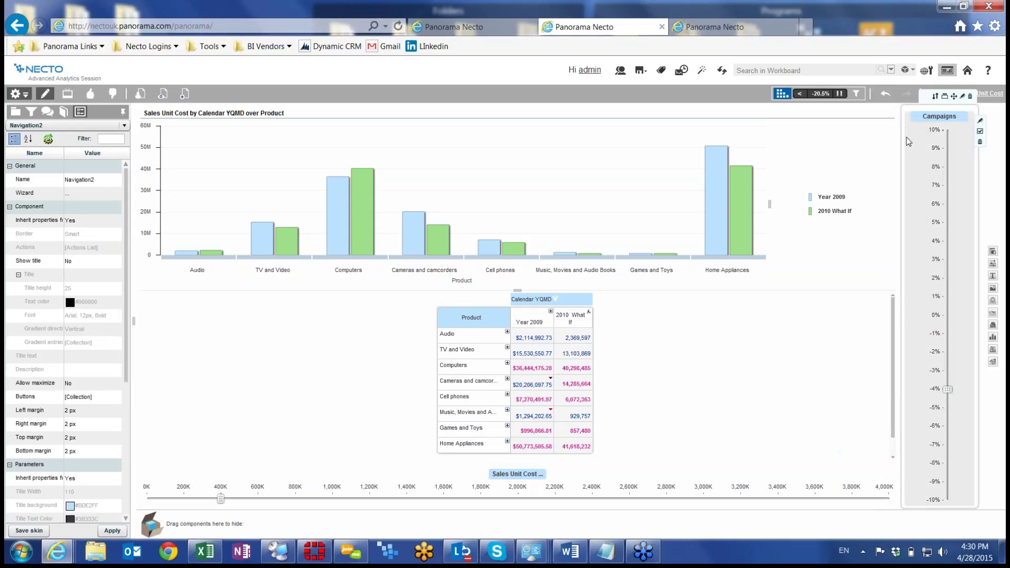
{"action": "left_click_drag", "start_coordinate": [947, 389], "coordinate": [939, 304]}
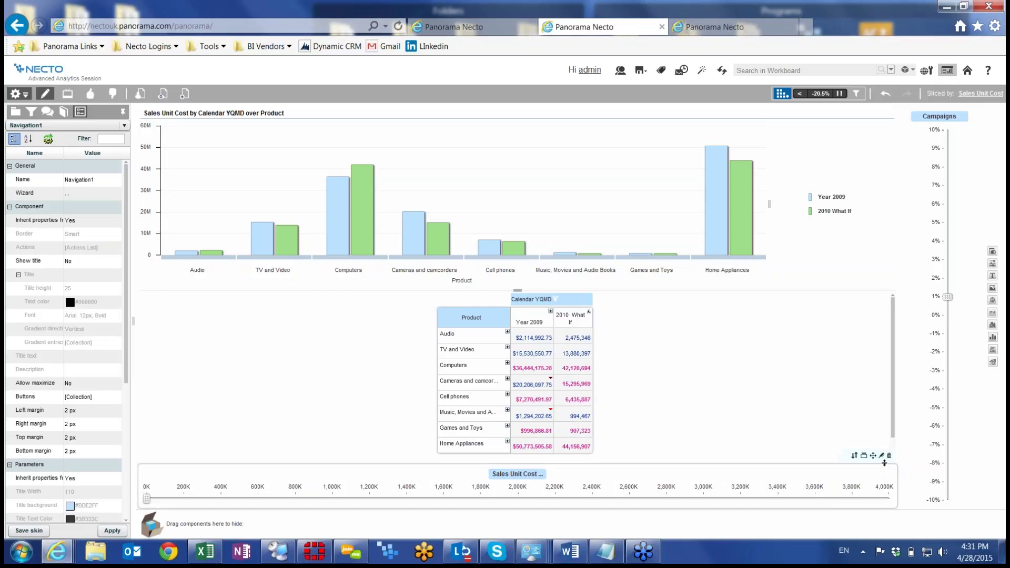
Delete the Sales Unit Cost slider and its emptied container beneath the table.
{"action": "left_click", "coordinate": [902, 497]}
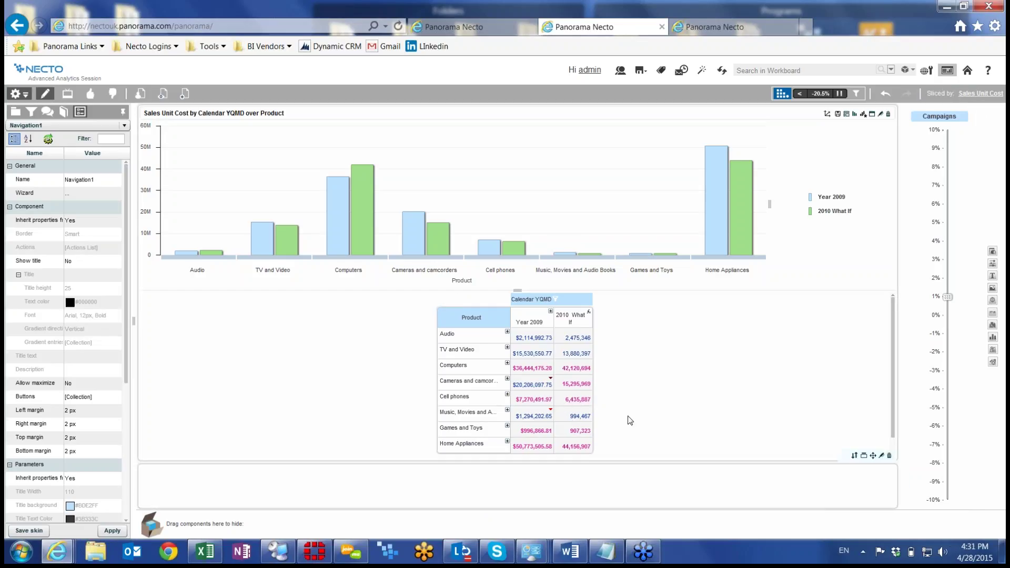
{"action": "left_click", "coordinate": [889, 456]}
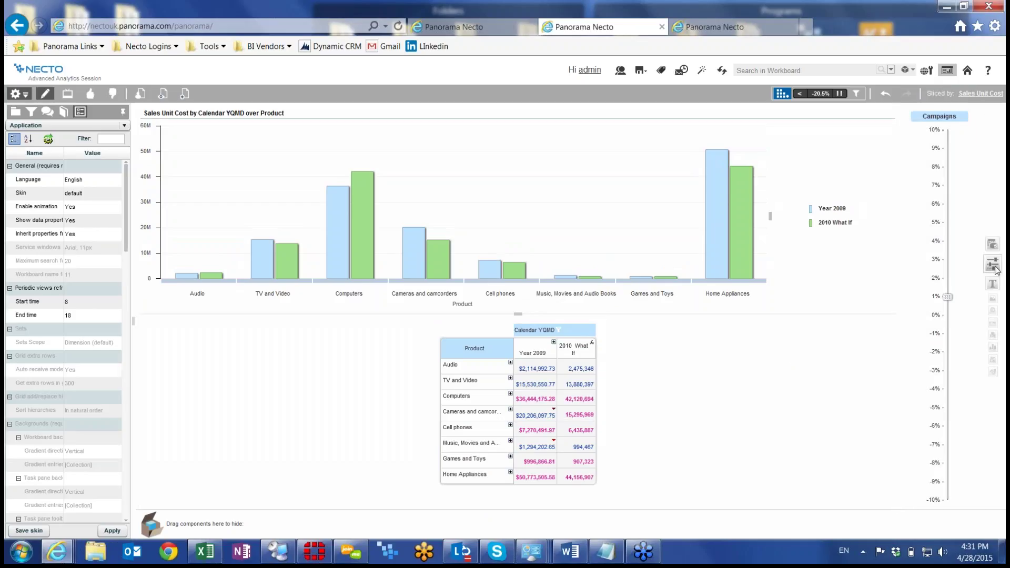
Start a value filter by Year 2009 with a specific level enabled and the filter type Top percent.
{"action": "left_click", "coordinate": [550, 356]}
{"action": "mouse_move", "coordinate": [612, 389]}
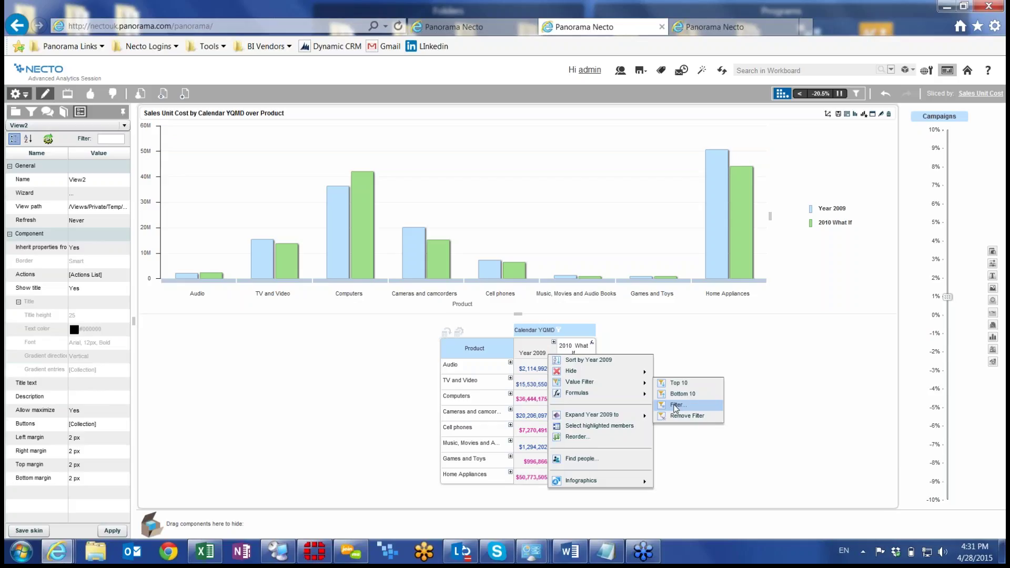
{"action": "left_click", "coordinate": [676, 406]}
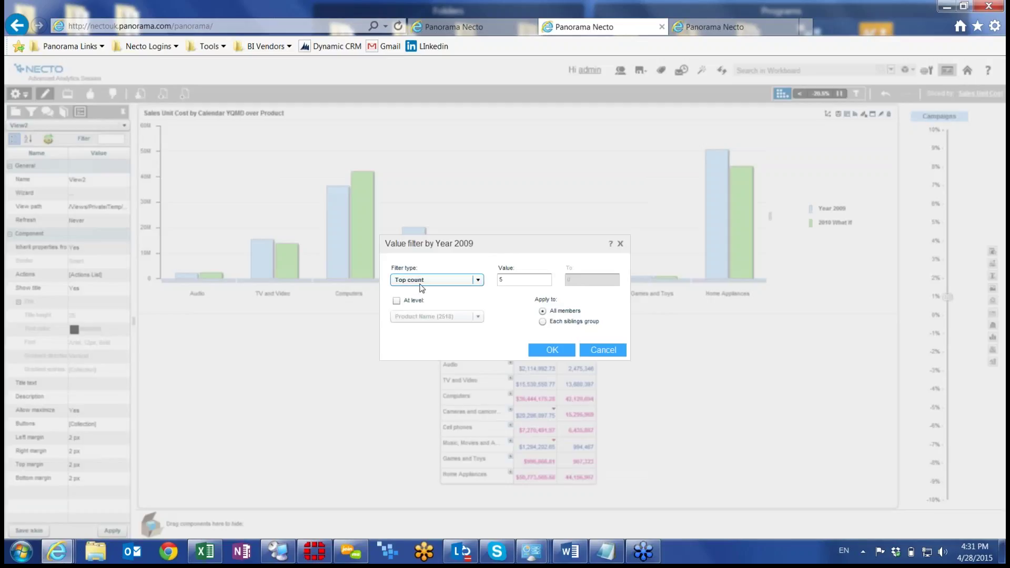
{"action": "left_click", "coordinate": [396, 301]}
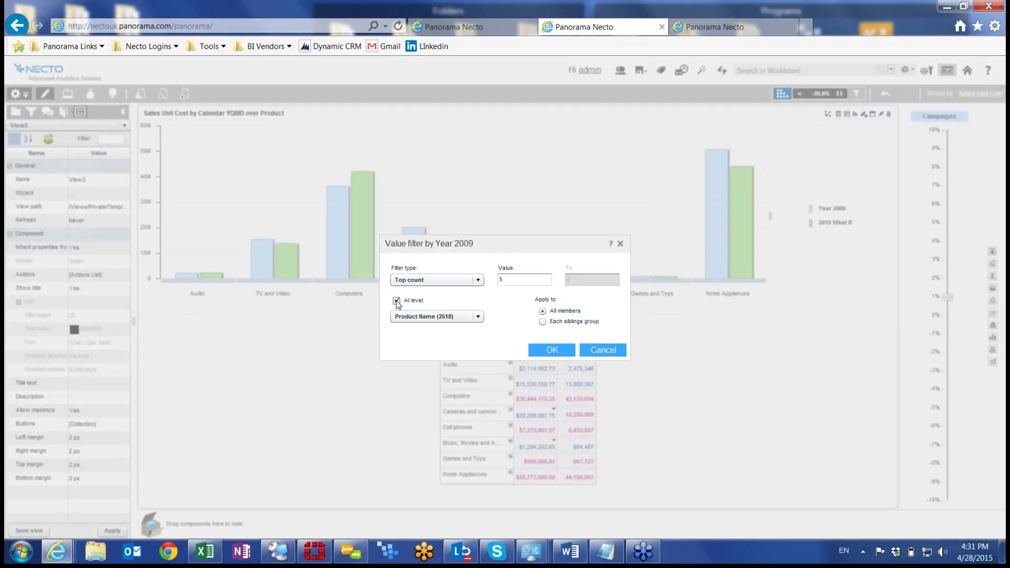
{"action": "left_click", "coordinate": [437, 280]}
{"action": "scroll", "coordinate": [436, 311], "scroll_direction": "down", "scroll_amount": 1}
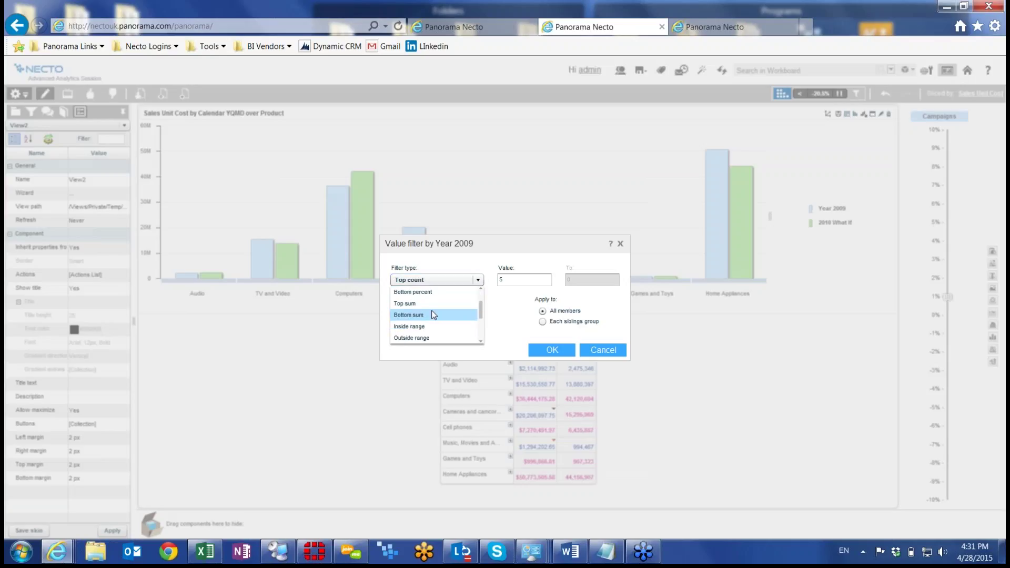
{"action": "scroll", "coordinate": [429, 292], "scroll_direction": "down", "scroll_amount": 2}
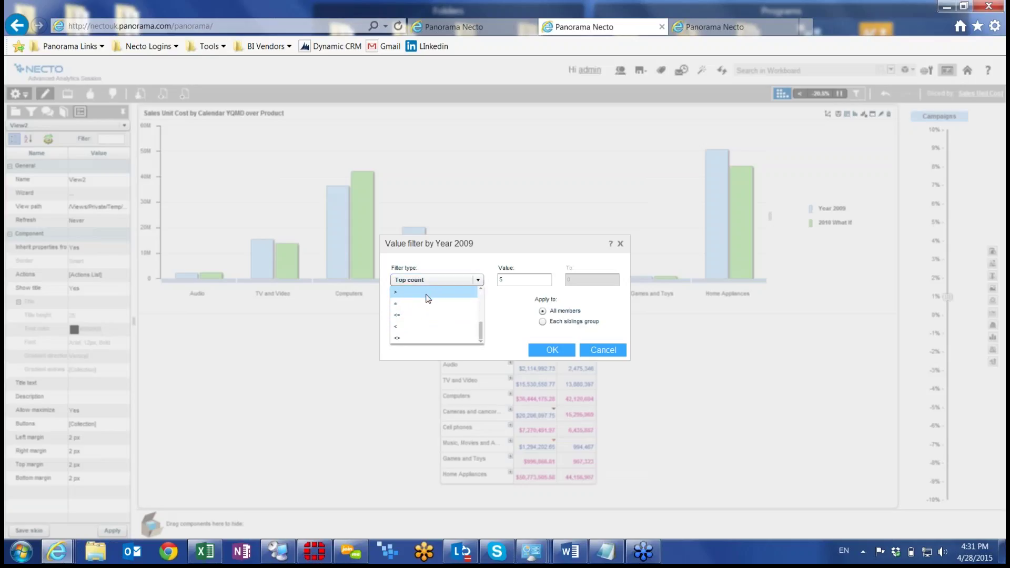
{"action": "scroll", "coordinate": [413, 294], "scroll_direction": "up", "scroll_amount": 2}
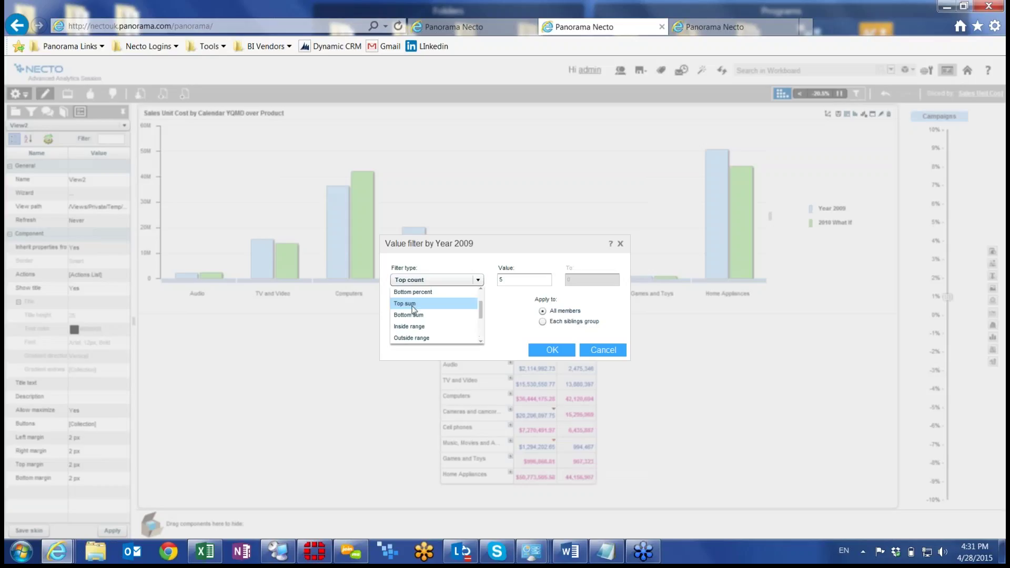
{"action": "left_click", "coordinate": [481, 341]}
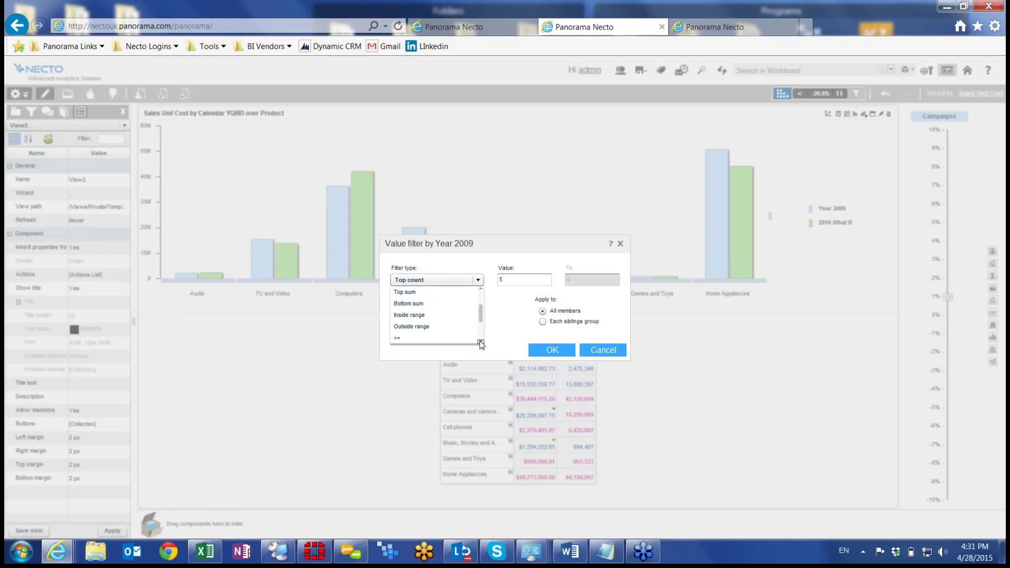
{"action": "left_click_drag", "start_coordinate": [482, 321], "coordinate": [482, 295]}
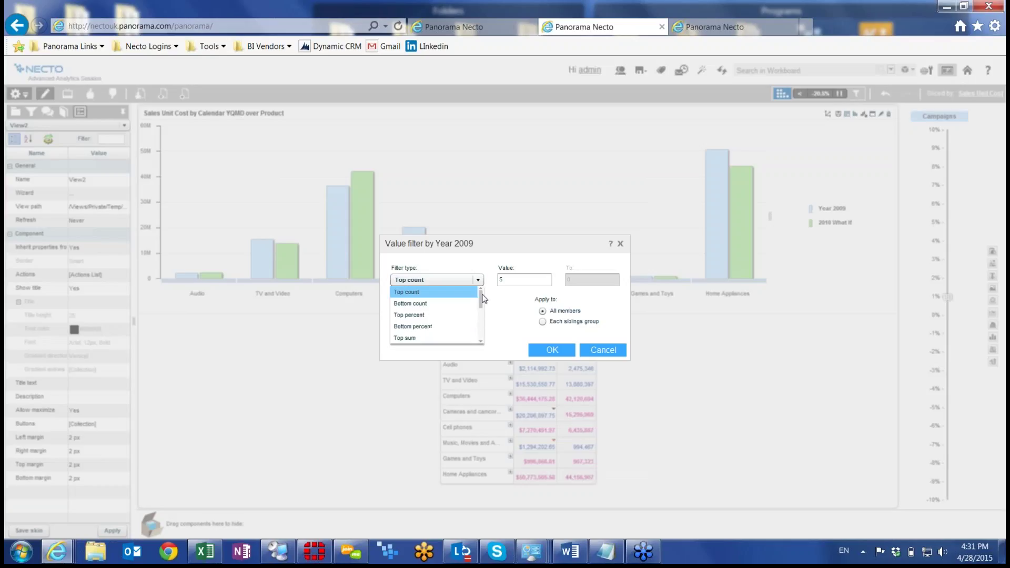
{"action": "left_click", "coordinate": [416, 315]}
Apply the Year 2009 filter with value 5 at the Product Subcategory Name level, and undo it.
{"action": "left_click", "coordinate": [518, 280]}
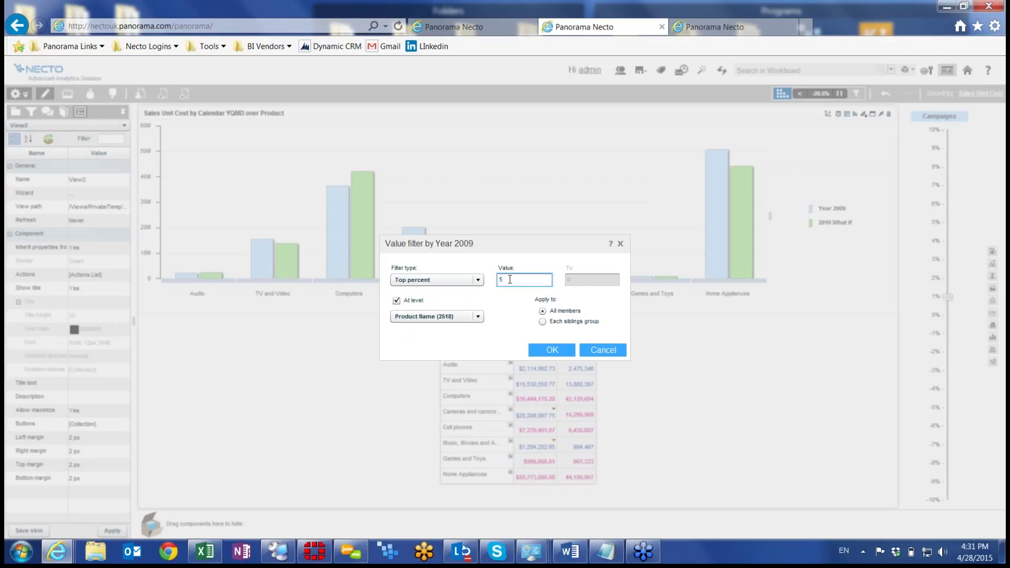
{"action": "left_click", "coordinate": [454, 316]}
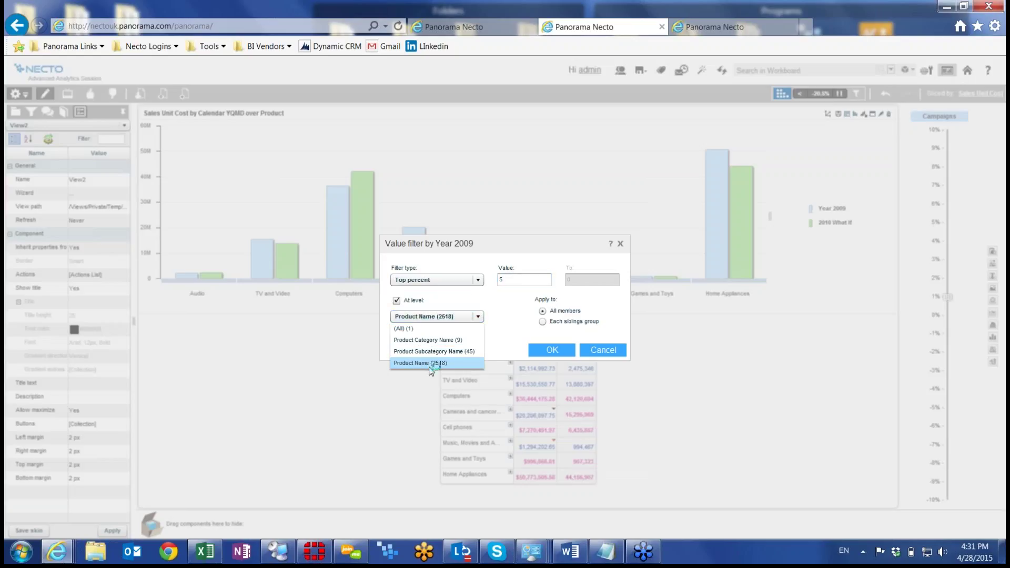
{"action": "left_click", "coordinate": [451, 352]}
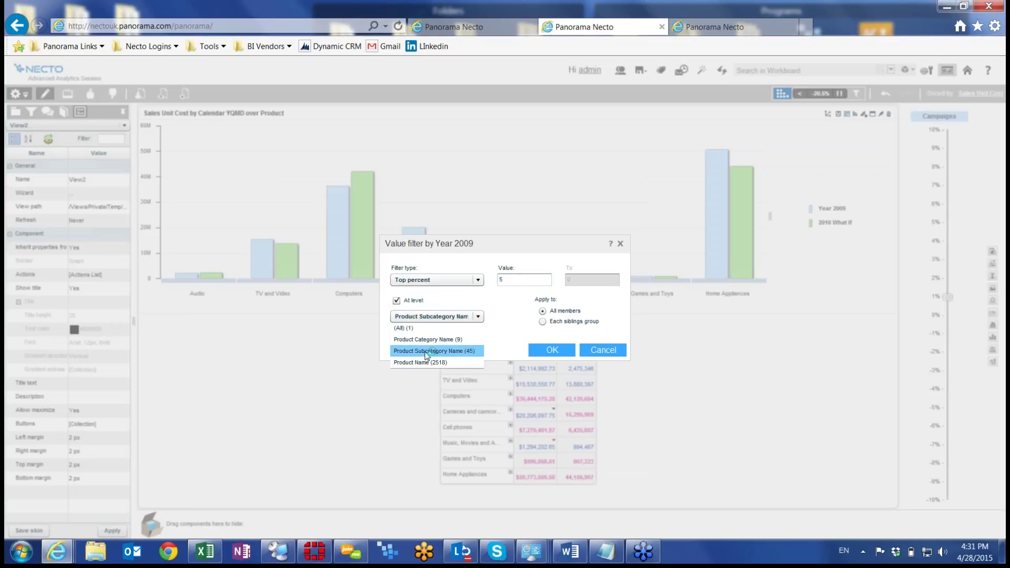
{"action": "left_click", "coordinate": [550, 351]}
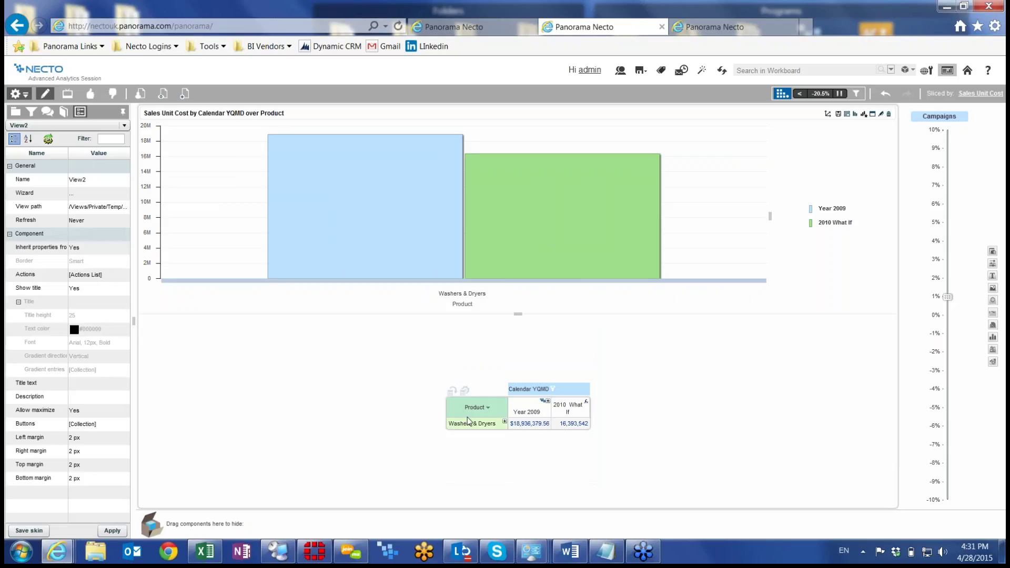
{"action": "left_click", "coordinate": [885, 94]}
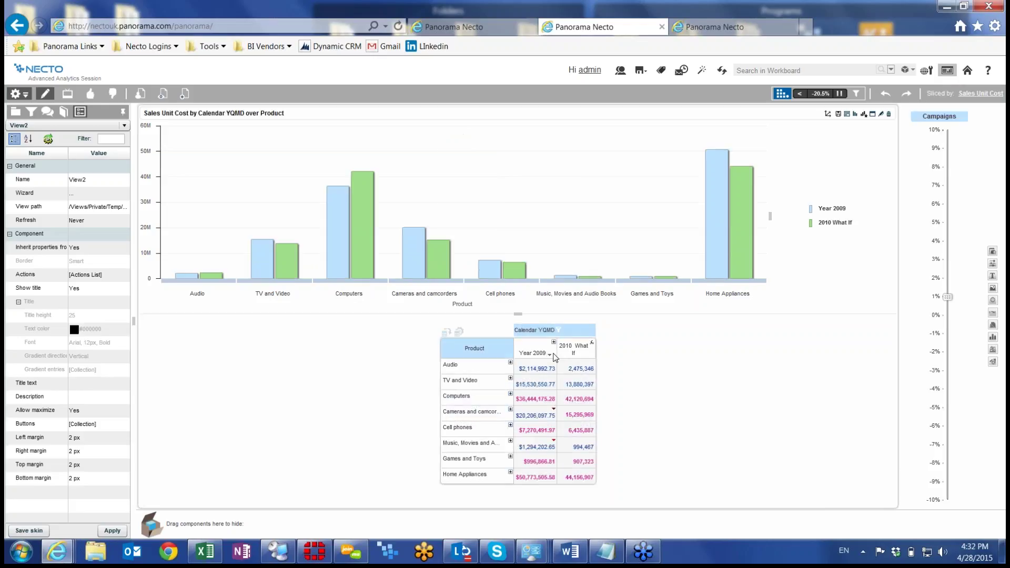
Filter the table by Year 2009 to the top 30 percent at the Product Name level, applied to all members.
{"action": "left_click", "coordinate": [550, 356]}
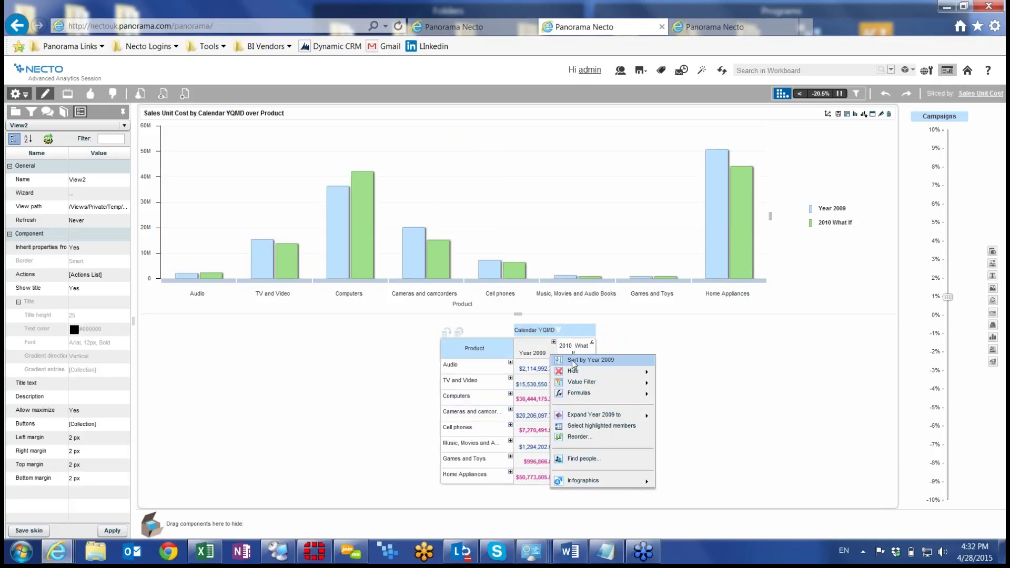
{"action": "mouse_move", "coordinate": [595, 382]}
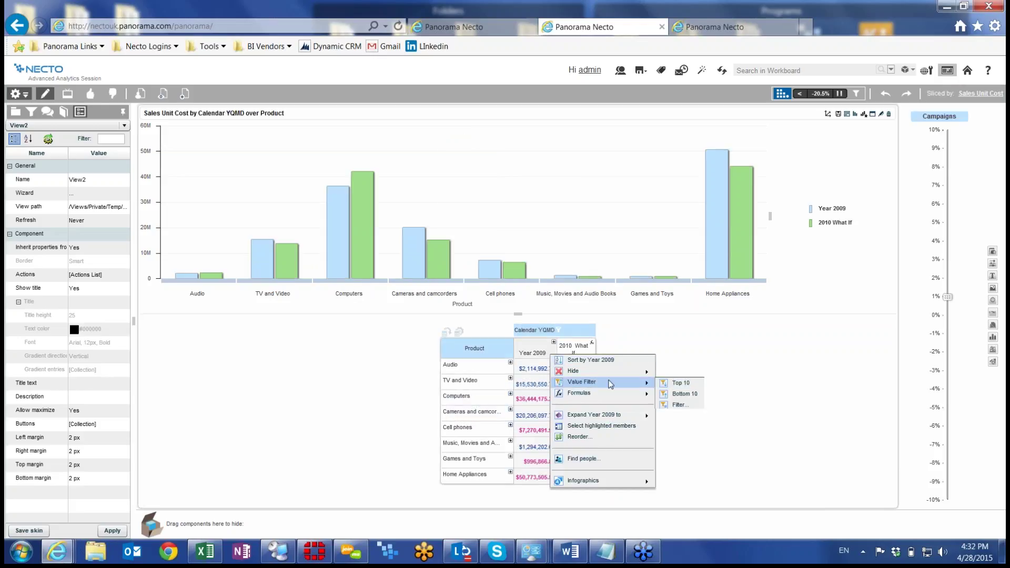
{"action": "left_click", "coordinate": [682, 405]}
{"action": "left_click", "coordinate": [524, 279]}
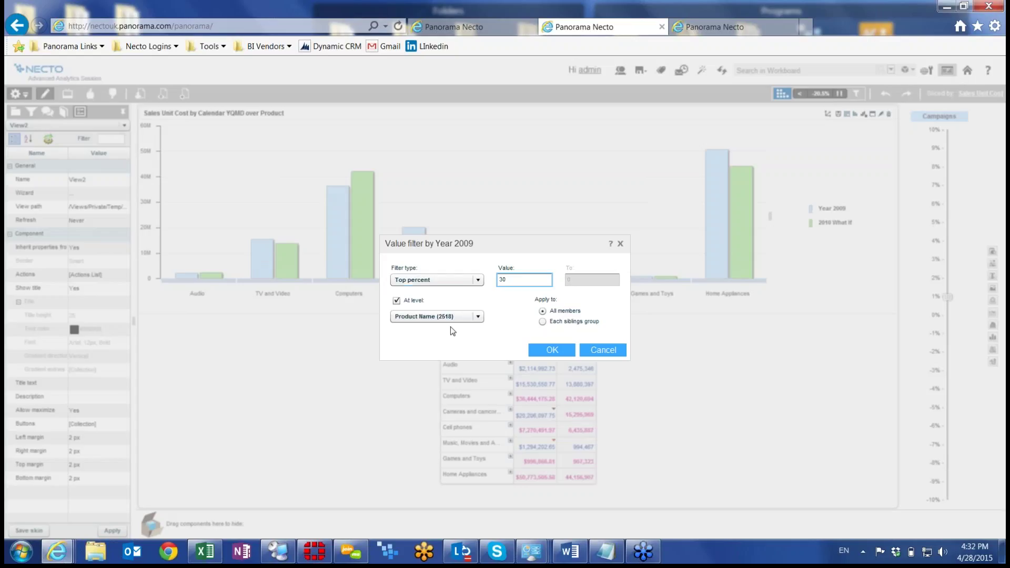
{"action": "left_click", "coordinate": [421, 317]}
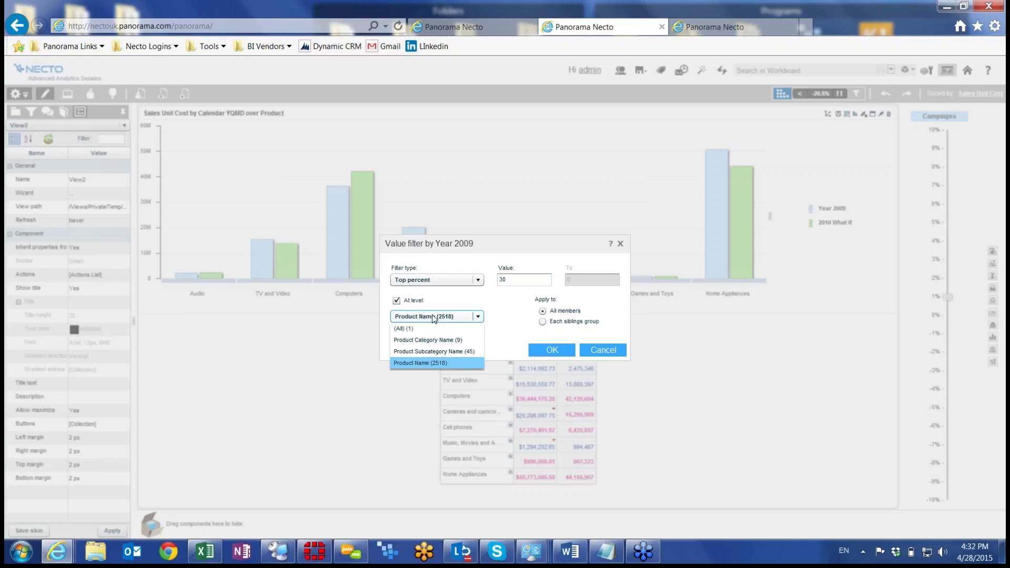
{"action": "left_click", "coordinate": [456, 364]}
{"action": "left_click", "coordinate": [551, 350]}
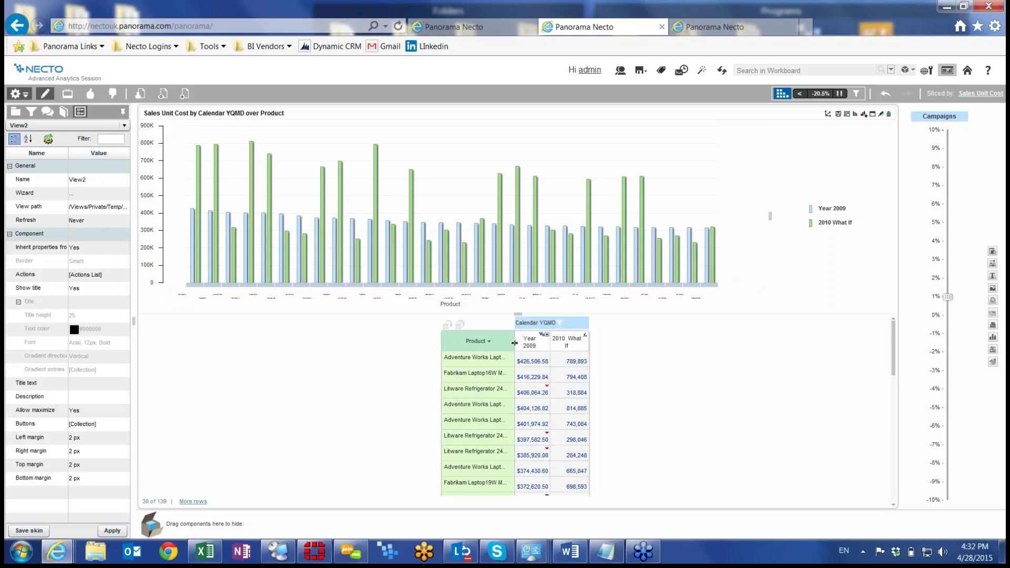
Widen the Product column to read the full product names and load more rows of the filtered table.
{"action": "double_click", "coordinate": [514, 343]}
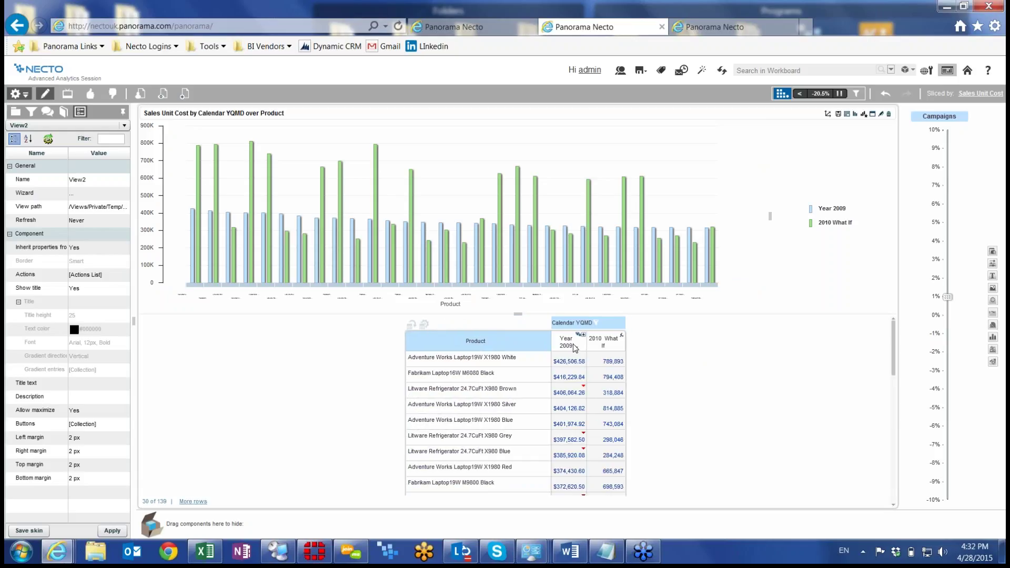
{"action": "scroll", "coordinate": [582, 358], "scroll_direction": "down", "scroll_amount": 5}
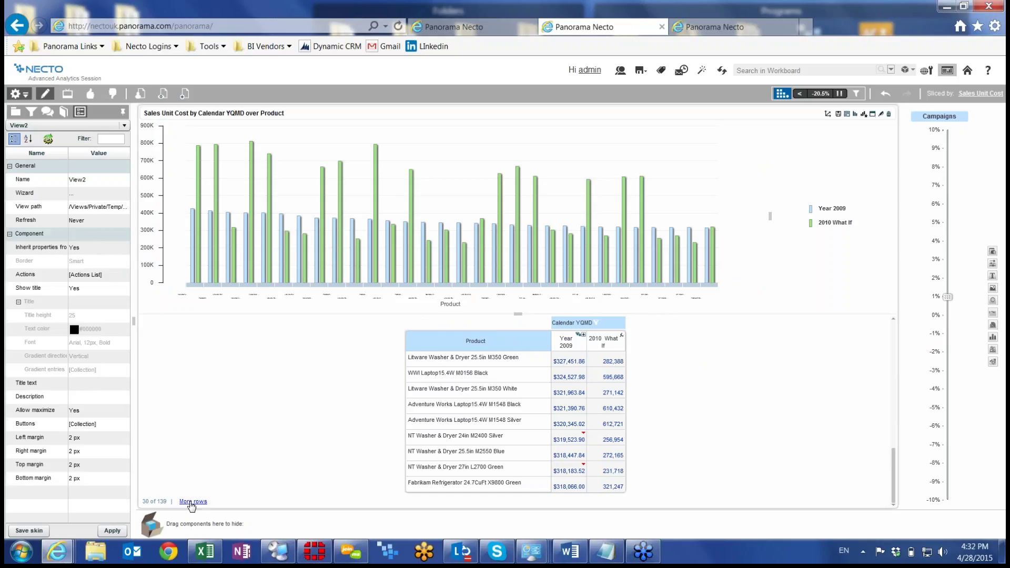
{"action": "left_click", "coordinate": [193, 501]}
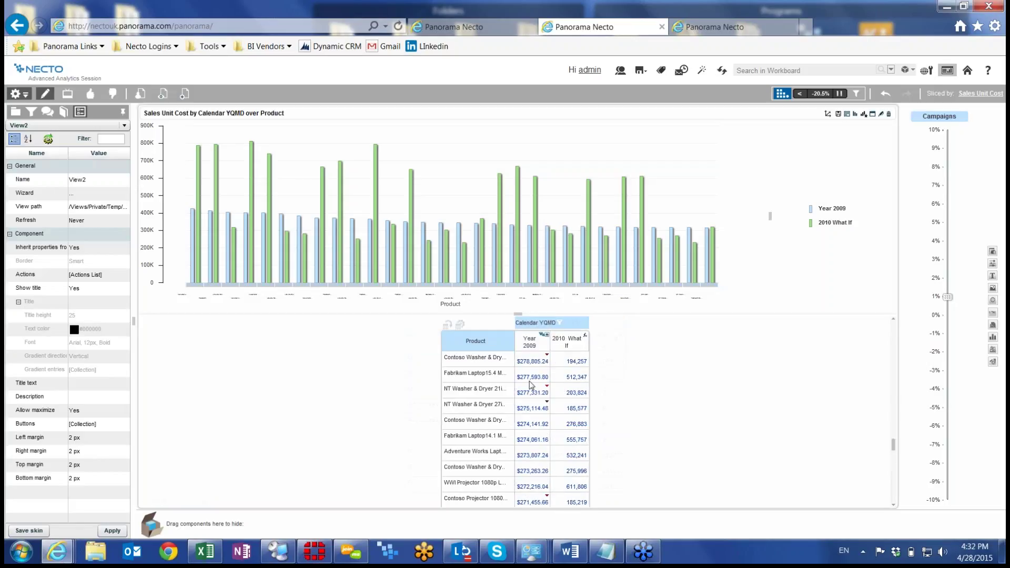
{"action": "scroll", "coordinate": [527, 428], "scroll_direction": "up", "scroll_amount": 10}
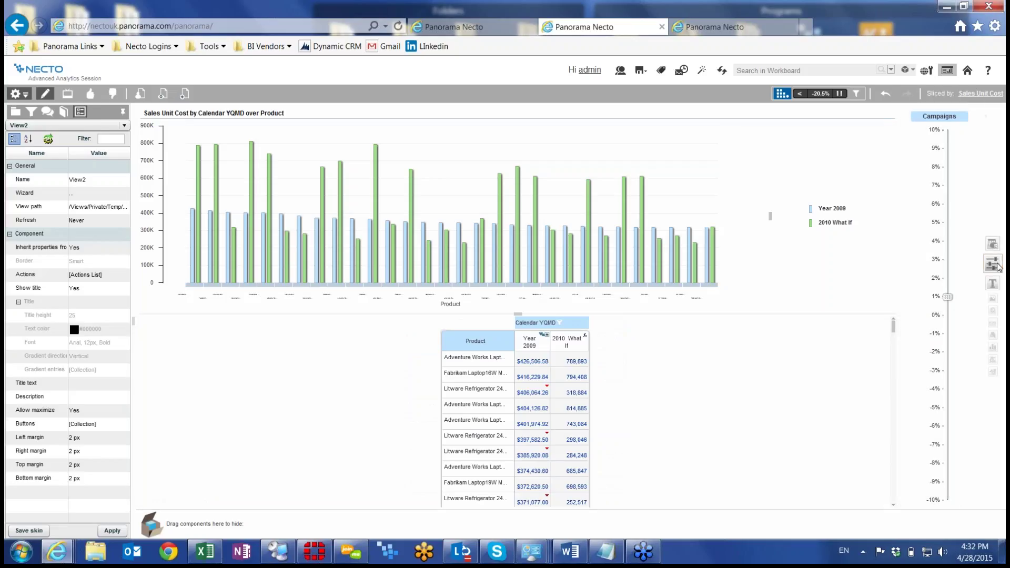
Add a navigation component beneath the table with a Value Filters parameter for the Year 2009 top percent, using a step of 10.
{"action": "left_click_drag", "start_coordinate": [997, 267], "coordinate": [516, 324]}
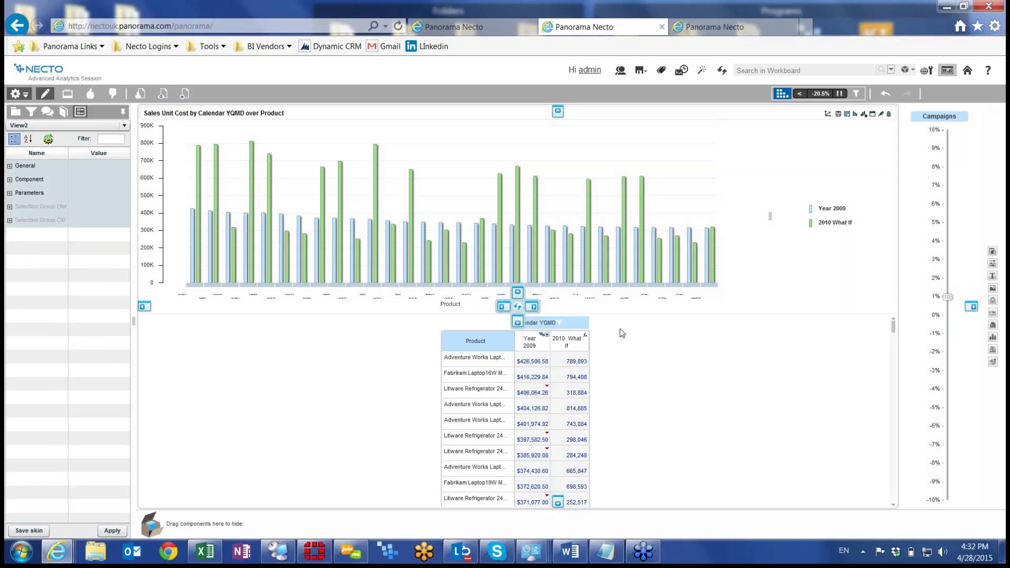
{"action": "left_click", "coordinate": [585, 173]}
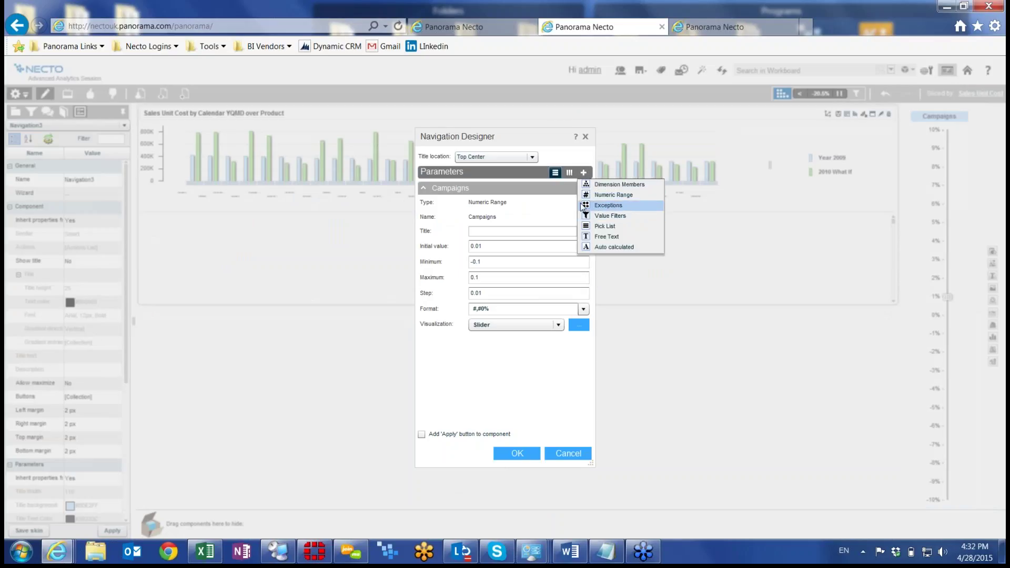
{"action": "left_click", "coordinate": [599, 216]}
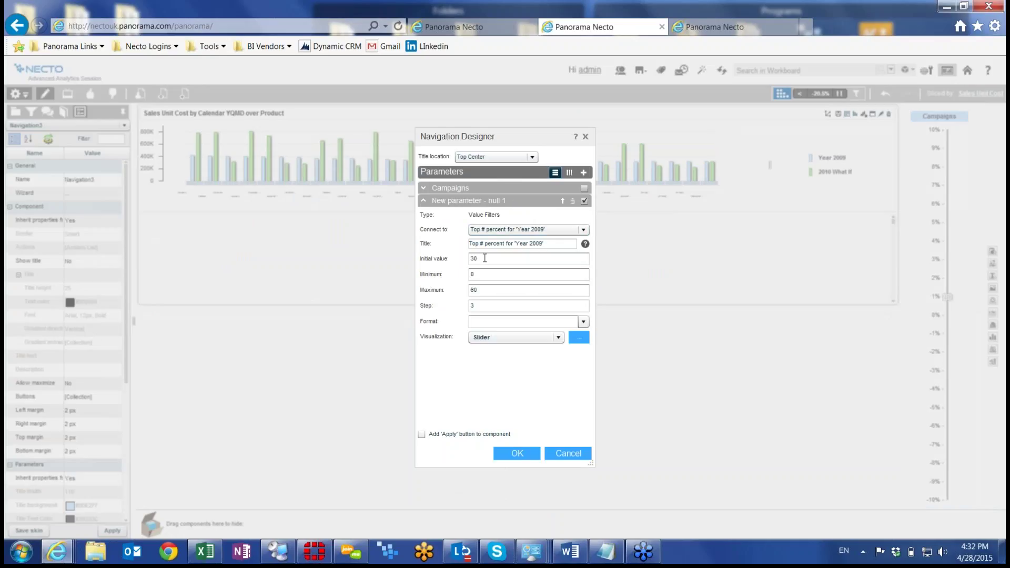
{"action": "left_click", "coordinate": [481, 262]}
{"action": "left_click", "coordinate": [467, 275]}
{"action": "left_click", "coordinate": [489, 290]}
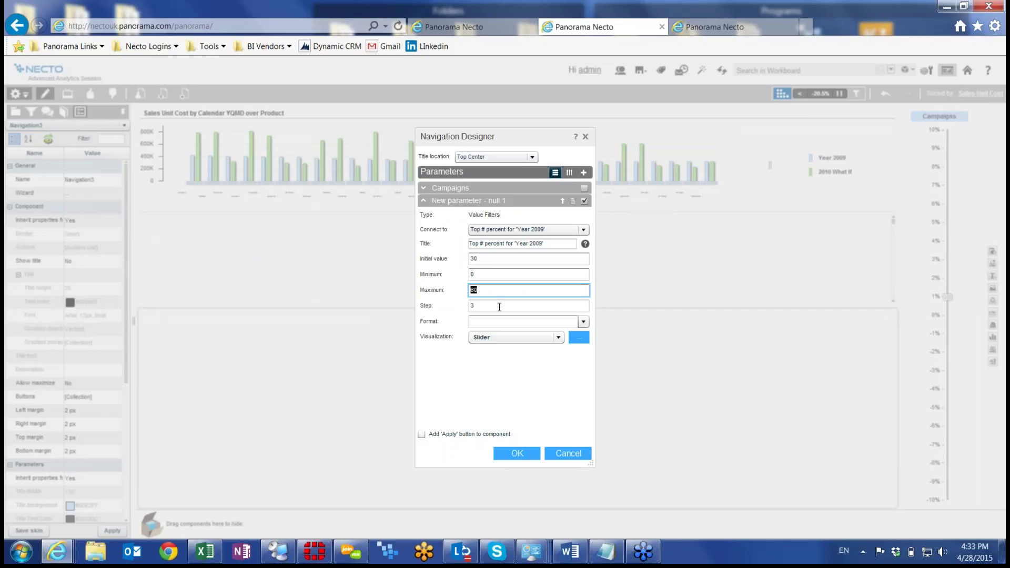
{"action": "left_click", "coordinate": [502, 307]}
{"action": "double_click", "coordinate": [471, 305]}
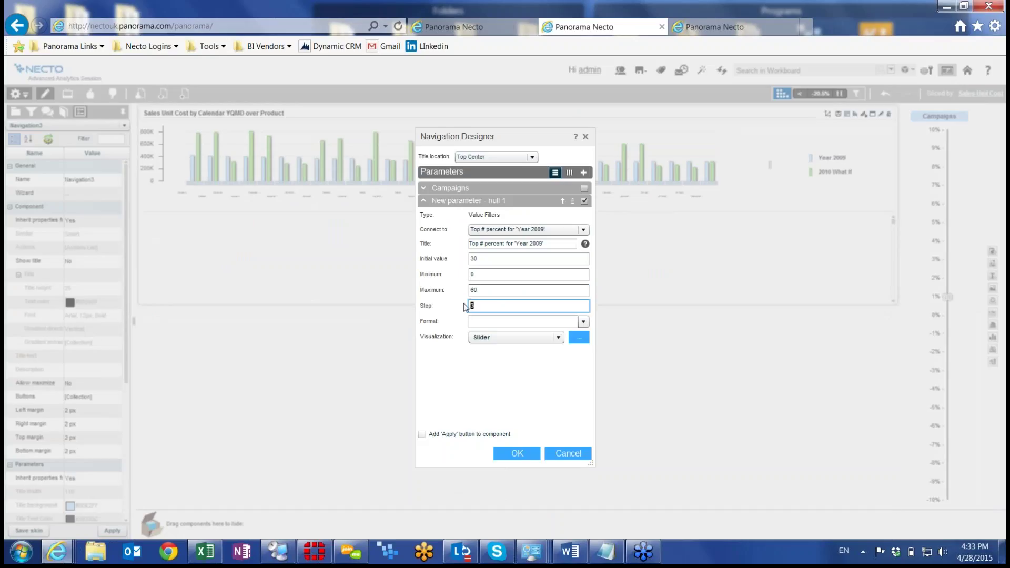
Set the slider labels of the top percent parameter to All.
{"action": "left_click", "coordinate": [578, 337]}
{"action": "left_click", "coordinate": [699, 361]}
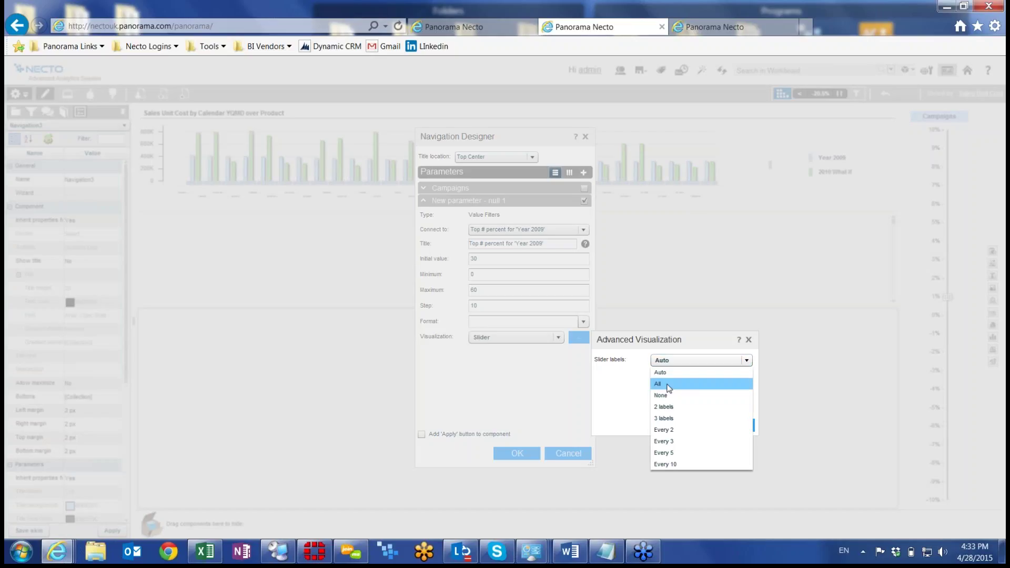
{"action": "left_click", "coordinate": [666, 385]}
{"action": "left_click", "coordinate": [675, 425]}
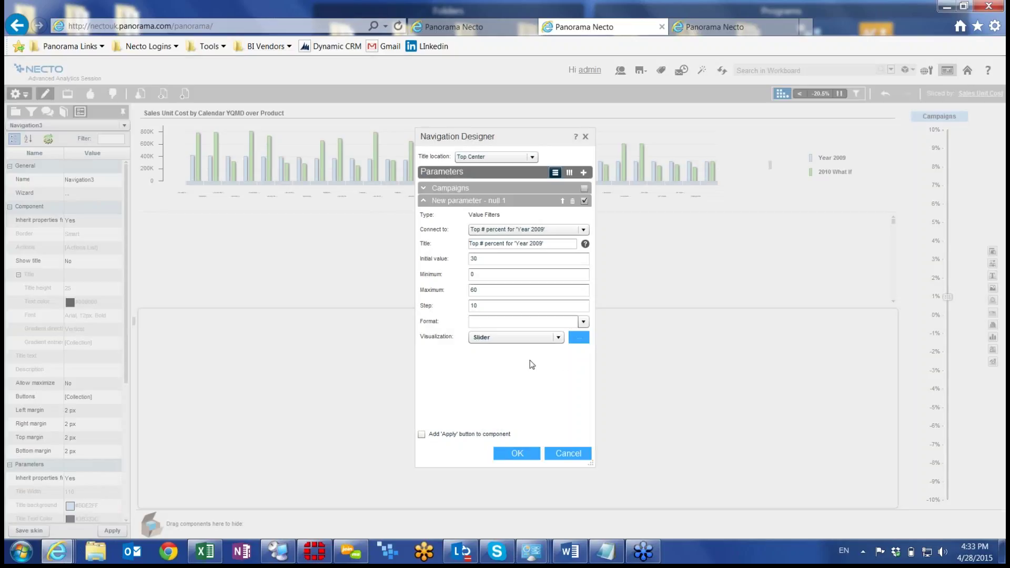
Add an Exceptions parameter connected to Exception 1 - Sales Unit Cost with the format #,#,K.
{"action": "left_click", "coordinate": [584, 174]}
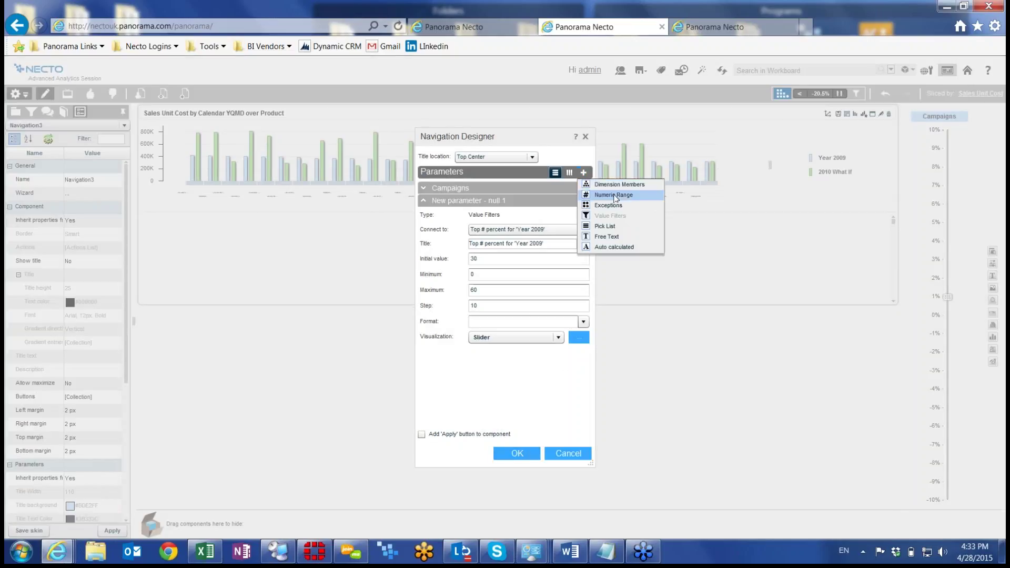
{"action": "left_click", "coordinate": [608, 206]}
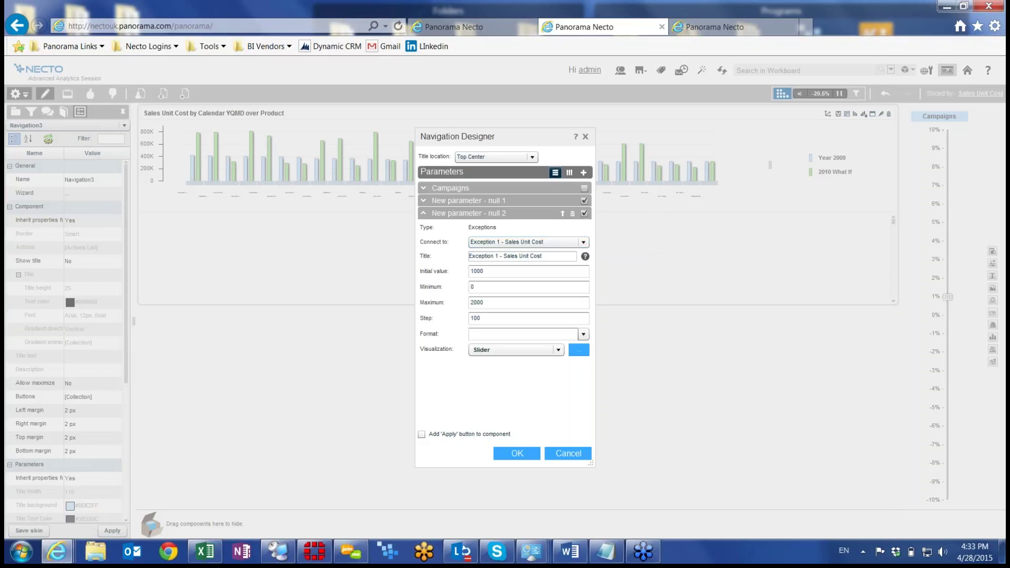
{"action": "left_click", "coordinate": [493, 271]}
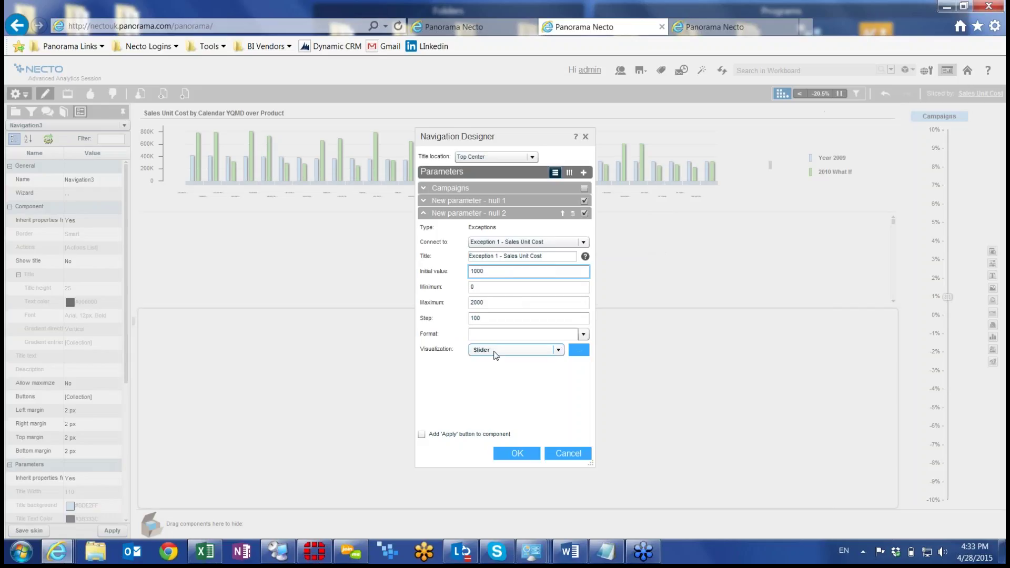
{"action": "left_click", "coordinate": [493, 334]}
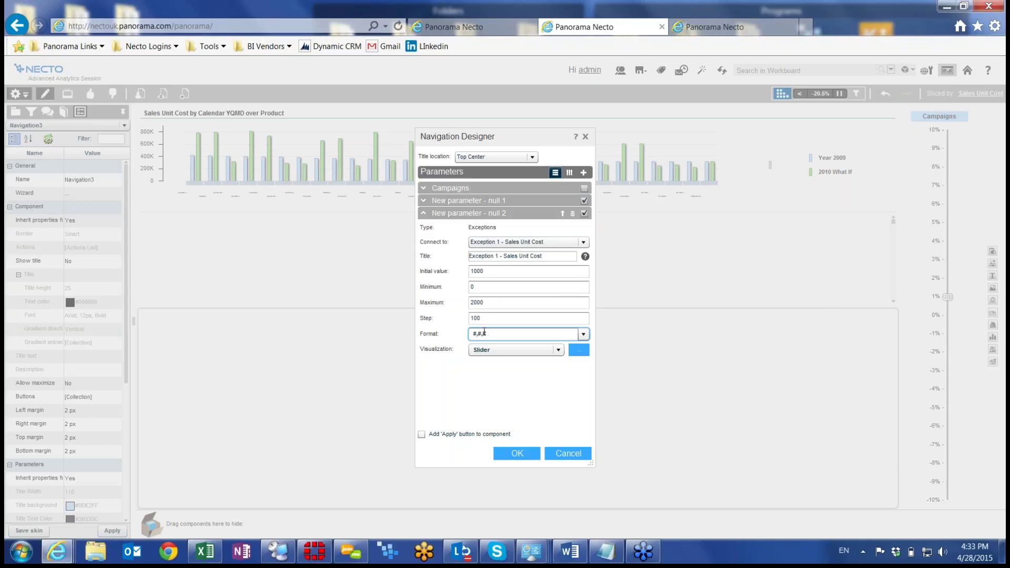
{"action": "key", "text": "ctrl+a"}
{"action": "type", "text": "#,#,K"}
{"action": "left_click_drag", "start_coordinate": [485, 335], "coordinate": [472, 333]}
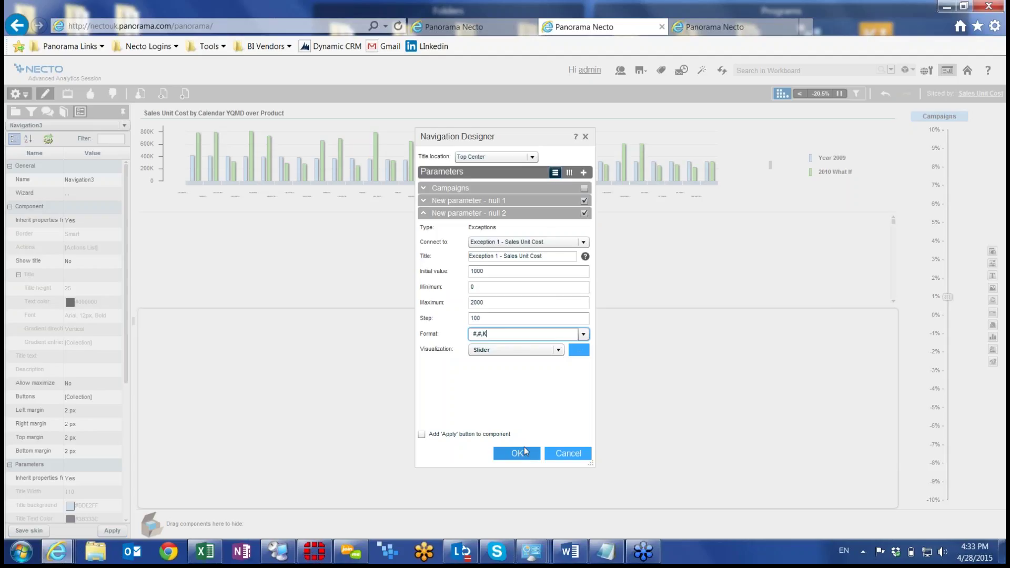
Set the exception parameter's step to 1000 and its maximum to 20000, and create the sliders.
{"action": "double_click", "coordinate": [544, 324]}
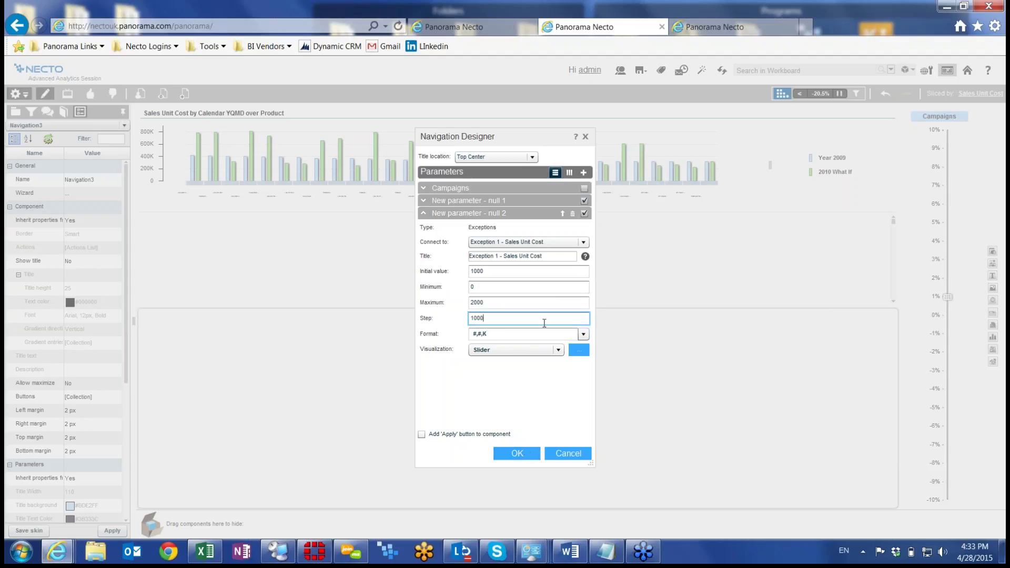
{"action": "left_click", "coordinate": [516, 301]}
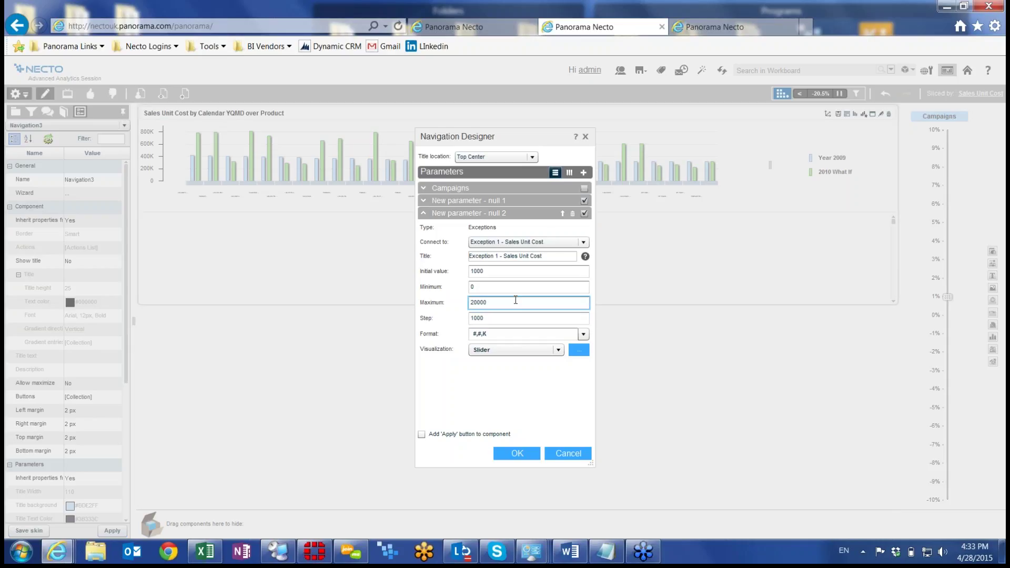
{"action": "type", "text": "0"}
{"action": "left_click", "coordinate": [514, 453]}
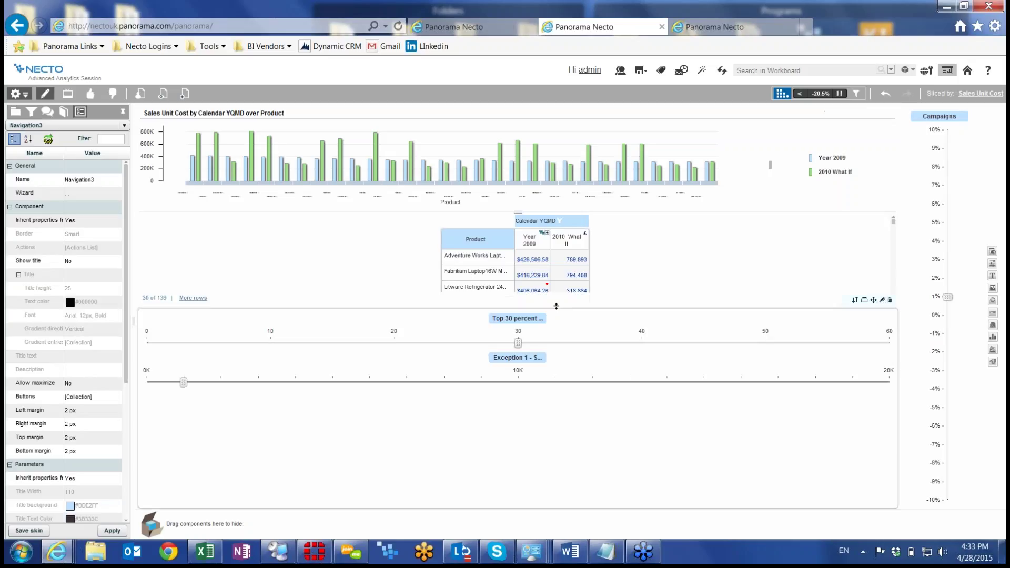
Reduce the height of the slider area beneath the view and show only the grid.
{"action": "left_click_drag", "start_coordinate": [557, 306], "coordinate": [552, 423]}
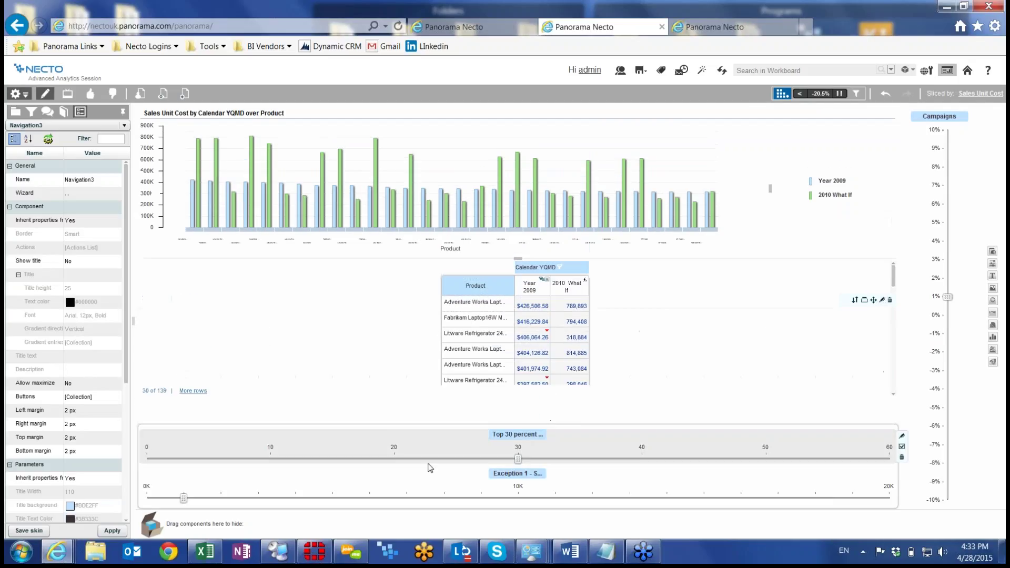
{"action": "left_click", "coordinate": [936, 126]}
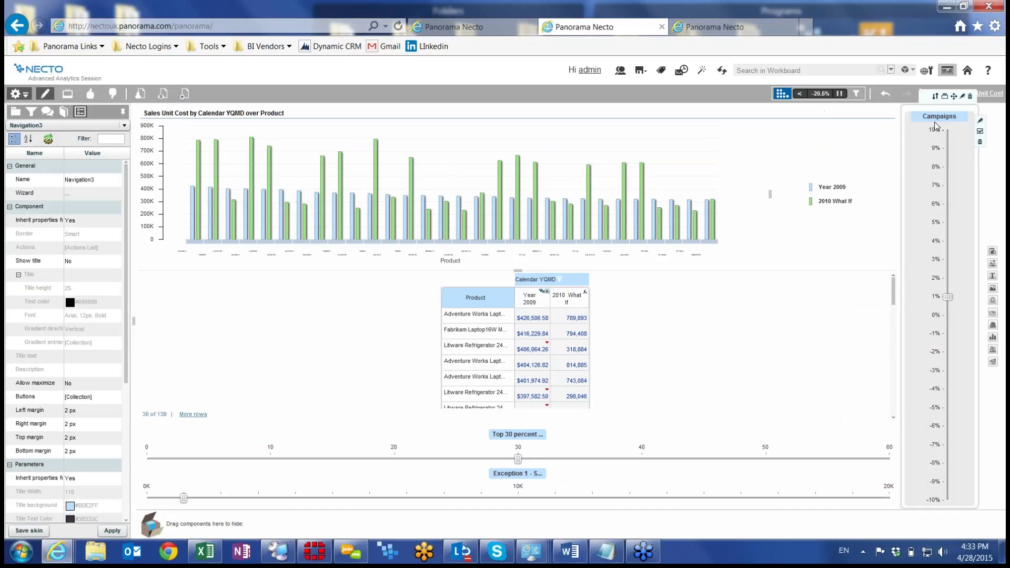
{"action": "left_click", "coordinate": [843, 123]}
{"action": "left_click", "coordinate": [847, 114]}
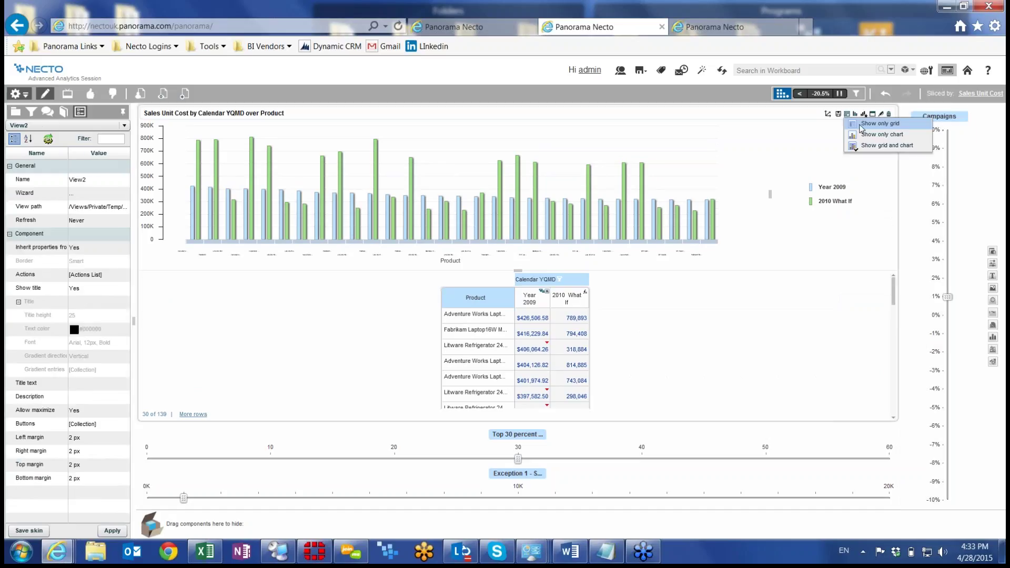
{"action": "left_click", "coordinate": [874, 125]}
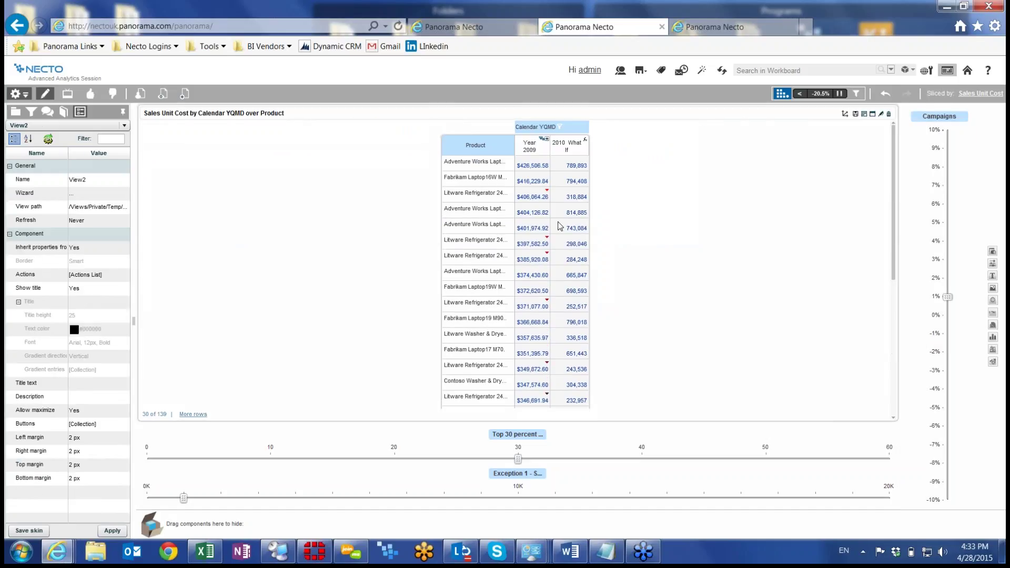
Raise the Exception 1 slider to about 17K.
{"action": "left_click", "coordinate": [925, 142]}
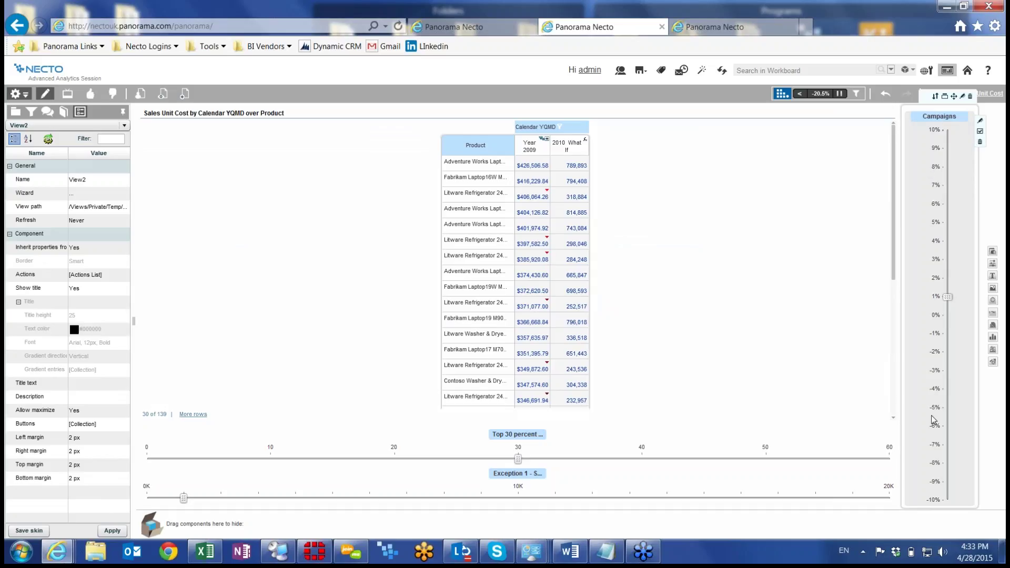
{"action": "left_click", "coordinate": [537, 448]}
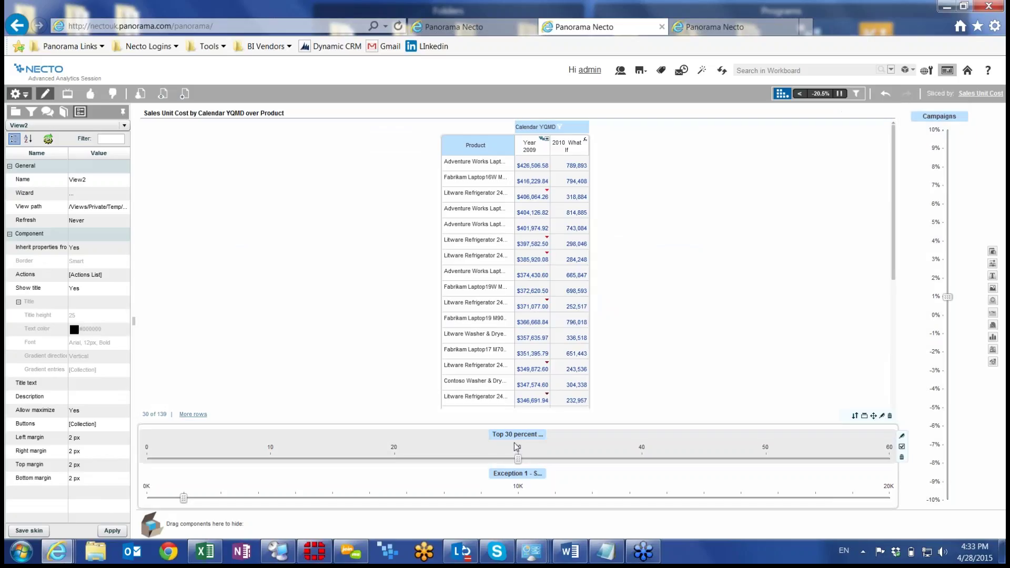
{"action": "left_click", "coordinate": [497, 483]}
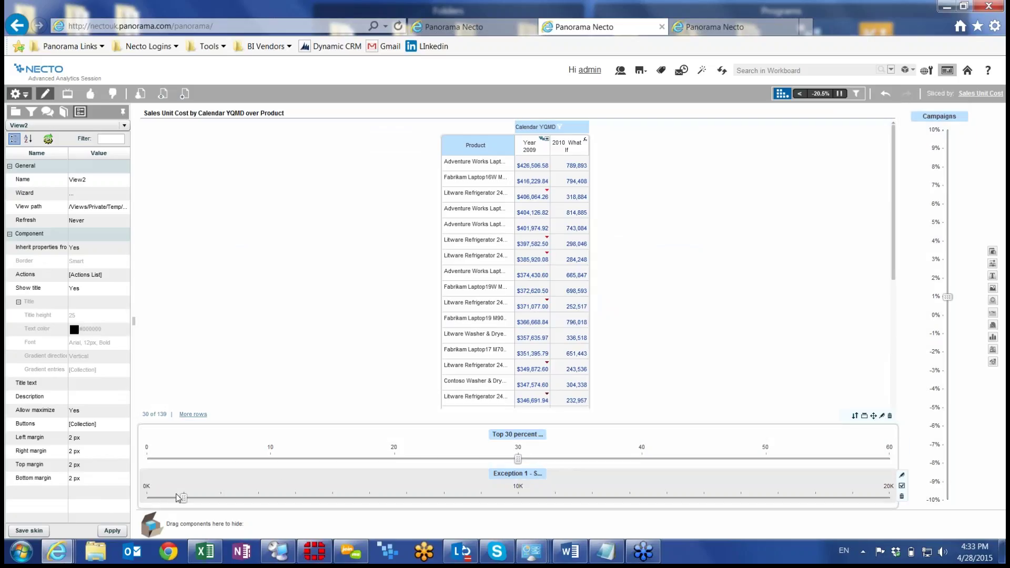
{"action": "mouse_move", "coordinate": [184, 502]}
{"action": "left_click_drag", "start_coordinate": [185, 501], "coordinate": [778, 499]}
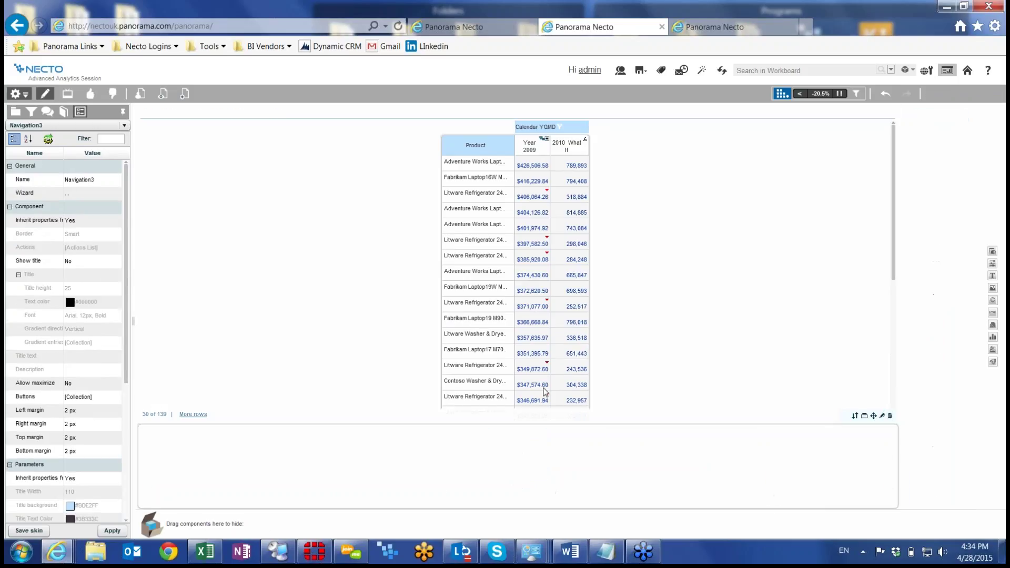
Set the top percent slider to 60 and look through the filtered product rows.
{"action": "left_click", "coordinate": [519, 460]}
{"action": "left_click_drag", "start_coordinate": [518, 460], "coordinate": [889, 460]}
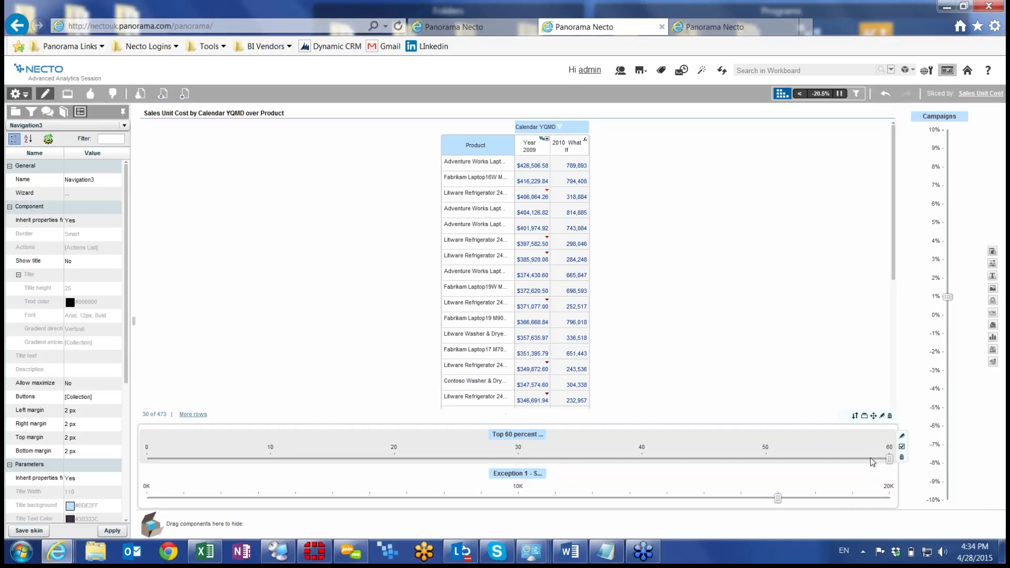
{"action": "scroll", "coordinate": [734, 257], "scroll_direction": "down", "scroll_amount": 3}
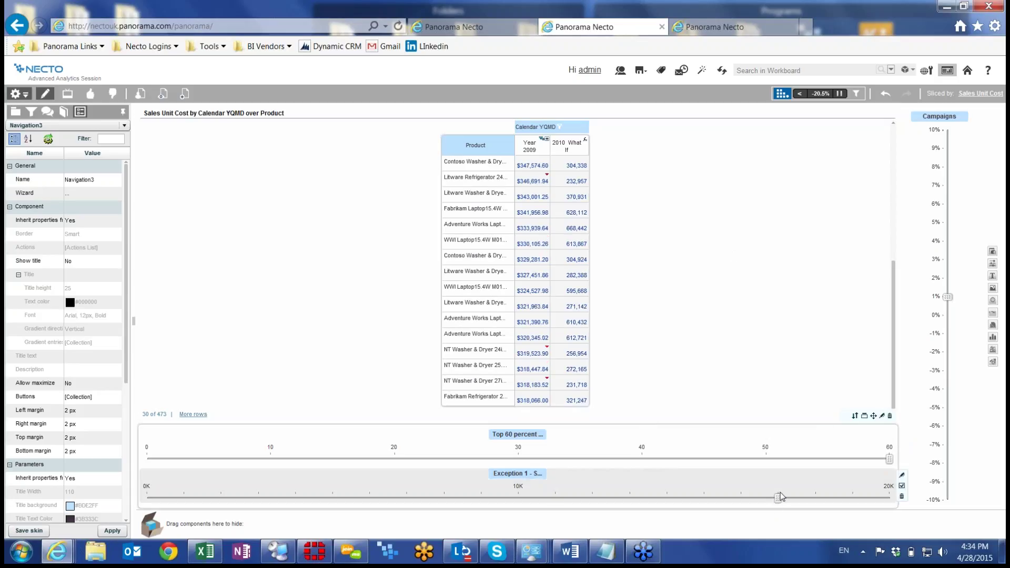
{"action": "mouse_move", "coordinate": [779, 502]}
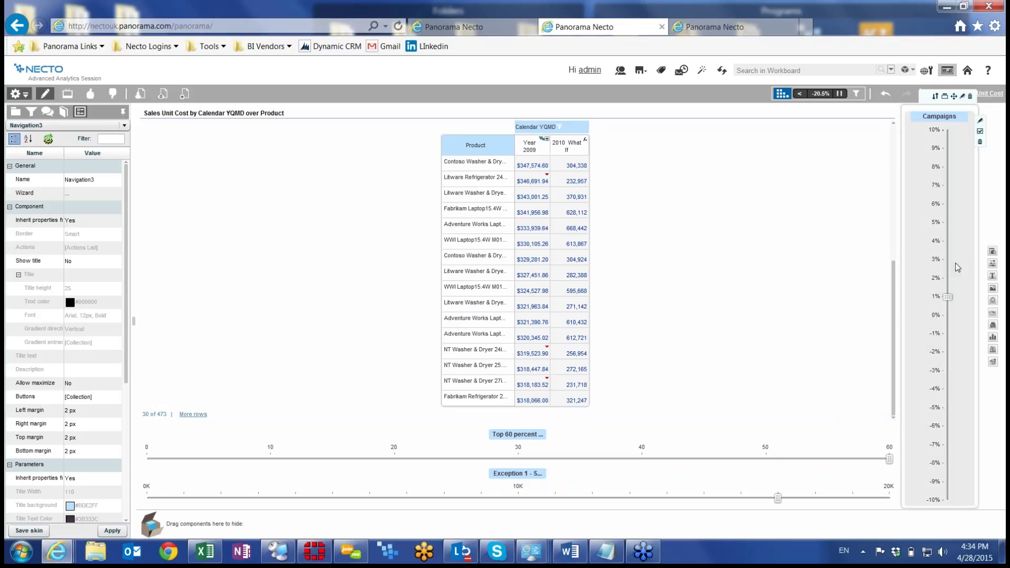
Set the Campaigns slider to 6% and dock the top percent and exception sliders in a narrow area beside the view's left edge.
{"action": "left_click_drag", "start_coordinate": [949, 299], "coordinate": [947, 204]}
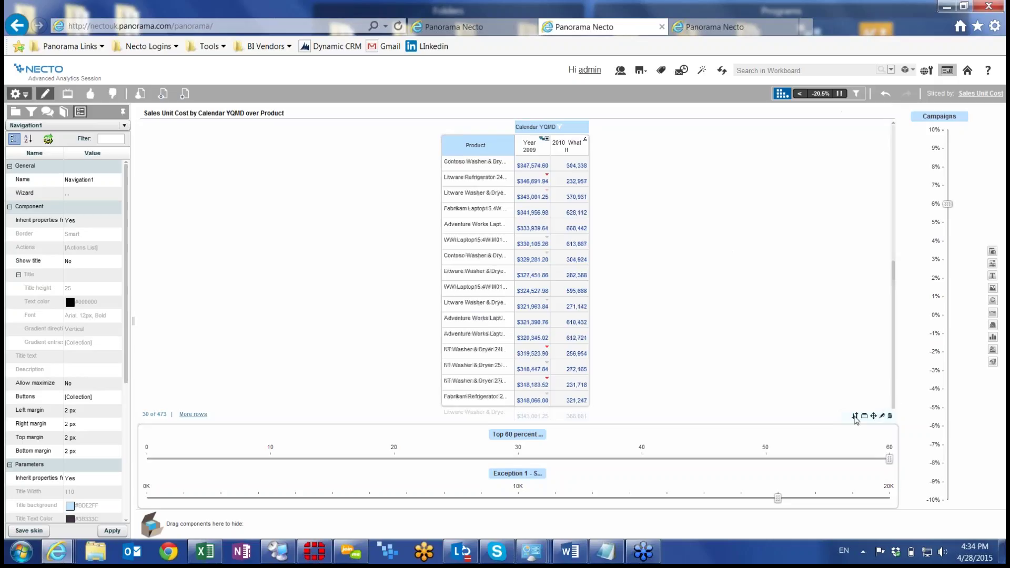
{"action": "left_click_drag", "start_coordinate": [756, 397], "coordinate": [500, 266]}
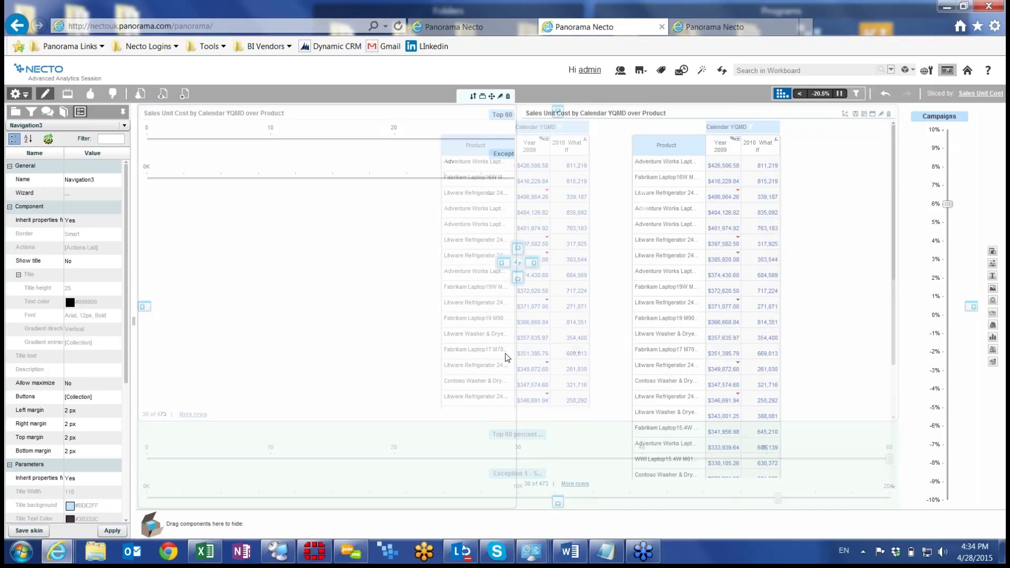
{"action": "left_click_drag", "start_coordinate": [491, 97], "coordinate": [452, 250]}
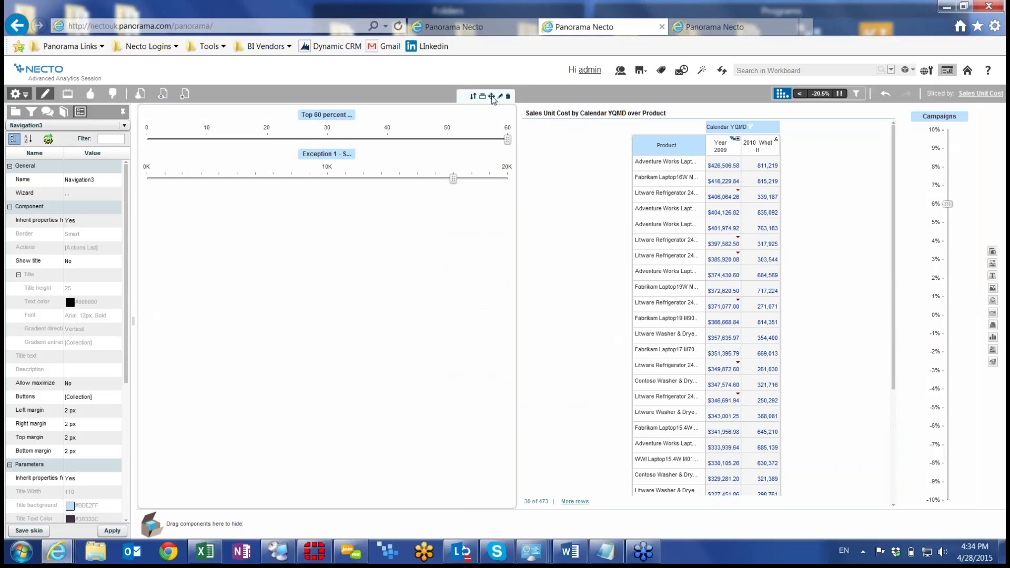
{"action": "left_click", "coordinate": [492, 96]}
{"action": "left_click_drag", "start_coordinate": [518, 195], "coordinate": [293, 214]}
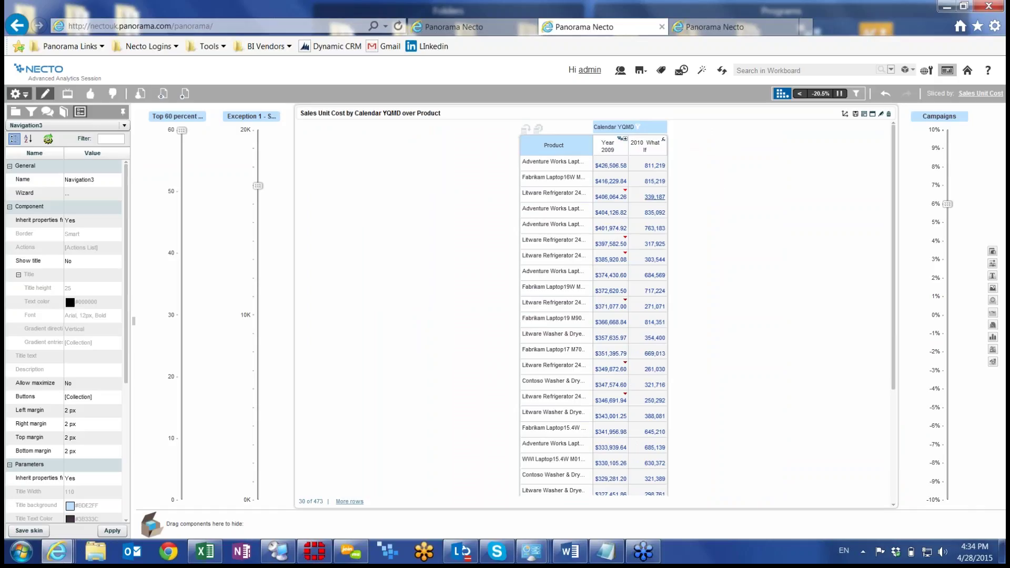
Change the Year 2009 value filter to the top 30 percent at the Product Subcategory Name level, applied to all members.
{"action": "scroll", "coordinate": [589, 178], "scroll_direction": "down", "scroll_amount": 3}
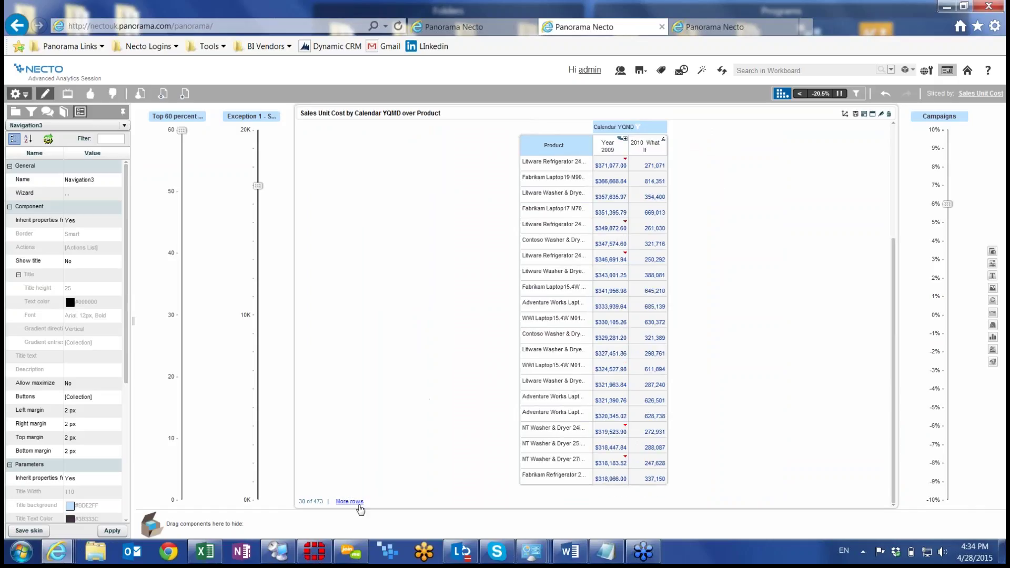
{"action": "left_click", "coordinate": [619, 152]}
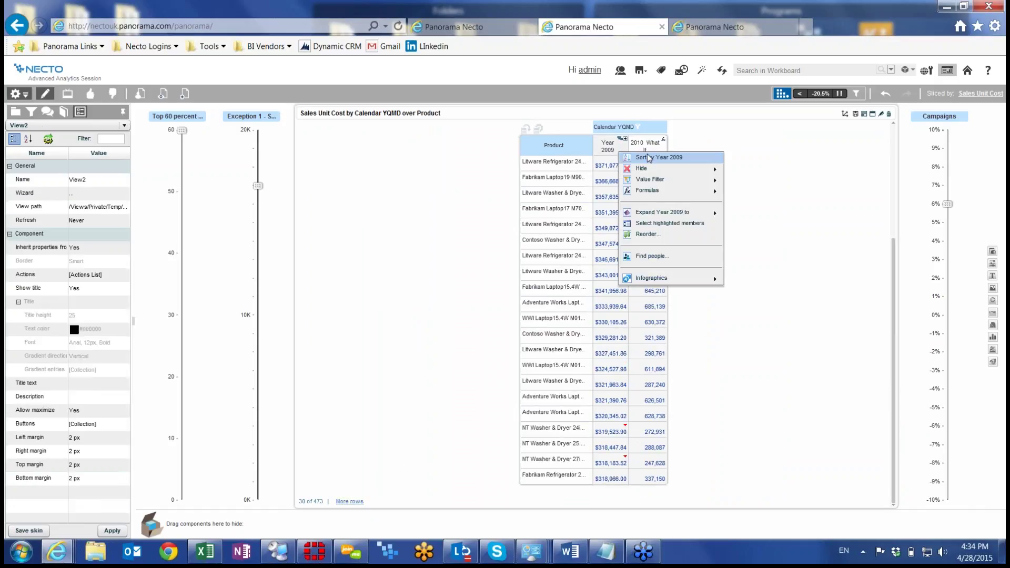
{"action": "mouse_move", "coordinate": [717, 181]}
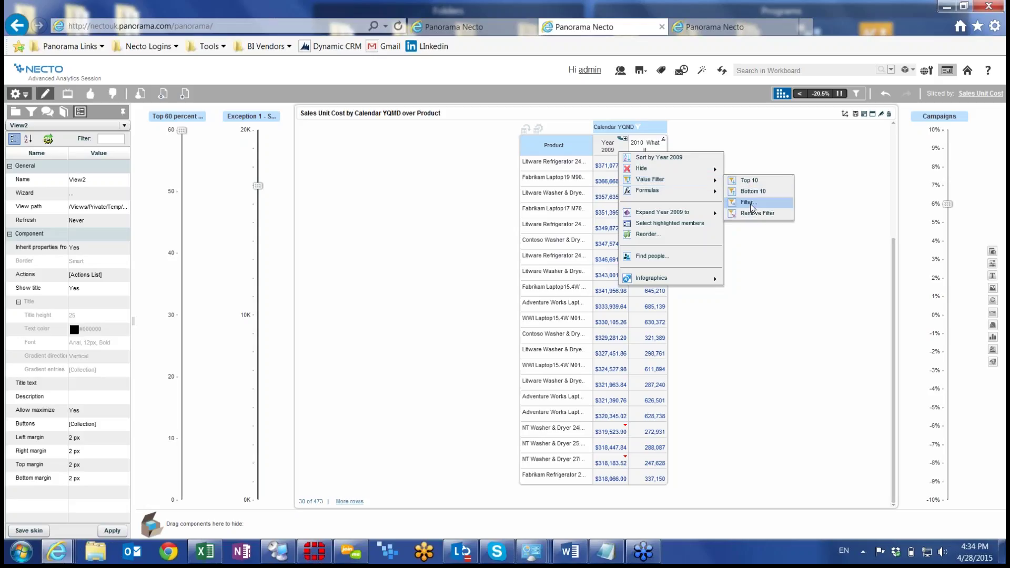
{"action": "left_click", "coordinate": [751, 205]}
{"action": "left_click", "coordinate": [466, 316]}
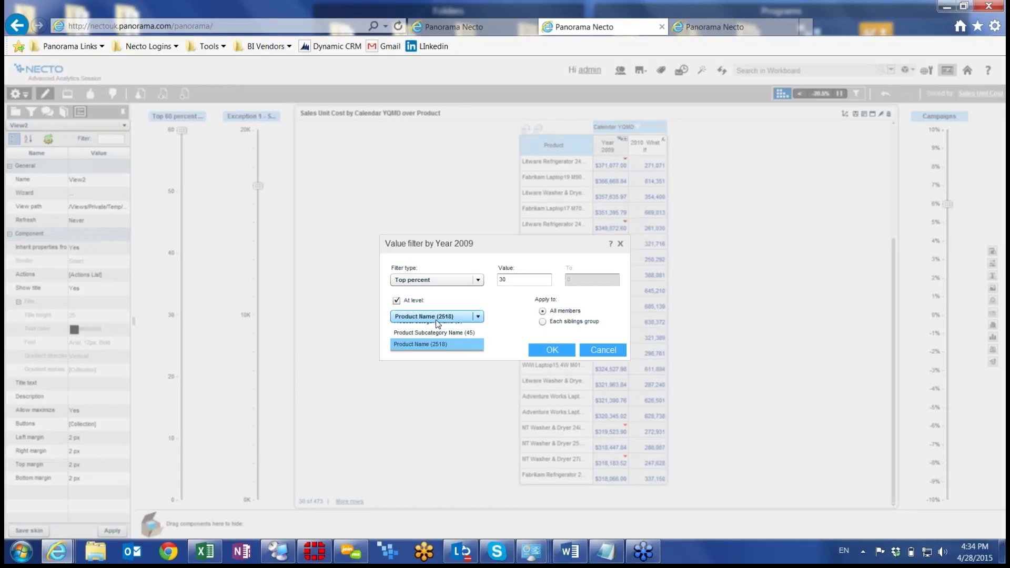
{"action": "left_click", "coordinate": [435, 352]}
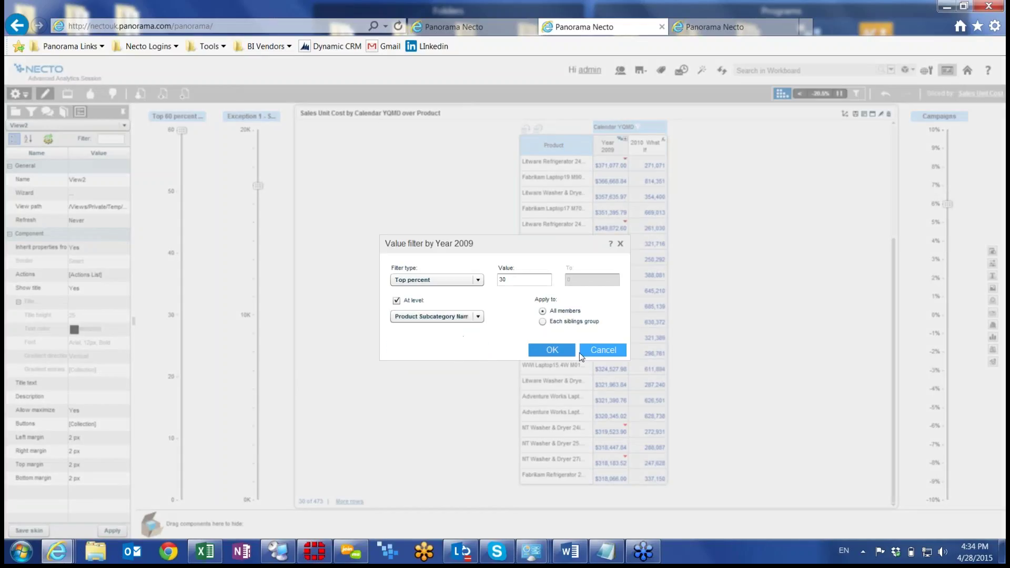
{"action": "left_click", "coordinate": [559, 354]}
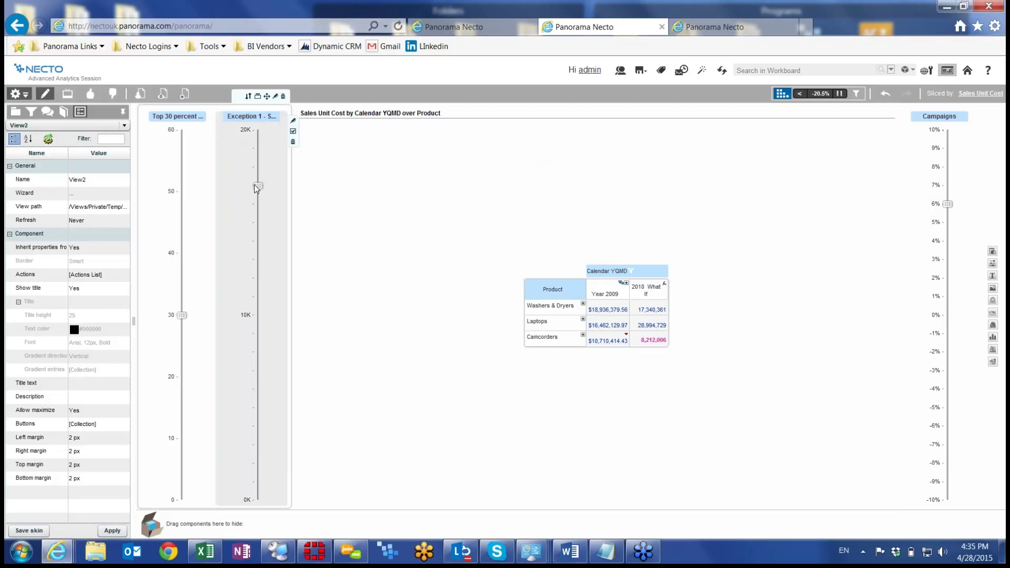
Raise the Exception 1 slider to 20K and the top percent slider to 50.
{"action": "left_click_drag", "start_coordinate": [258, 186], "coordinate": [258, 130]}
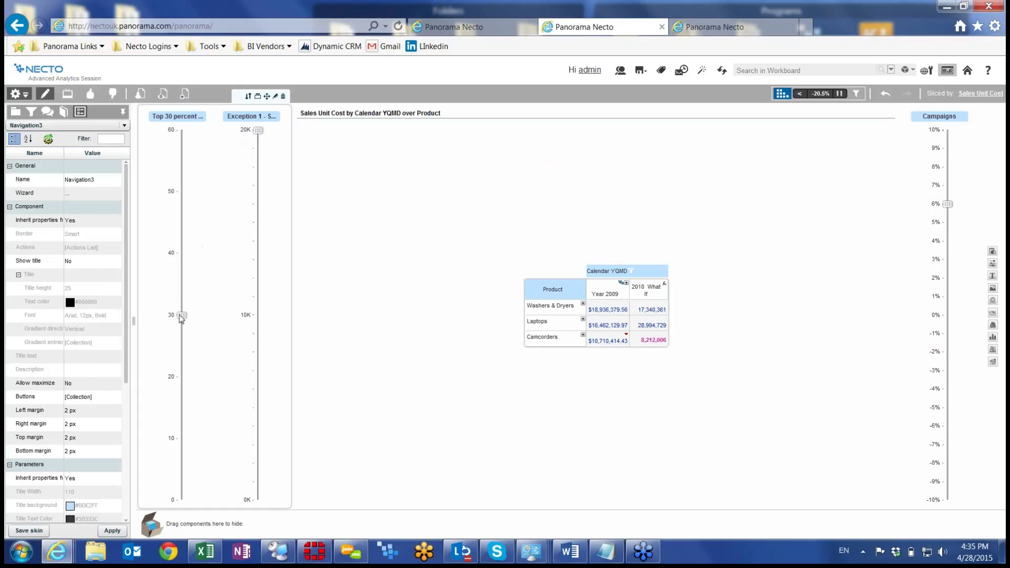
{"action": "left_click", "coordinate": [181, 315]}
{"action": "left_click_drag", "start_coordinate": [182, 314], "coordinate": [194, 200]}
{"action": "left_click", "coordinate": [520, 251]}
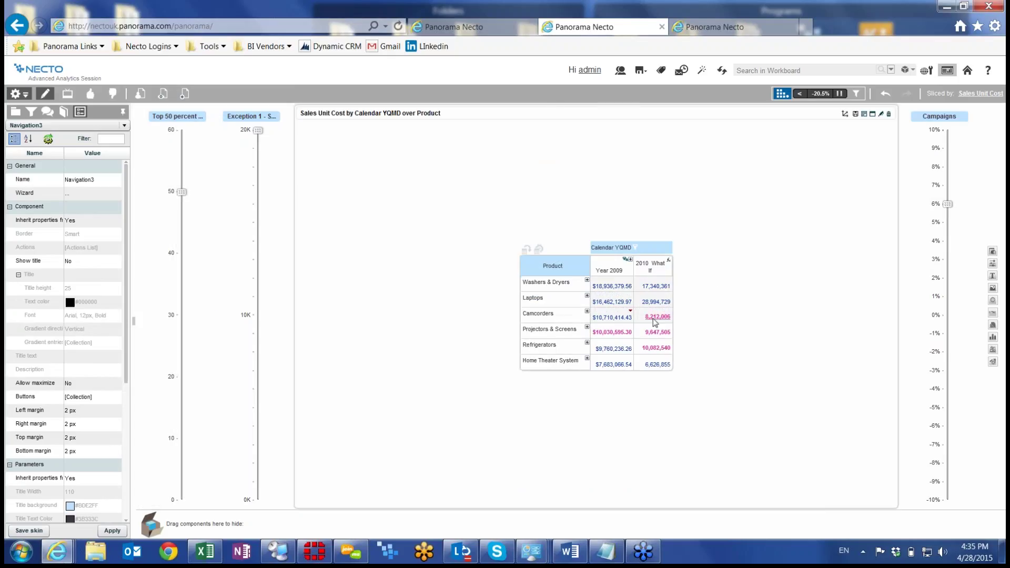
Display both the grid and the chart in the Sales Unit Cost view.
{"action": "mouse_move", "coordinate": [621, 334]}
{"action": "left_click", "coordinate": [864, 114]}
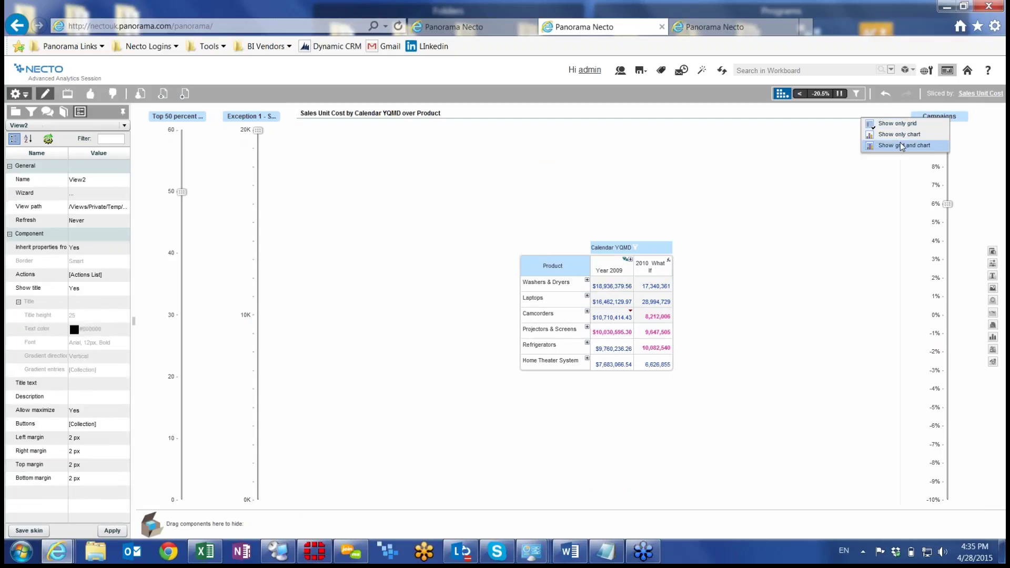
{"action": "left_click", "coordinate": [899, 144]}
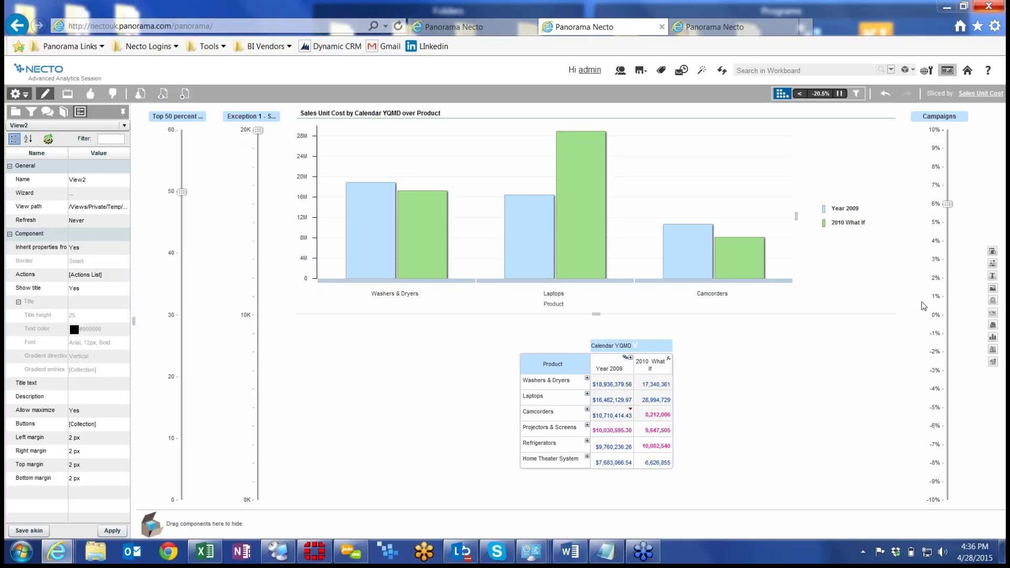
{"action": "mouse_move", "coordinate": [852, 138]}
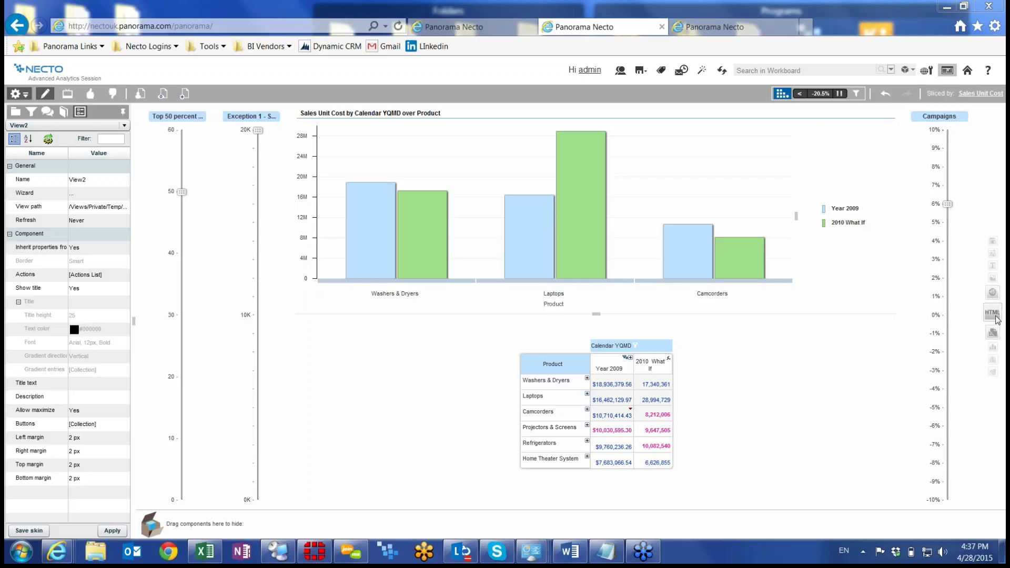
{"action": "left_click_drag", "start_coordinate": [996, 316], "coordinate": [853, 267]}
{"action": "left_click_drag", "start_coordinate": [883, 317], "coordinate": [983, 367]}
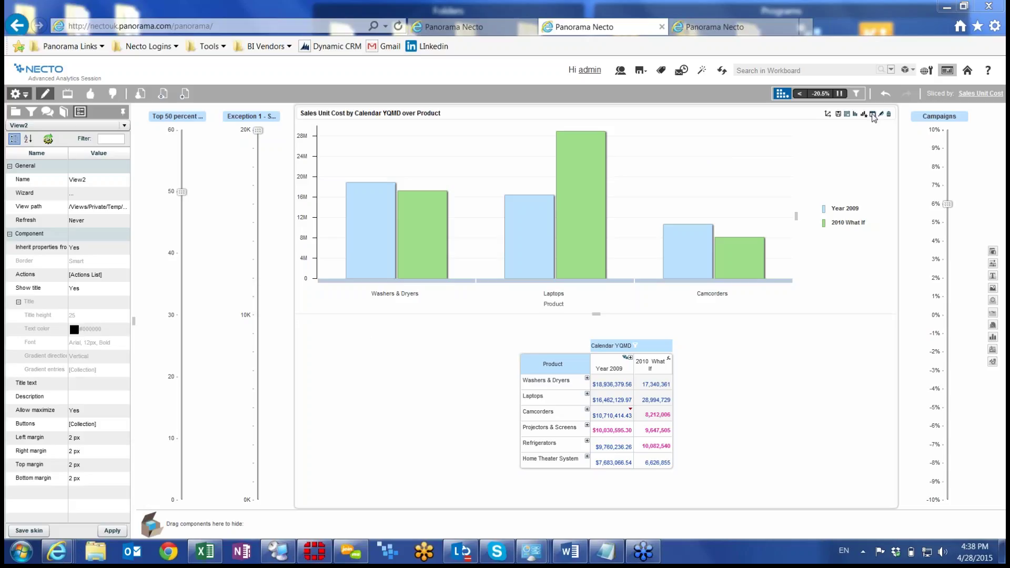
Maximize the Sales Unit Cost view and open its view properties.
{"action": "left_click", "coordinate": [873, 115]}
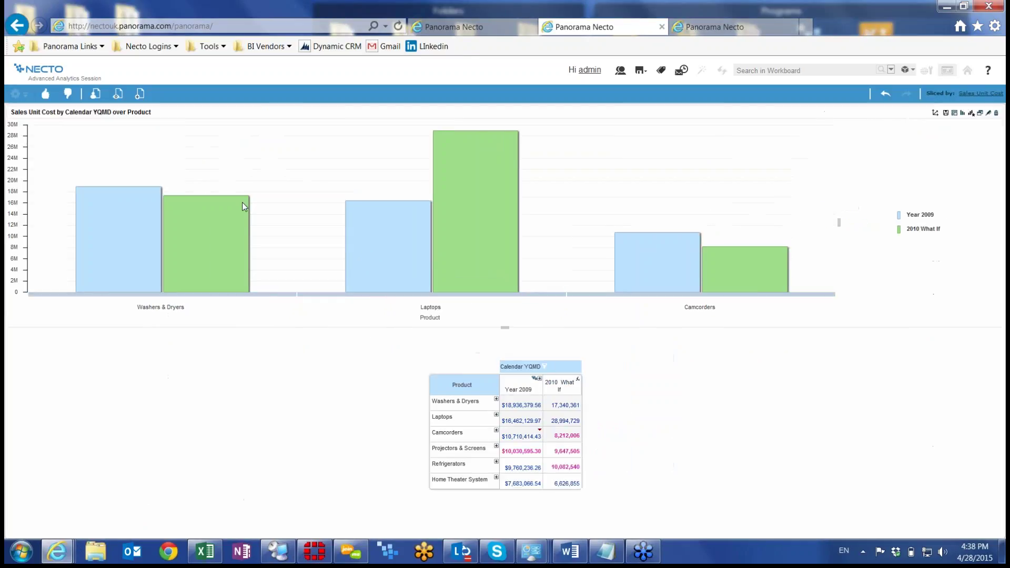
{"action": "left_click", "coordinate": [14, 93]}
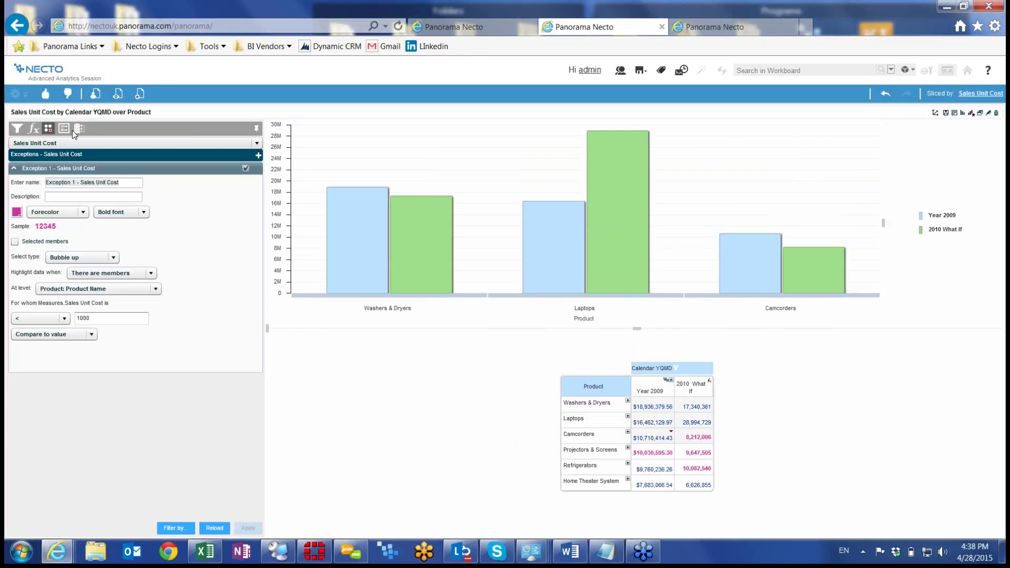
{"action": "left_click", "coordinate": [79, 129]}
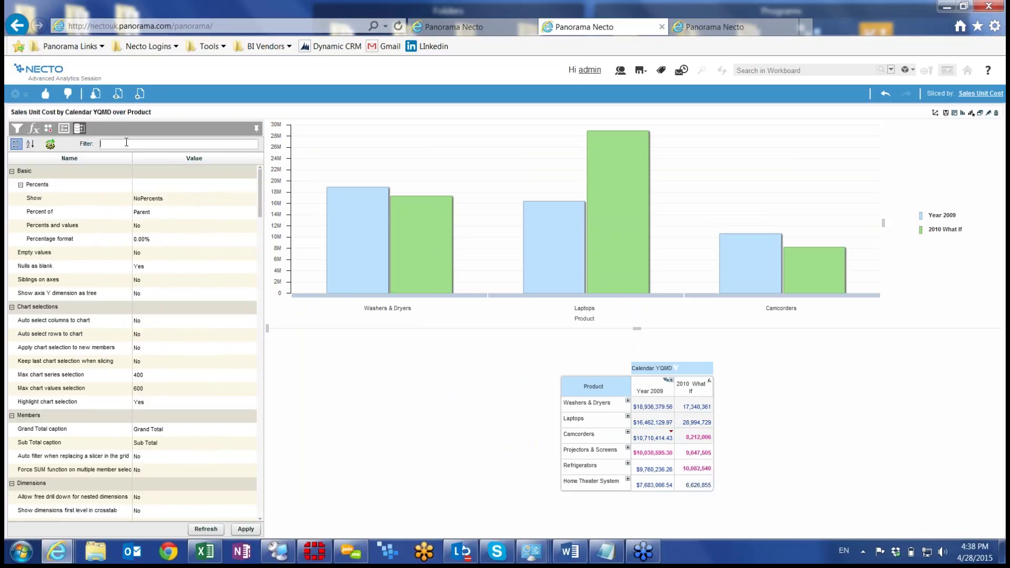
Set the view to show Percents by Y Axis with Percents and values turned on, and apply the properties.
{"action": "left_click", "coordinate": [178, 198]}
{"action": "left_click", "coordinate": [188, 200]}
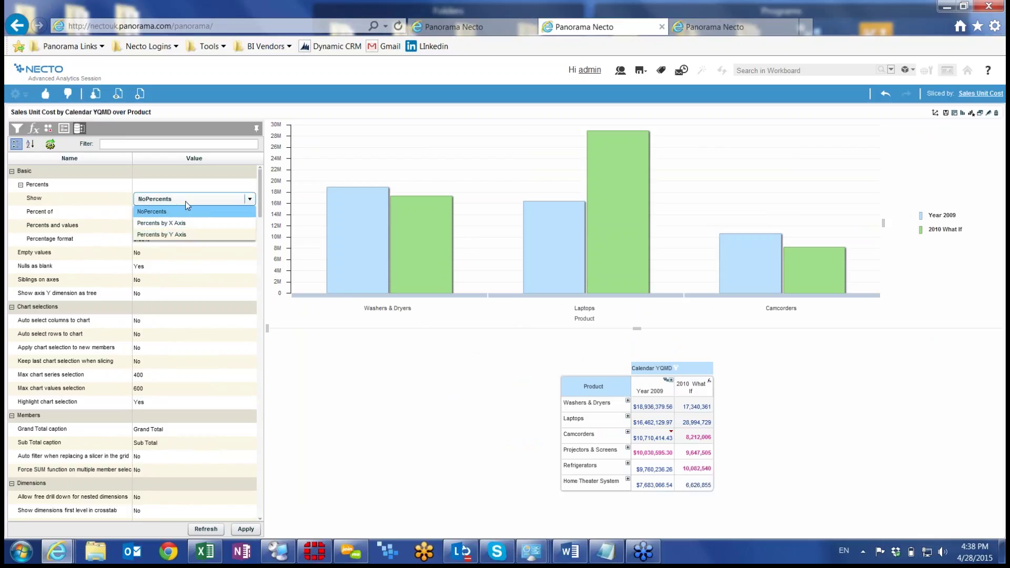
{"action": "left_click", "coordinate": [179, 235]}
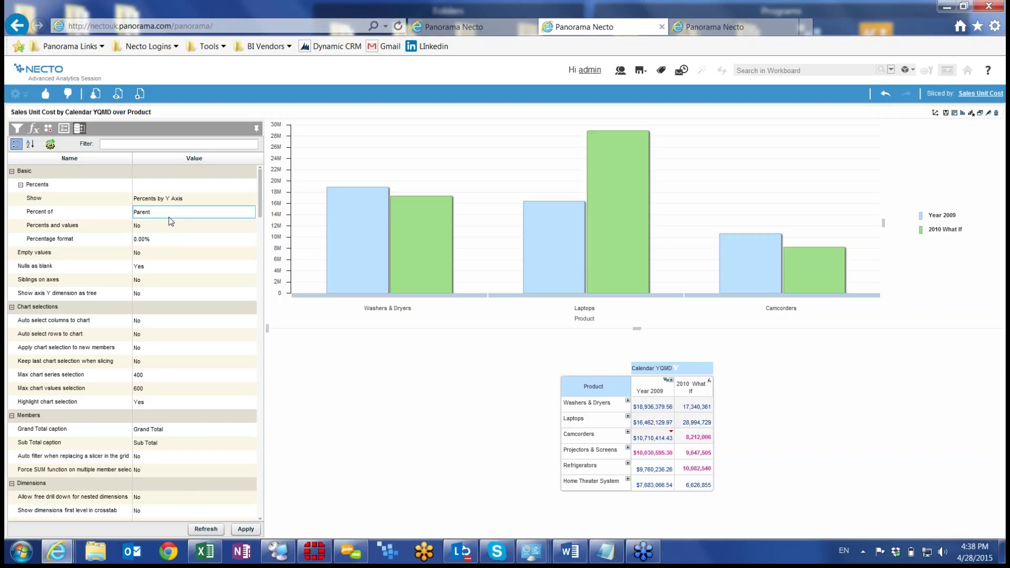
{"action": "left_click", "coordinate": [138, 226]}
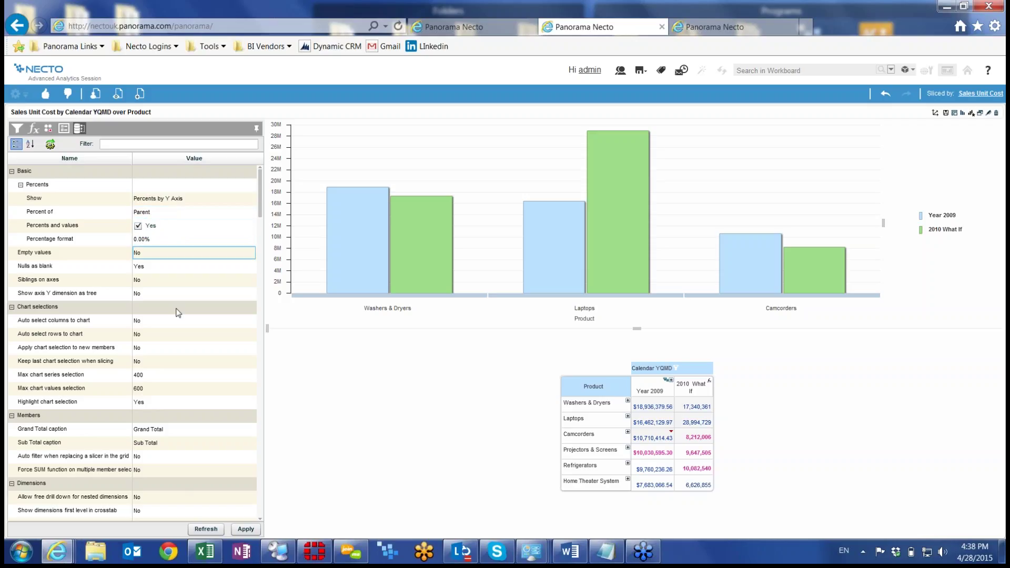
{"action": "left_click", "coordinate": [246, 529]}
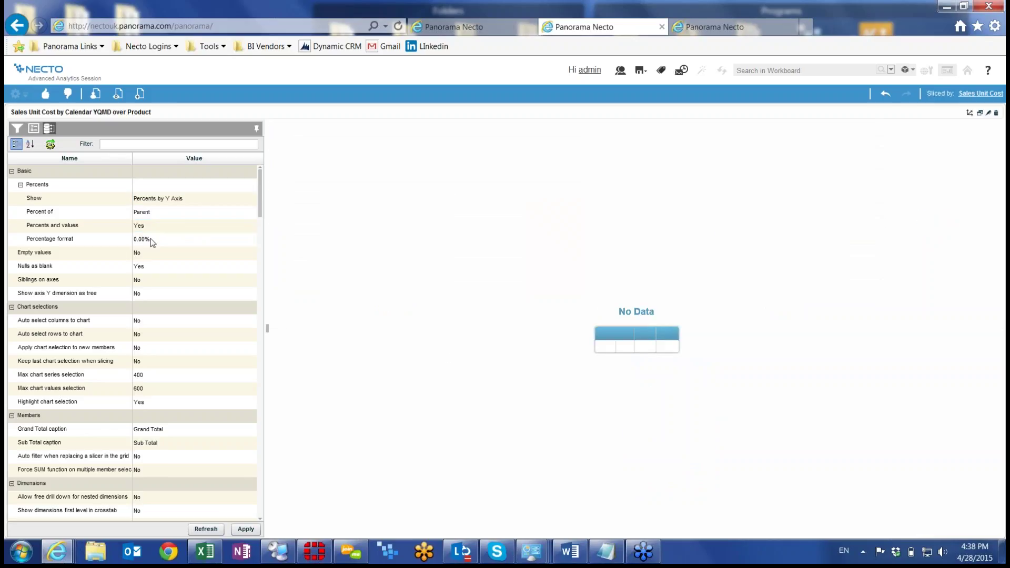
Set the view's Percent of property to Grand Total and apply it.
{"action": "left_click", "coordinate": [150, 212]}
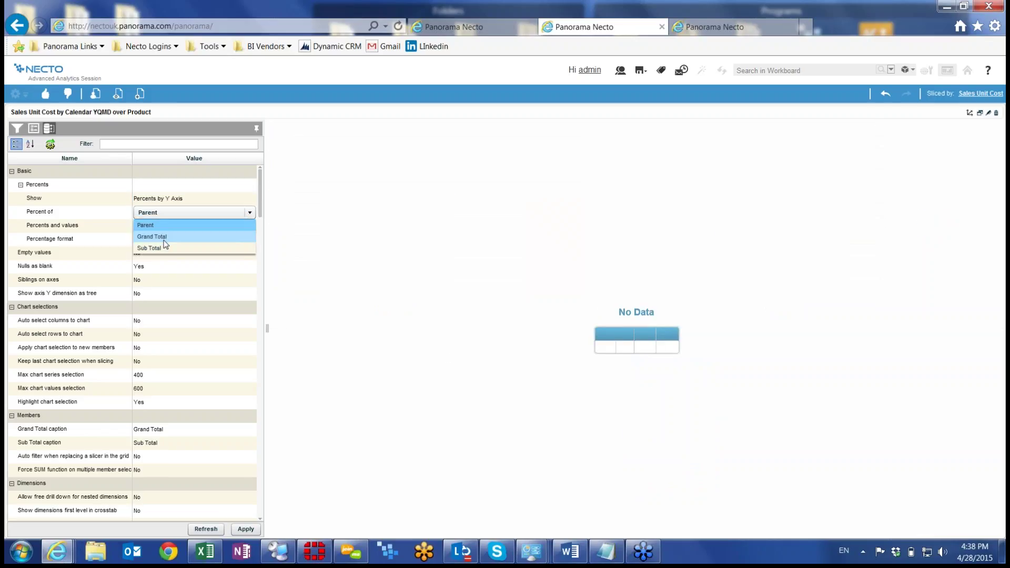
{"action": "left_click", "coordinate": [157, 237]}
{"action": "left_click", "coordinate": [249, 529]}
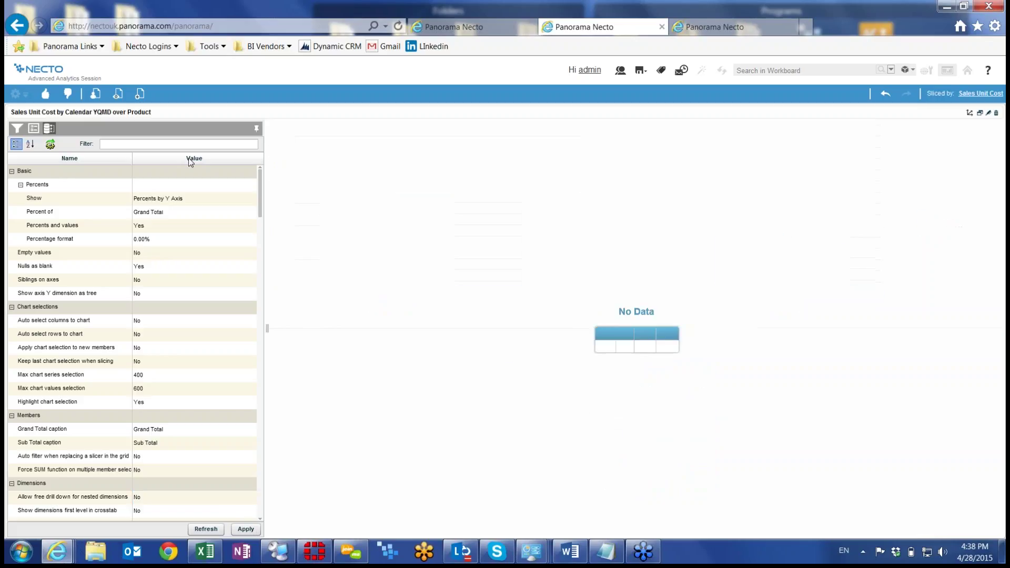
Change the view's Percent of property to Sub Total.
{"action": "left_click", "coordinate": [158, 212]}
{"action": "left_click", "coordinate": [153, 237]}
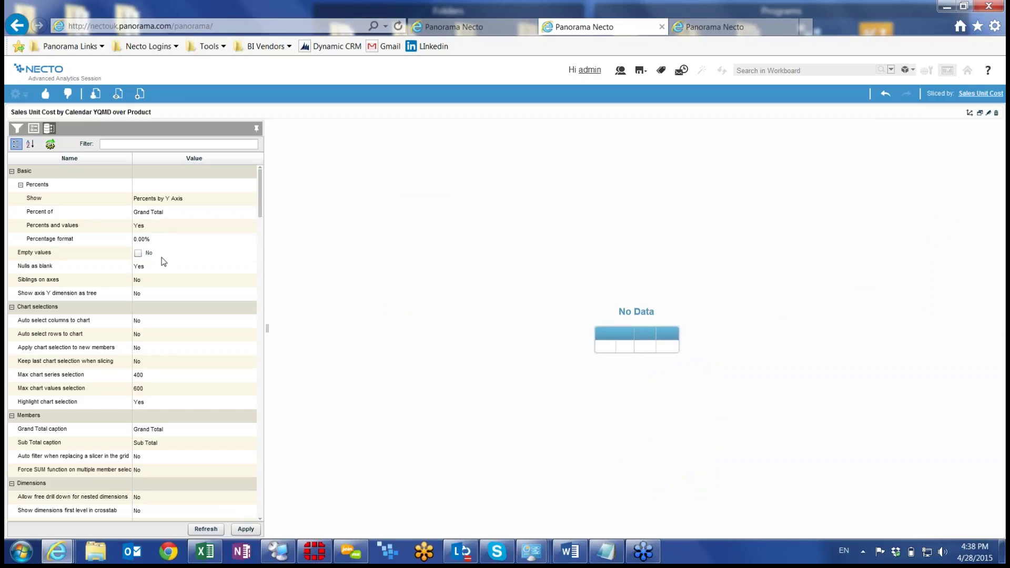
{"action": "left_click", "coordinate": [162, 217]}
{"action": "left_click", "coordinate": [162, 219]}
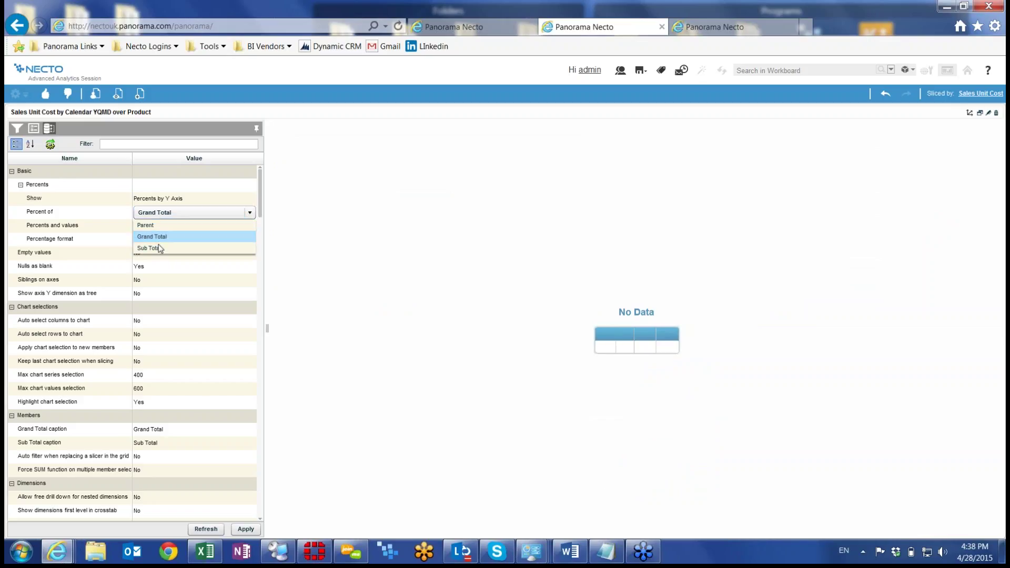
{"action": "left_click", "coordinate": [221, 249]}
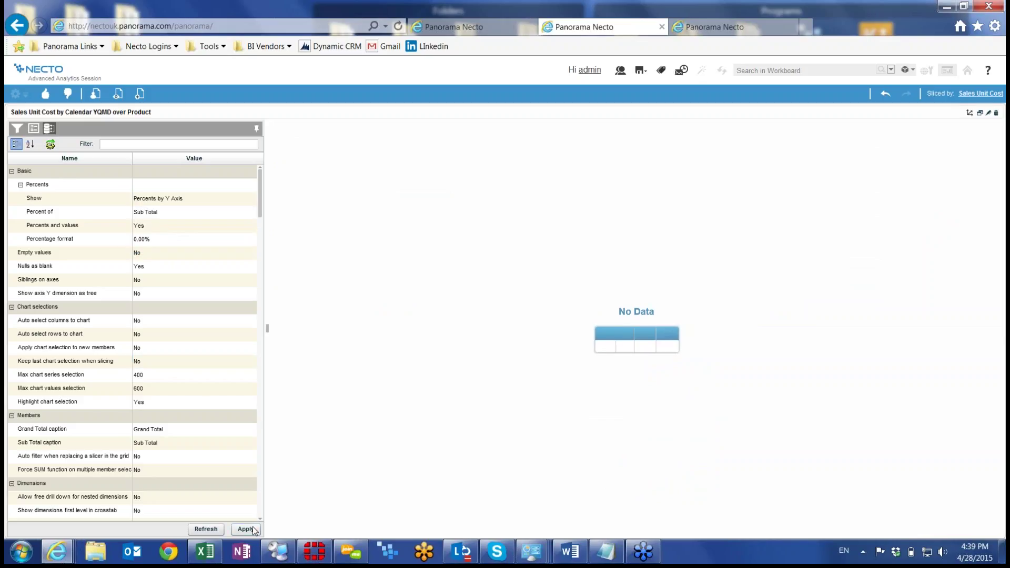
Switch the view's percentage display to Percents by X Axis and apply it.
{"action": "left_click", "coordinate": [195, 198]}
{"action": "left_click", "coordinate": [249, 199]}
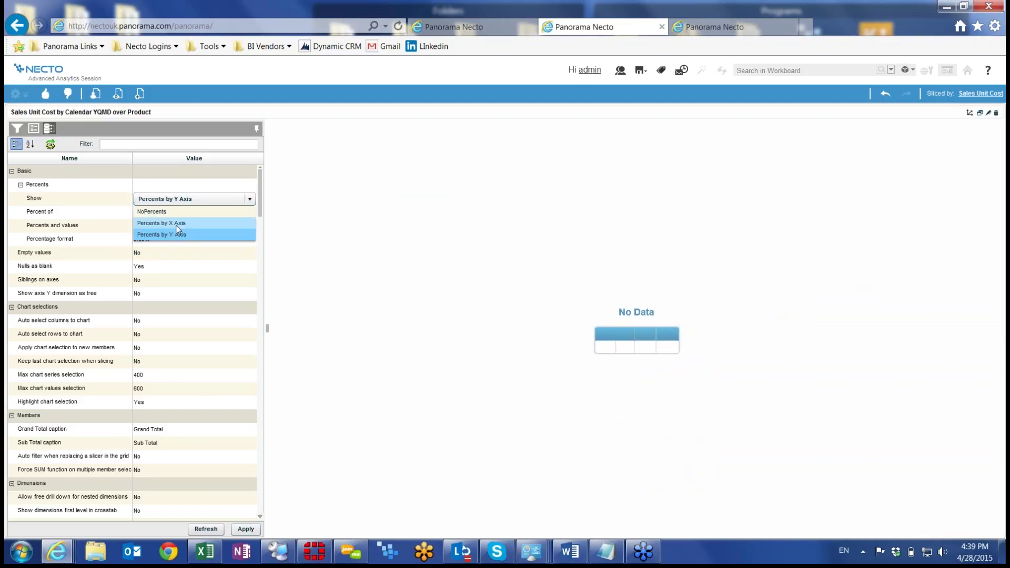
{"action": "left_click", "coordinate": [245, 529]}
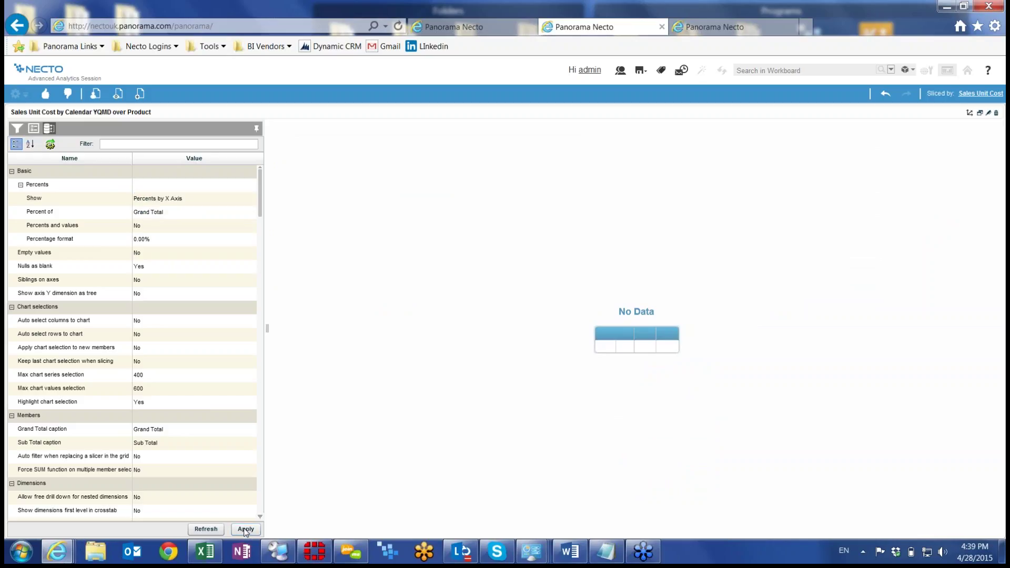
Set the Percent of property to Parent, keep Percents and values off, and apply the view properties.
{"action": "left_click", "coordinate": [170, 199]}
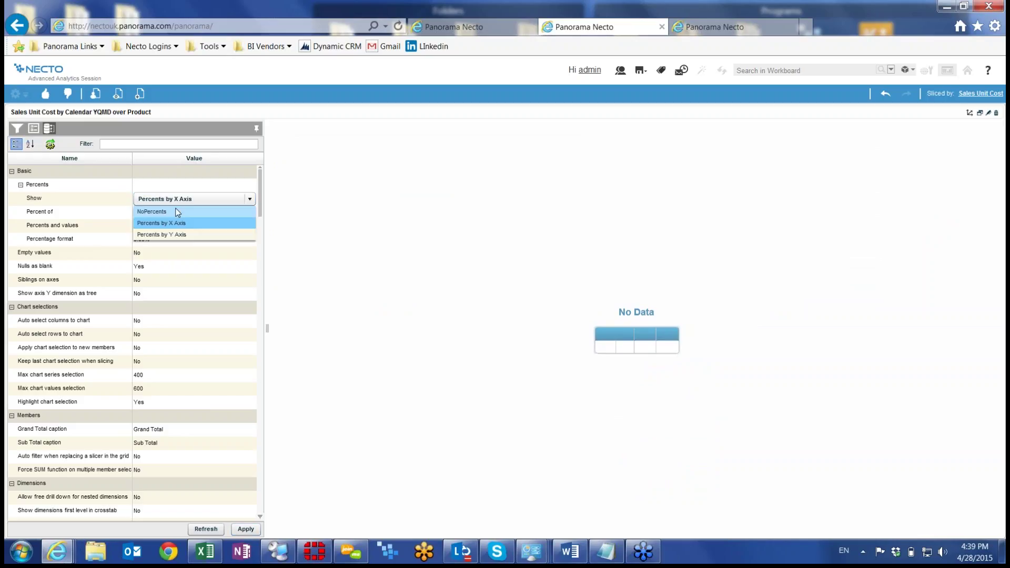
{"action": "left_click", "coordinate": [192, 188]}
{"action": "left_click", "coordinate": [167, 212]}
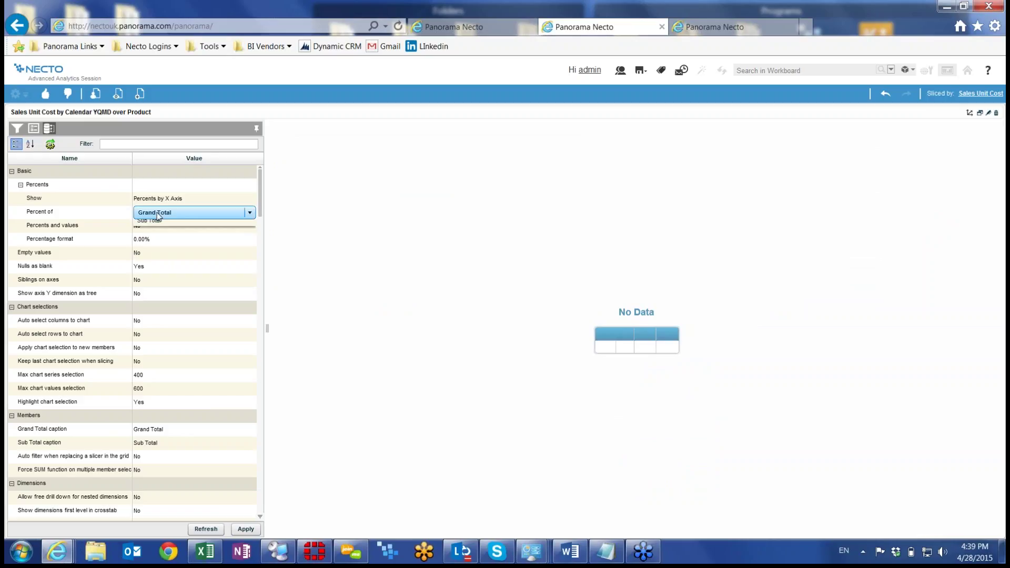
{"action": "left_click", "coordinate": [144, 225]}
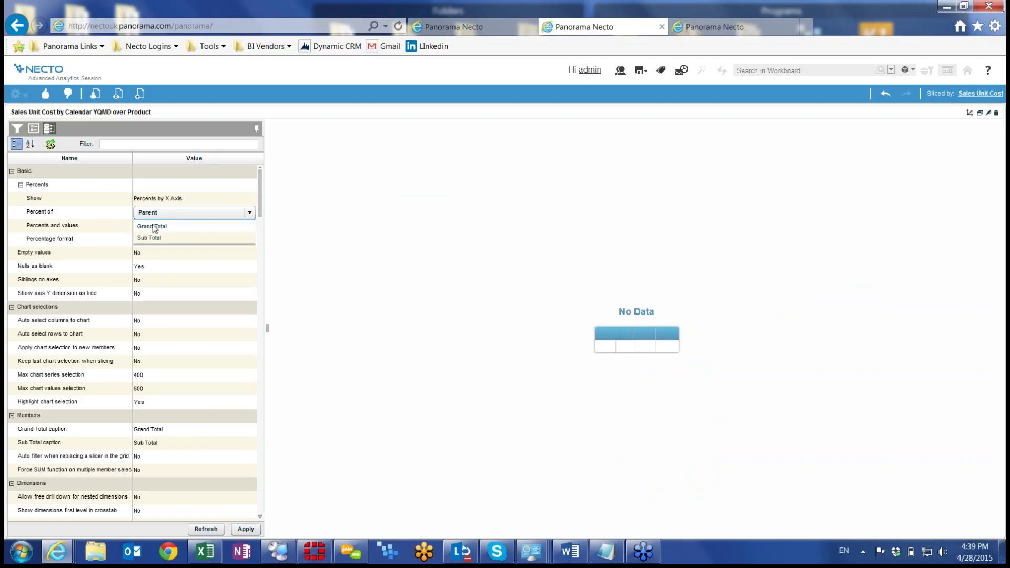
{"action": "left_click", "coordinate": [137, 226]}
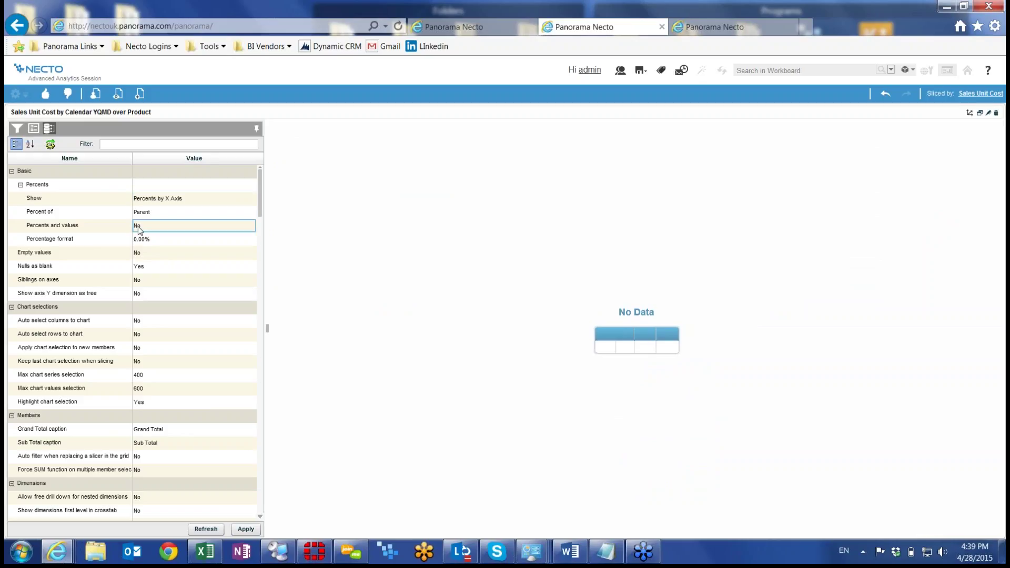
{"action": "left_click", "coordinate": [246, 529]}
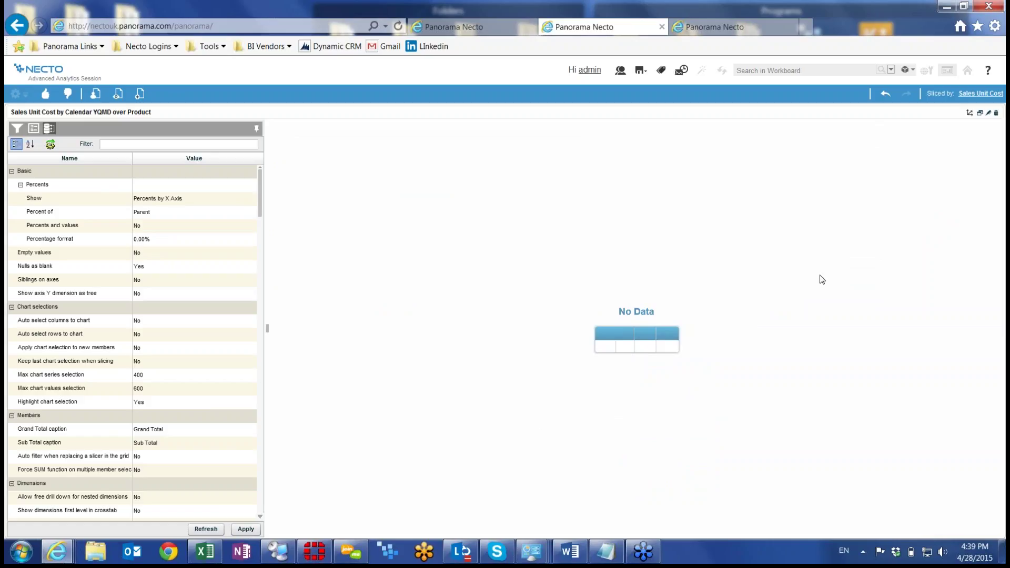
Undo the last changes made to the Sales Unit Cost view.
{"action": "left_click", "coordinate": [886, 93]}
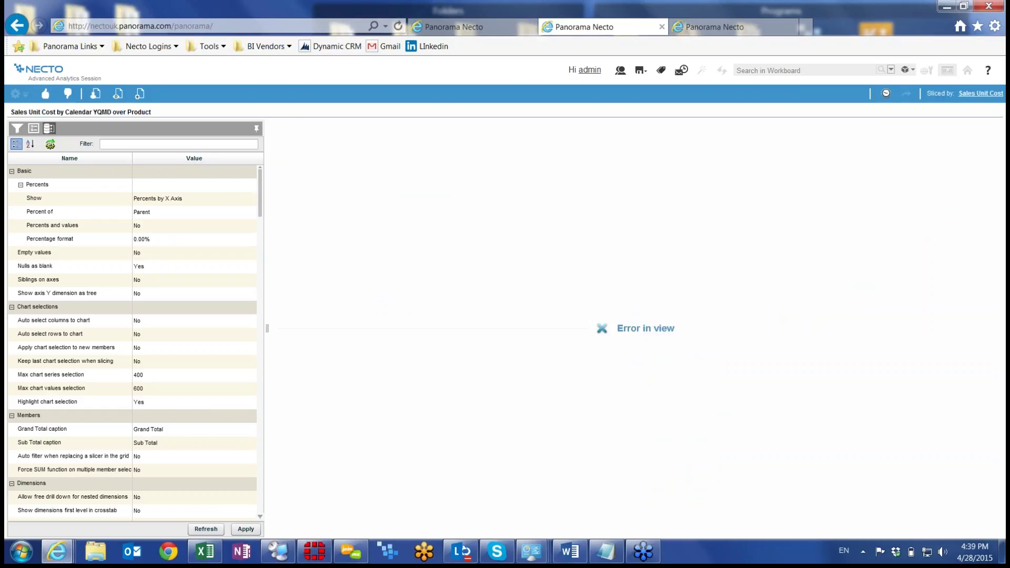
{"action": "left_click", "coordinate": [886, 93]}
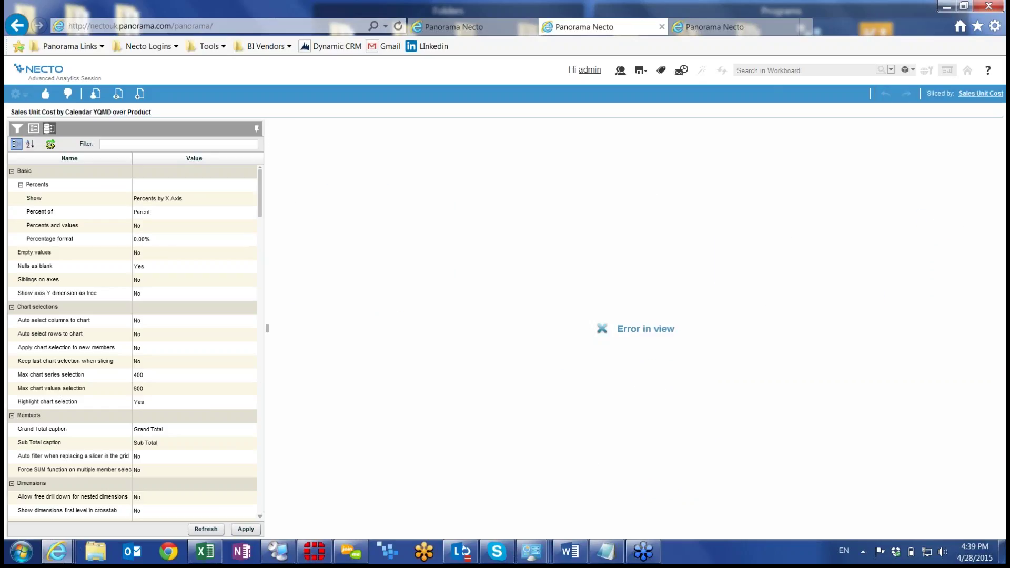
Open the recent workboard WB2 - Sales Analysis in the other Necto session and return to the Sales Unit Cost view.
{"action": "left_click", "coordinate": [736, 27]}
{"action": "left_click", "coordinate": [574, 356]}
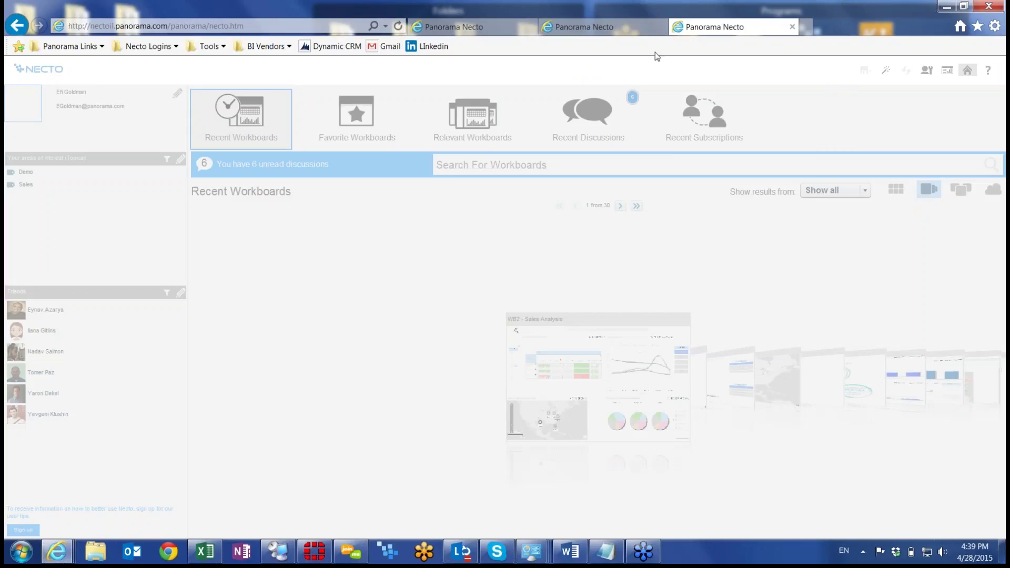
{"action": "left_click", "coordinate": [601, 26]}
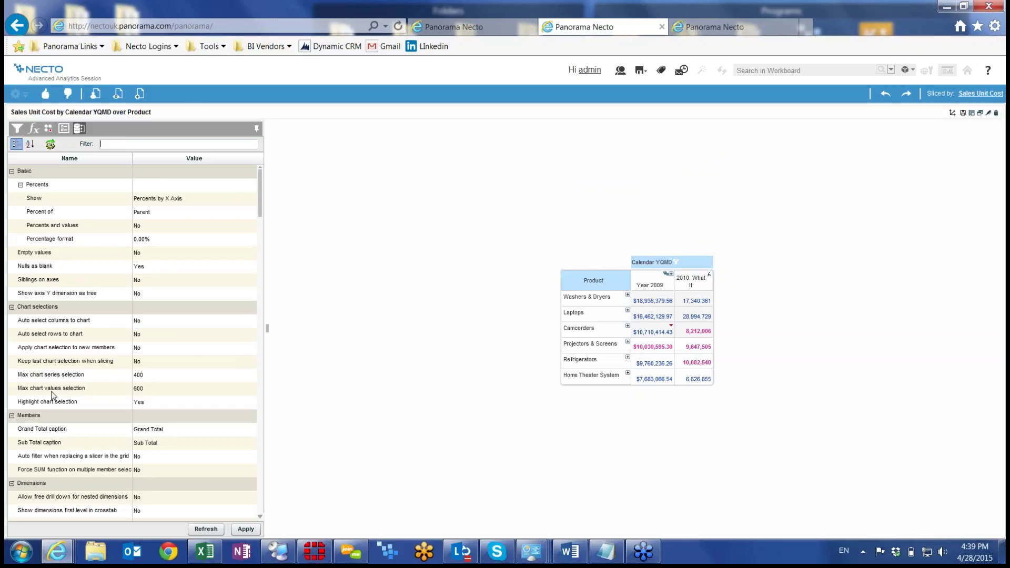
Look through the view properties, filter them for "non" to find the NonEmpty settings, and clear the filter.
{"action": "scroll", "coordinate": [64, 446], "scroll_direction": "down", "scroll_amount": 2}
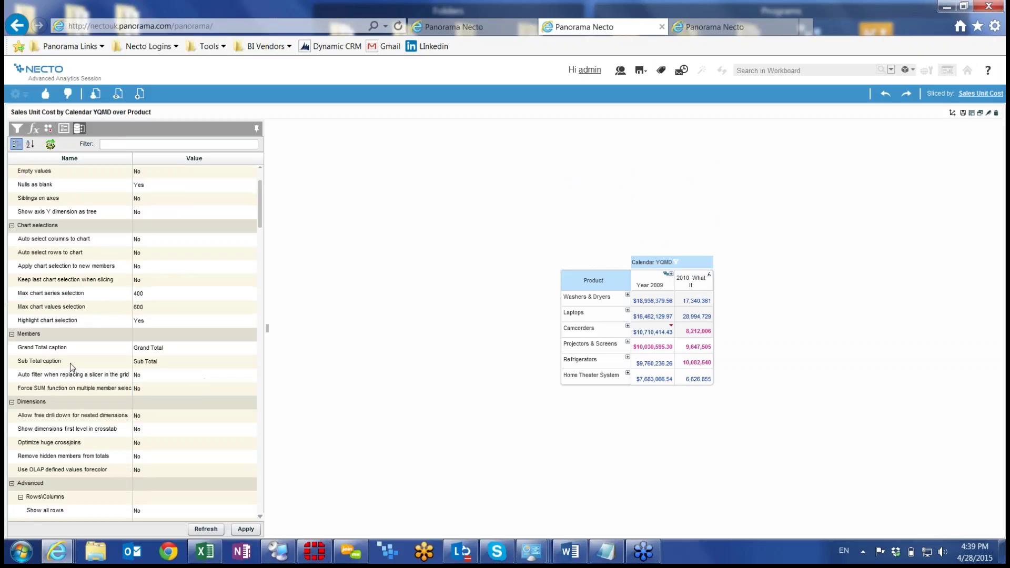
{"action": "scroll", "coordinate": [61, 411], "scroll_direction": "down", "scroll_amount": 1}
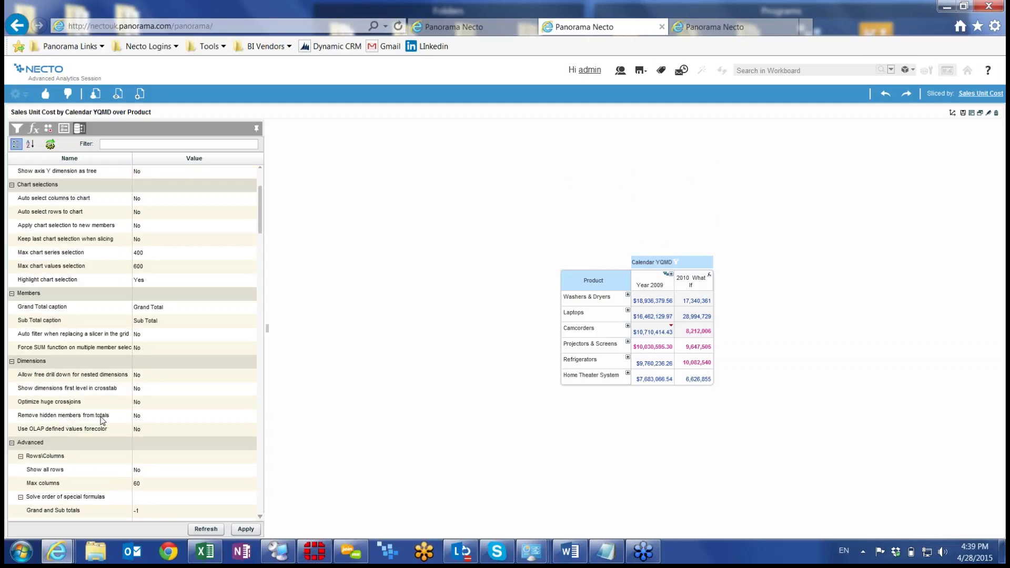
{"action": "scroll", "coordinate": [79, 431], "scroll_direction": "down", "scroll_amount": 1}
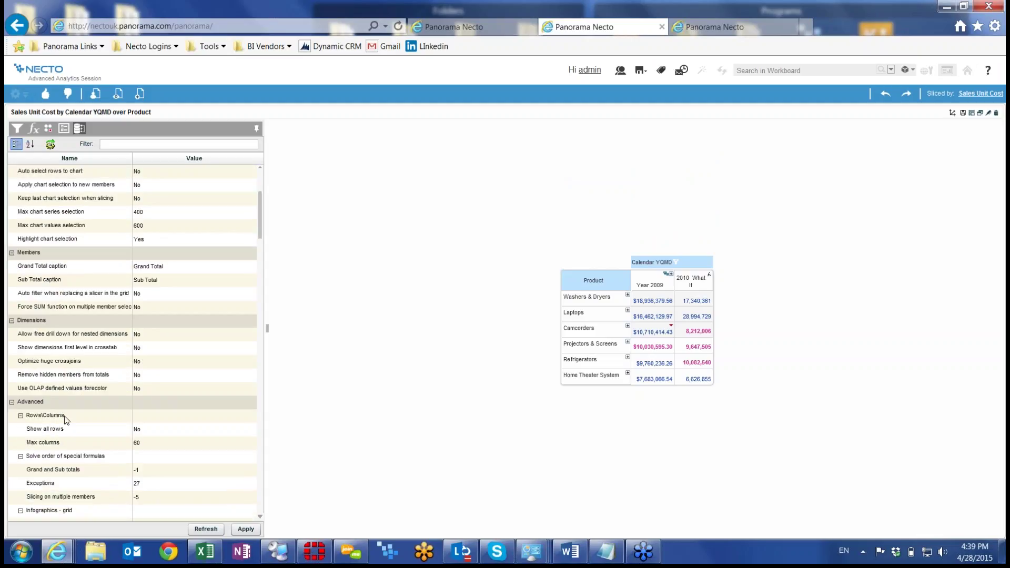
{"action": "scroll", "coordinate": [66, 420], "scroll_direction": "down", "scroll_amount": 1}
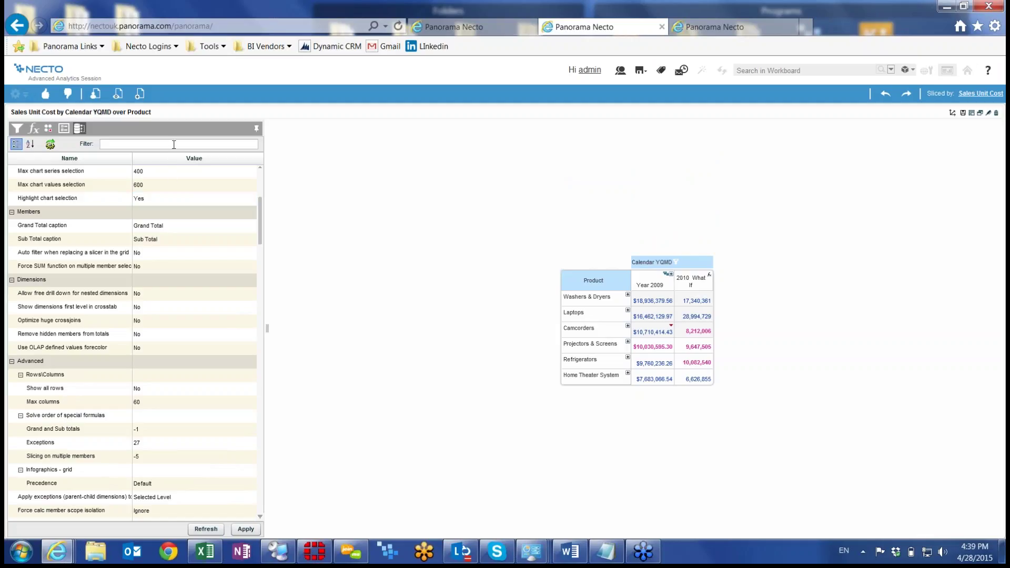
{"action": "type", "text": "non"}
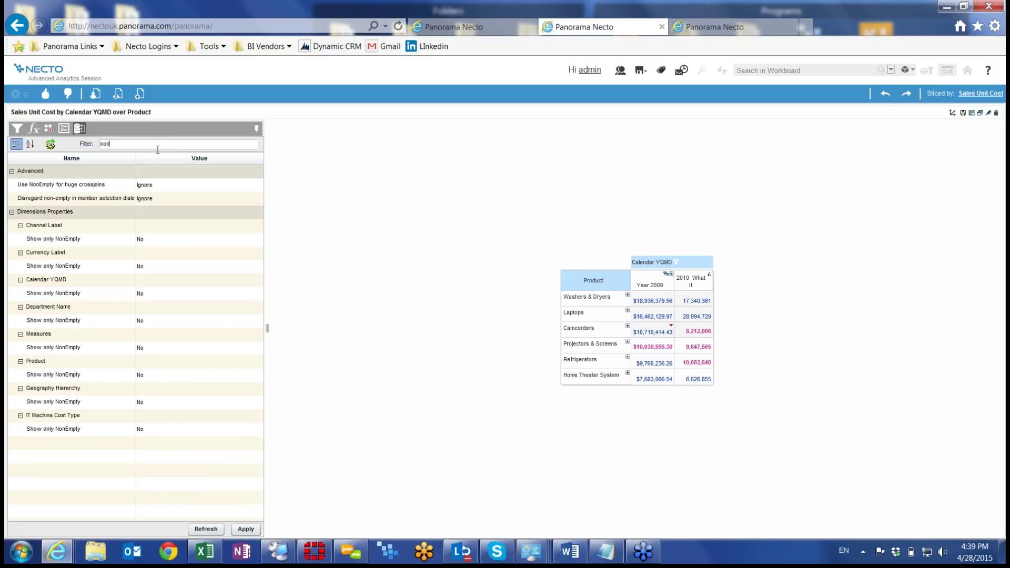
{"action": "left_click_drag", "start_coordinate": [151, 150], "coordinate": [51, 141]}
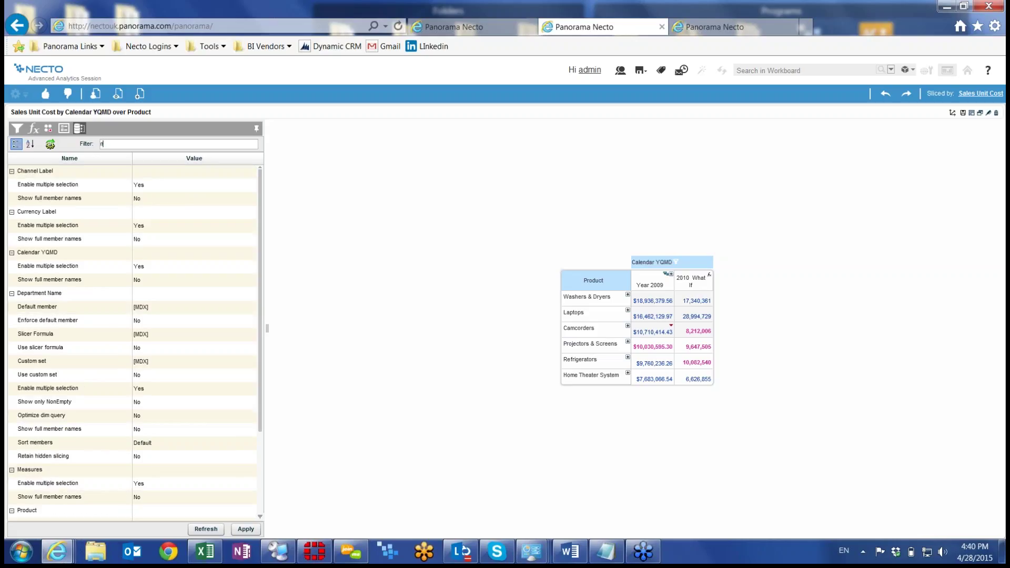
Set the Empty values property to Yes, keep Nulls as blank on, and apply the view properties.
{"action": "scroll", "coordinate": [103, 301], "scroll_direction": "down", "scroll_amount": 1}
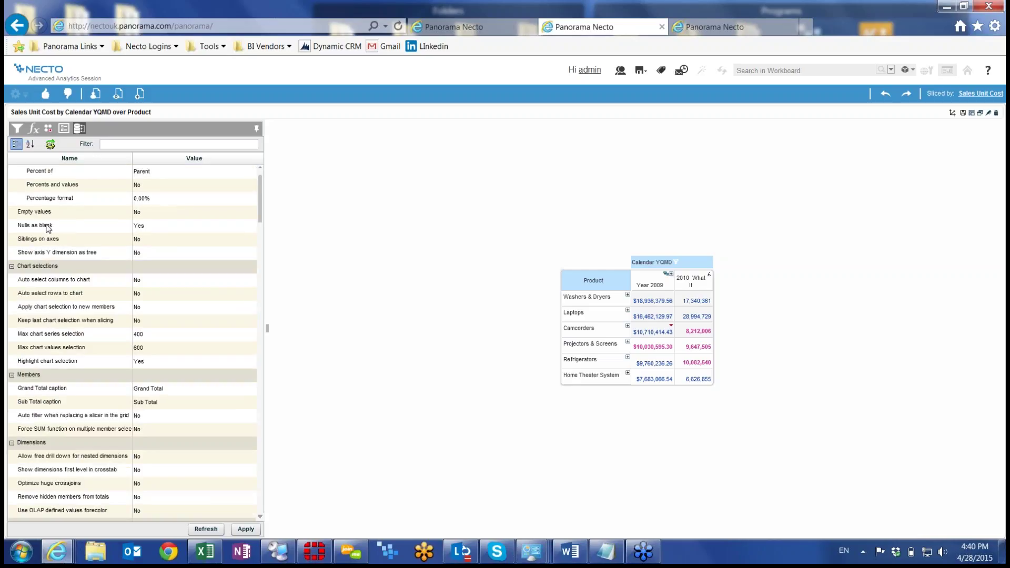
{"action": "left_click", "coordinate": [139, 231]}
{"action": "scroll", "coordinate": [68, 234], "scroll_direction": "up", "scroll_amount": 1}
{"action": "left_click", "coordinate": [148, 270]}
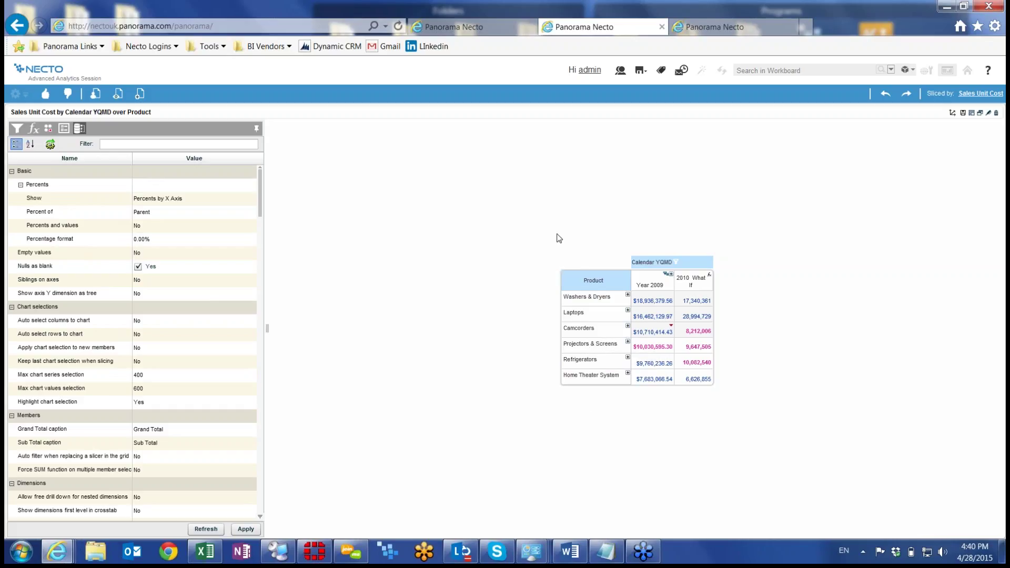
{"action": "left_click", "coordinate": [158, 200]}
{"action": "left_click", "coordinate": [143, 254]}
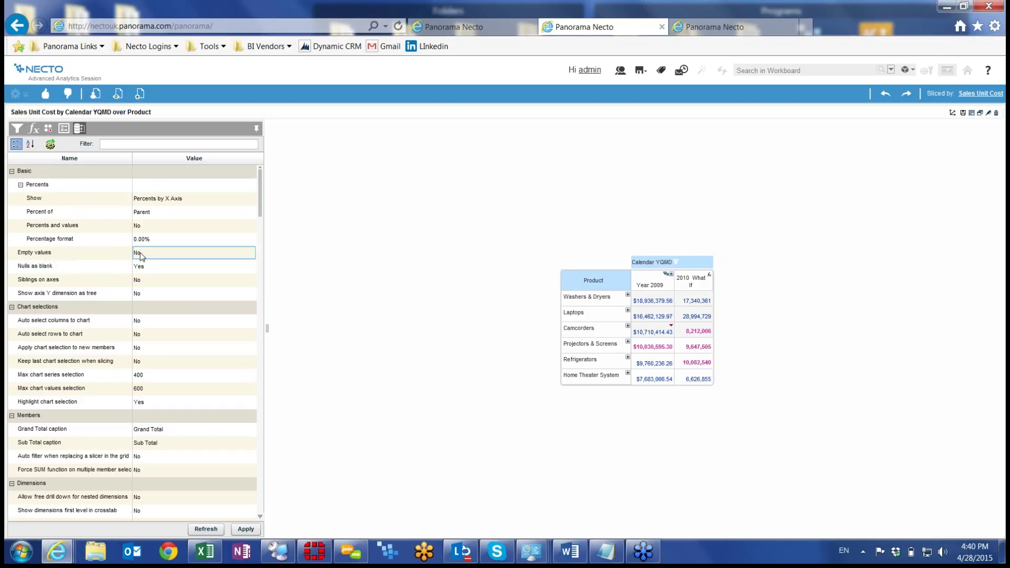
{"action": "left_click", "coordinate": [137, 255]}
{"action": "left_click", "coordinate": [253, 532]}
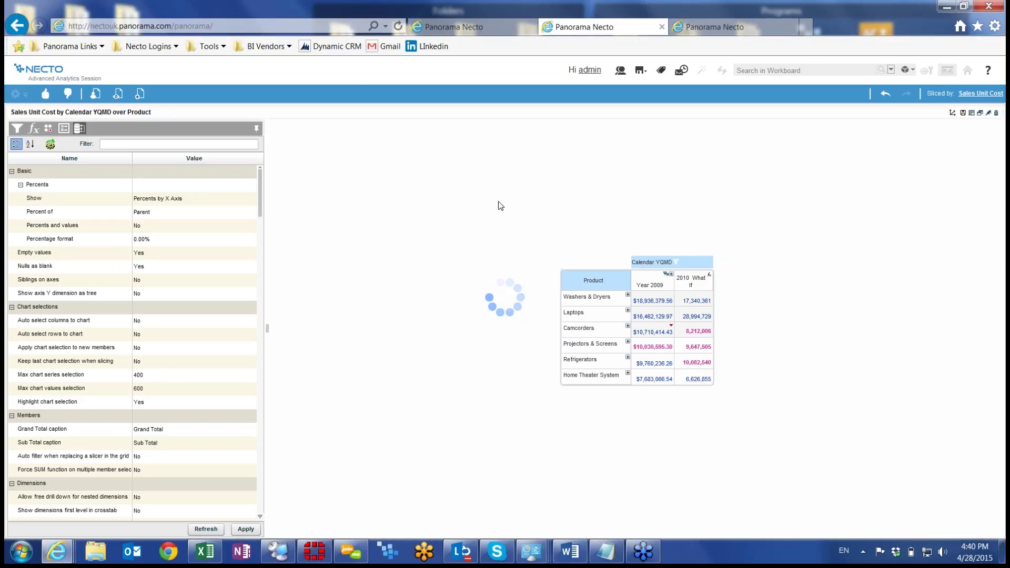
Hide the collaboration bar of the WB2 - Sales Analysis workboard and check on the Sales Unit Cost view.
{"action": "left_click", "coordinate": [715, 27]}
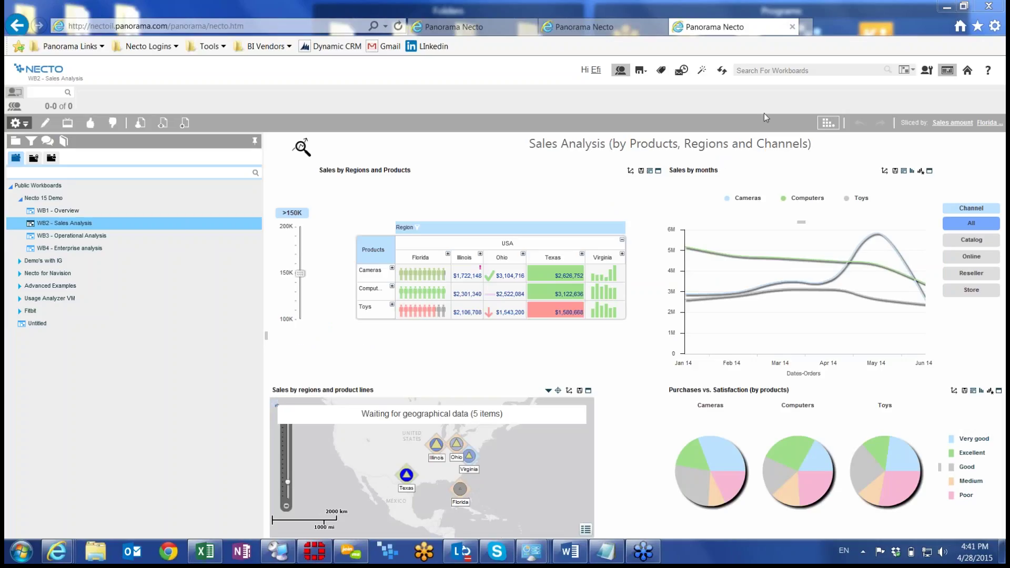
{"action": "left_click", "coordinate": [621, 70]}
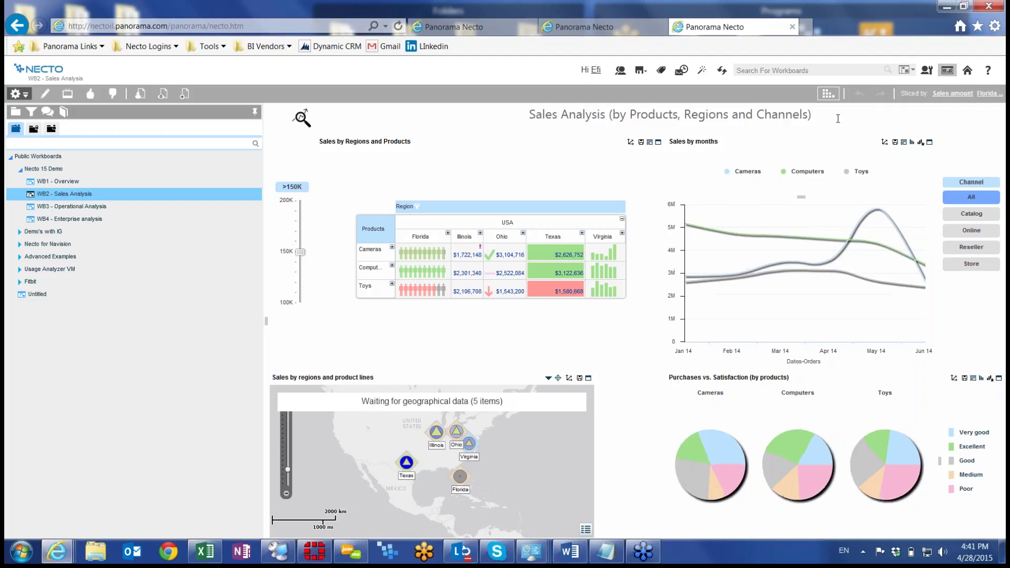
{"action": "left_click", "coordinate": [585, 27]}
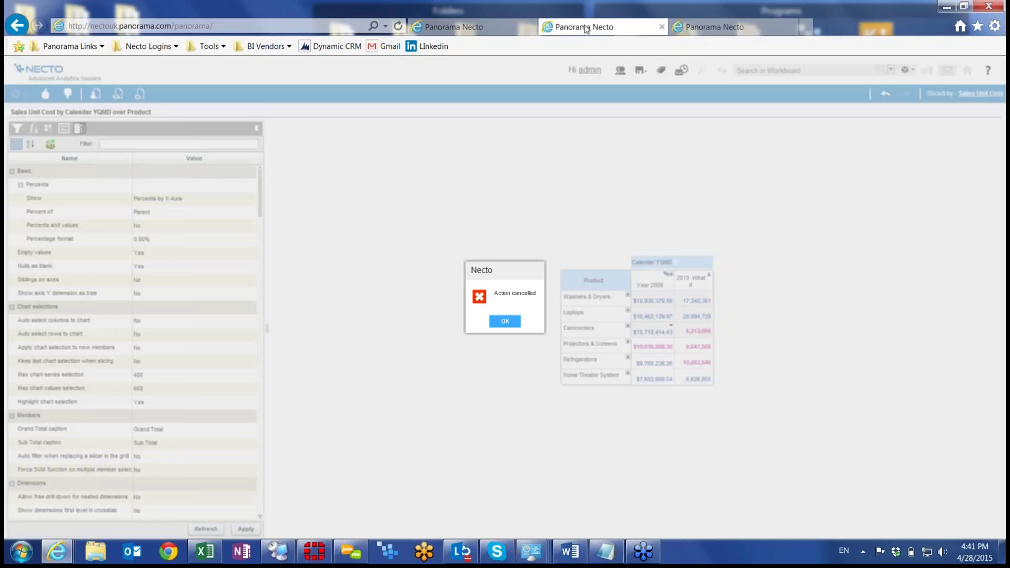
{"action": "key", "text": "ctrl+Tab"}
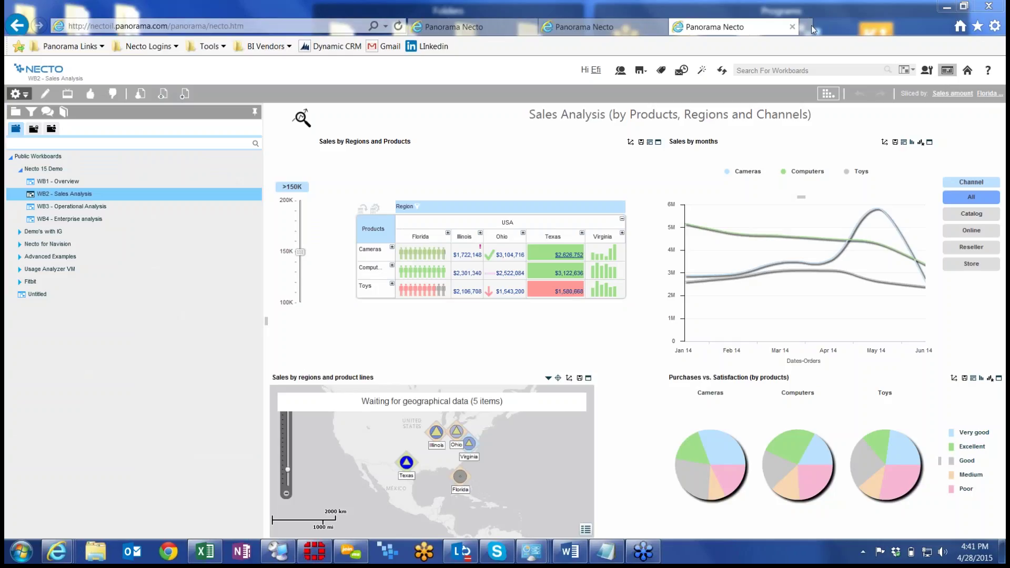
Switch to Chrome, search the web for "mdxexpert", and open the MDXpert.com site.
{"action": "left_click", "coordinate": [169, 551]}
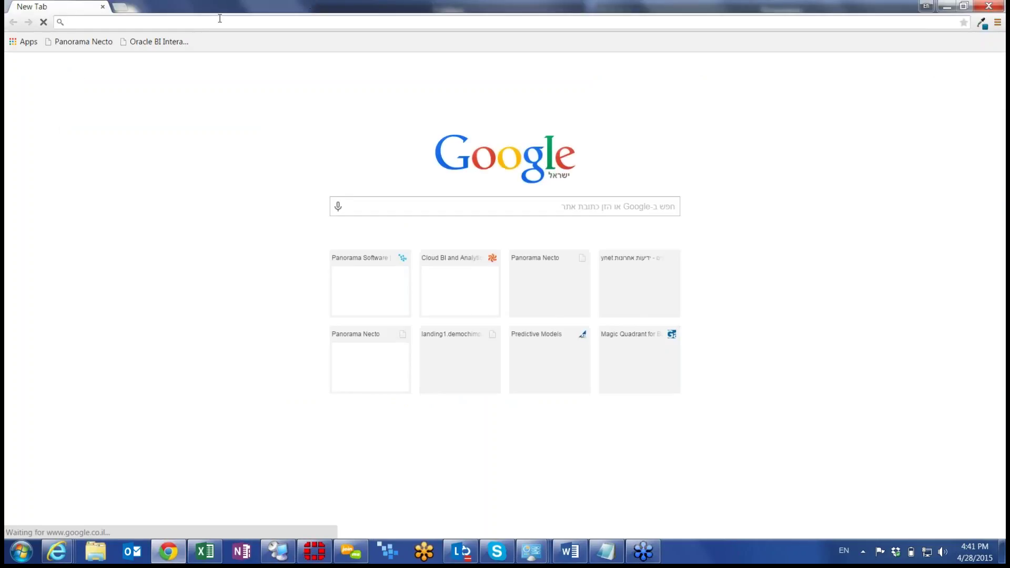
{"action": "type", "text": "mdxexp"}
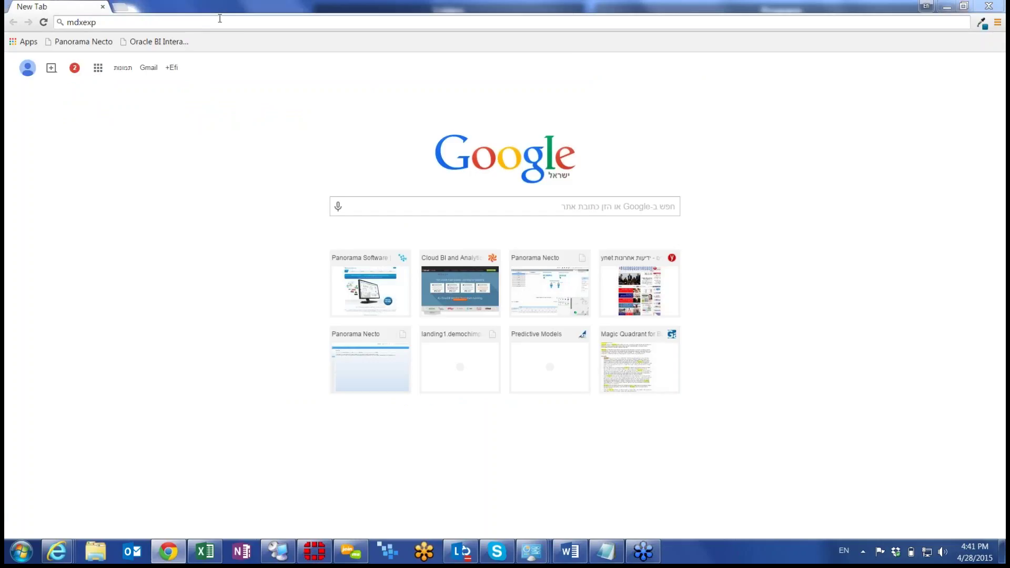
{"action": "key", "text": "alt+Tab"}
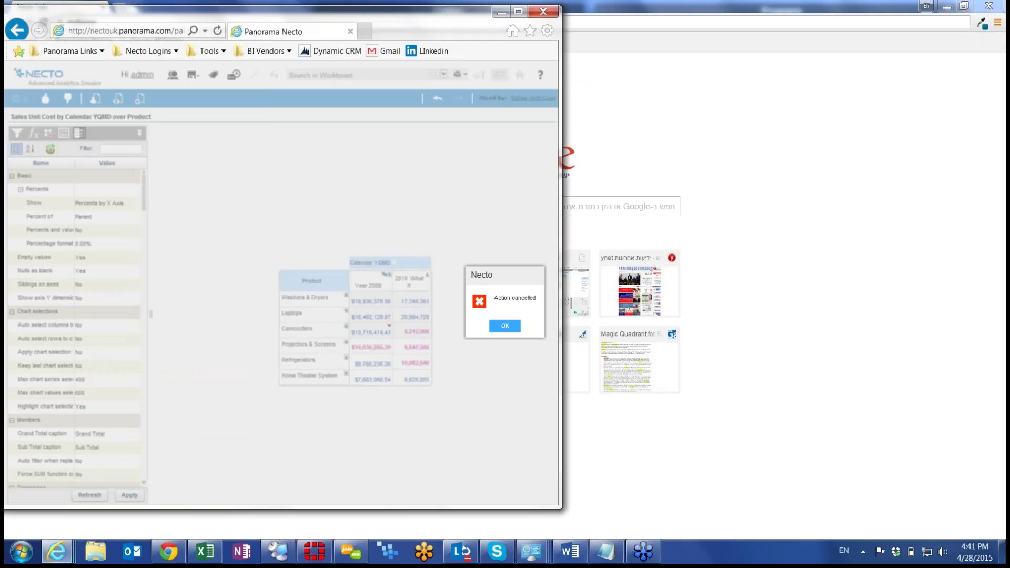
{"action": "left_click_drag", "start_coordinate": [244, 18], "coordinate": [341, 182]}
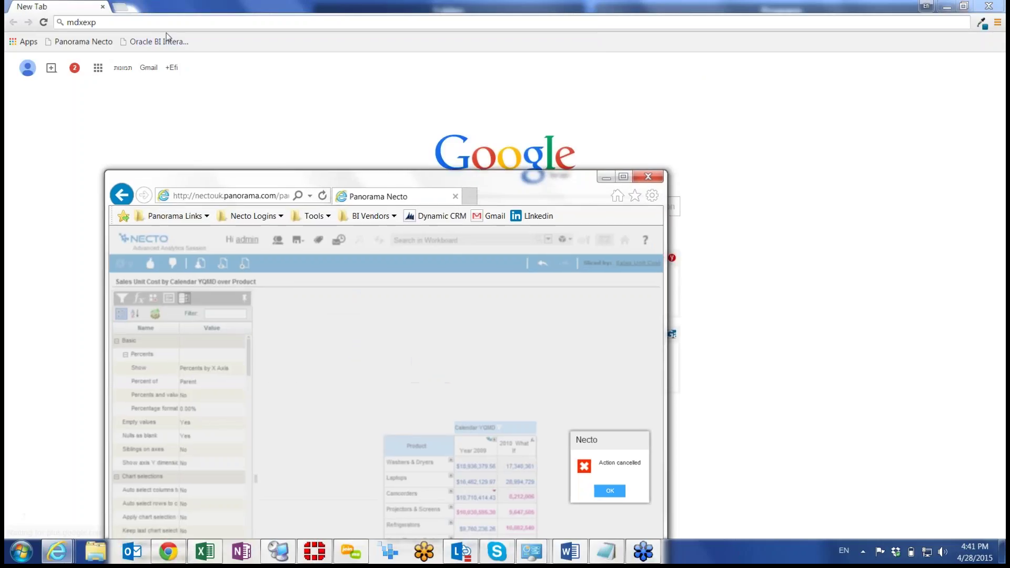
{"action": "left_click", "coordinate": [156, 22]}
{"action": "type", "text": "ert"}
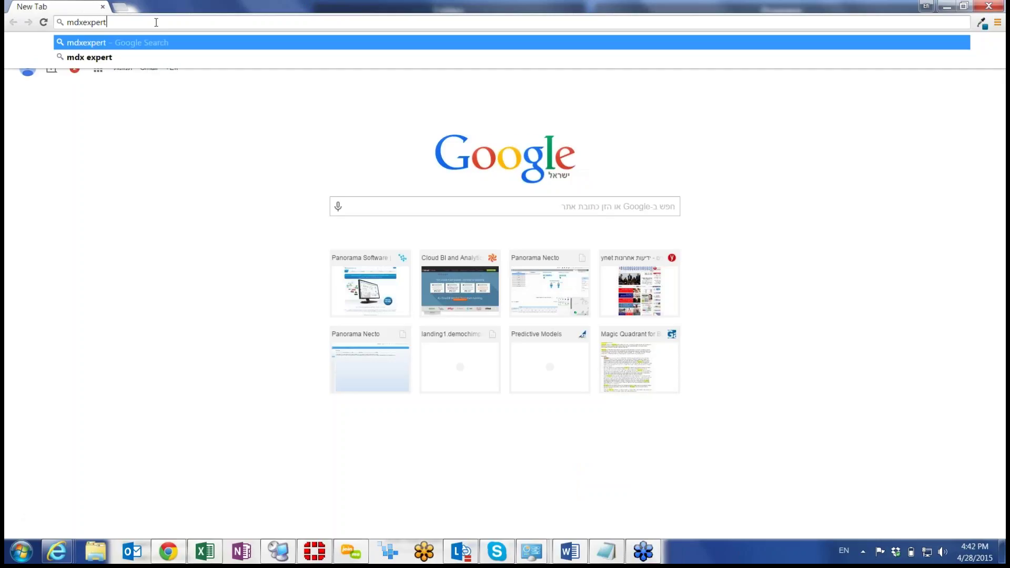
{"action": "key", "text": "Return"}
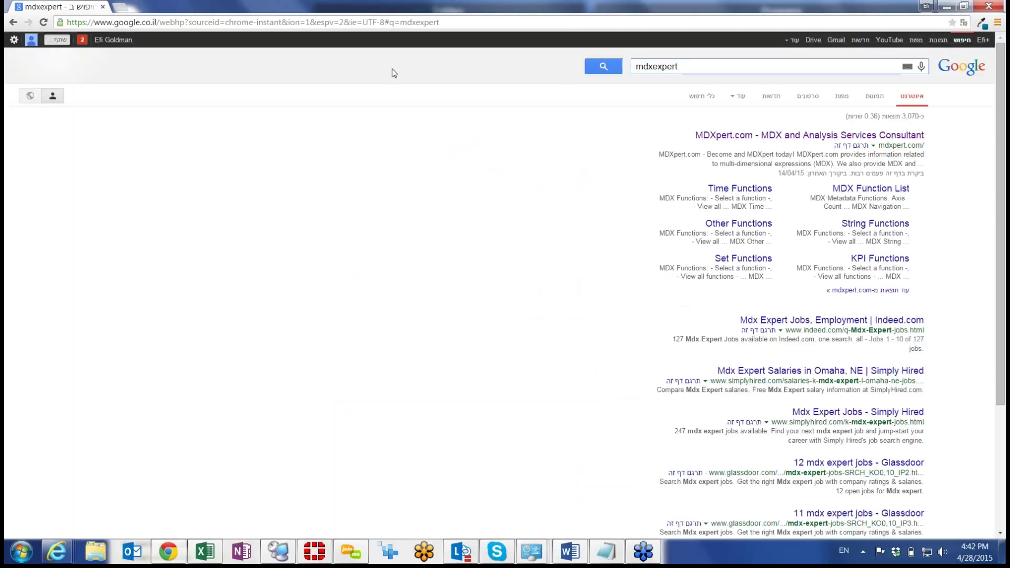
{"action": "left_click", "coordinate": [786, 143]}
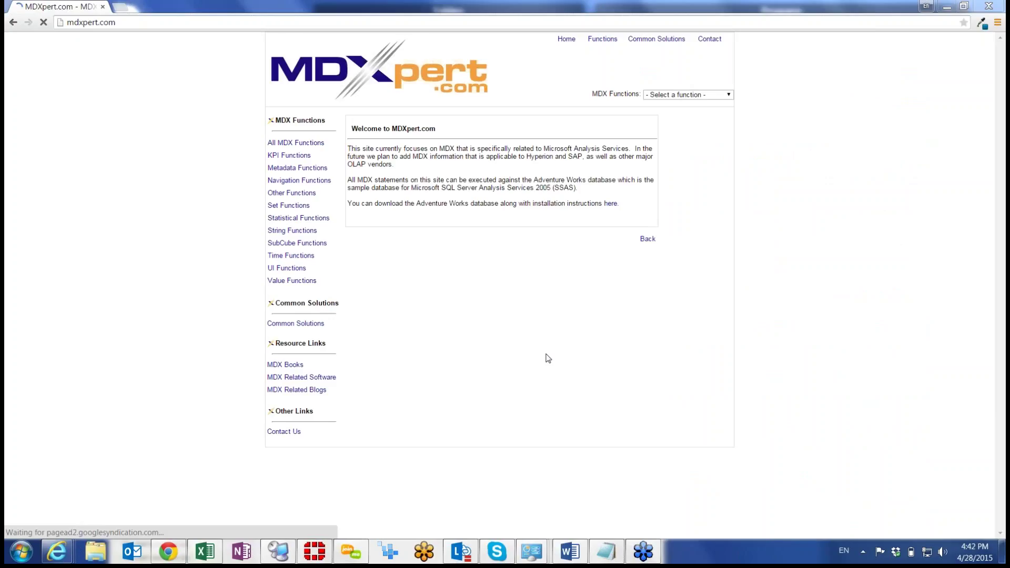
Look up the IIf function on MDXpert.com and examine its example queries and syntax.
{"action": "left_click", "coordinate": [686, 94]}
{"action": "key", "text": "i"}
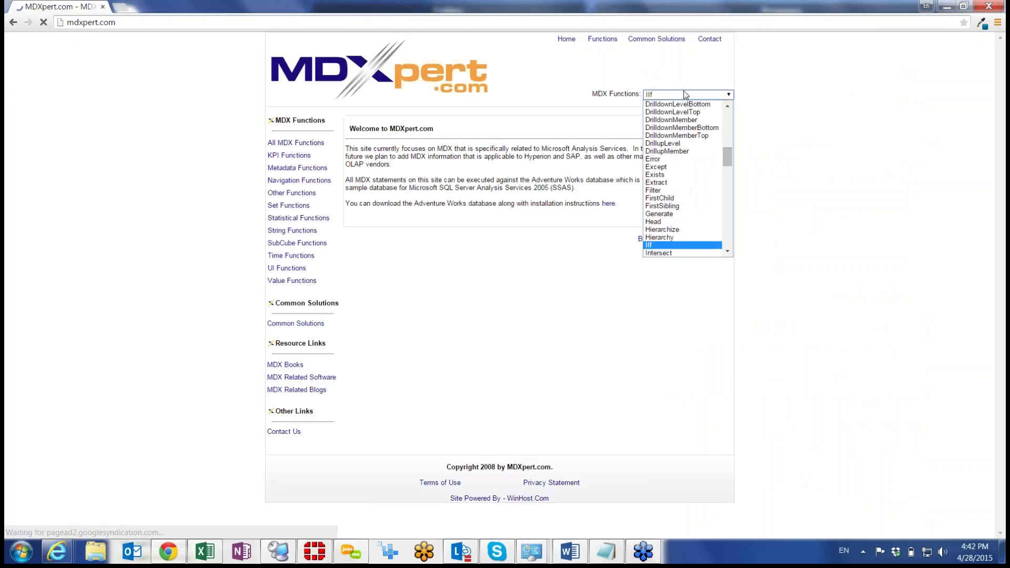
{"action": "key", "text": "Return"}
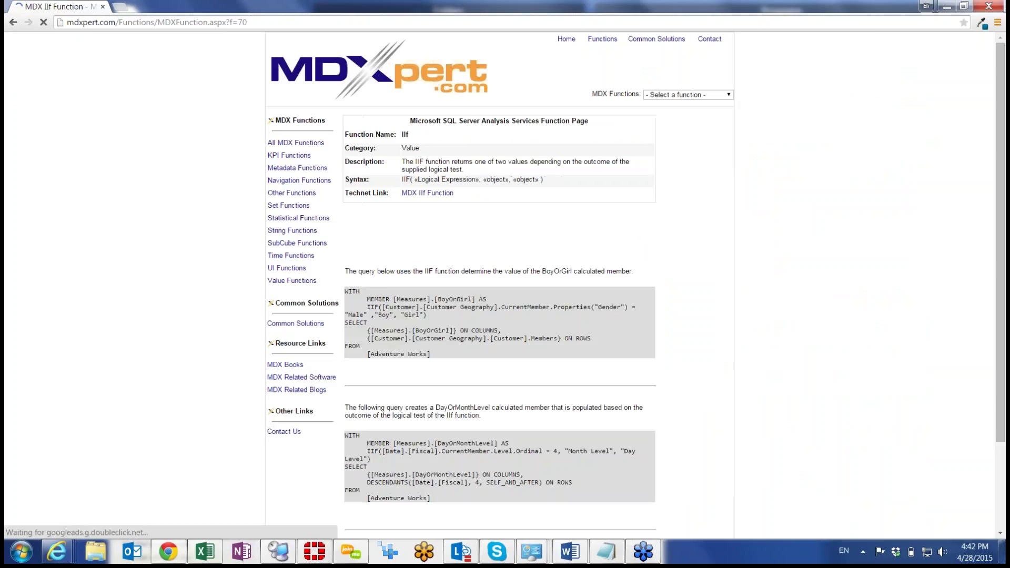
{"action": "left_click_drag", "start_coordinate": [350, 291], "coordinate": [453, 330]}
{"action": "left_click", "coordinate": [453, 330]}
{"action": "scroll", "coordinate": [445, 331], "scroll_direction": "down", "scroll_amount": 1}
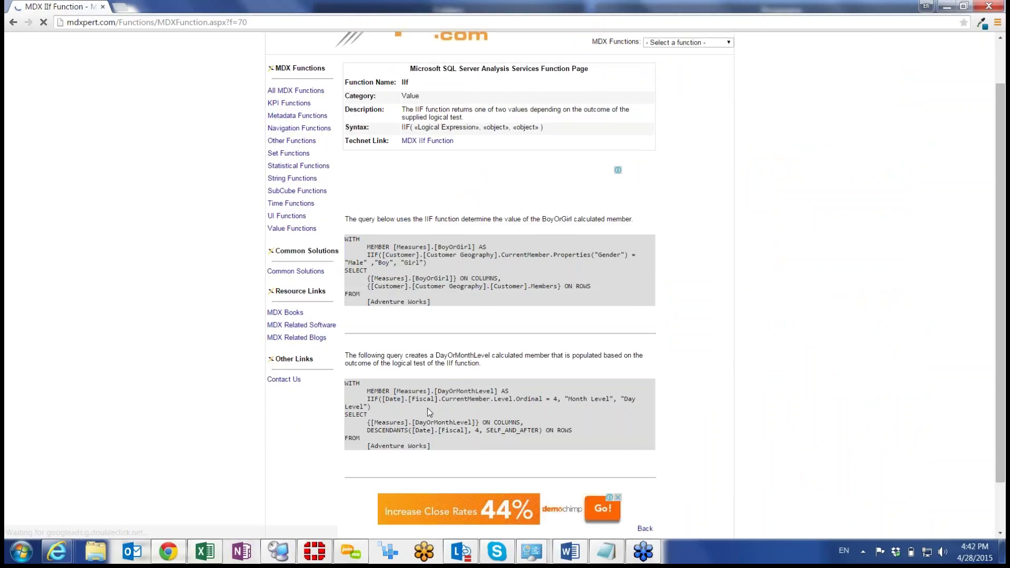
{"action": "scroll", "coordinate": [526, 295], "scroll_direction": "up", "scroll_amount": 1}
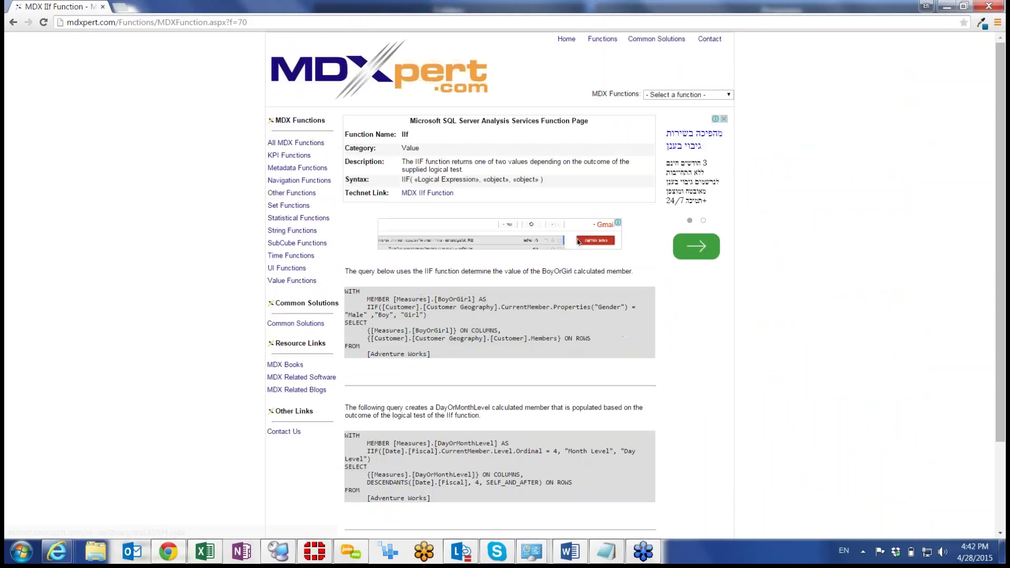
{"action": "left_click_drag", "start_coordinate": [401, 179], "coordinate": [573, 185]}
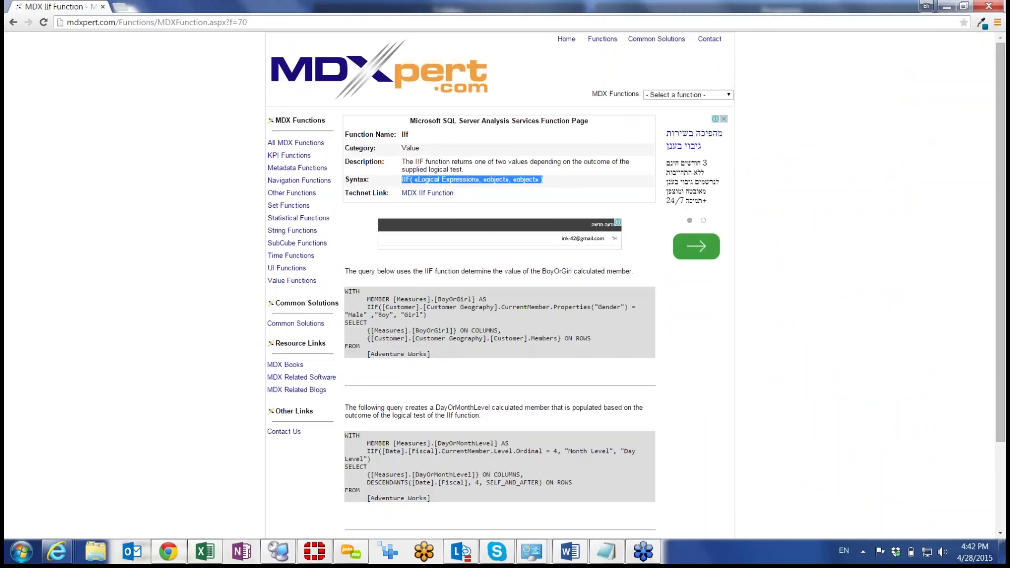
Switch back to the Necto Sales Unit Cost view, dismiss the message, and maximize its window.
{"action": "key", "text": "alt+Tab"}
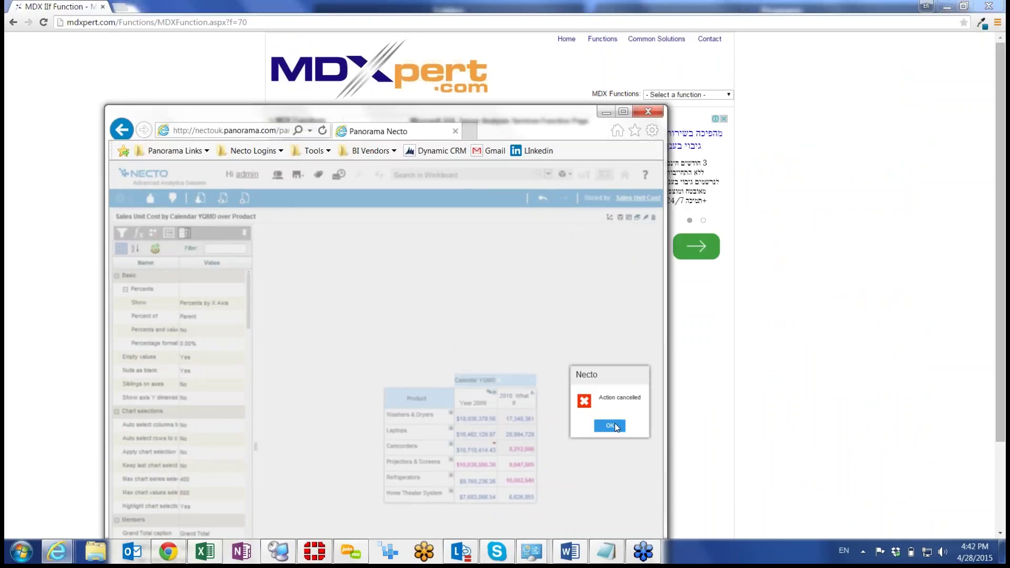
{"action": "left_click", "coordinate": [616, 427]}
{"action": "left_click", "coordinate": [623, 111]}
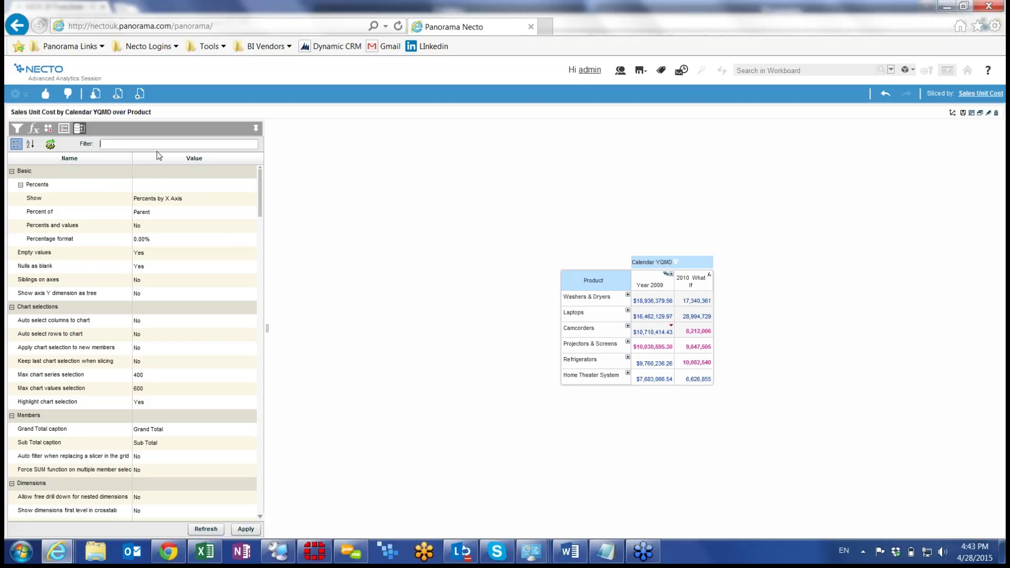
Filter the view properties for "calendar", inspect the MDX editor of Calendar YQMD's Default member, and close it without changes.
{"action": "type", "text": "alendar"}
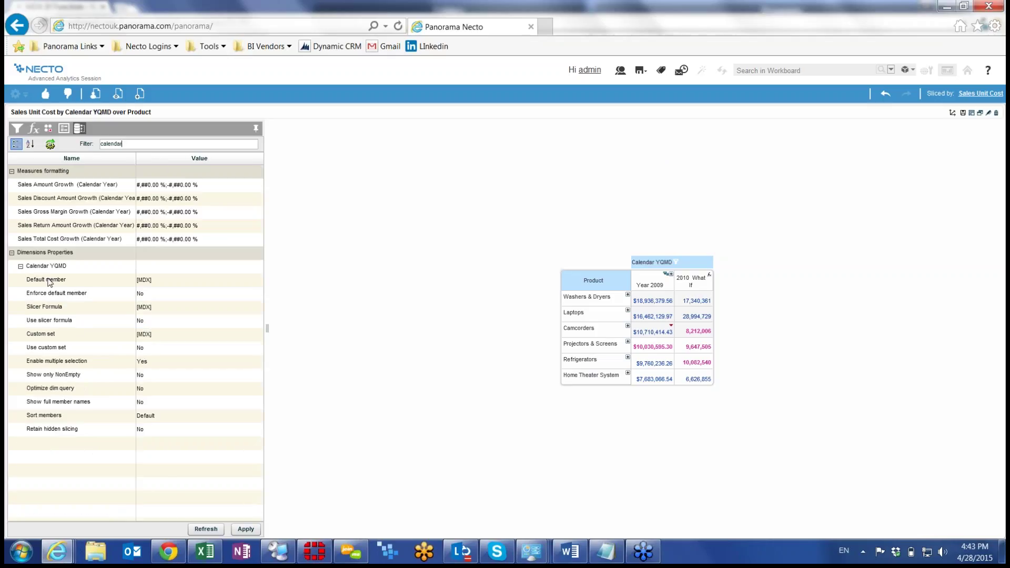
{"action": "left_click", "coordinate": [189, 279]}
{"action": "left_click", "coordinate": [158, 280]}
{"action": "left_click", "coordinate": [256, 280]}
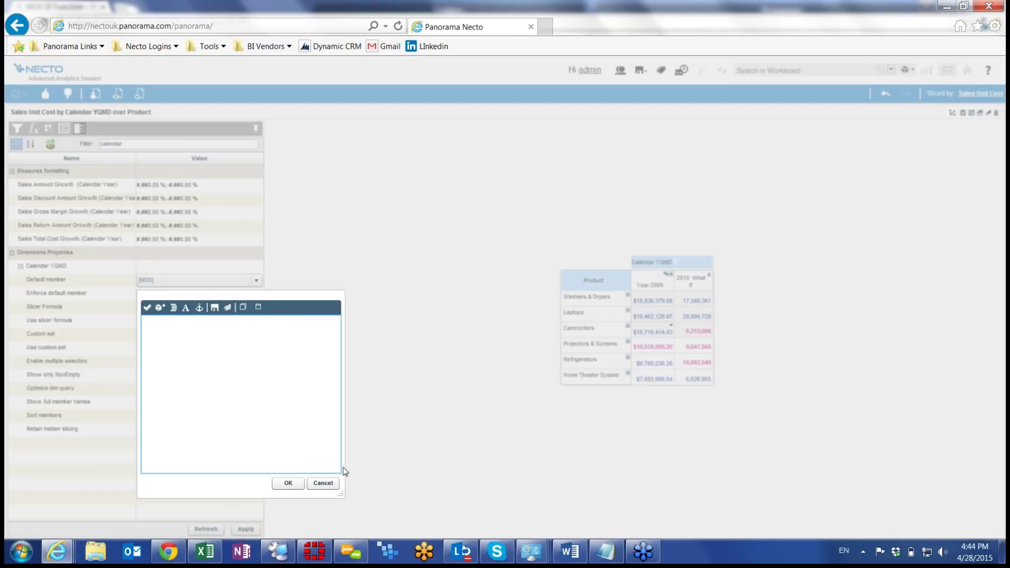
{"action": "left_click", "coordinate": [324, 489]}
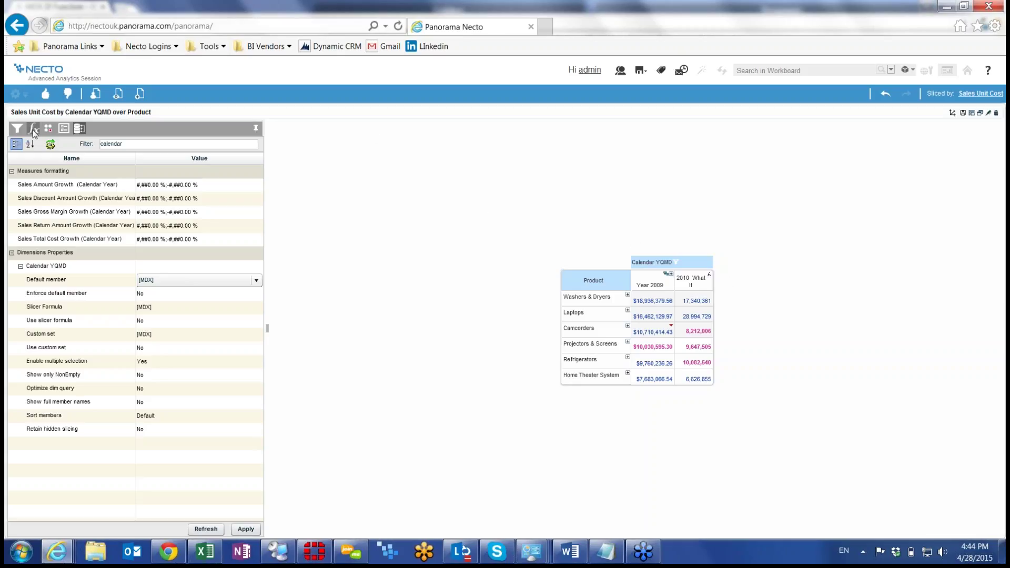
Create a Free MDX formula named 2015 that returns the Calendar YQMD Year 2009 member and apply it to the view.
{"action": "left_click", "coordinate": [64, 129]}
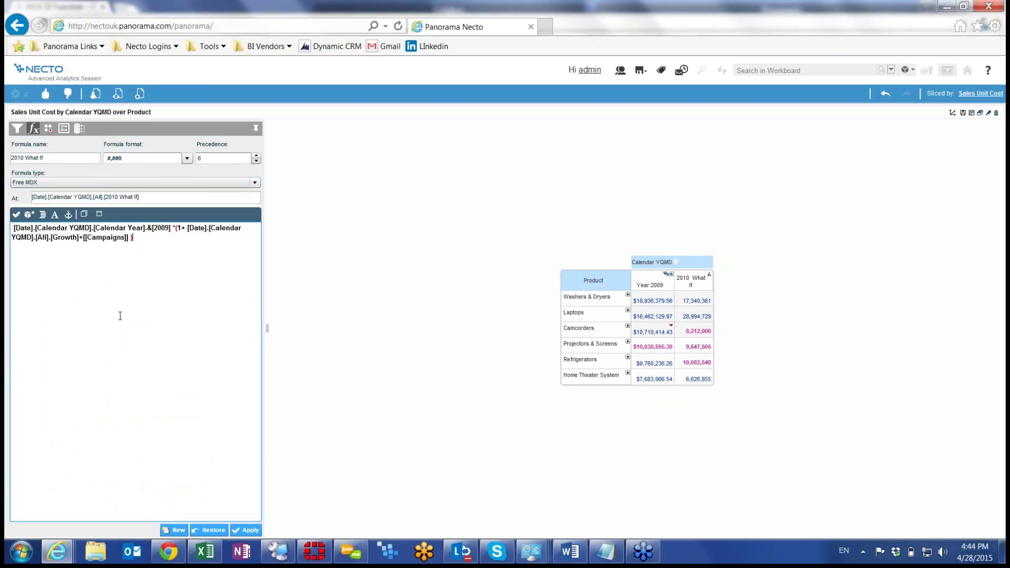
{"action": "left_click", "coordinate": [168, 530]}
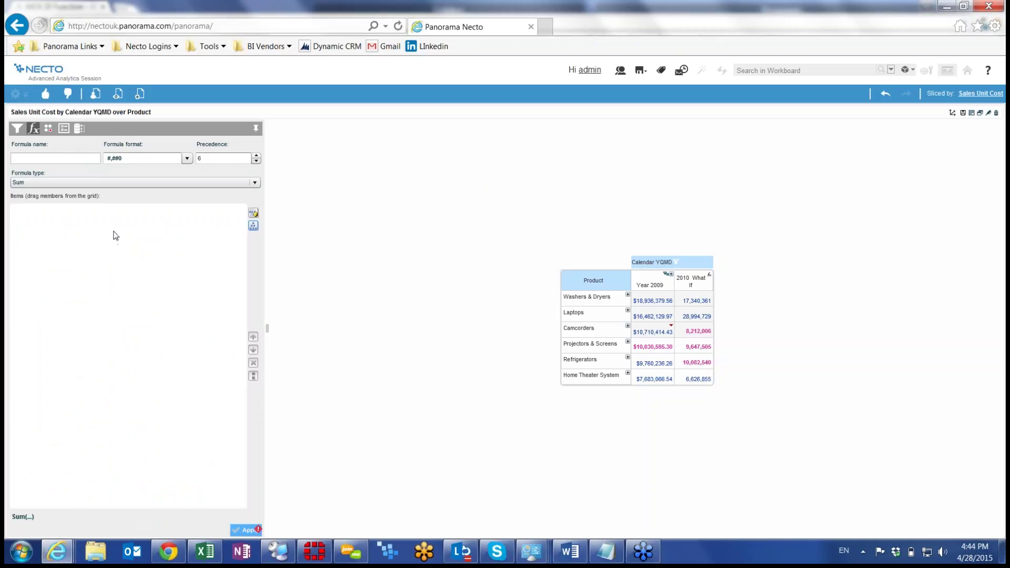
{"action": "right_click", "coordinate": [66, 158]}
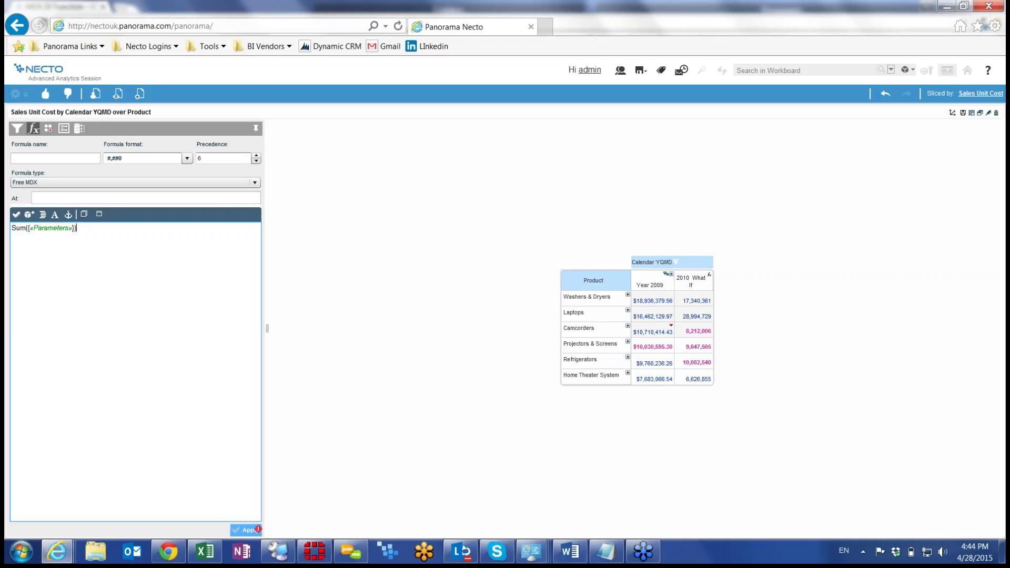
{"action": "left_click", "coordinate": [105, 217]}
{"action": "type", "text": "2015"}
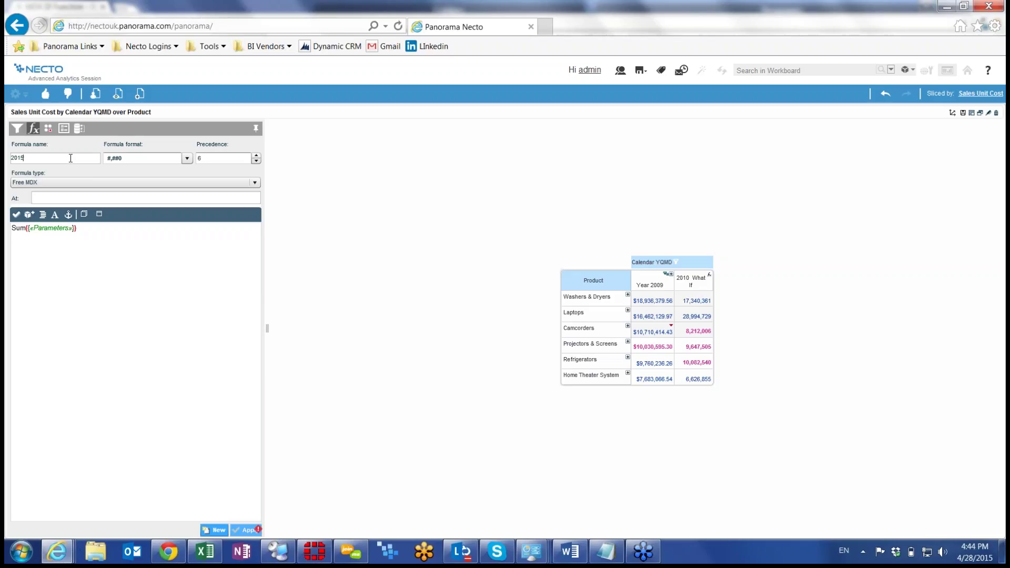
{"action": "left_click", "coordinate": [117, 247]}
{"action": "key", "text": "ctrl+a"}
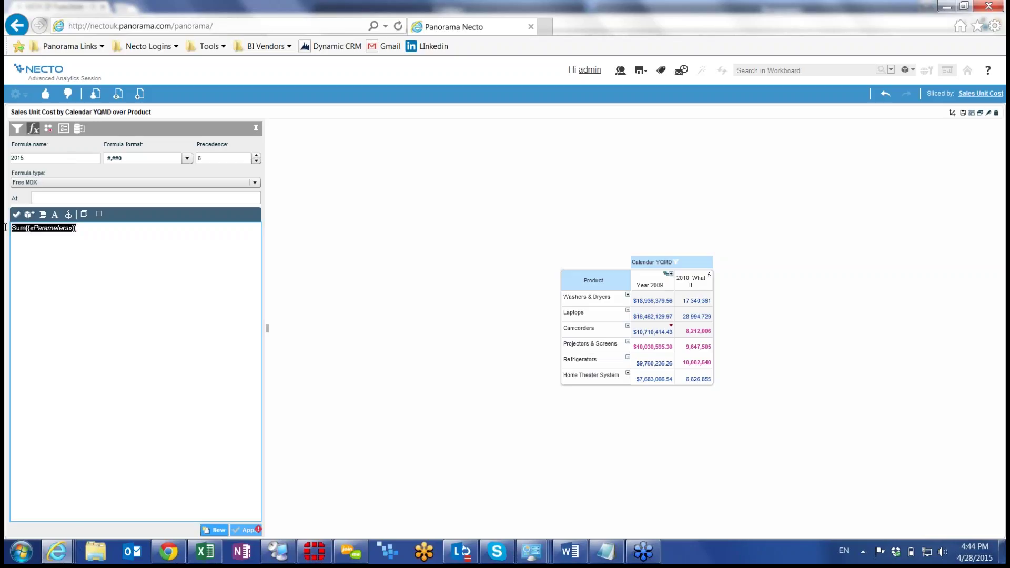
{"action": "key", "text": "Delete"}
{"action": "left_click_drag", "start_coordinate": [651, 285], "coordinate": [91, 264]}
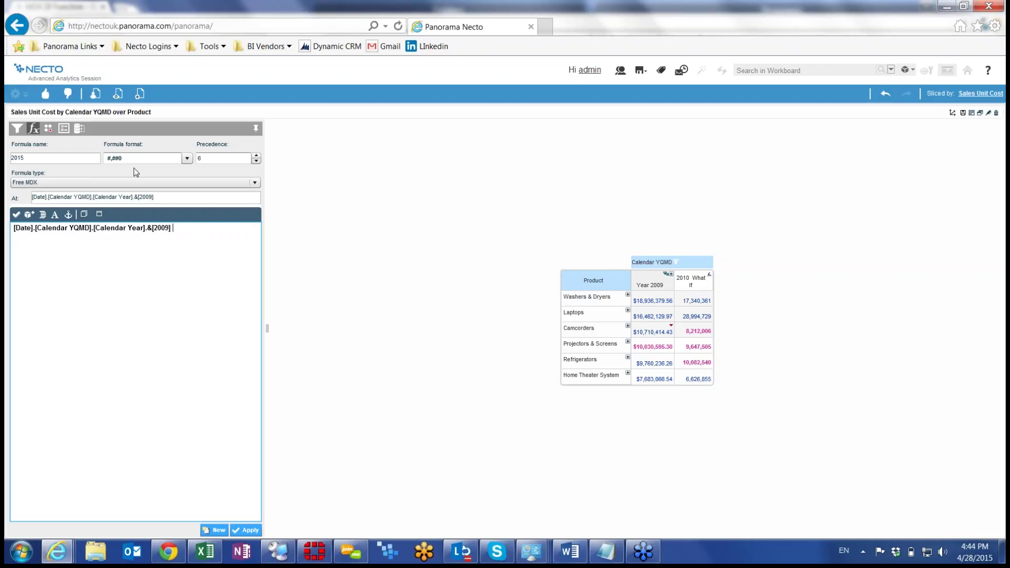
{"action": "left_click", "coordinate": [247, 530]}
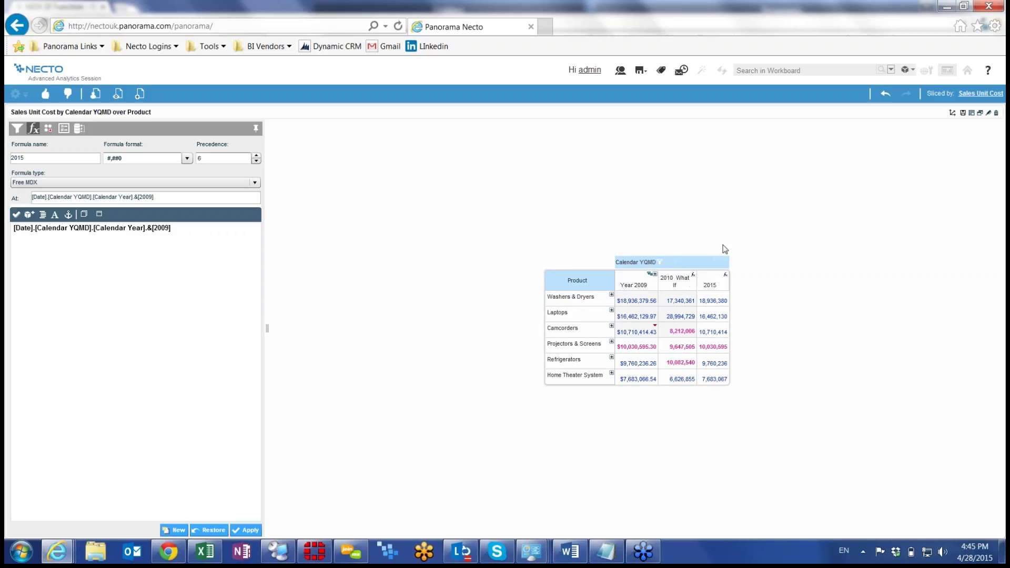
Examine the value filter options for the 2015 column and close them without applying a filter.
{"action": "left_click", "coordinate": [722, 287]}
{"action": "mouse_move", "coordinate": [757, 313]}
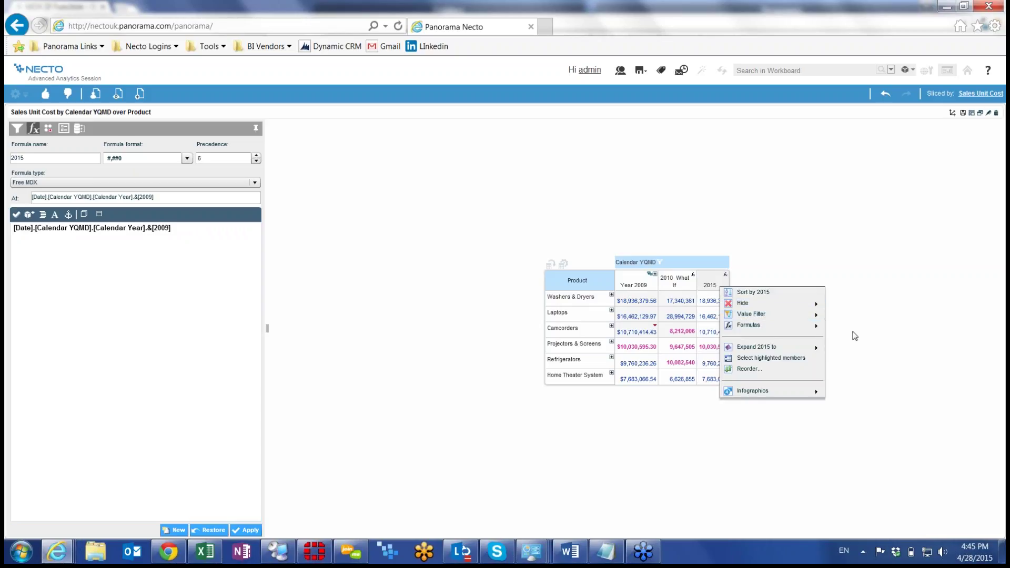
{"action": "mouse_move", "coordinate": [813, 316]}
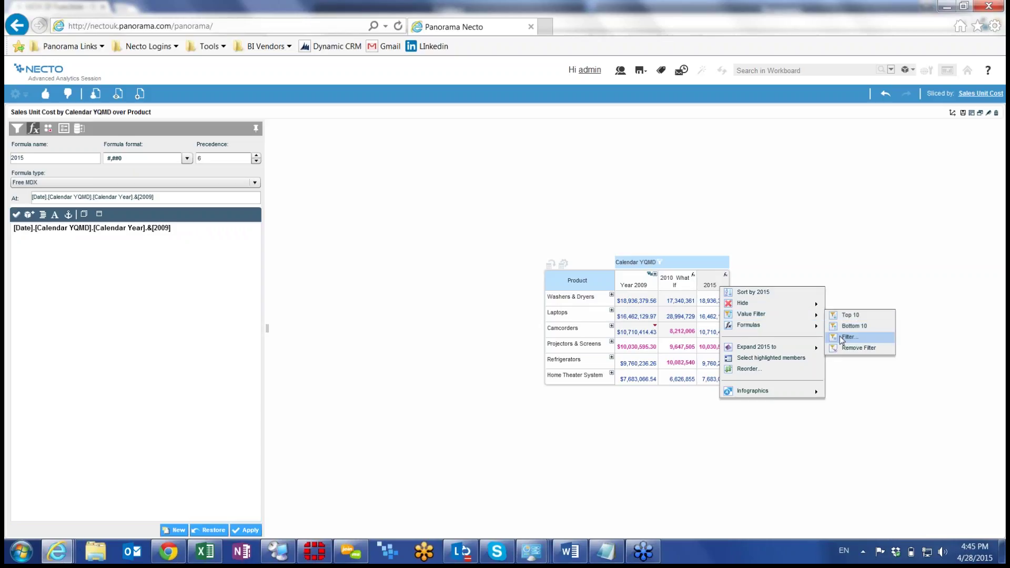
{"action": "left_click", "coordinate": [846, 337]}
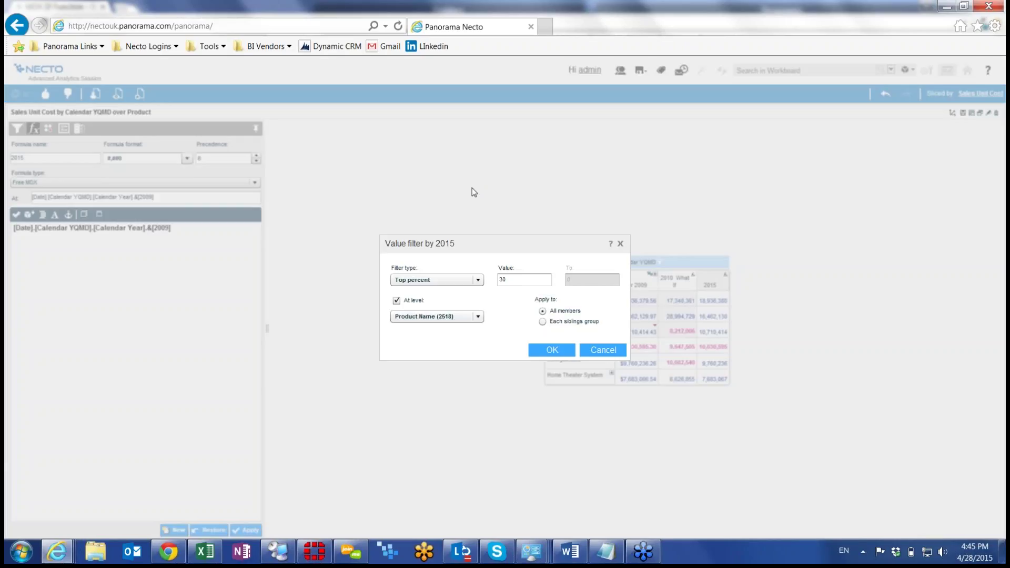
{"action": "type", "text": "100"}
{"action": "left_click", "coordinate": [603, 350]}
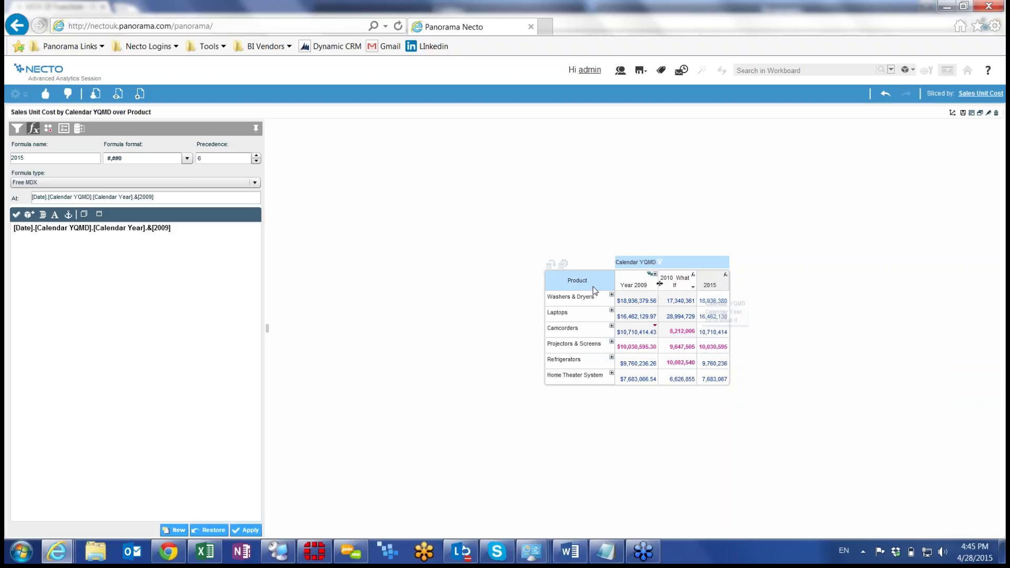
{"action": "mouse_move", "coordinate": [184, 230]}
{"action": "left_mouse_down"}
{"action": "mouse_move", "coordinate": [12, 228]}
{"action": "mouse_move", "coordinate": [188, 234]}
{"action": "left_mouse_up"}
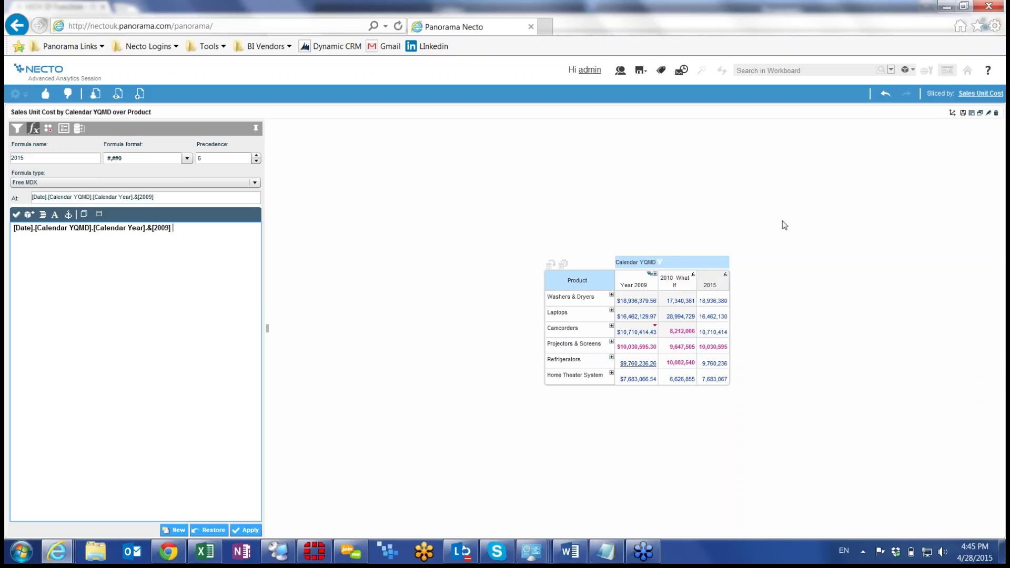
Put away the MDXpert page and switch to the Necto window with the WB2 - Sales Analysis workboard.
{"action": "key", "text": "alt+Tab"}
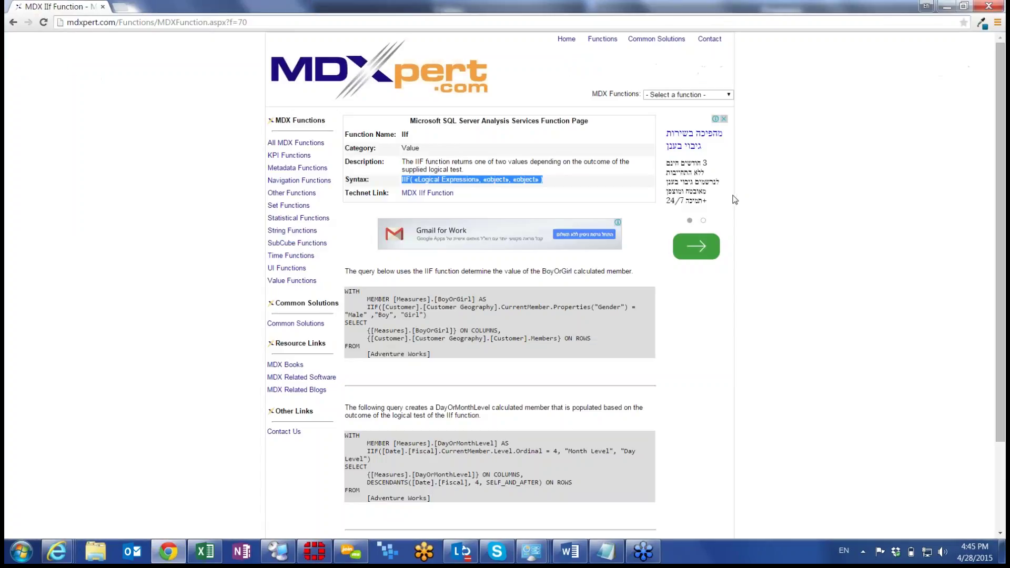
{"action": "key", "text": "alt+Tab"}
{"action": "key", "text": "alt+Tab"}
{"action": "key", "text": "Tab"}
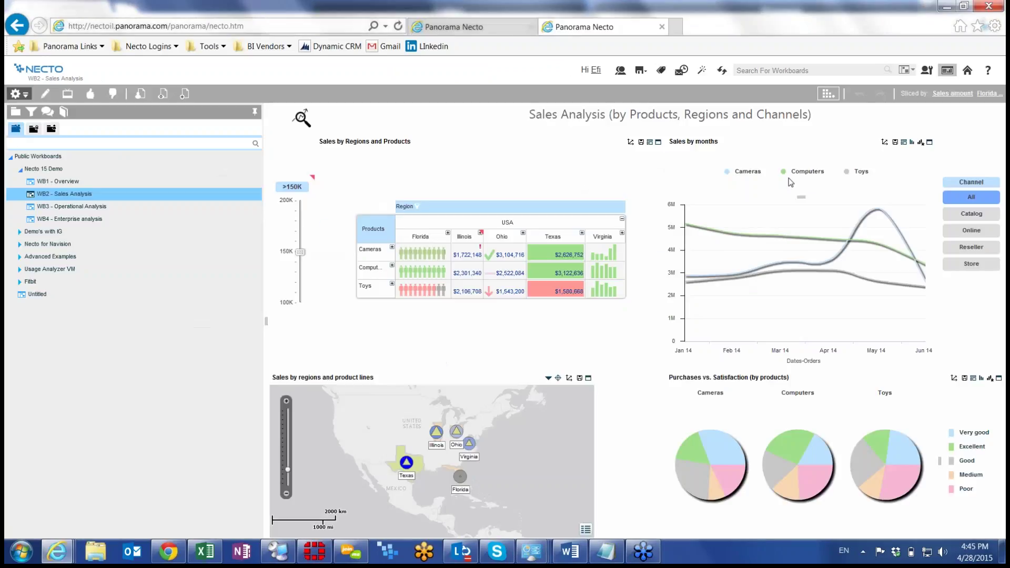
{"action": "key", "text": "alt+Tab"}
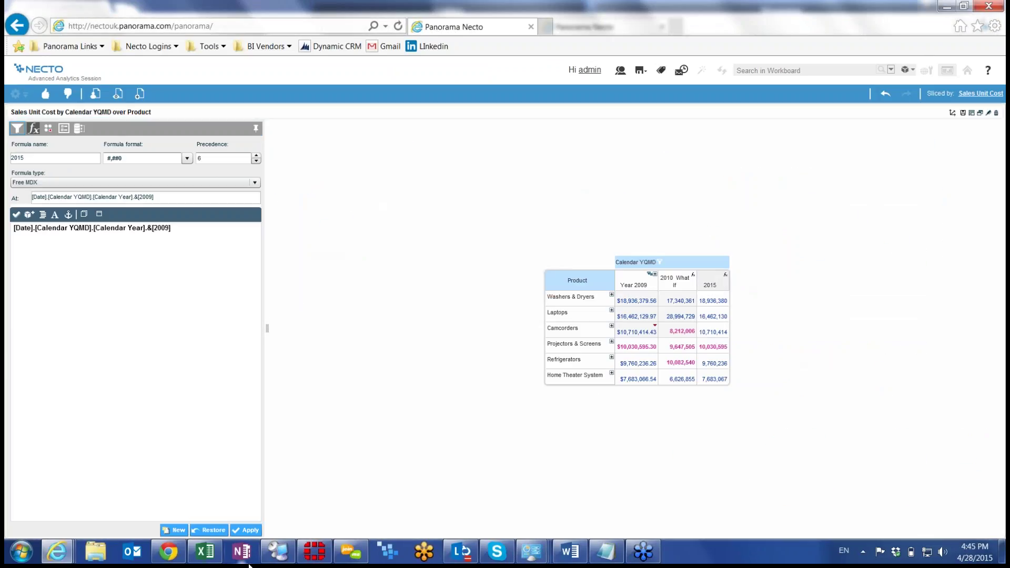
{"action": "left_click", "coordinate": [947, 5]}
{"action": "left_click", "coordinate": [947, 5]}
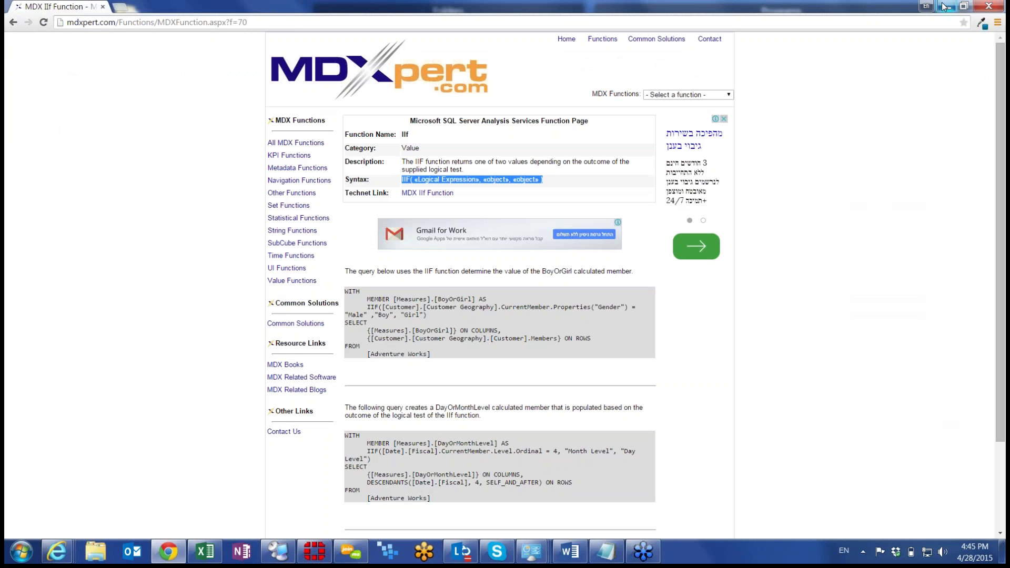
{"action": "left_click", "coordinate": [946, 6]}
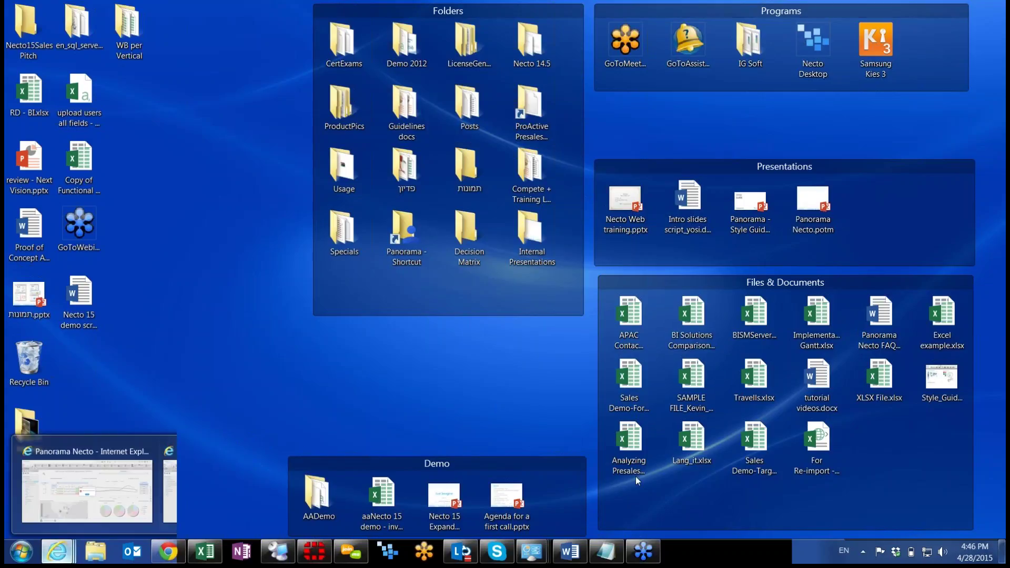
{"action": "key", "text": "alt+Tab"}
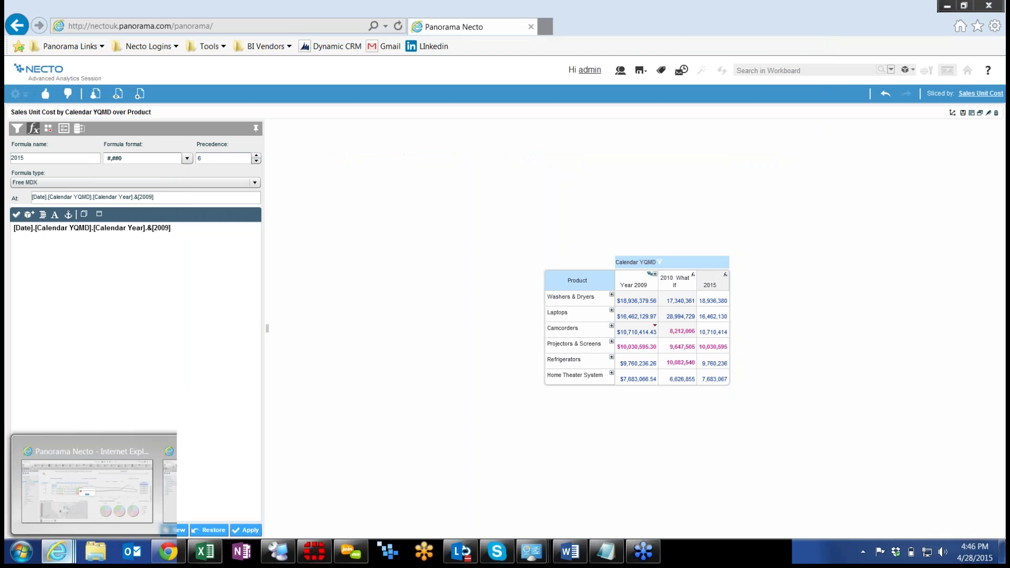
{"action": "key", "text": "alt+Tab"}
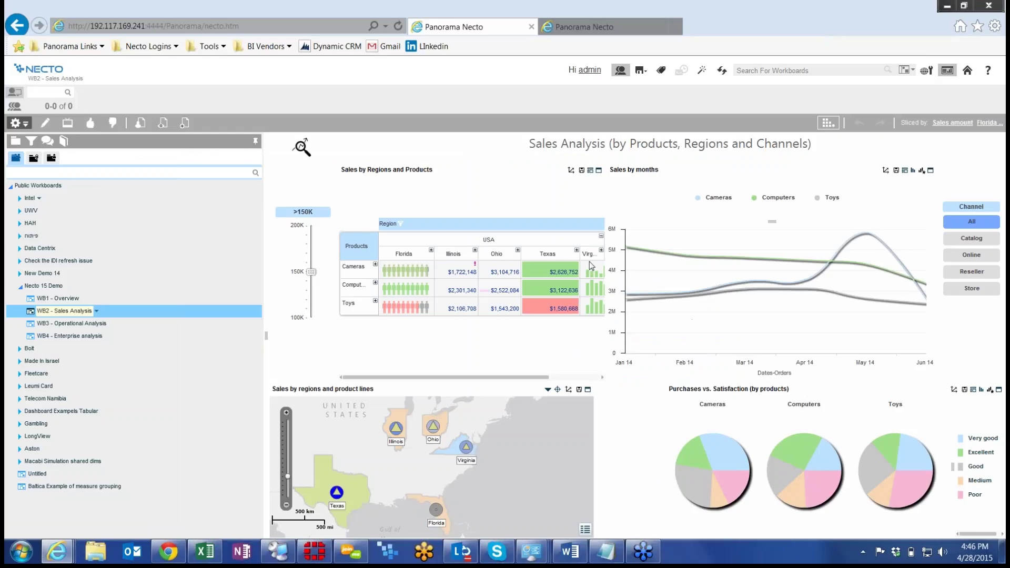
Hide the workboard navigation pane and the social bar to give the Sales Analysis workboard more room.
{"action": "left_click", "coordinate": [255, 141]}
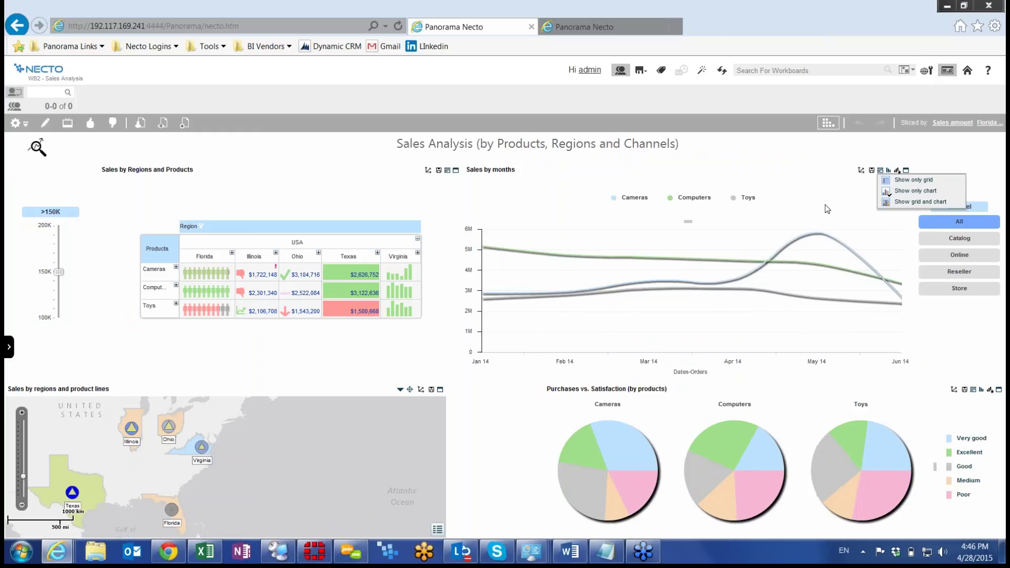
{"action": "mouse_move", "coordinate": [820, 237]}
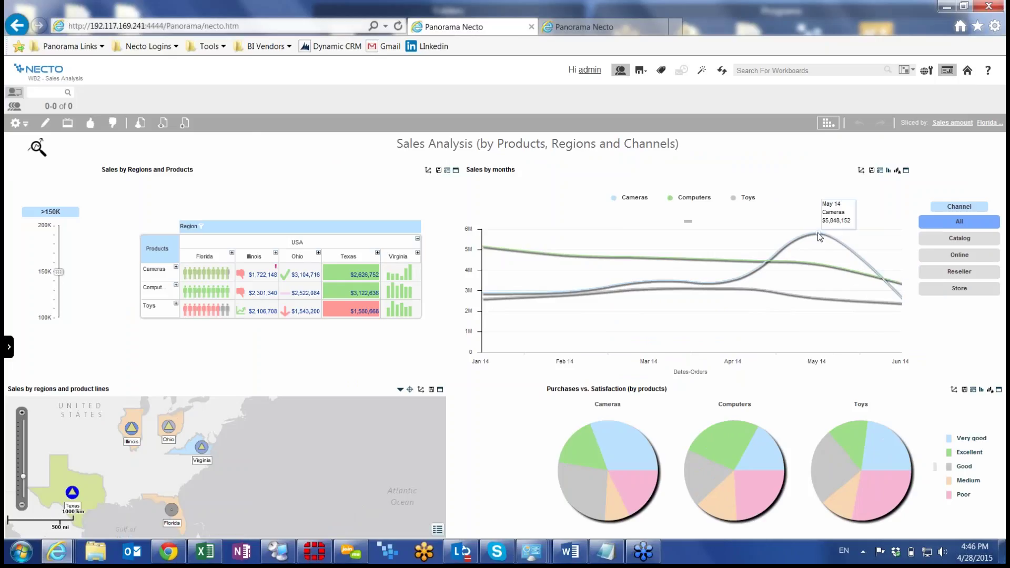
{"action": "left_click", "coordinate": [621, 70]}
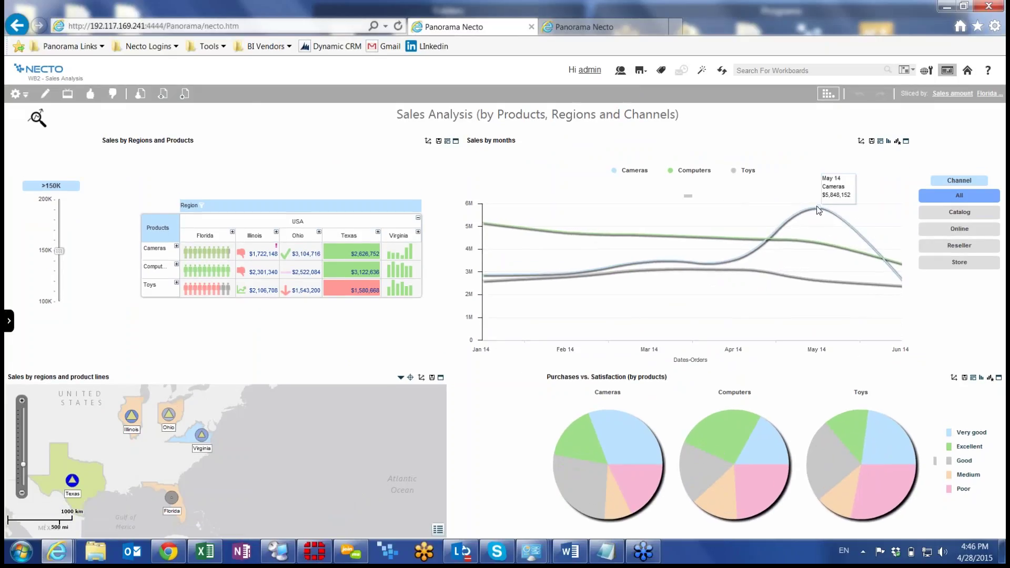
Switch the Sales by months component to show only its grid.
{"action": "left_click", "coordinate": [898, 141]}
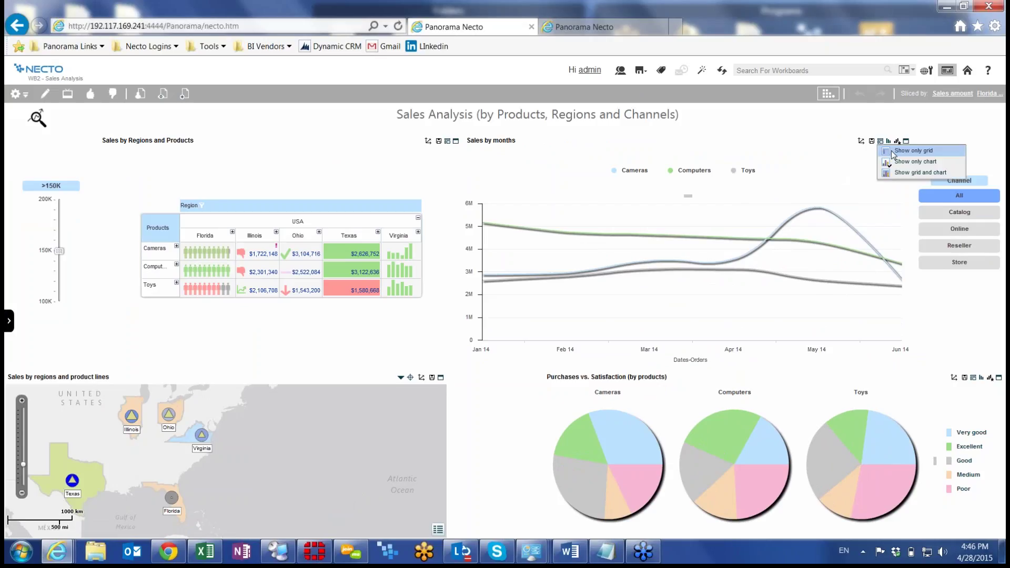
{"action": "left_click", "coordinate": [897, 152]}
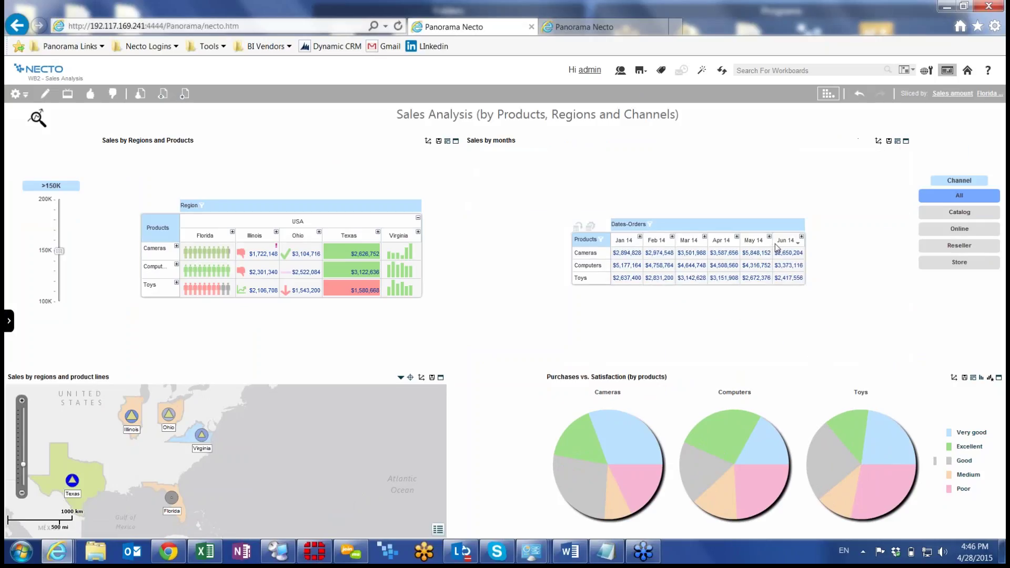
{"action": "right_click", "coordinate": [590, 241]}
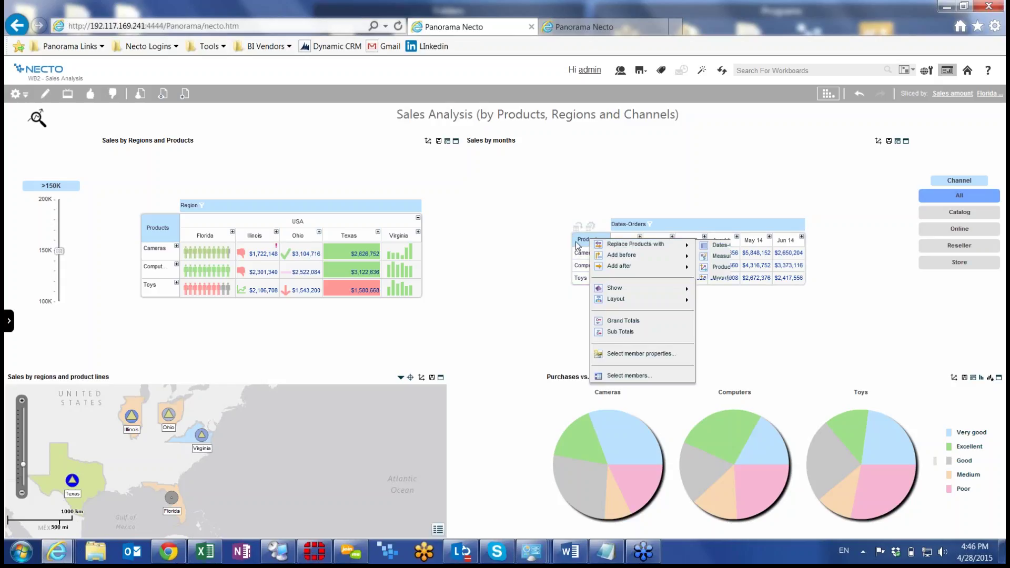
{"action": "left_click", "coordinate": [629, 195]}
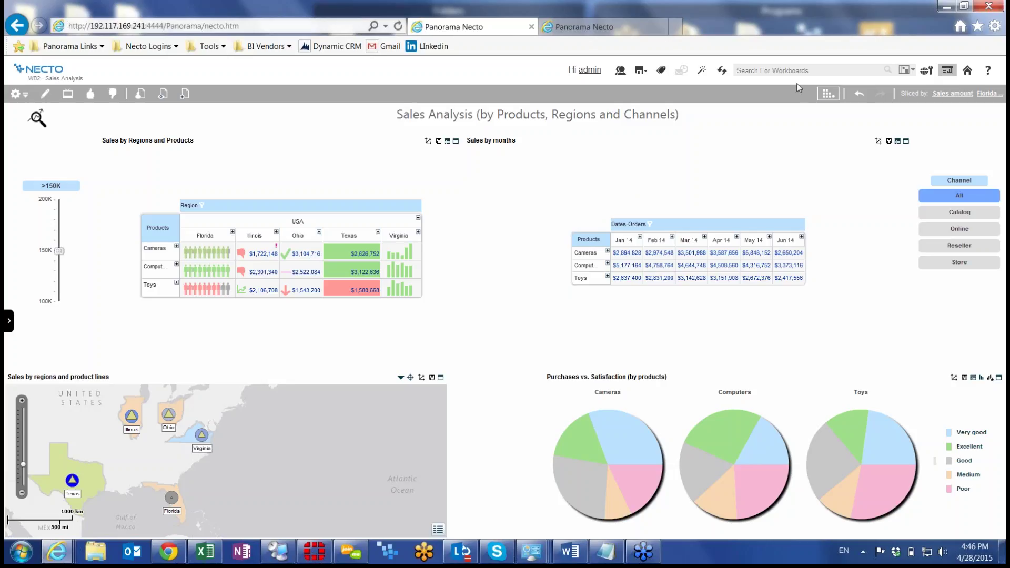
Turn on growth exception highlighting for the workboard and set its threshold to -6.5%.
{"action": "left_click", "coordinate": [829, 94]}
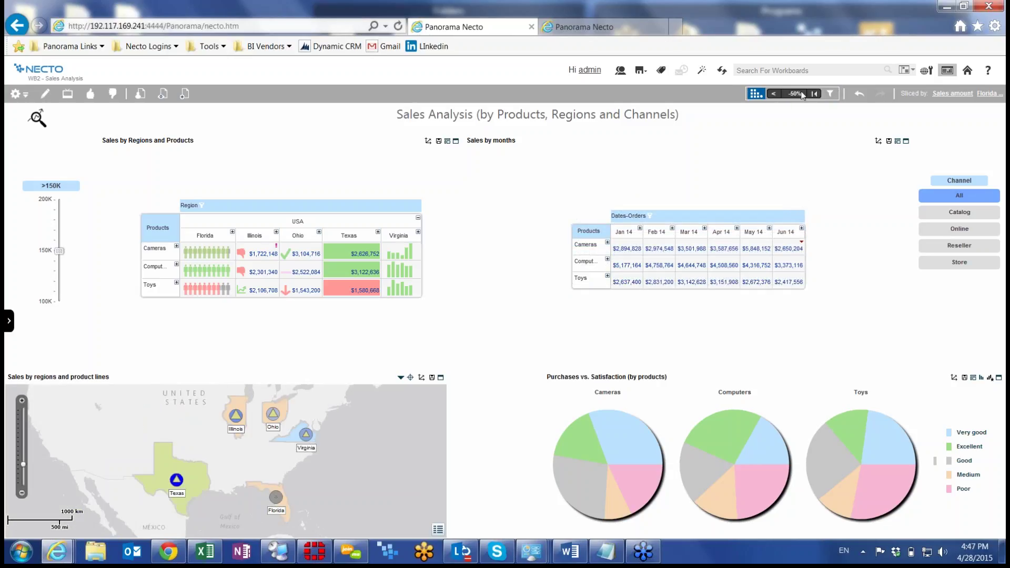
{"action": "left_click", "coordinate": [785, 96]}
{"action": "left_click_drag", "start_coordinate": [807, 161], "coordinate": [808, 152]}
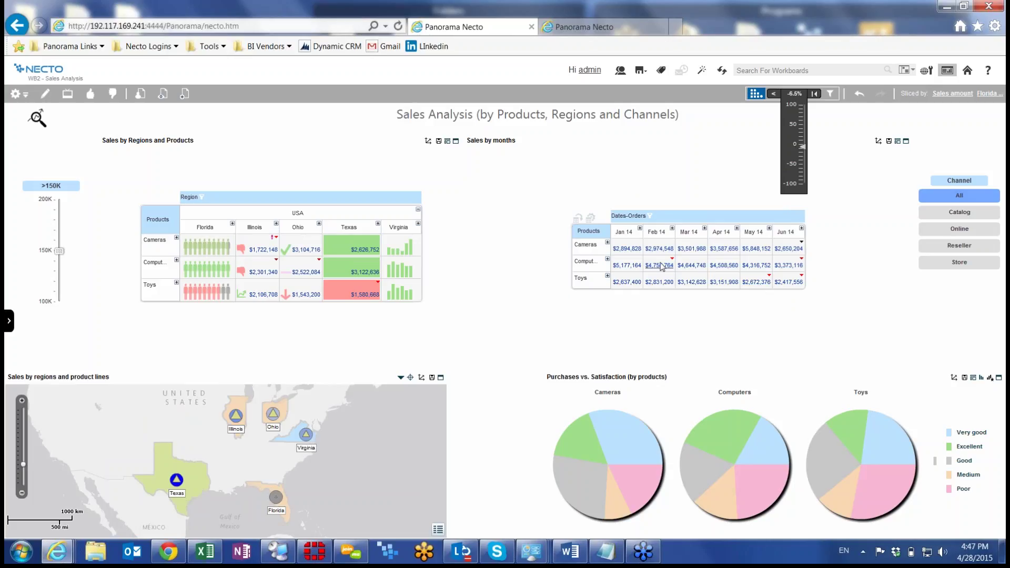
{"action": "mouse_move", "coordinate": [662, 266]}
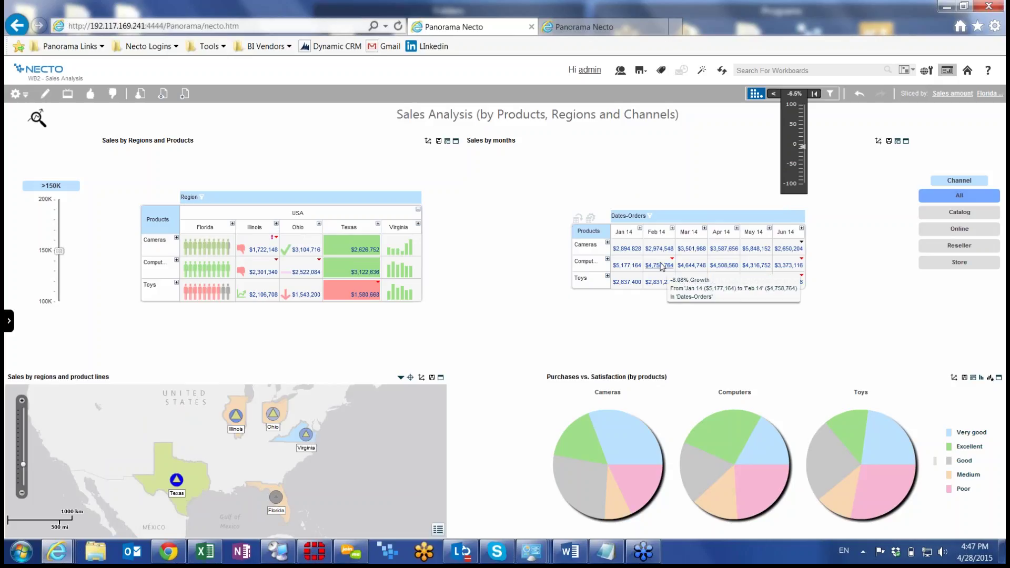
Show both grid and chart in Sales by months, then enlarge the component and its chart area.
{"action": "left_click", "coordinate": [897, 141]}
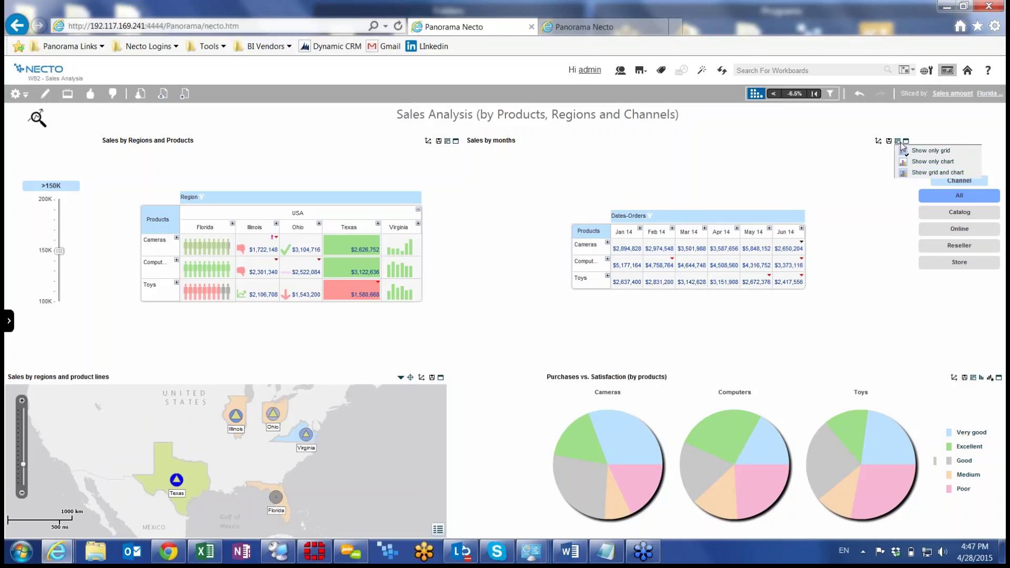
{"action": "left_click", "coordinate": [913, 174]}
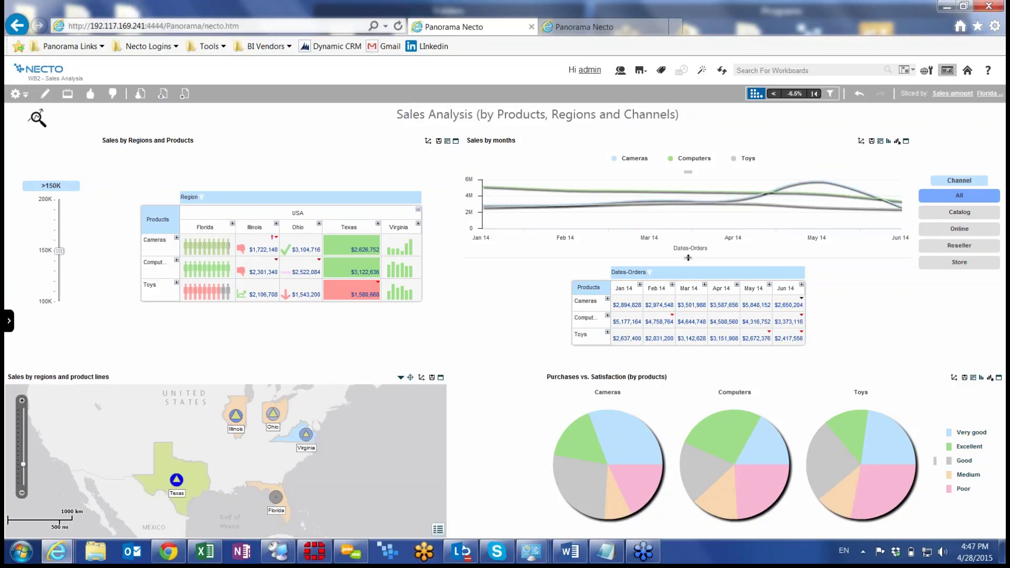
{"action": "left_click_drag", "start_coordinate": [688, 258], "coordinate": [689, 272]}
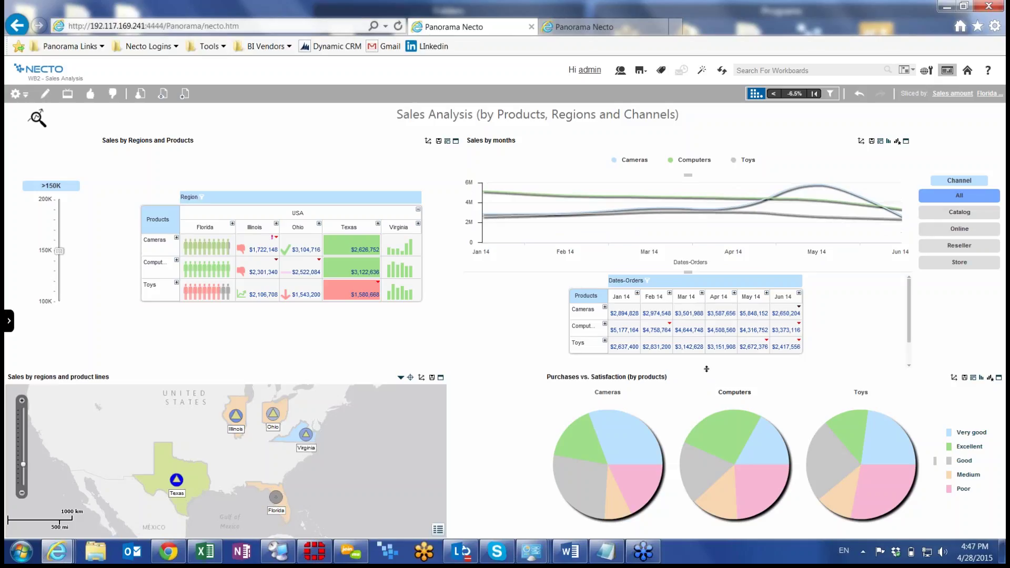
{"action": "left_click_drag", "start_coordinate": [707, 368], "coordinate": [706, 398]}
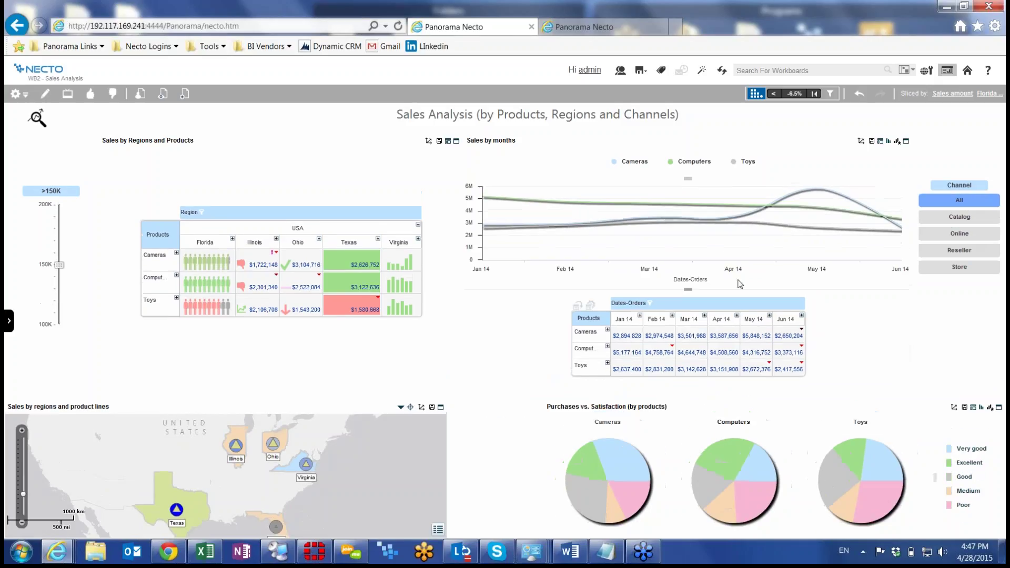
{"action": "left_click_drag", "start_coordinate": [688, 289], "coordinate": [688, 293]}
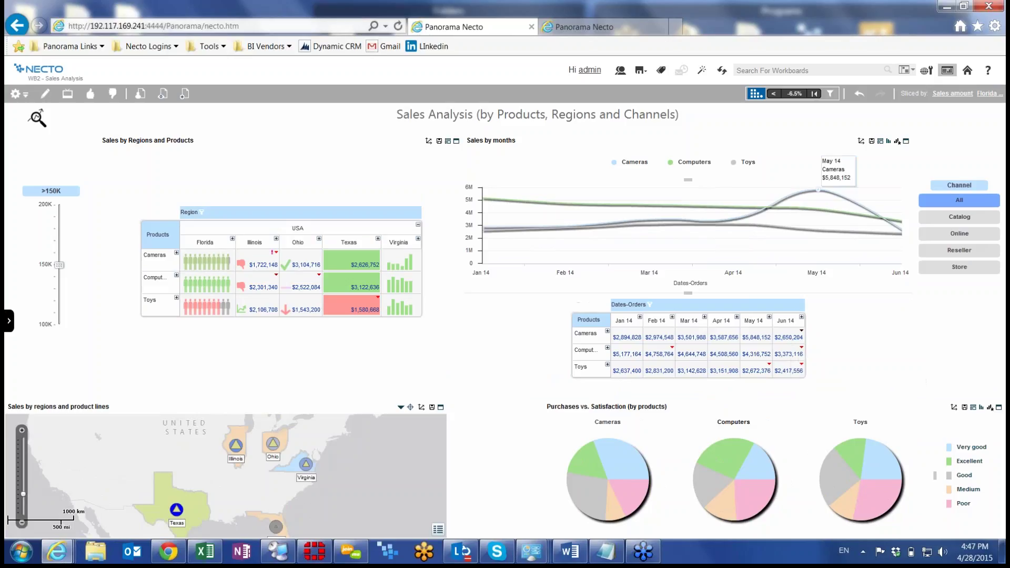
Show the growth exception threshold slider and examine the option for comparing to a previous or parallel period.
{"action": "left_click", "coordinate": [797, 95]}
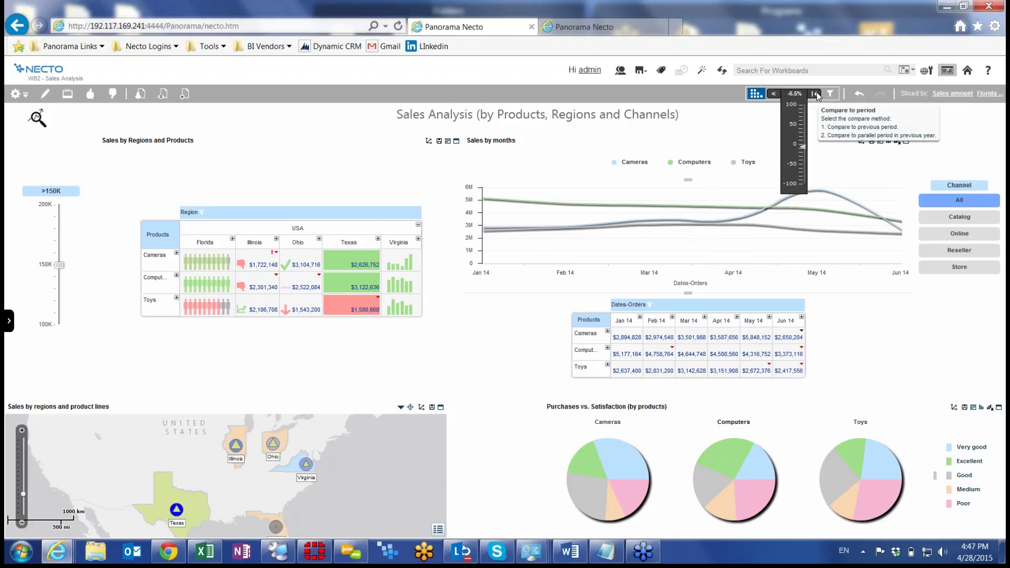
{"action": "mouse_move", "coordinate": [801, 345]}
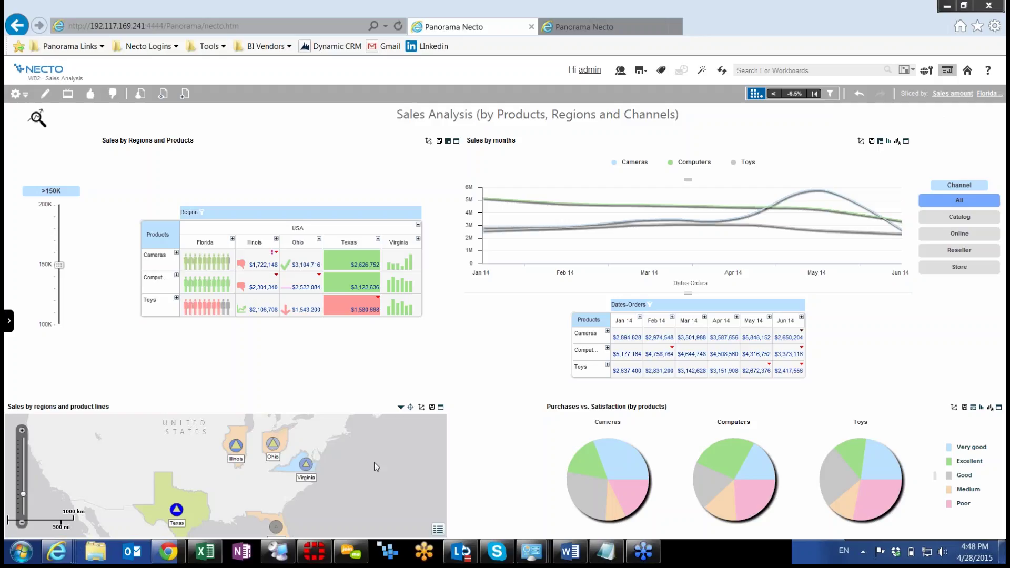
Switch to the browser window holding the Advanced Analytics session with the Sales Unit Cost by Calendar YQMD over Product view.
{"action": "left_click", "coordinate": [582, 27]}
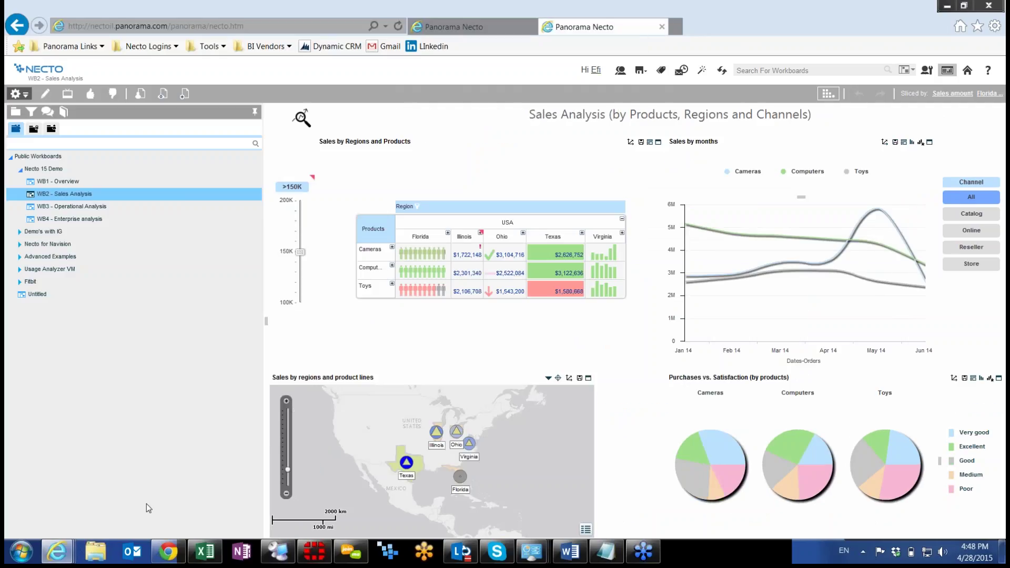
{"action": "mouse_move", "coordinate": [57, 552]}
{"action": "left_click", "coordinate": [134, 457]}
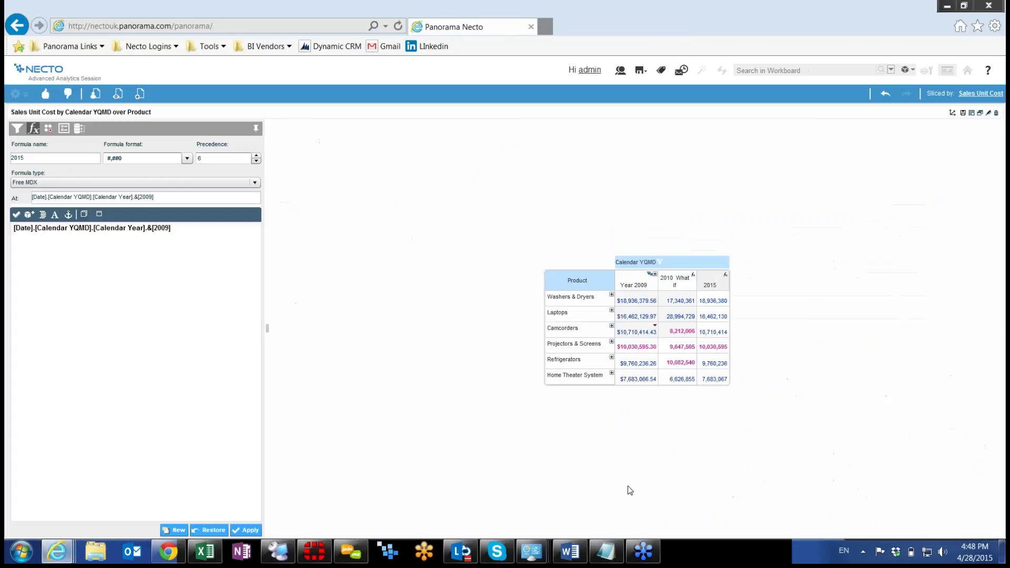
{"action": "left_click", "coordinate": [103, 23]}
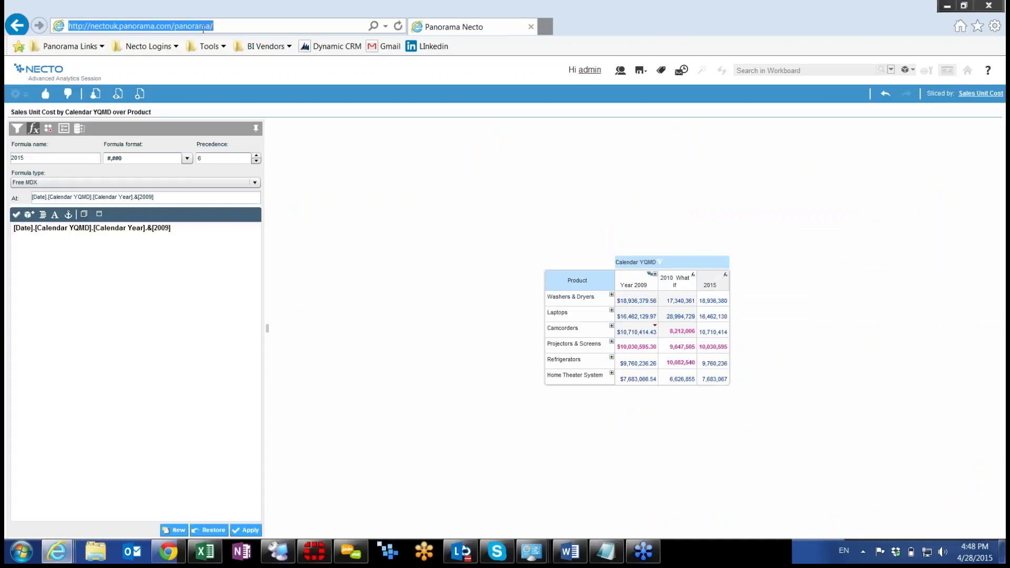
{"action": "left_click", "coordinate": [822, 94]}
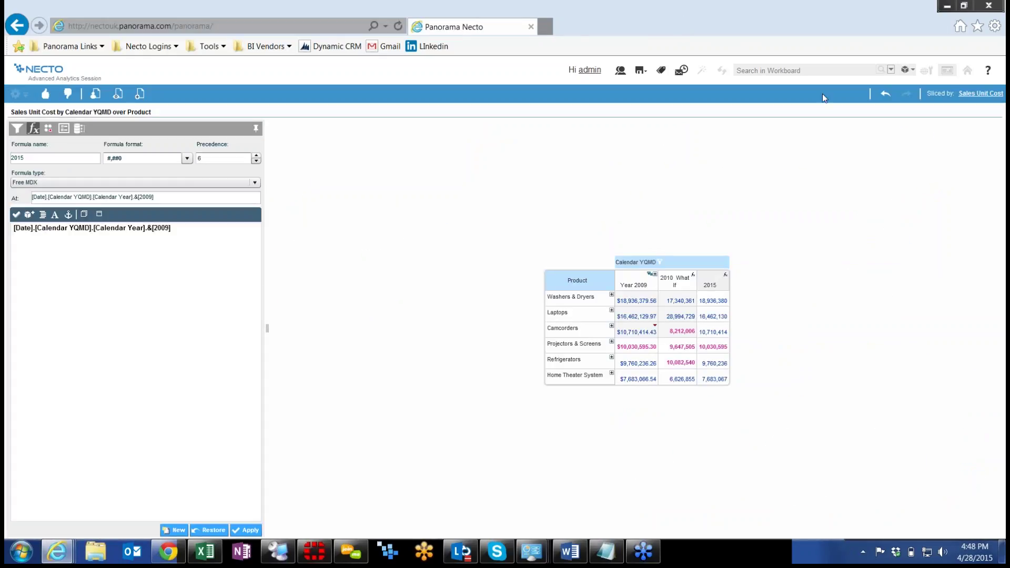
Return from the analytics session to the workboard, then open the Sales Demo workboard from the public Verticals folder.
{"action": "left_click", "coordinate": [982, 114]}
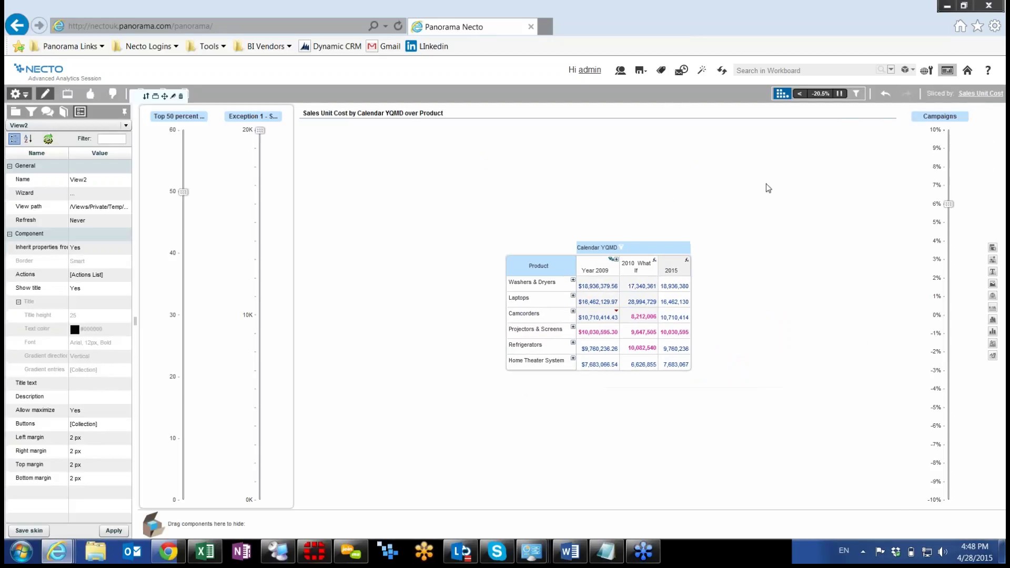
{"action": "left_click", "coordinate": [337, 227]}
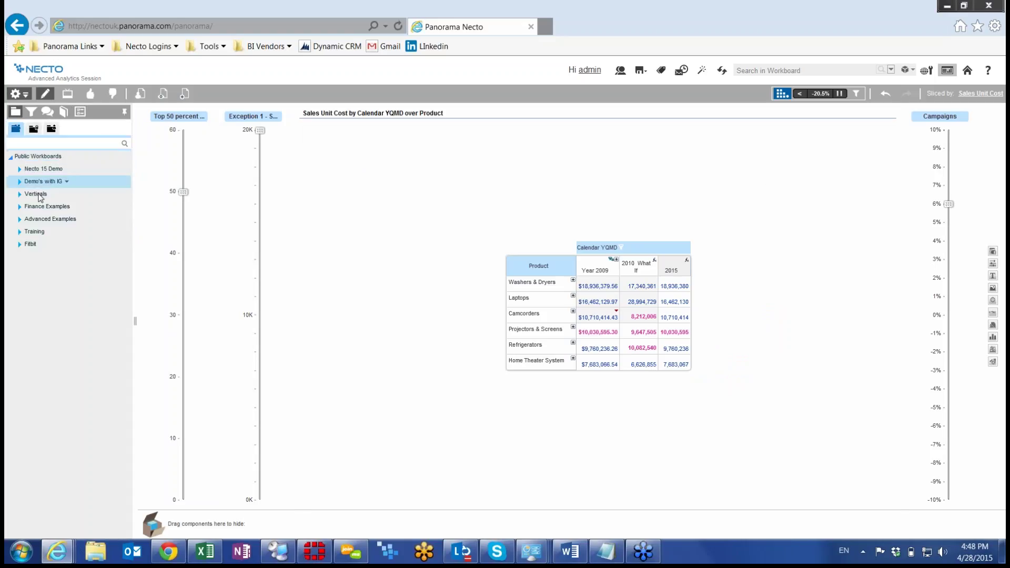
{"action": "left_click", "coordinate": [33, 194]}
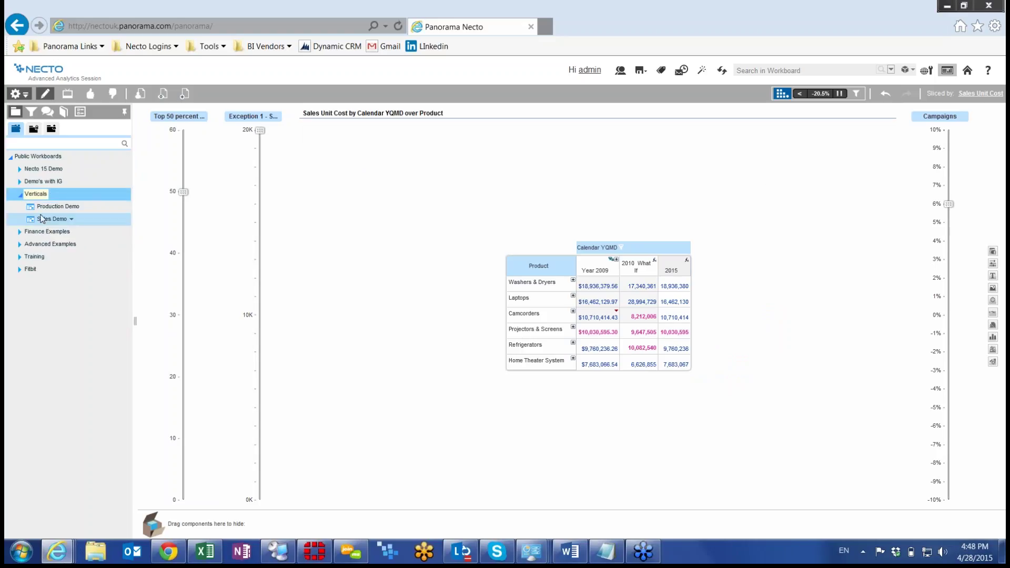
{"action": "left_click", "coordinate": [49, 209]}
{"action": "left_click", "coordinate": [52, 221]}
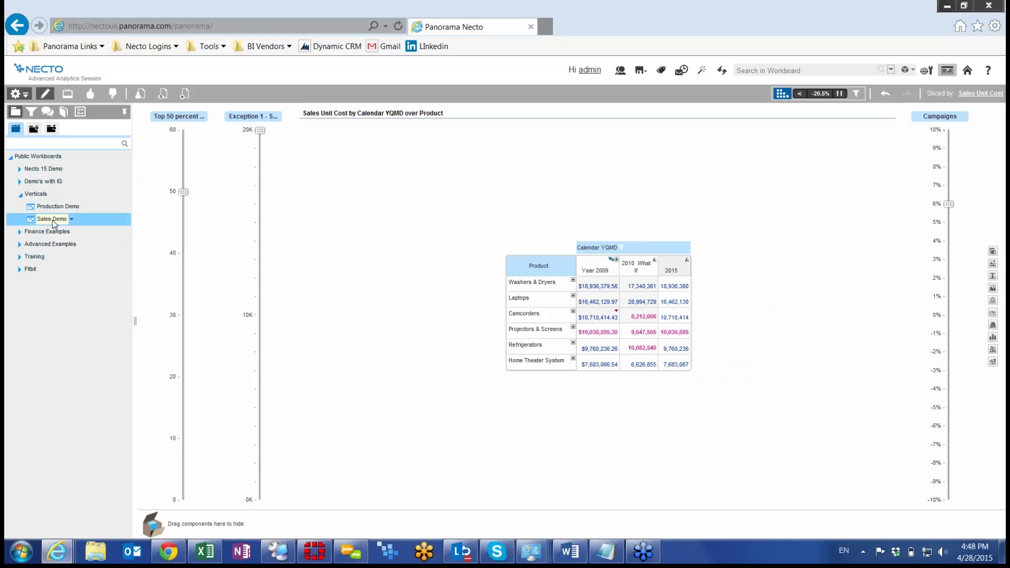